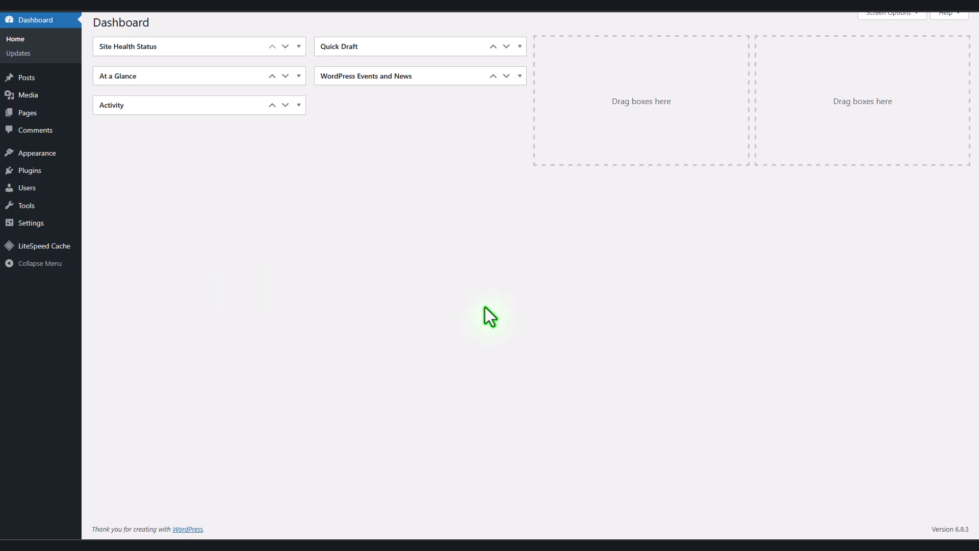
# Step: Find the Hello Elementor theme by searching 'Hello elem', install it and activate it
pyautogui.hotkey('ctrl', 'Tab')
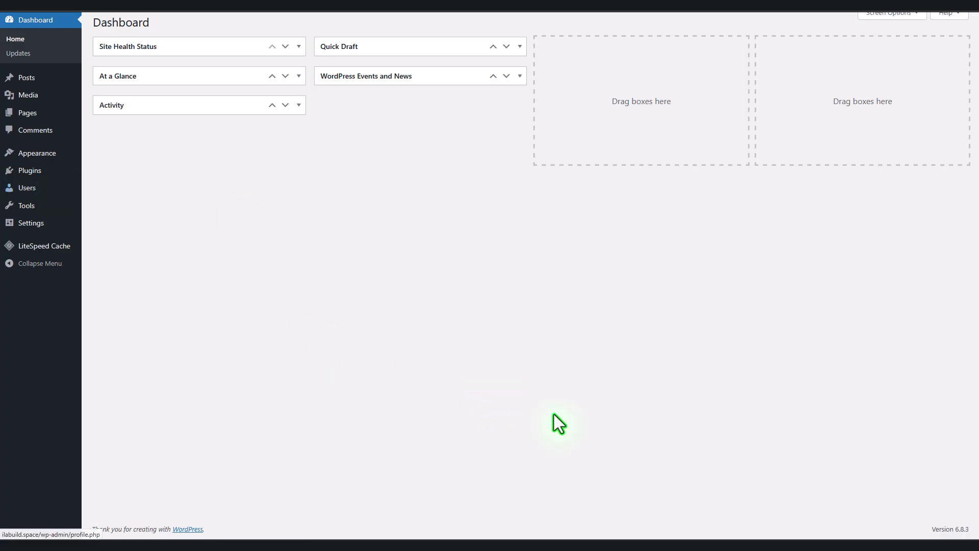
pyautogui.moveTo(36, 158)
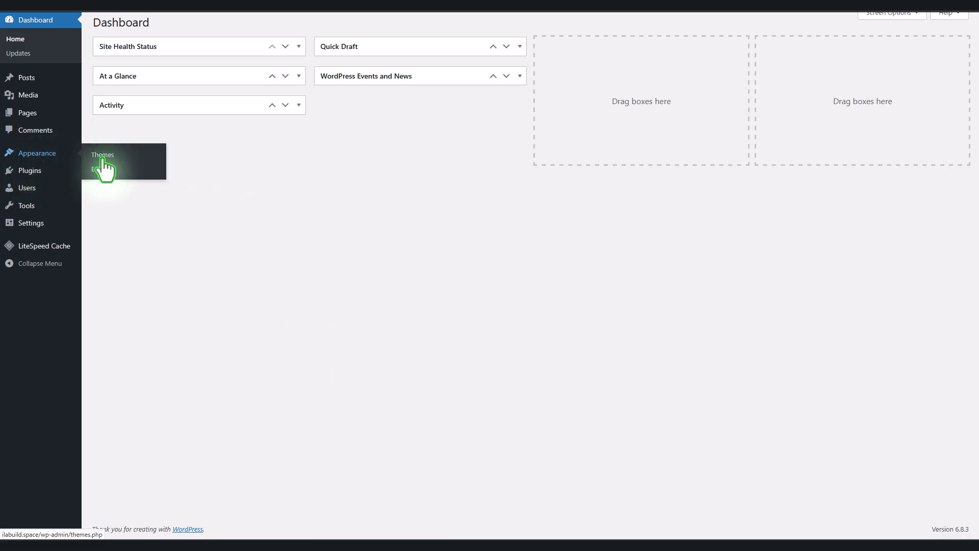
pyautogui.click(123, 158)
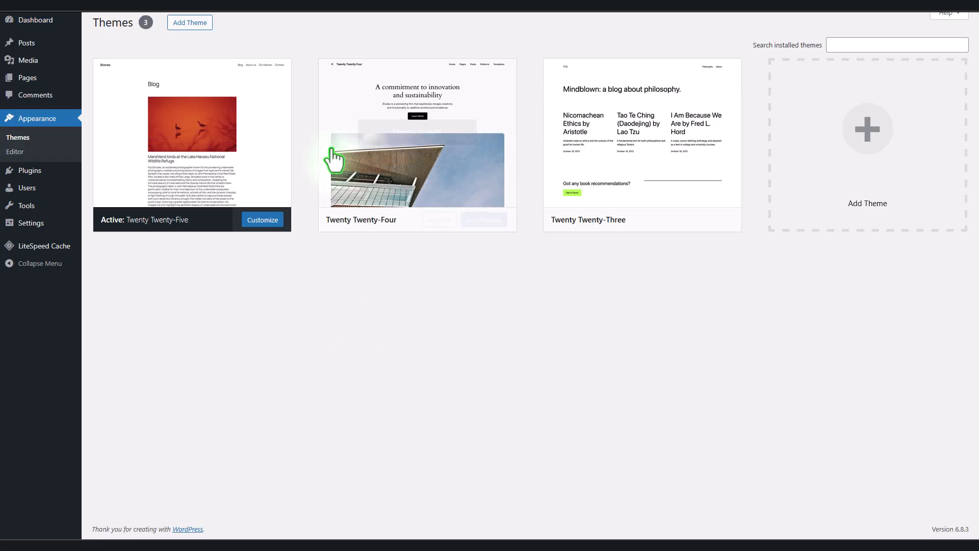
pyautogui.click(196, 28)
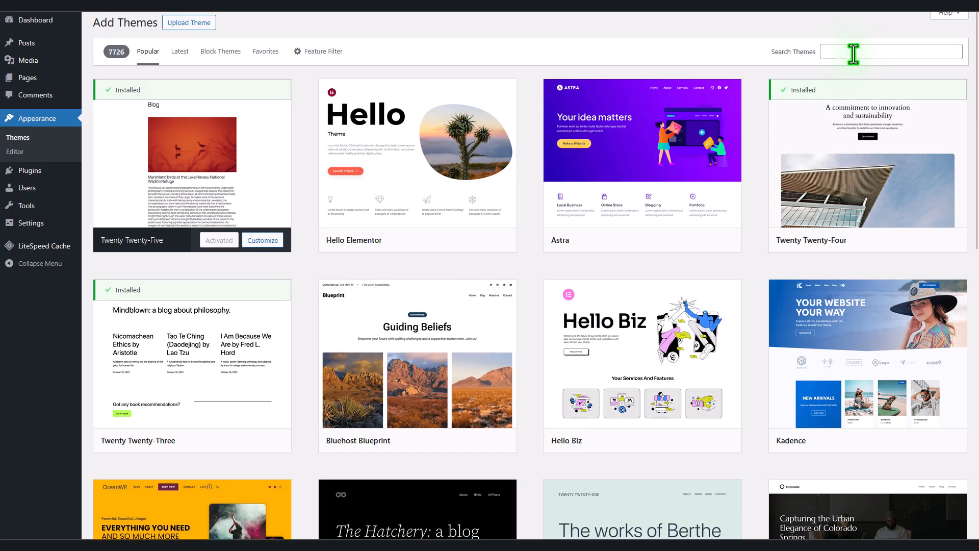
pyautogui.click(853, 53)
pyautogui.write('Hel')
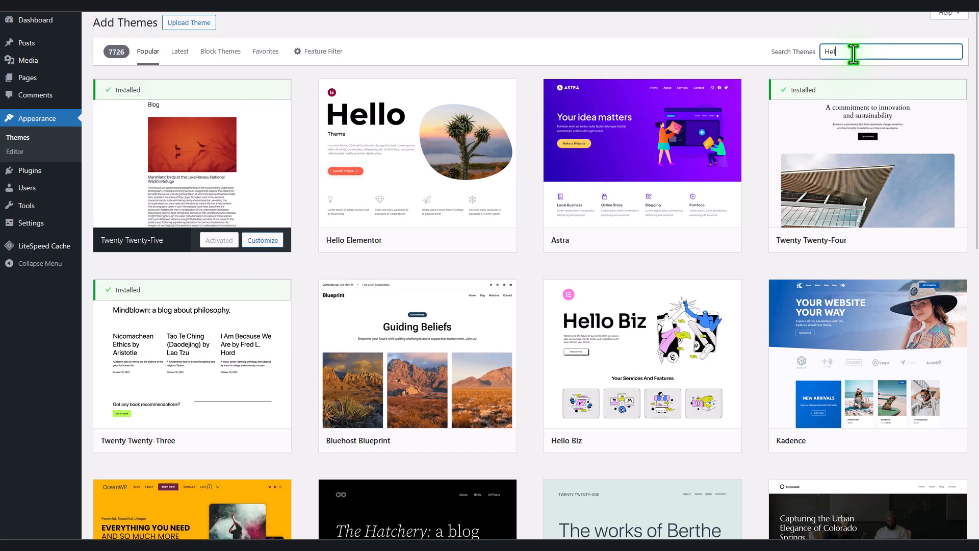
pyautogui.write('lo elem')
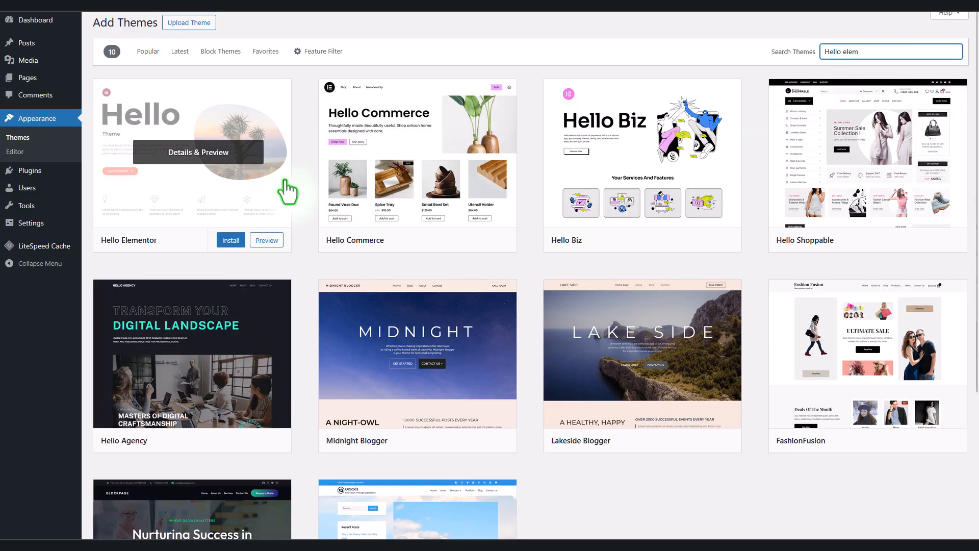
pyautogui.click(229, 245)
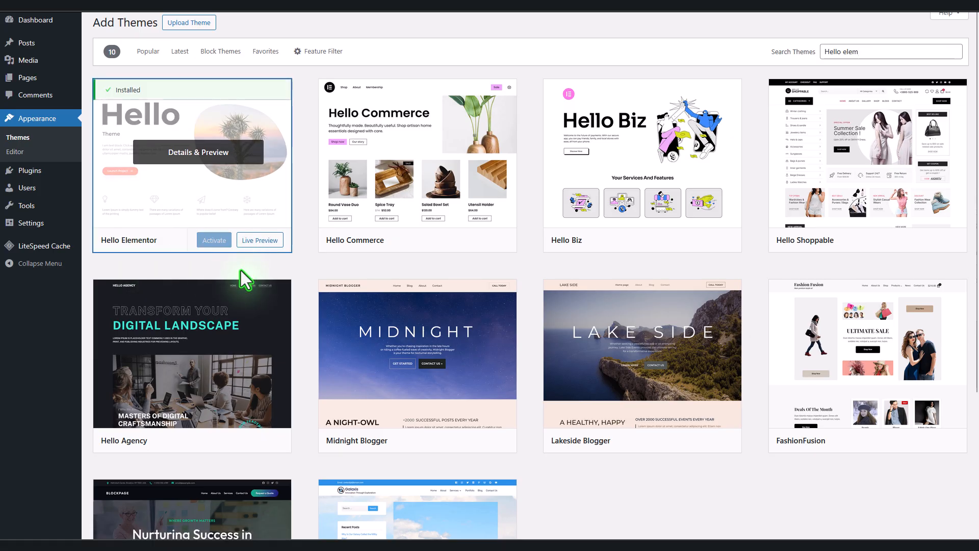
pyautogui.click(211, 241)
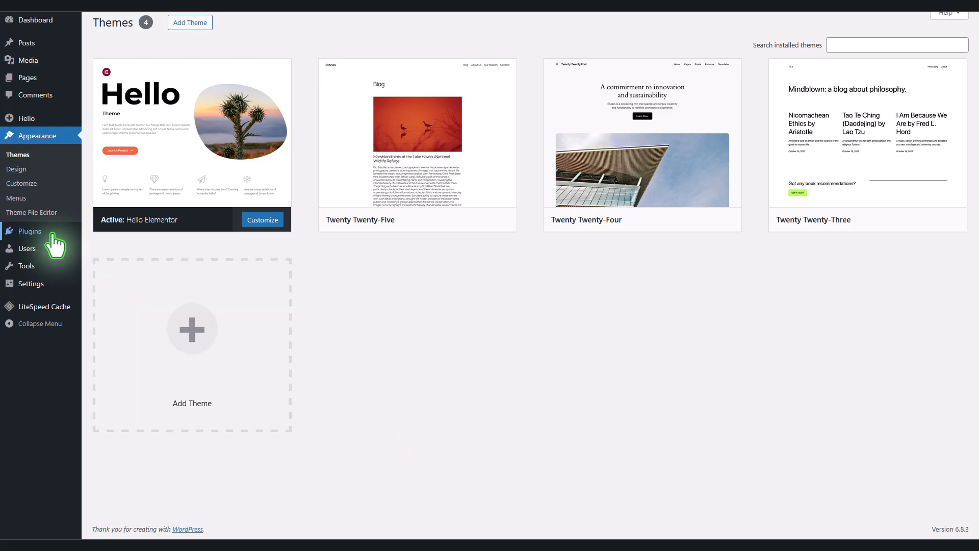
# Step: Search the plugin directory for 'elementor' and install Elementor Website Builder
pyautogui.moveTo(49, 232)
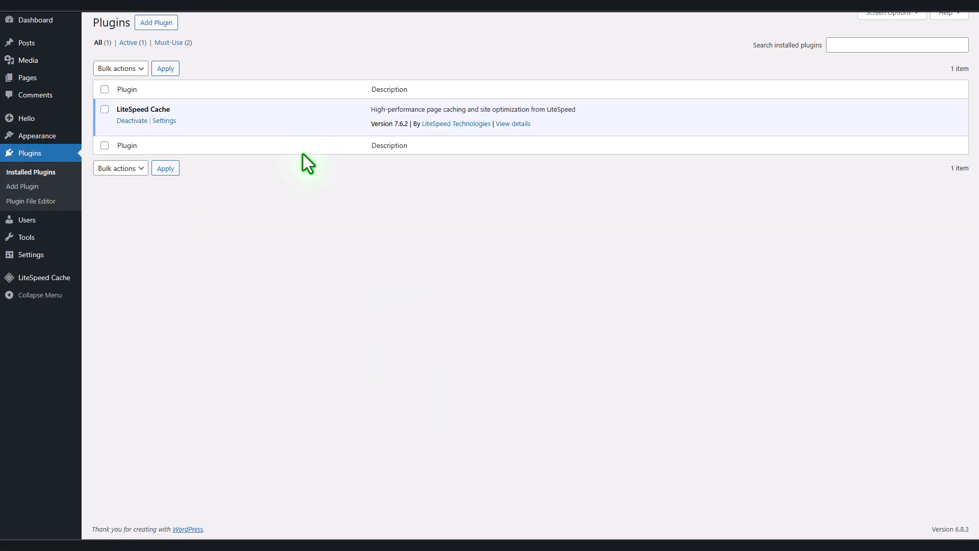
pyautogui.click(165, 27)
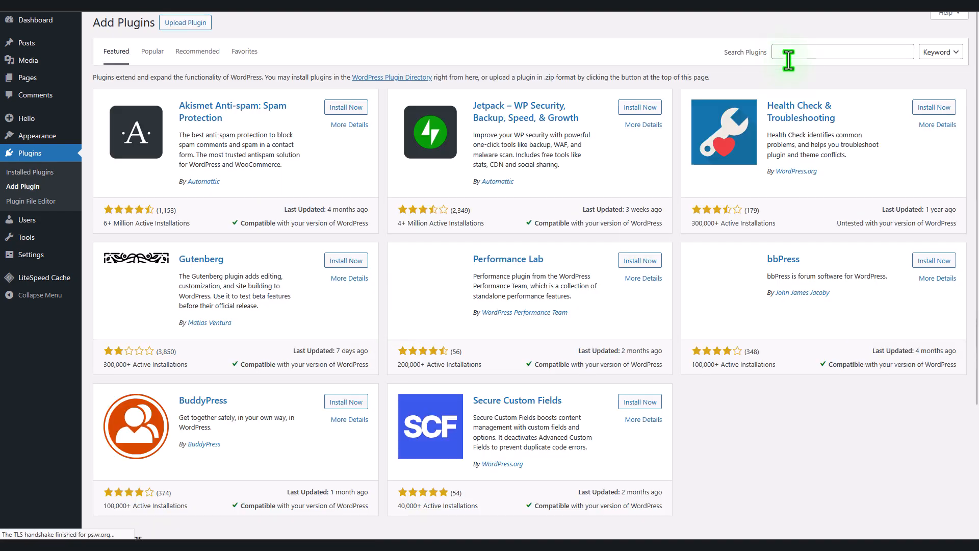
pyautogui.click(798, 55)
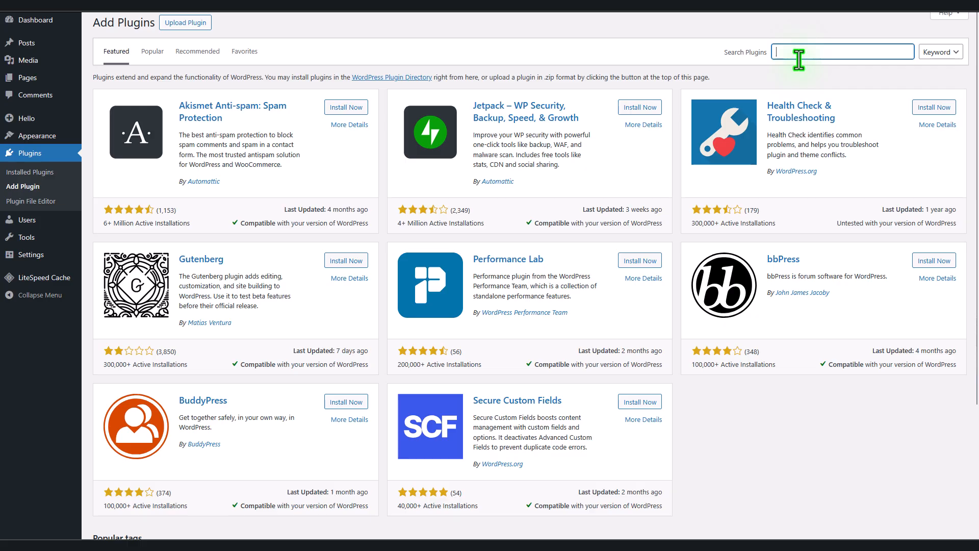
pyautogui.write('elementor')
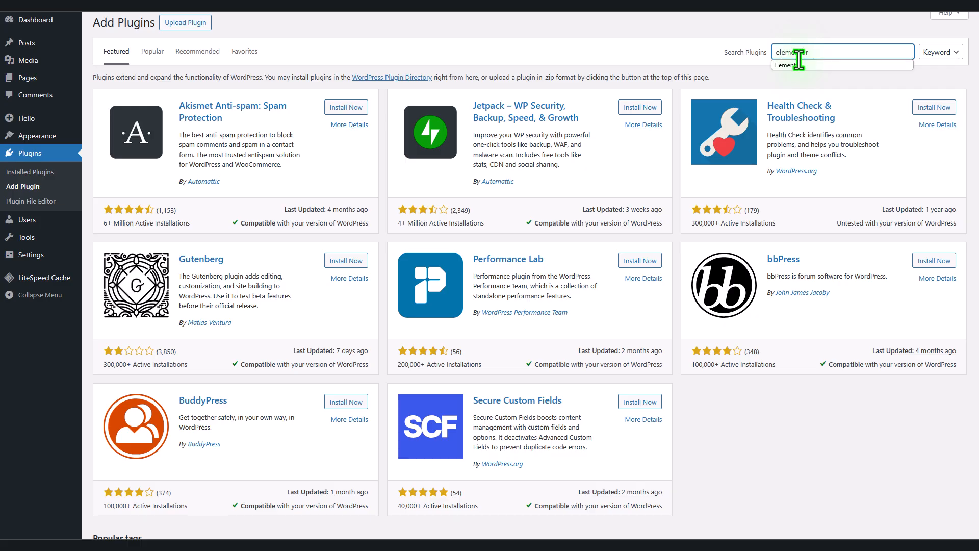
pyautogui.press('Return')
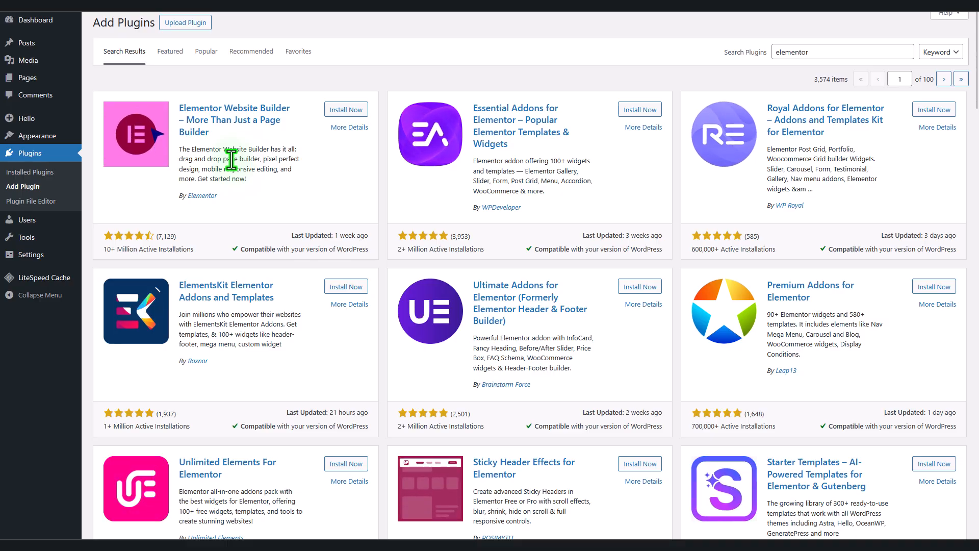
pyautogui.click(352, 111)
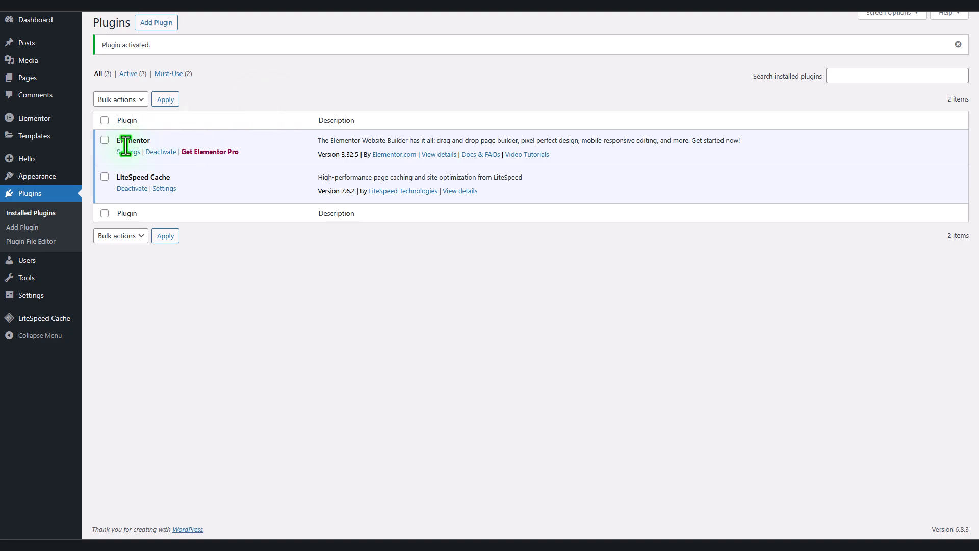
pyautogui.moveTo(50, 123)
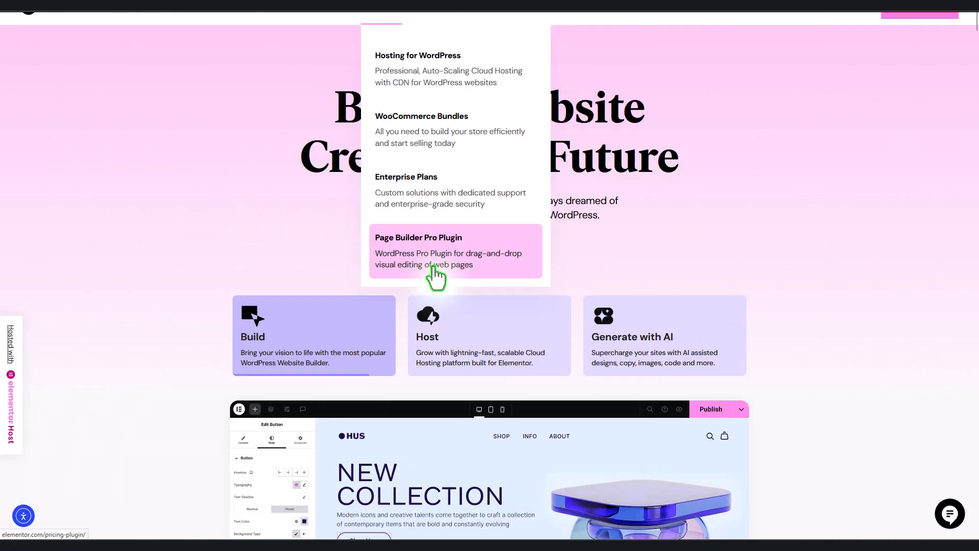
# Step: Open the Page Builder Pro Plugin page on elementor.com and scroll through its pricing plans
pyautogui.click(453, 242)
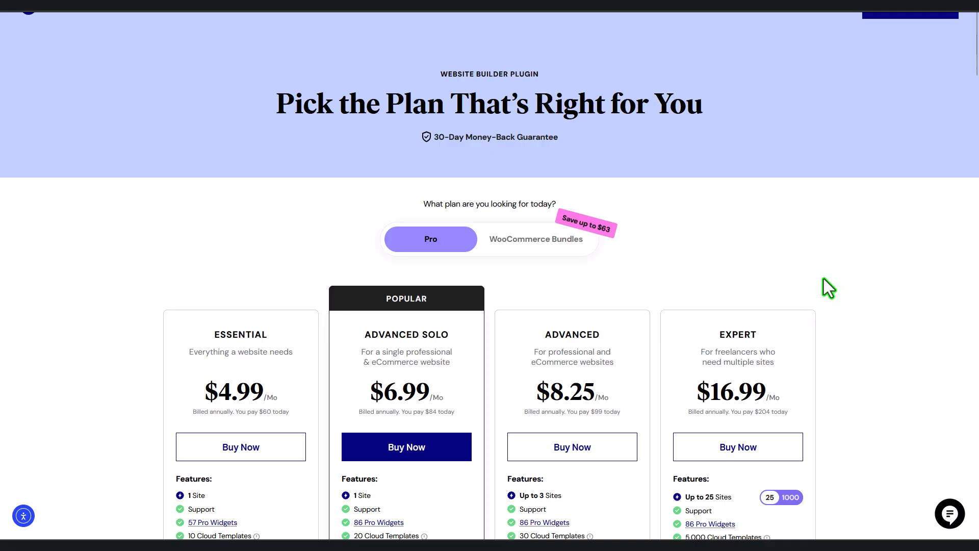
pyautogui.scroll(-1, 822, 283)
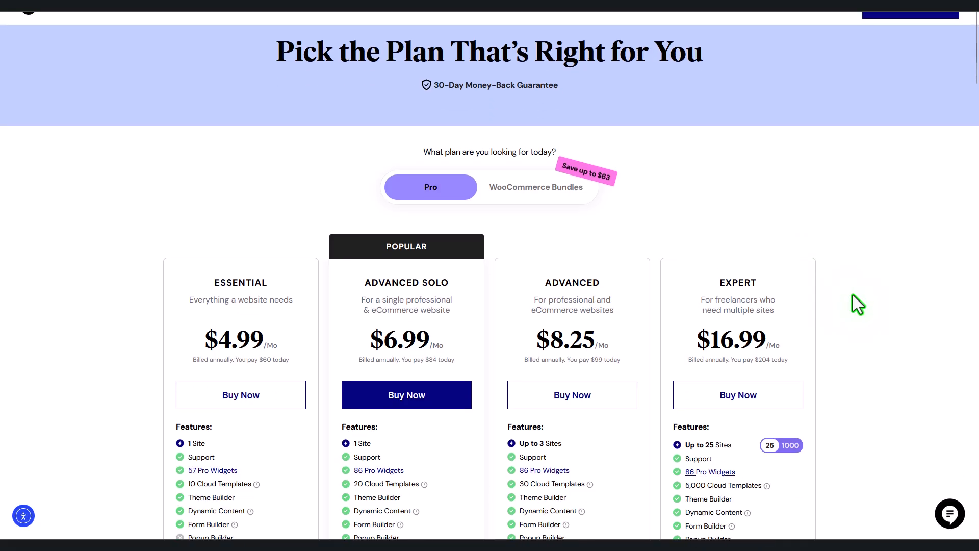
pyautogui.scroll(-3, 852, 294)
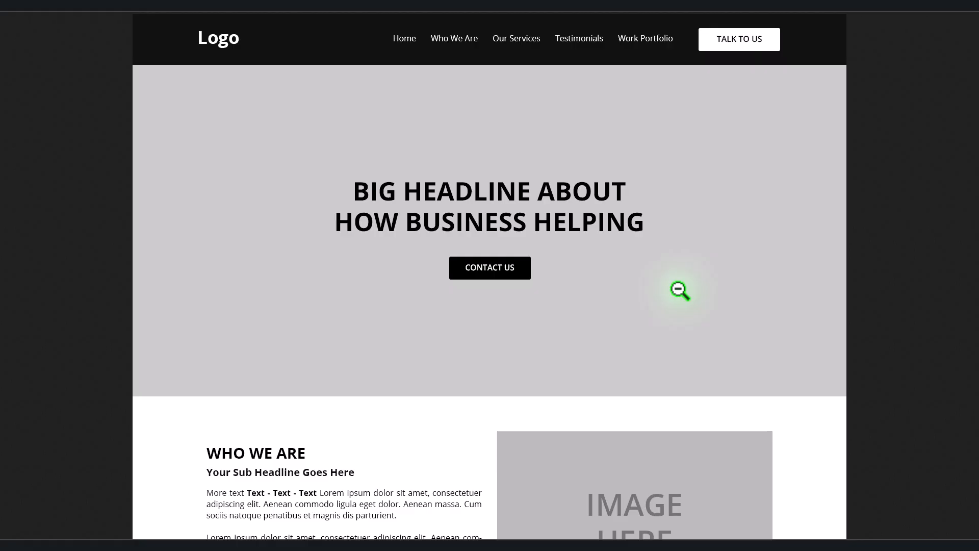
pyautogui.scroll(-5, 681, 291)
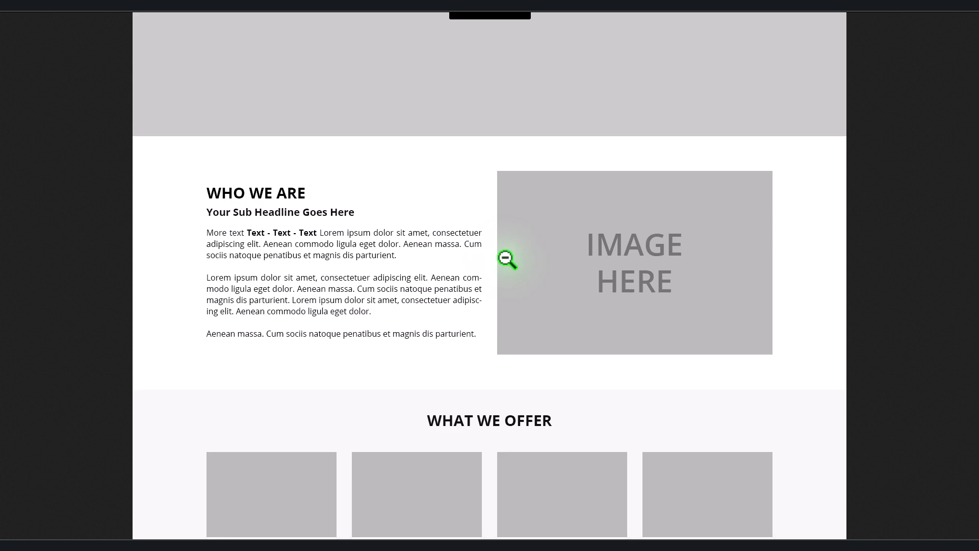
pyautogui.scroll(-5, 506, 259)
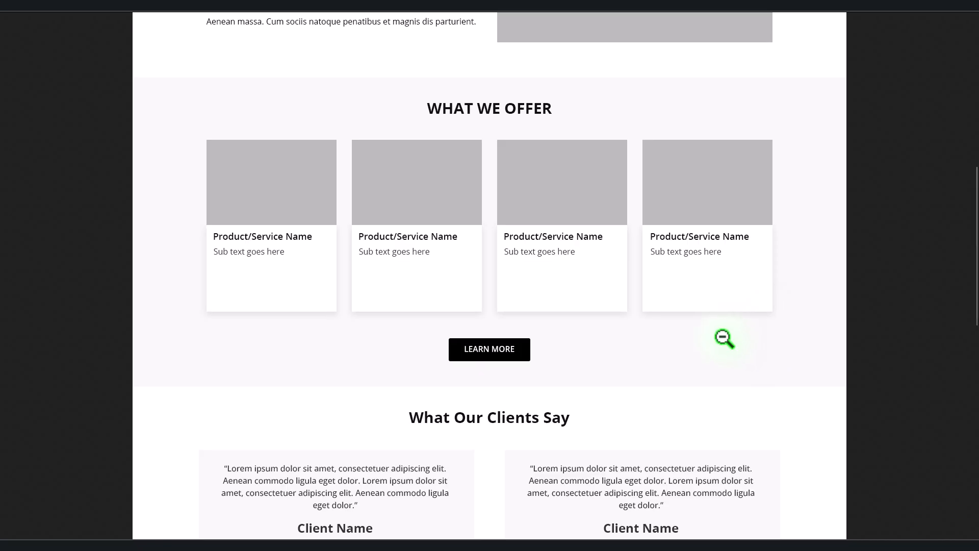
pyautogui.scroll(-2, 724, 338)
pyautogui.scroll(-5, 725, 338)
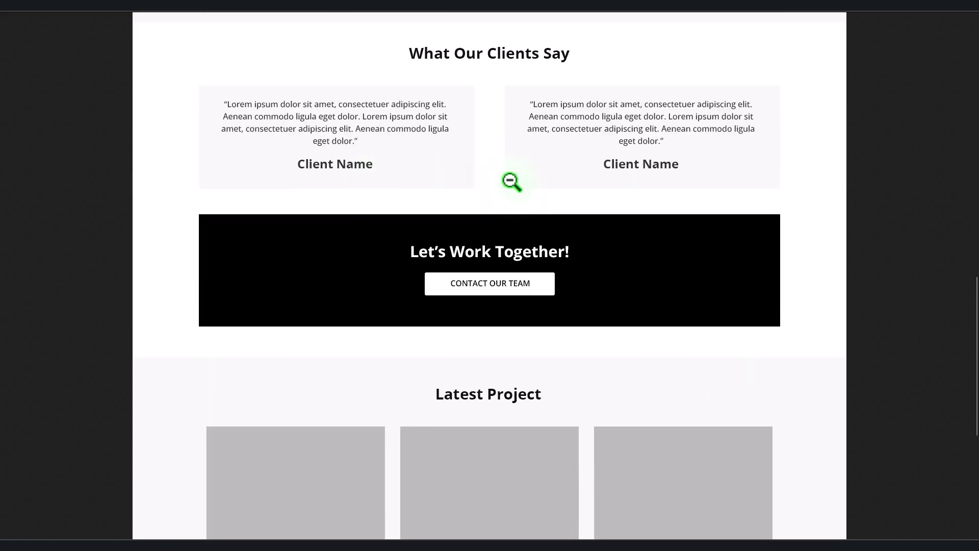
pyautogui.scroll(3, 646, 238)
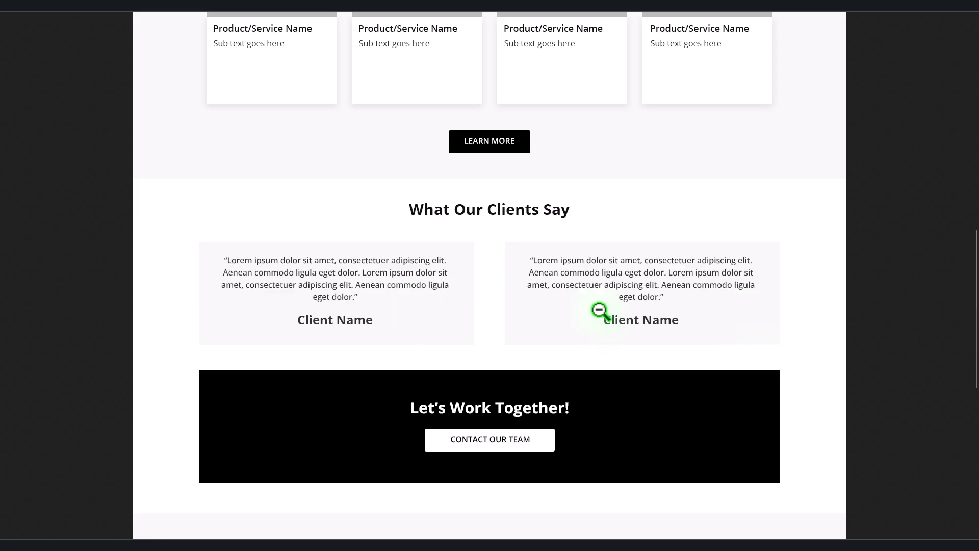
pyautogui.scroll(-2, 600, 311)
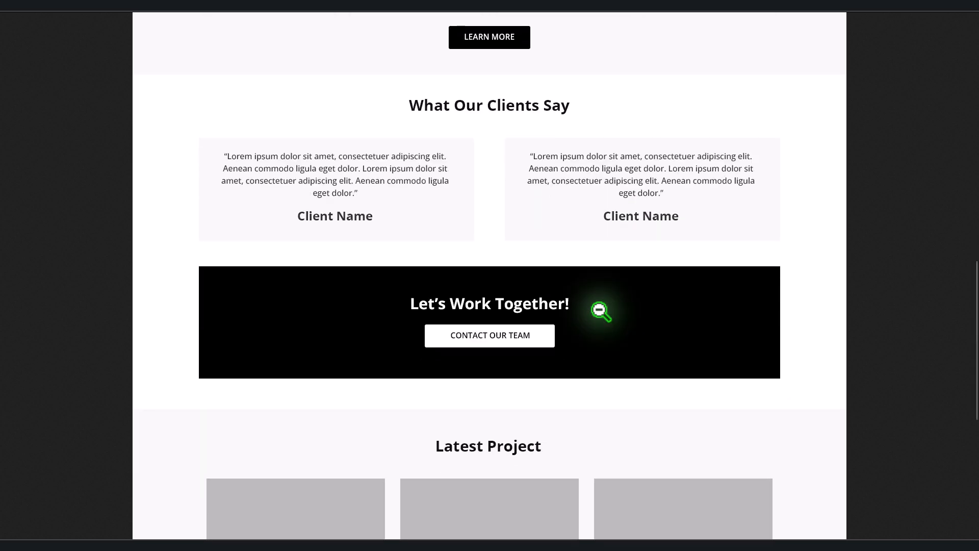
pyautogui.scroll(-2, 601, 311)
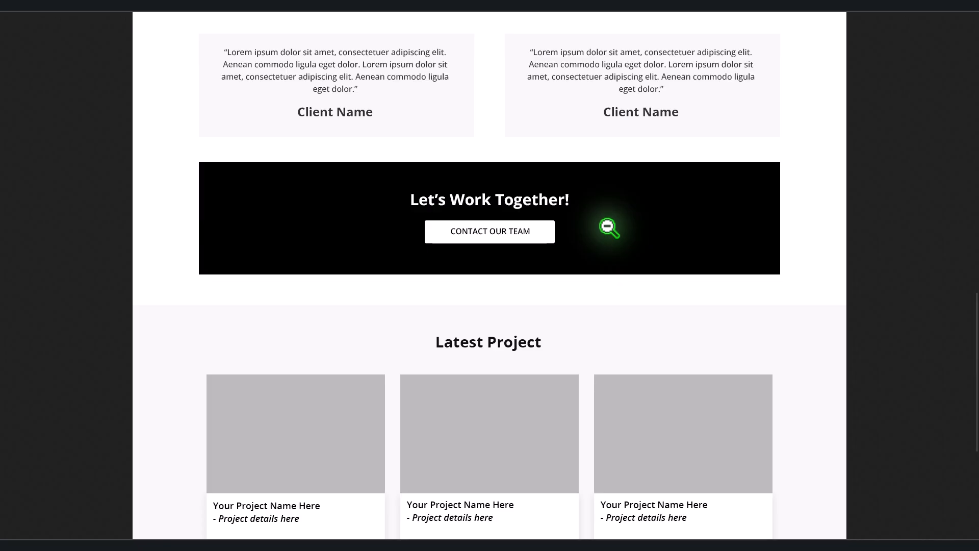
pyautogui.scroll(-2, 635, 252)
pyautogui.scroll(-1, 635, 253)
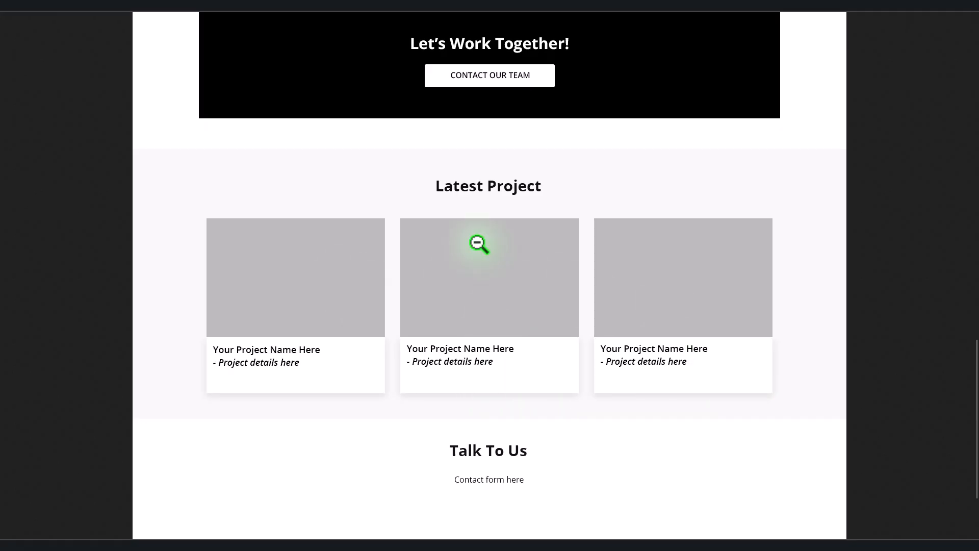
pyautogui.scroll(-3, 677, 305)
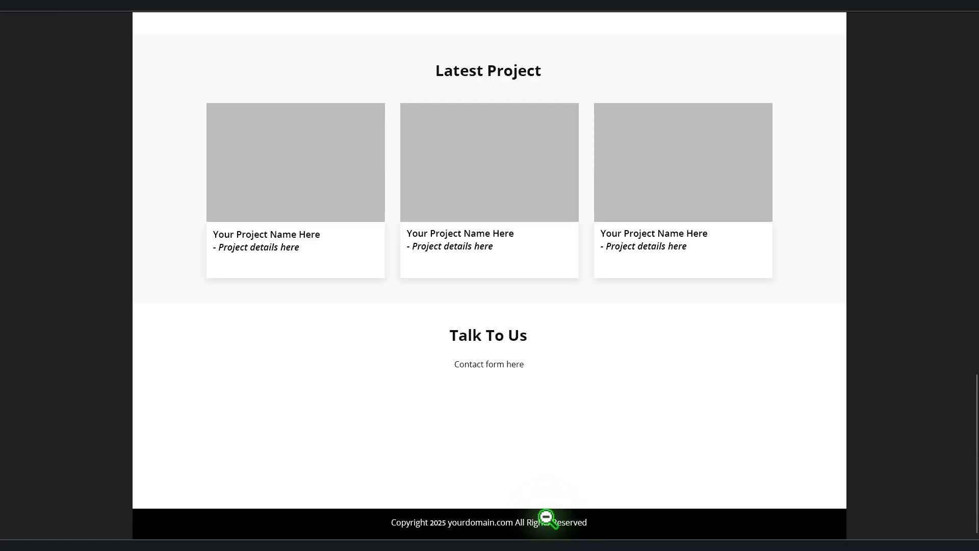
pyautogui.scroll(15, 546, 518)
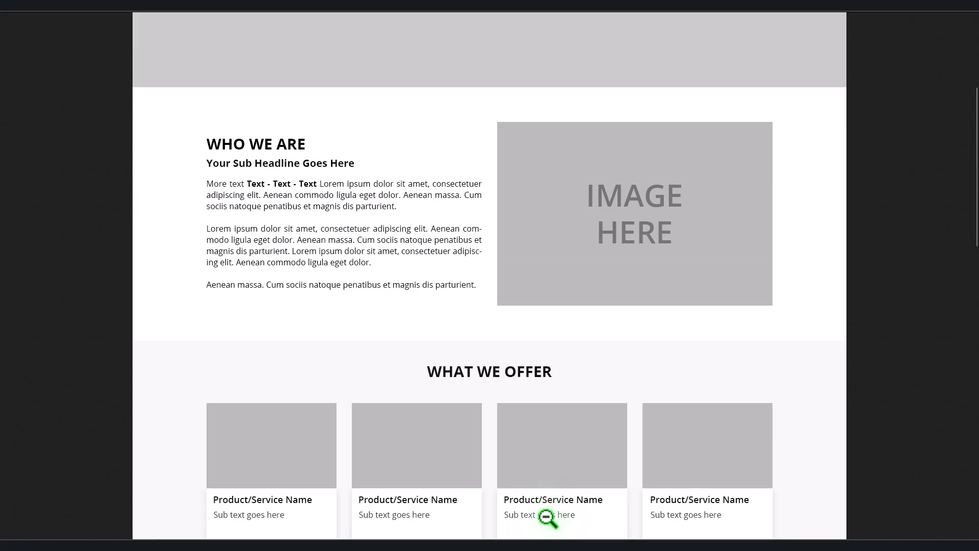
pyautogui.scroll(6, 546, 518)
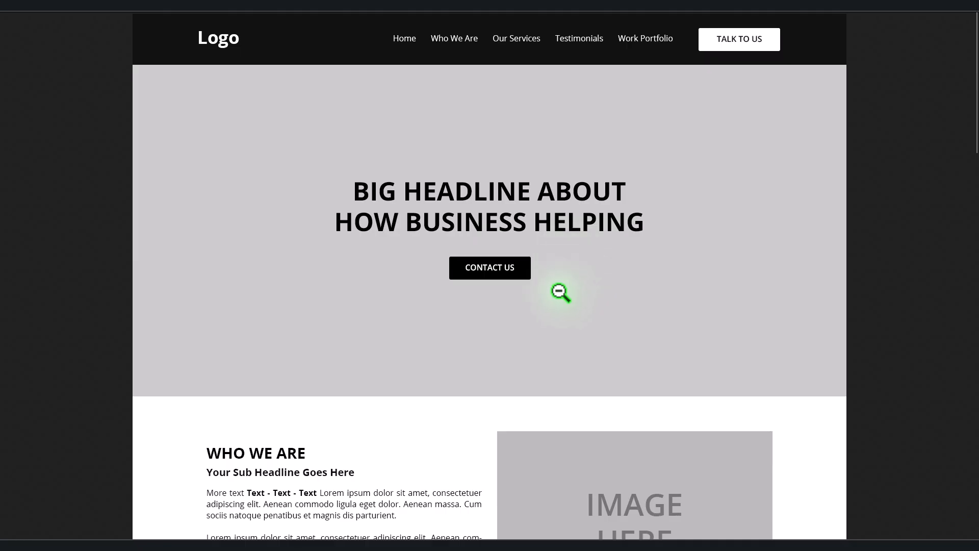
pyautogui.scroll(-10, 561, 293)
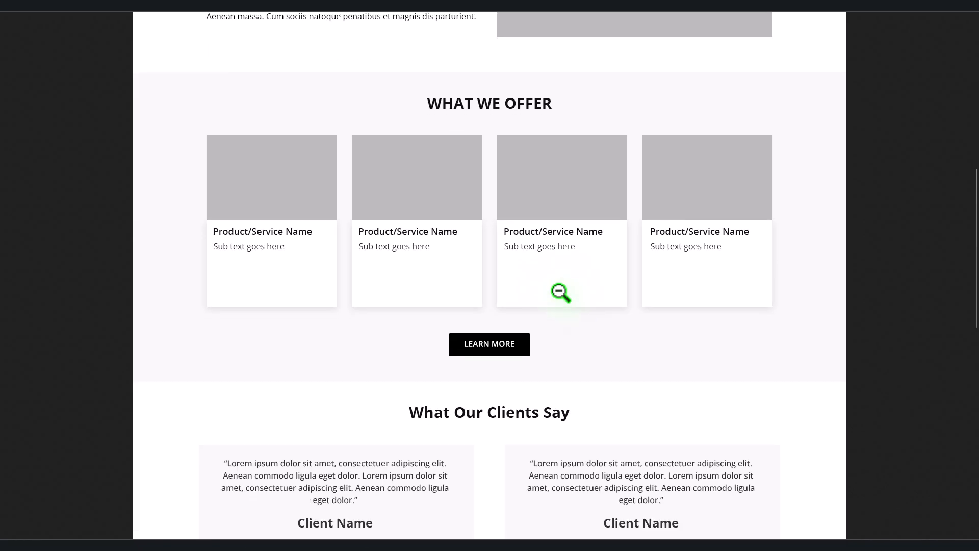
pyautogui.scroll(10, 561, 292)
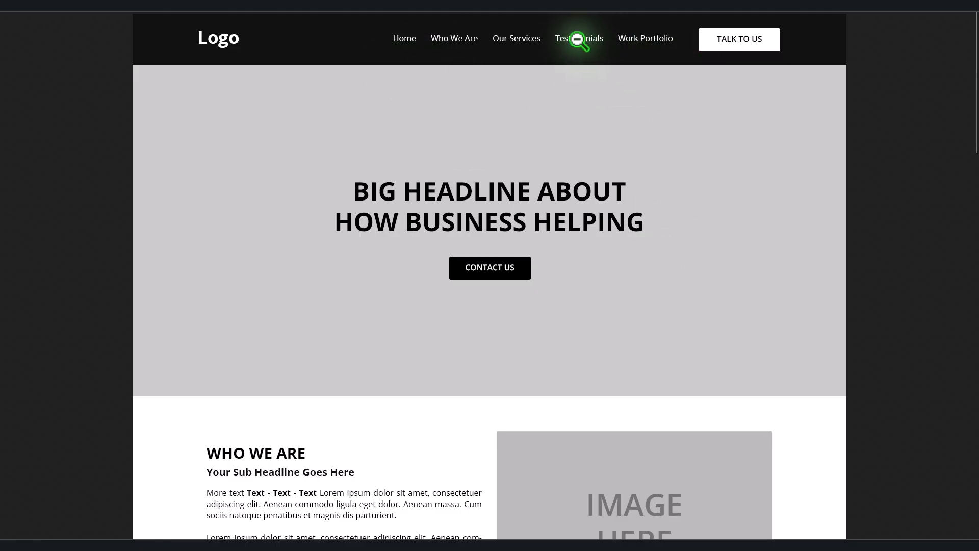
pyautogui.scroll(-6, 600, 231)
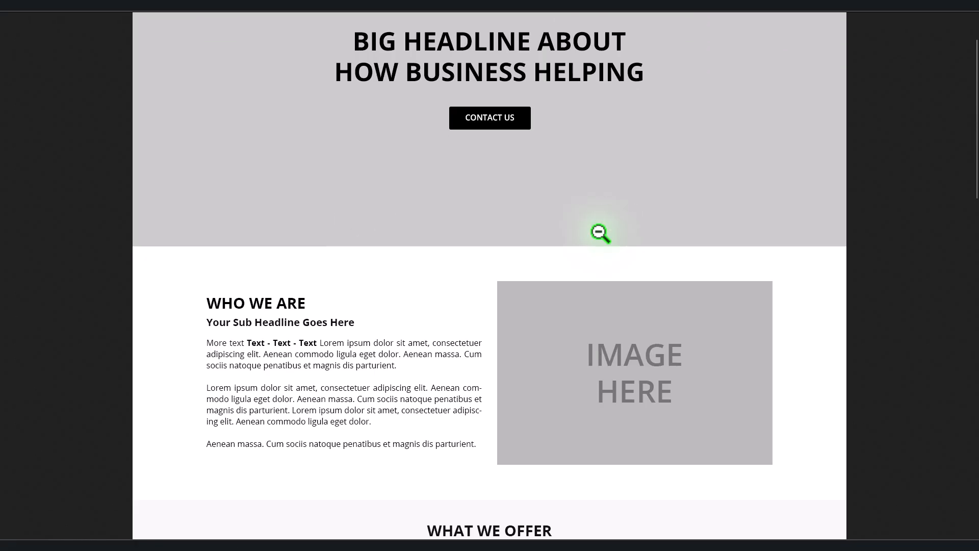
pyautogui.scroll(-8, 601, 232)
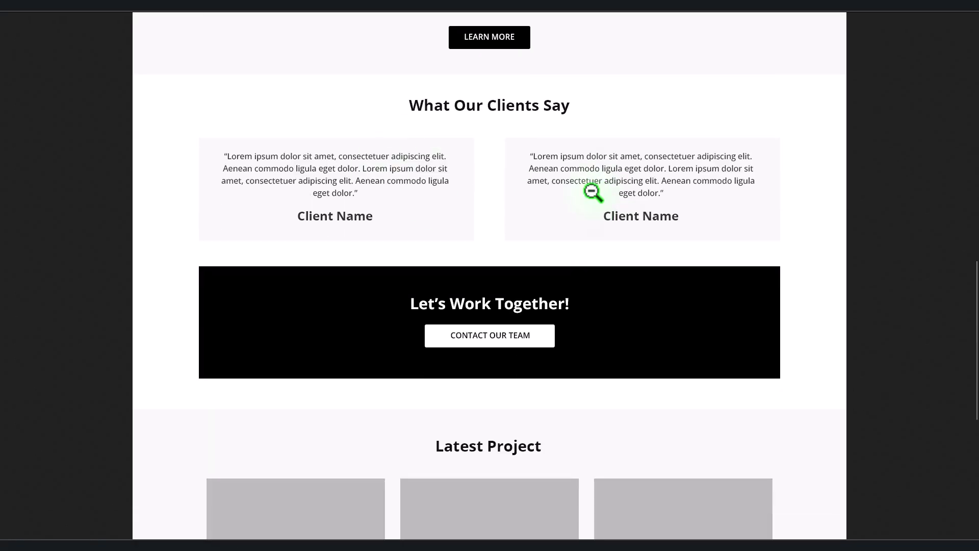
pyautogui.scroll(15, 590, 193)
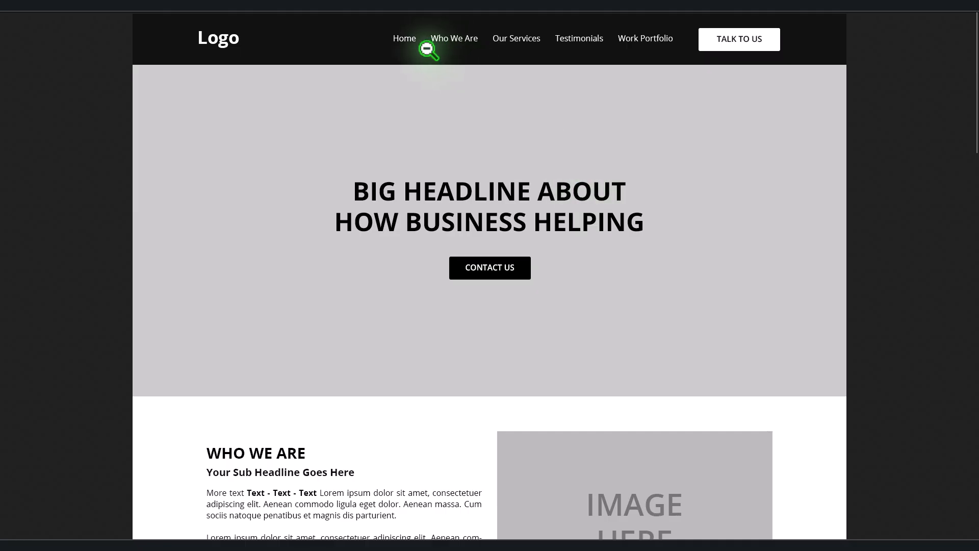
pyautogui.scroll(-6, 686, 244)
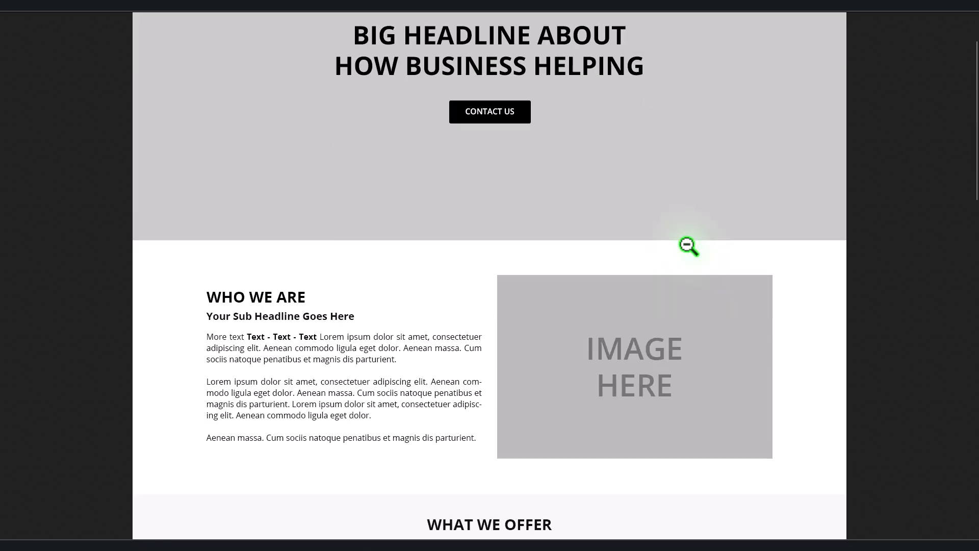
pyautogui.scroll(-15, 690, 245)
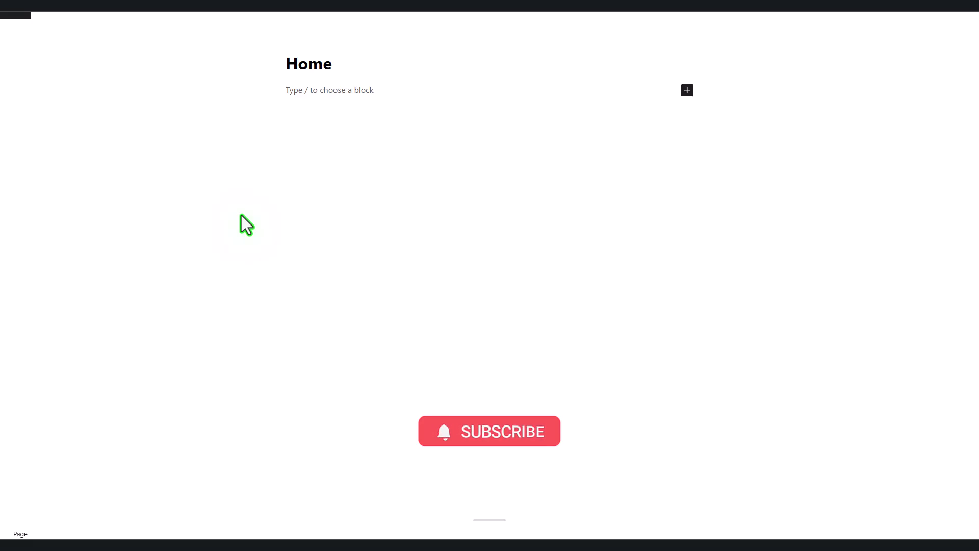
# Step: Launch the Elementor editor for the Home page
pyautogui.click(194, 14)
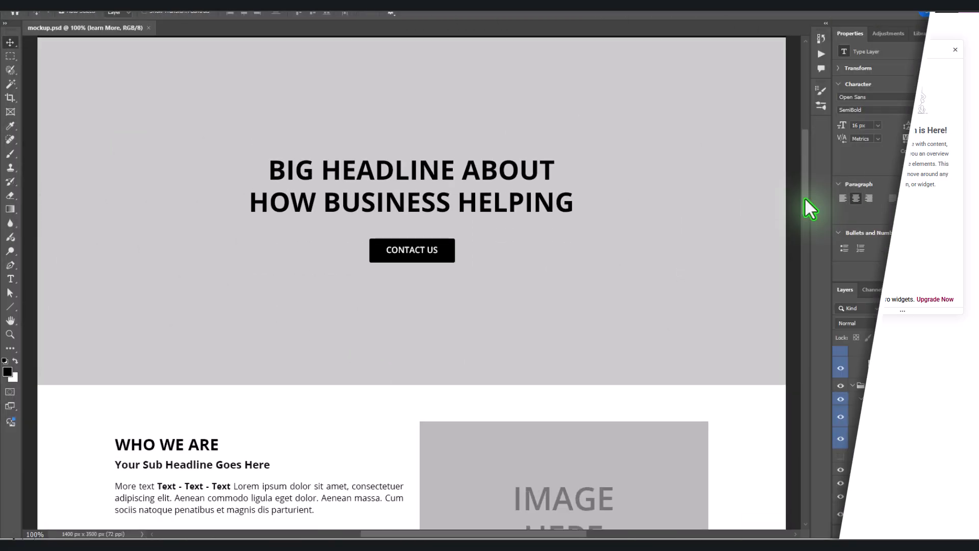
pyautogui.moveTo(805, 197)
pyautogui.mouseDown()
pyautogui.moveTo(800, 443)
pyautogui.moveTo(797, 193)
pyautogui.mouseUp()
pyautogui.click(341, 483)
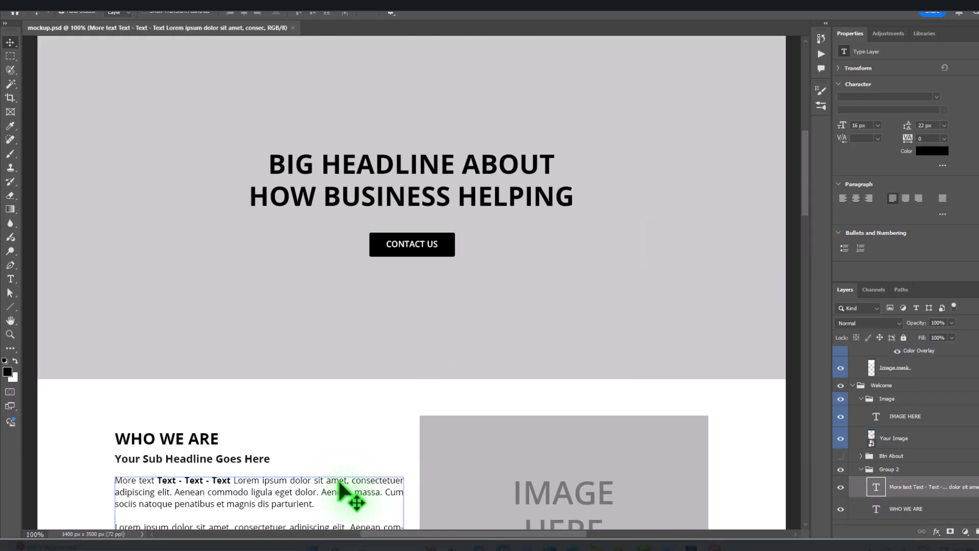
pyautogui.click(233, 459)
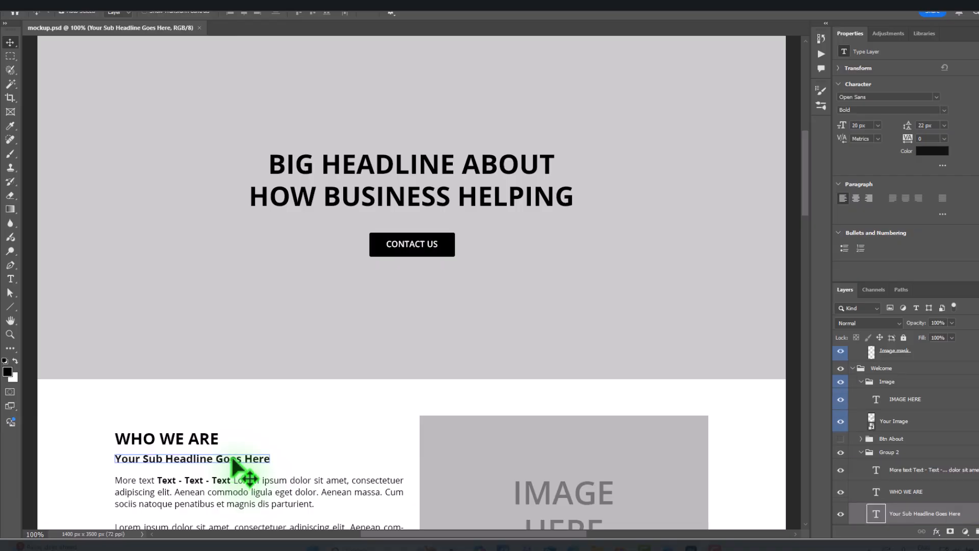
pyautogui.click(173, 440)
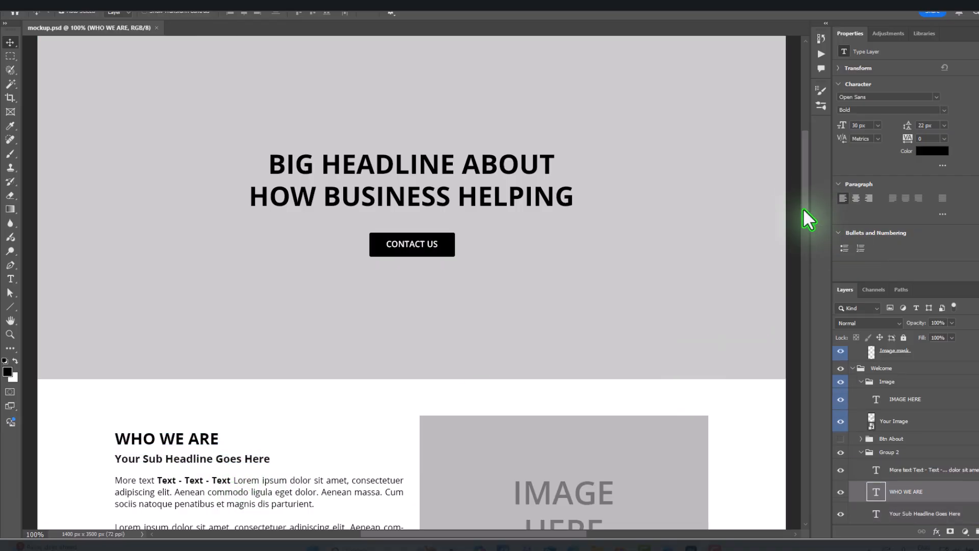
pyautogui.moveTo(803, 208)
pyautogui.mouseDown()
pyautogui.moveTo(806, 188)
pyautogui.moveTo(807, 218)
pyautogui.moveTo(810, 199)
pyautogui.mouseUp()
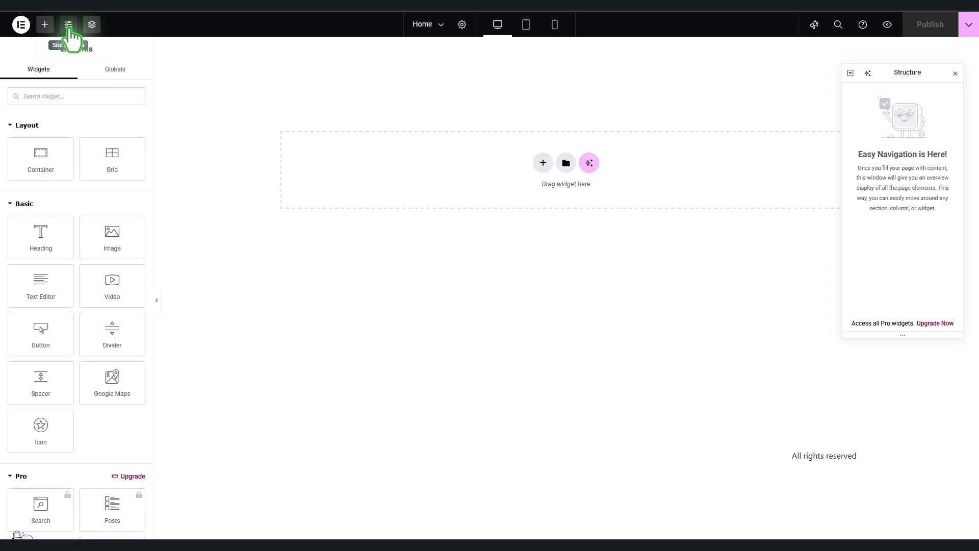
# Step: Open Site Settings, look at Hello Theme Header, and go back to the settings list
pyautogui.click(69, 26)
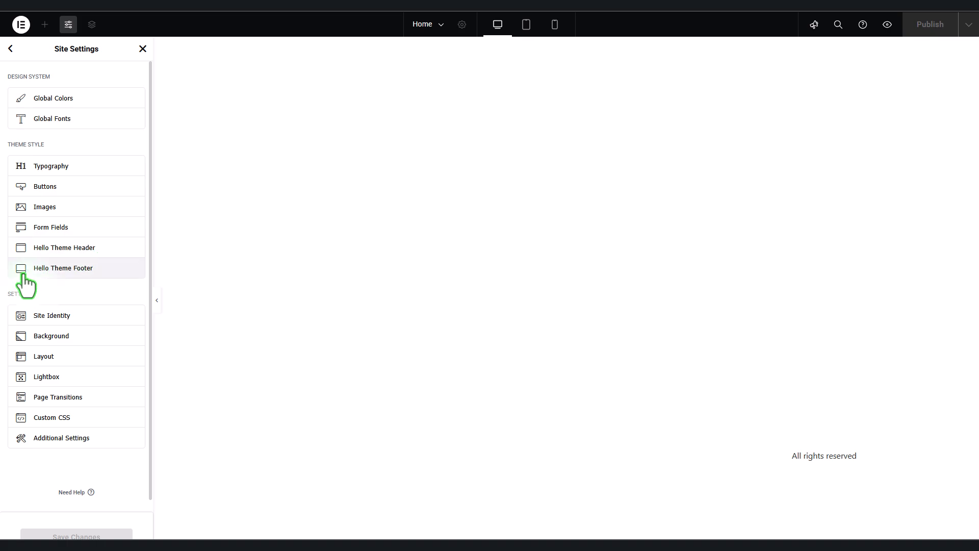
pyautogui.click(102, 248)
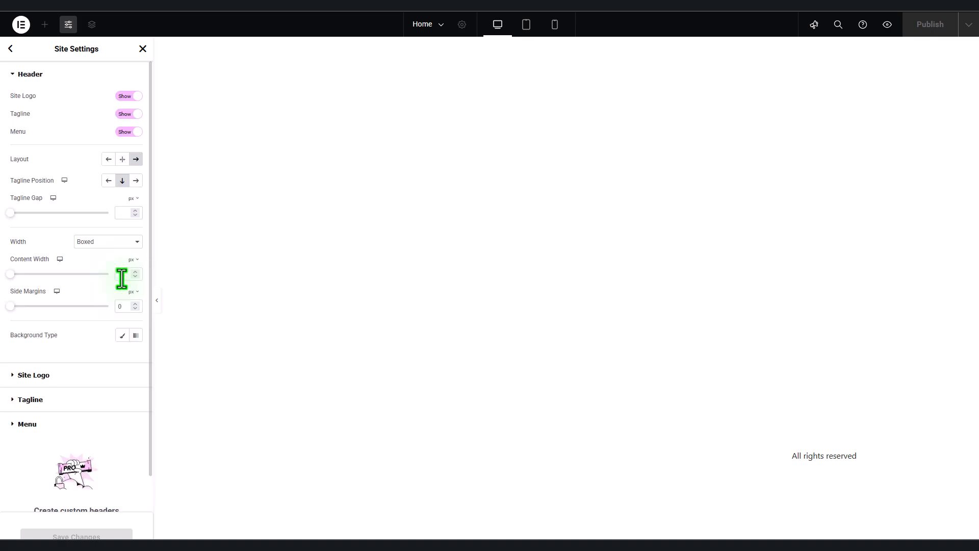
pyautogui.click(10, 49)
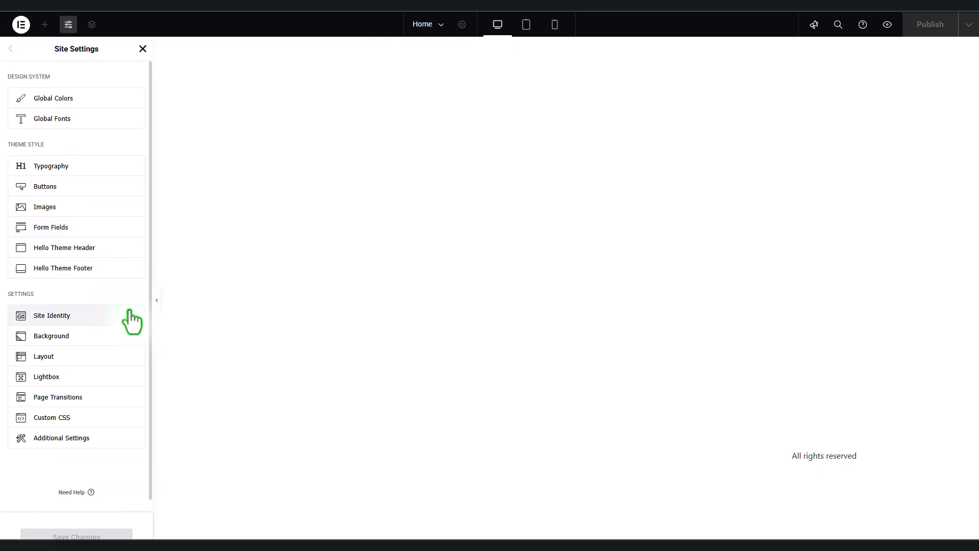
# Step: Open Global Colors and set Primary to black #000000 and Secondary to white #FFFFFF
pyautogui.click(88, 104)
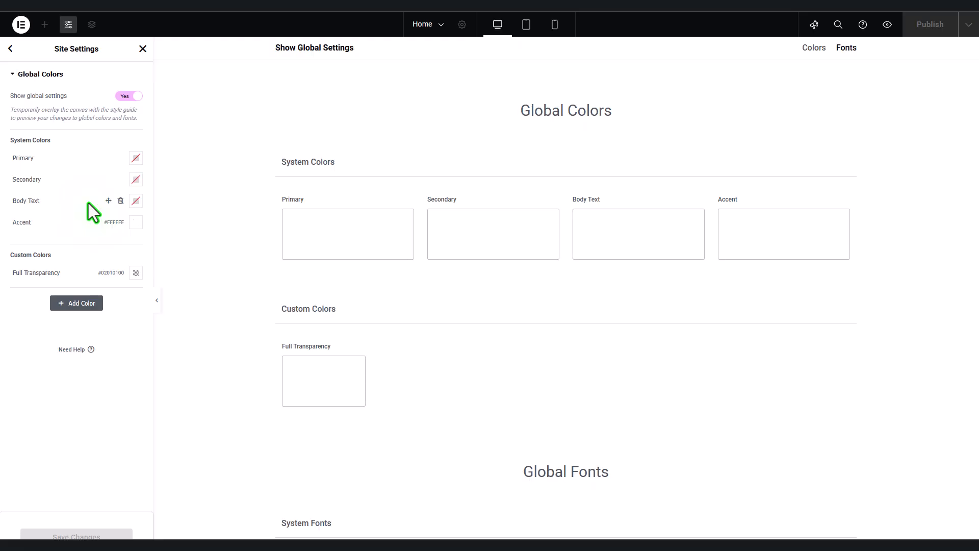
pyautogui.click(135, 158)
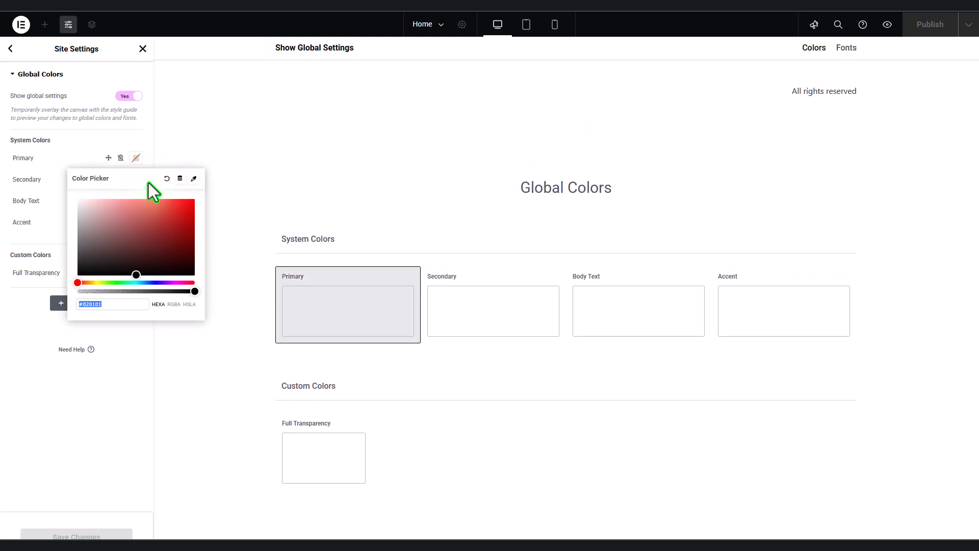
pyautogui.click(190, 268)
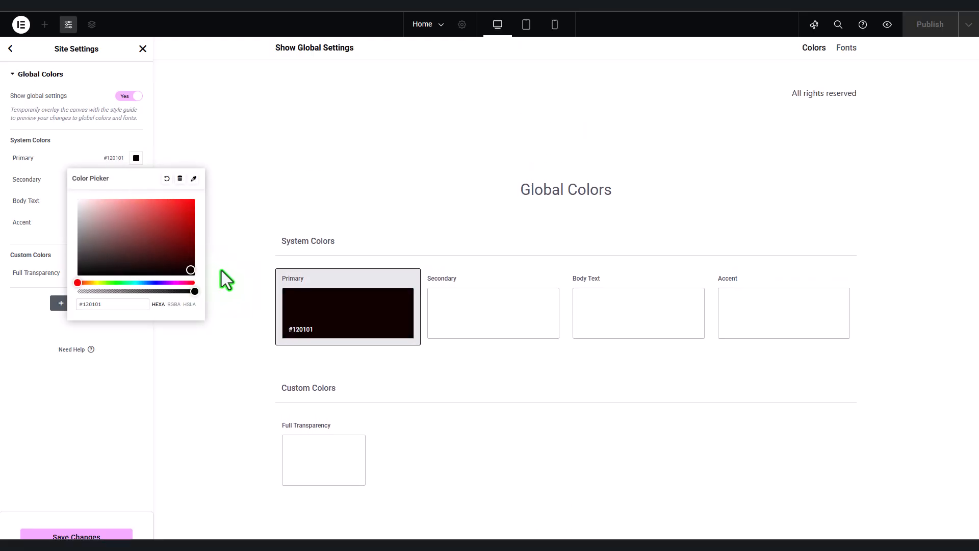
pyautogui.moveTo(194, 274); pyautogui.dragTo(202, 287)
pyautogui.click(217, 290)
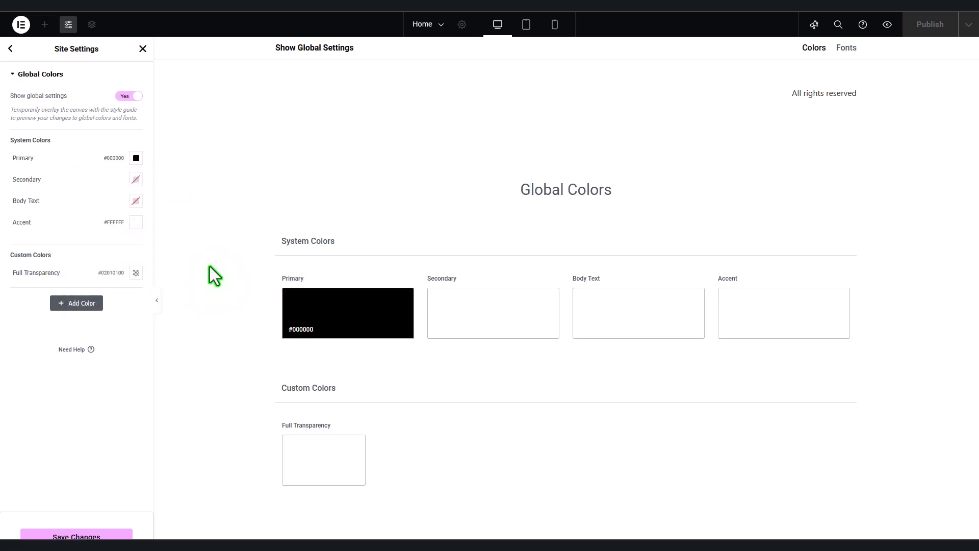
pyautogui.click(136, 182)
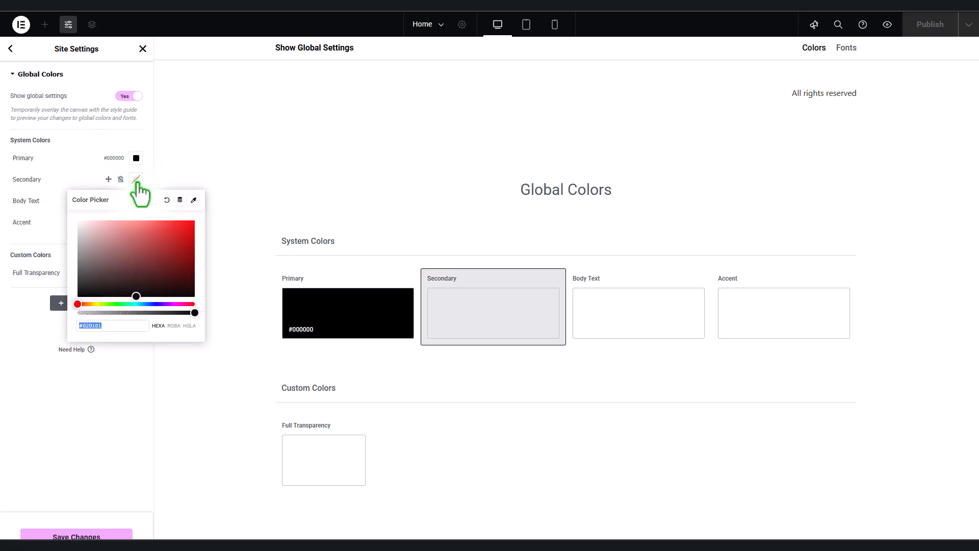
pyautogui.click(52, 178)
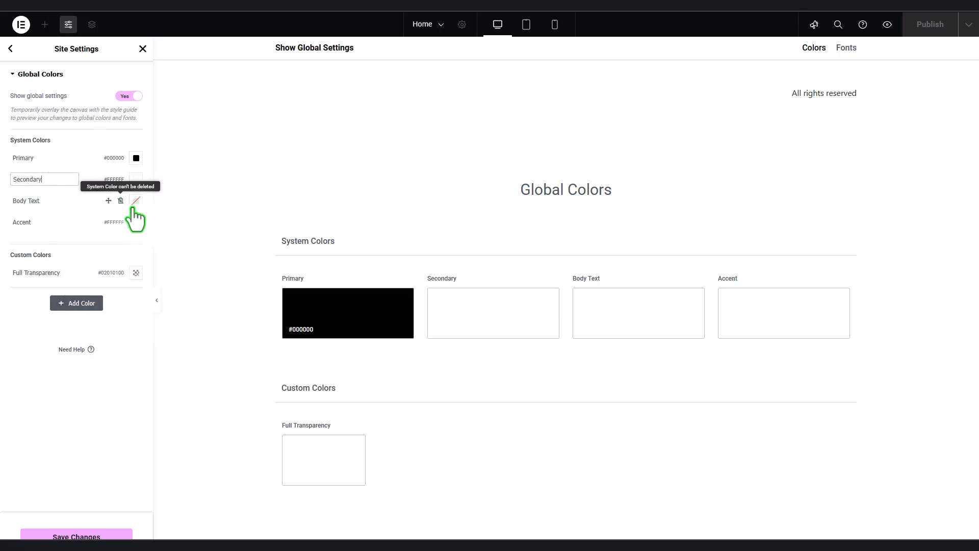
# Step: Set Body Text to pure black #000000 and Accent to grey #A19B9B
pyautogui.click(135, 201)
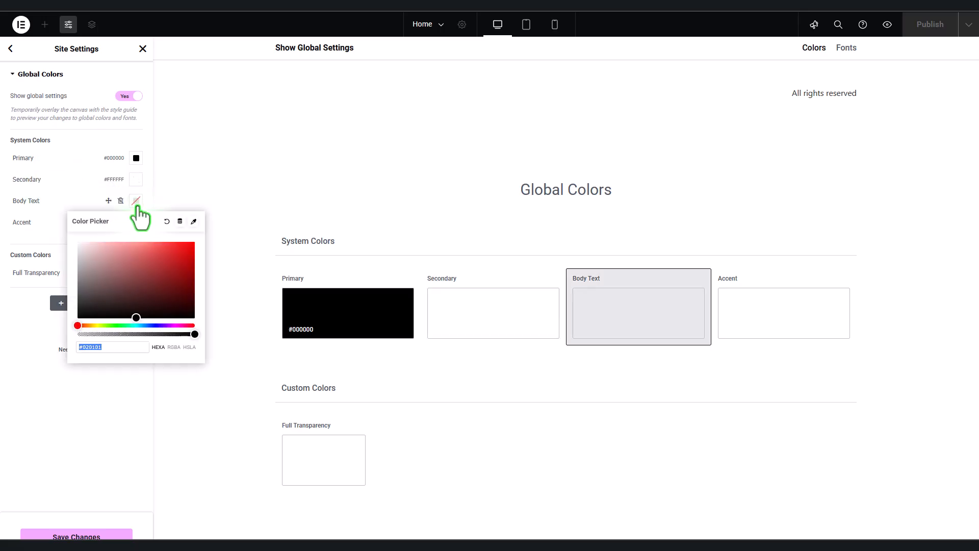
pyautogui.click(186, 318)
pyautogui.click(221, 331)
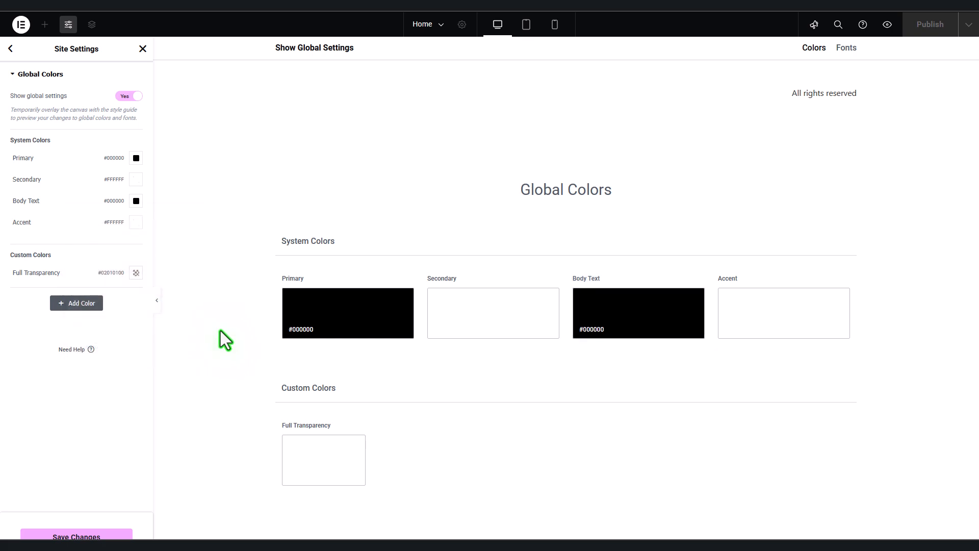
pyautogui.click(137, 224)
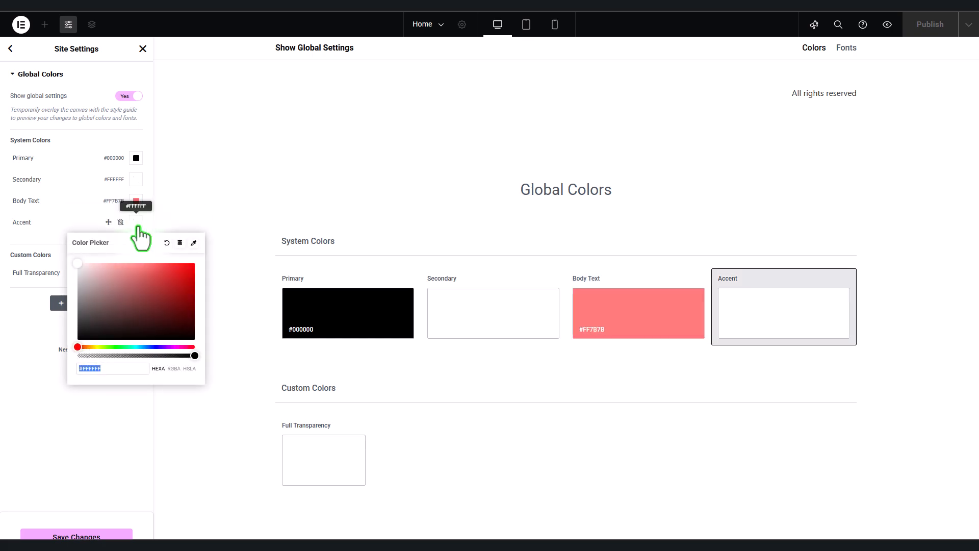
pyautogui.click(219, 316)
pyautogui.click(136, 201)
pyautogui.click(193, 316)
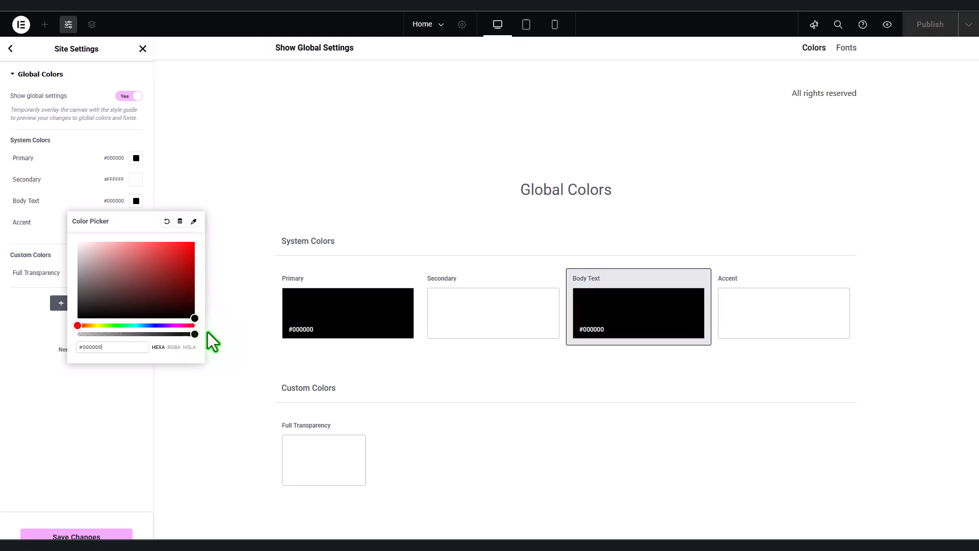
pyautogui.click(233, 324)
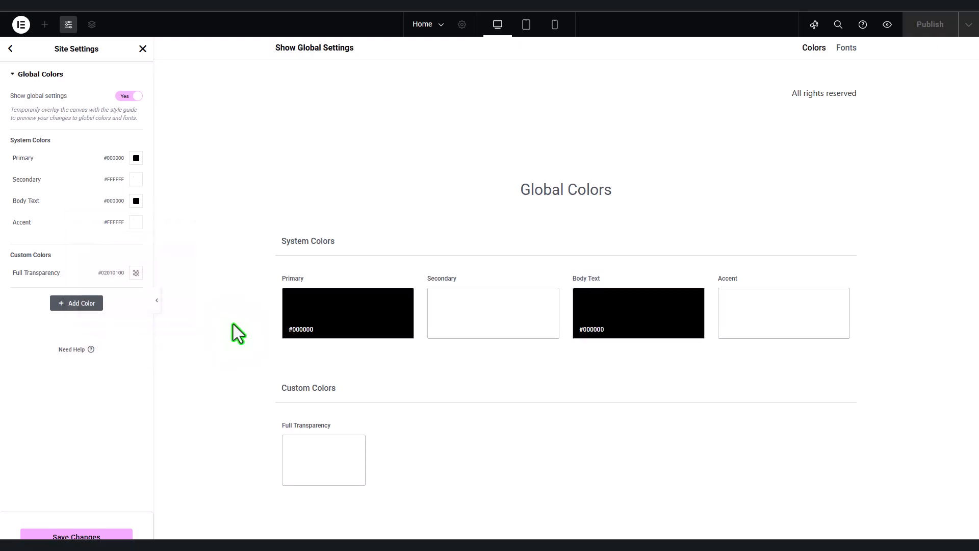
pyautogui.click(137, 226)
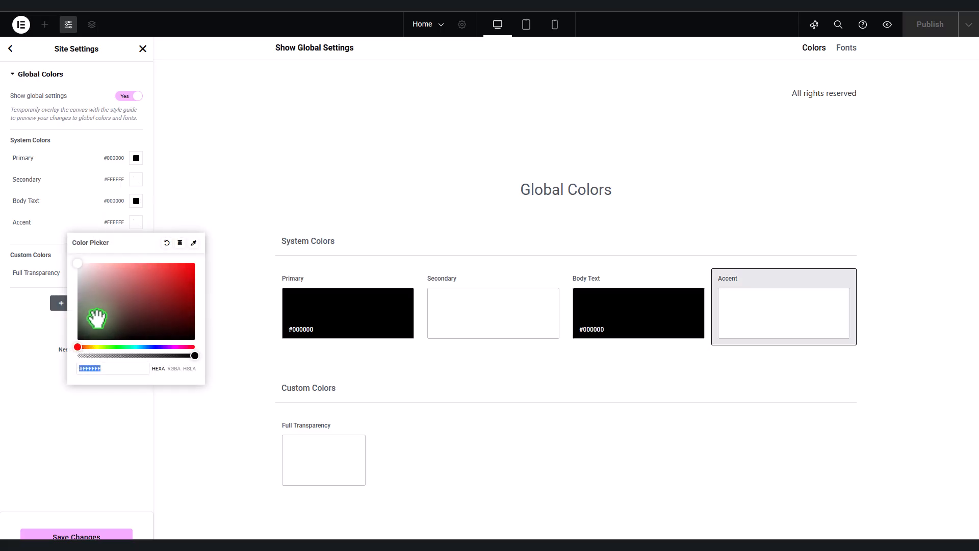
pyautogui.moveTo(89, 318); pyautogui.dragTo(83, 295)
pyautogui.click(209, 351)
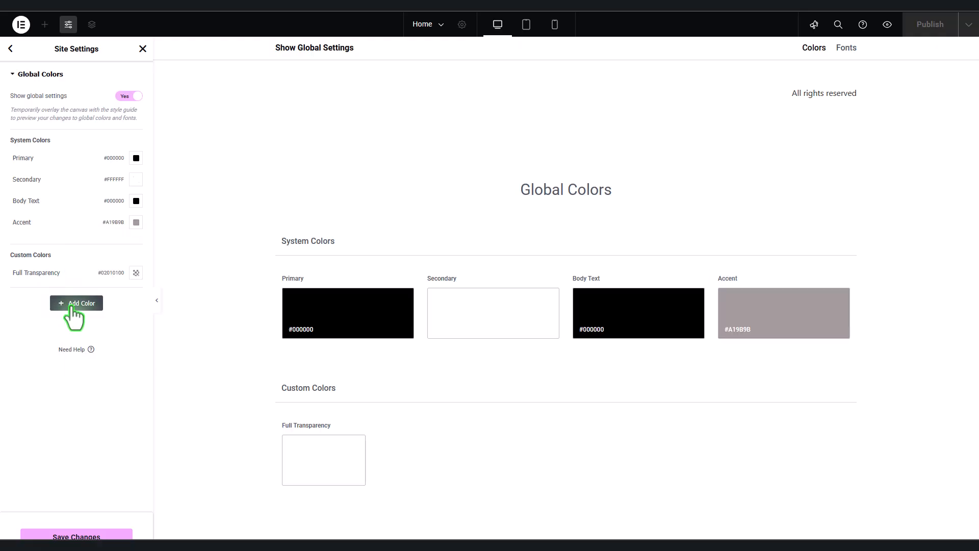
# Step: Add a new custom global colour named bg01
pyautogui.click(91, 304)
pyautogui.click(34, 294)
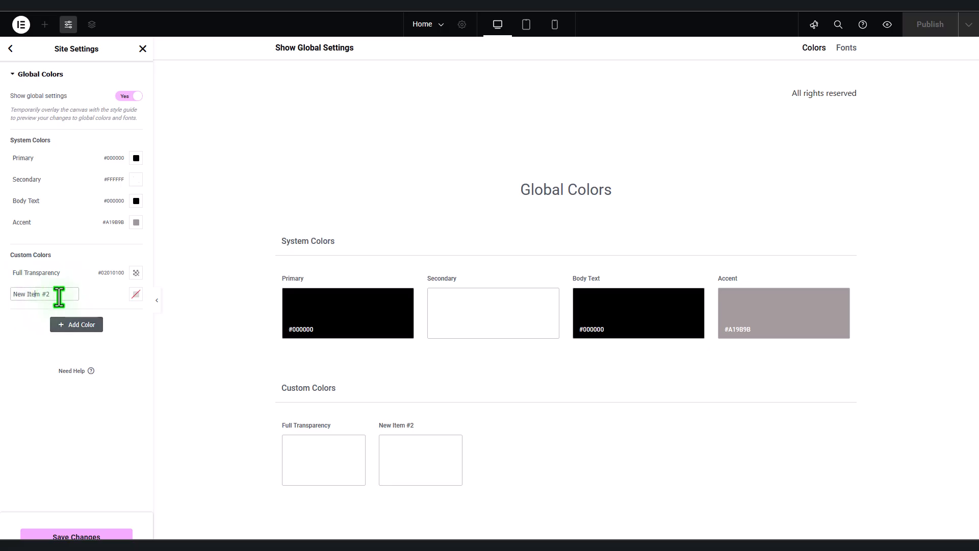
pyautogui.write('bg')
pyautogui.hotkey('ctrl', 'z')
pyautogui.write('bg01')
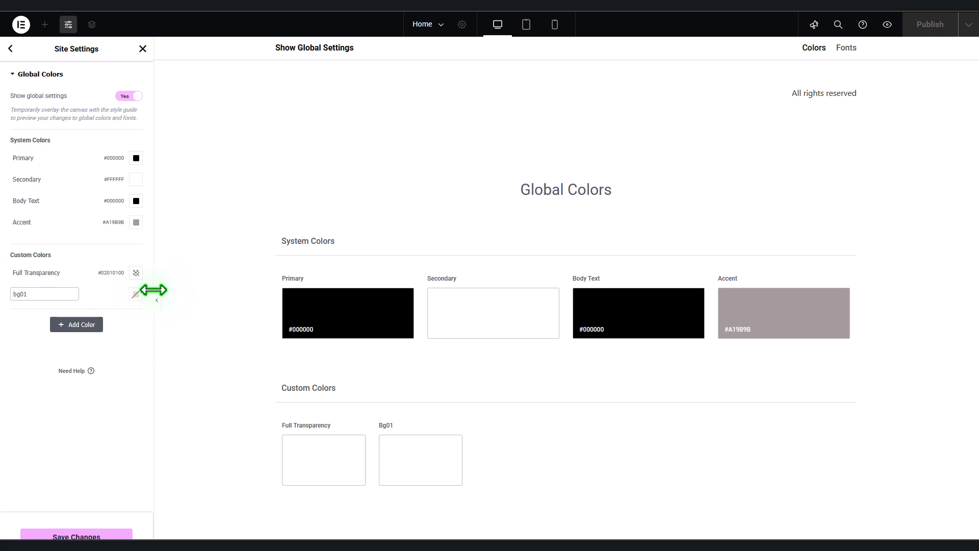
# Step: Give bg01 the hex value #F7F7F7 and save the global colour changes
pyautogui.click(136, 294)
pyautogui.doubleClick(92, 440)
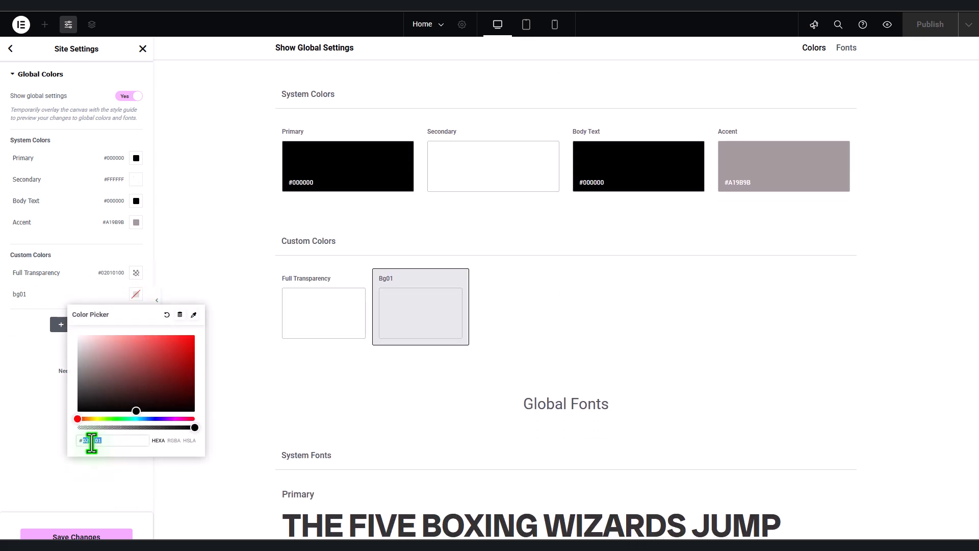
pyautogui.write('f7f7f7')
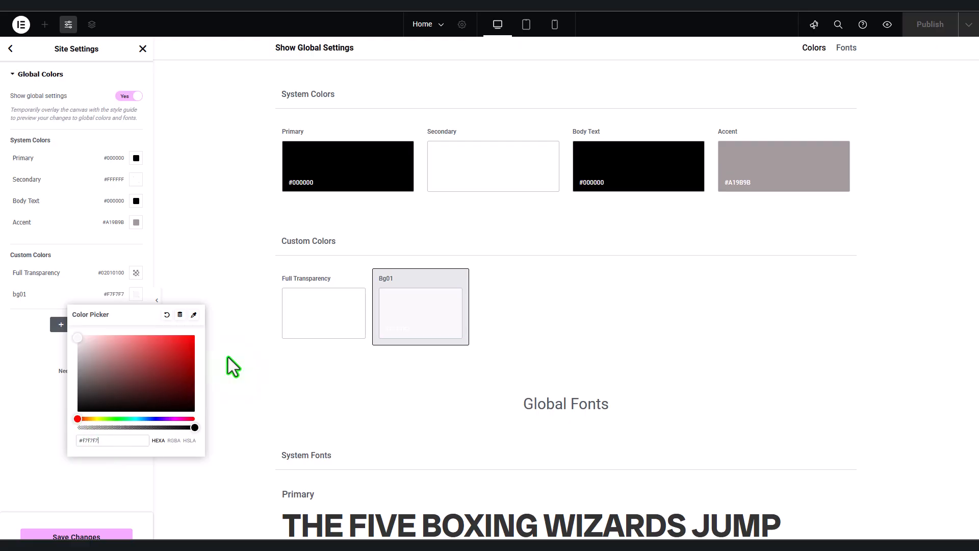
pyautogui.click(219, 312)
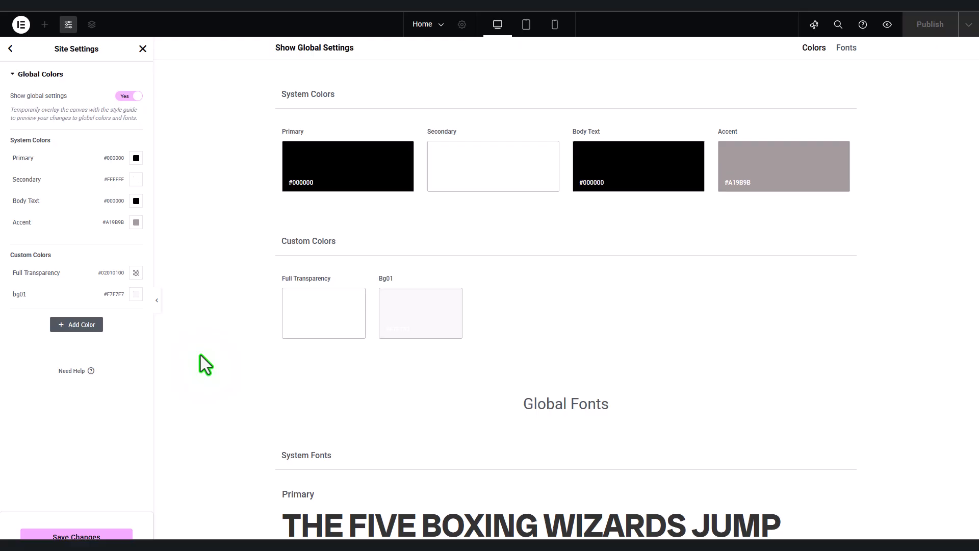
pyautogui.click(847, 49)
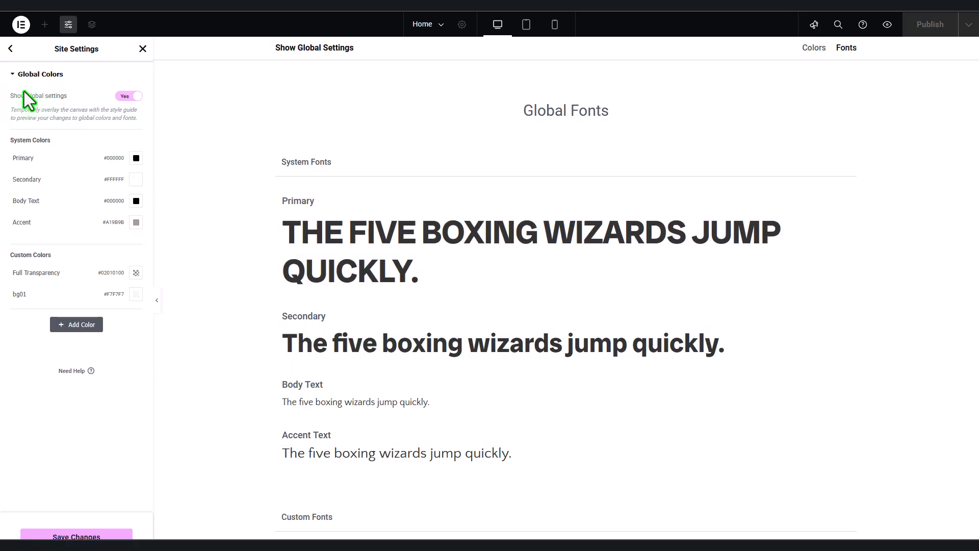
pyautogui.click(11, 49)
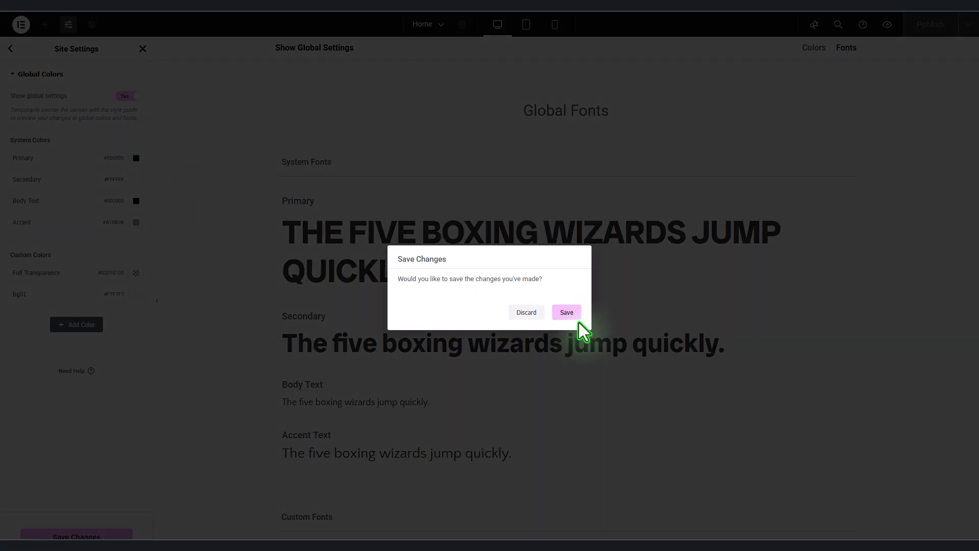
pyautogui.press('Return')
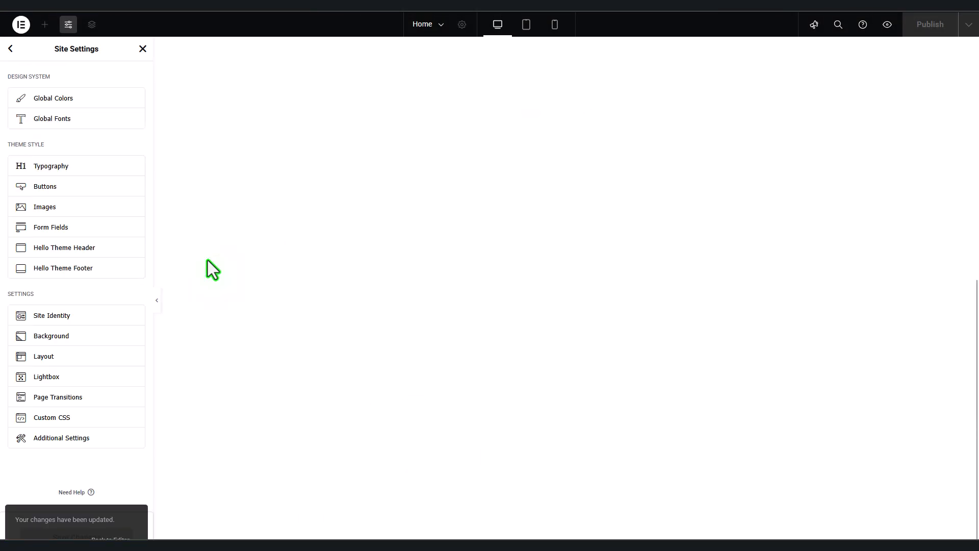
# Step: Make the Primary global font Open Sans with a 16 px size
pyautogui.click(82, 125)
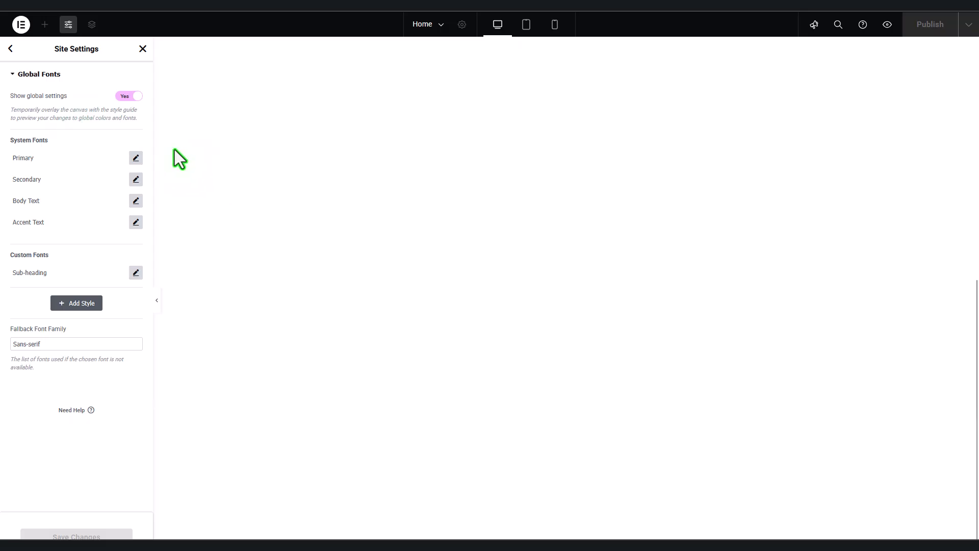
pyautogui.click(137, 160)
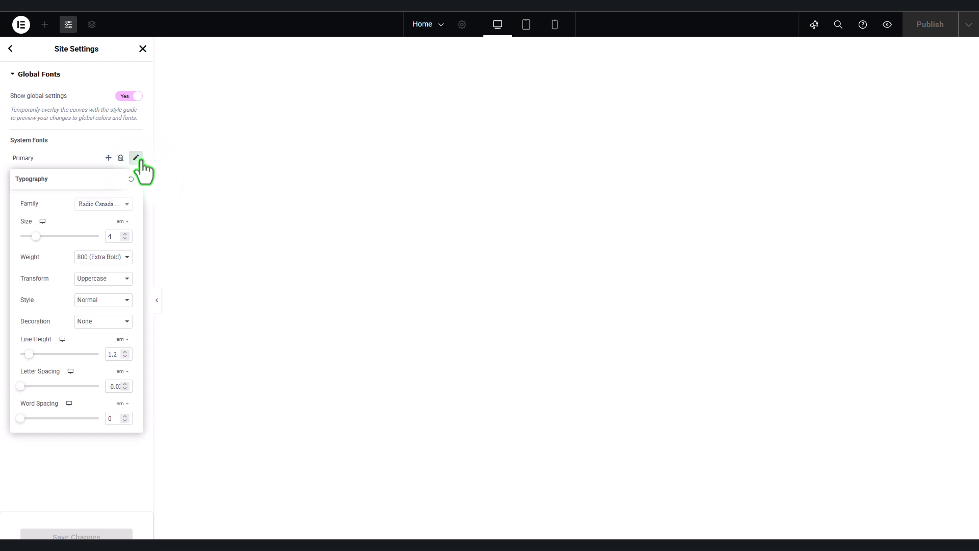
pyautogui.click(101, 205)
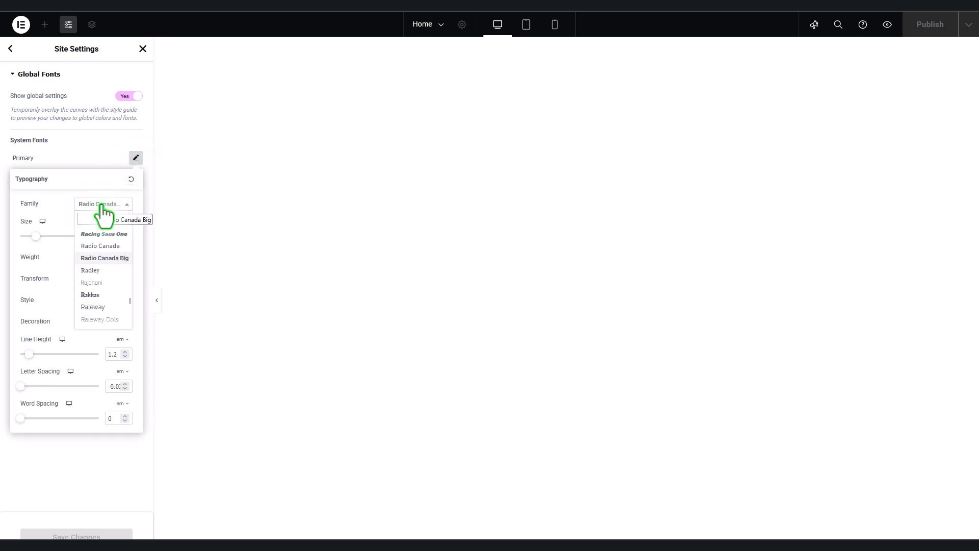
pyautogui.write('open')
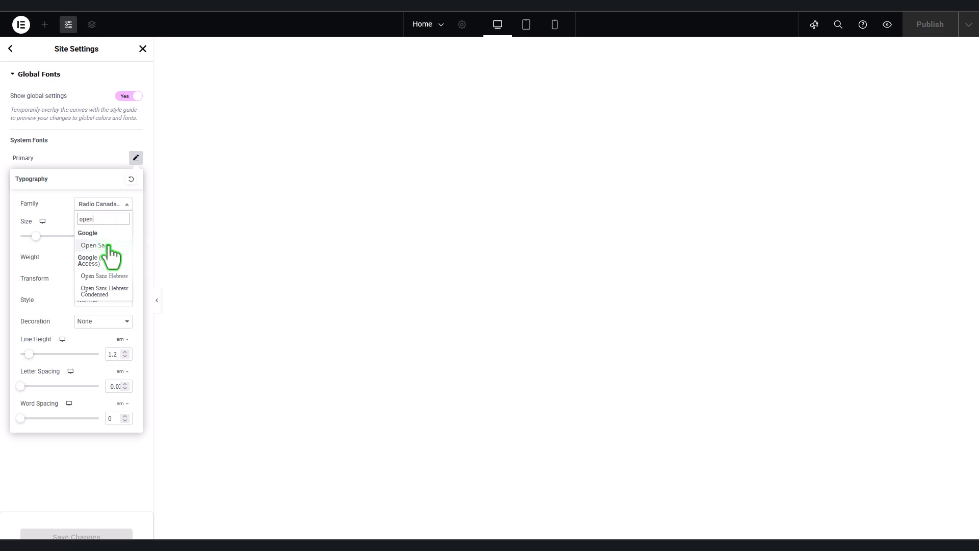
pyautogui.click(106, 246)
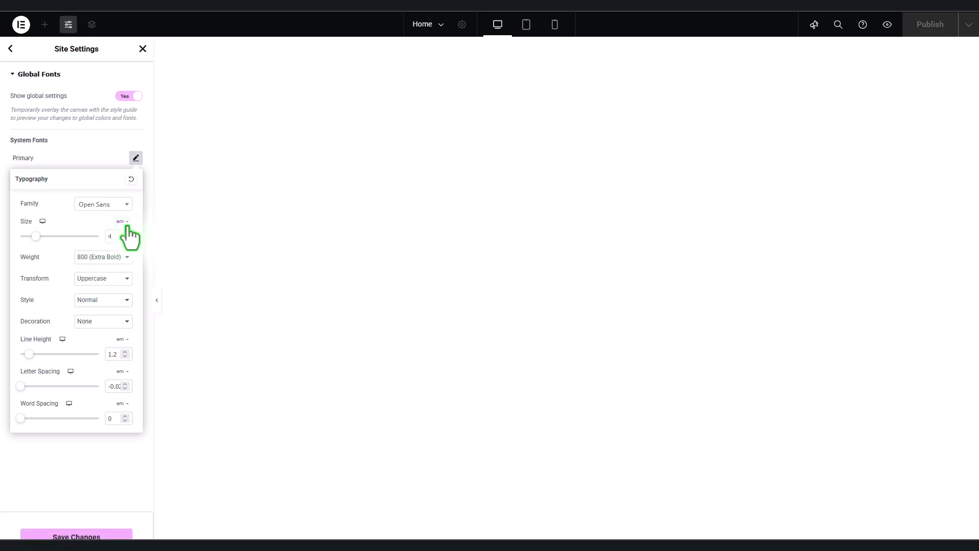
pyautogui.click(127, 225)
pyautogui.click(121, 223)
pyautogui.doubleClick(117, 237)
pyautogui.write('16')
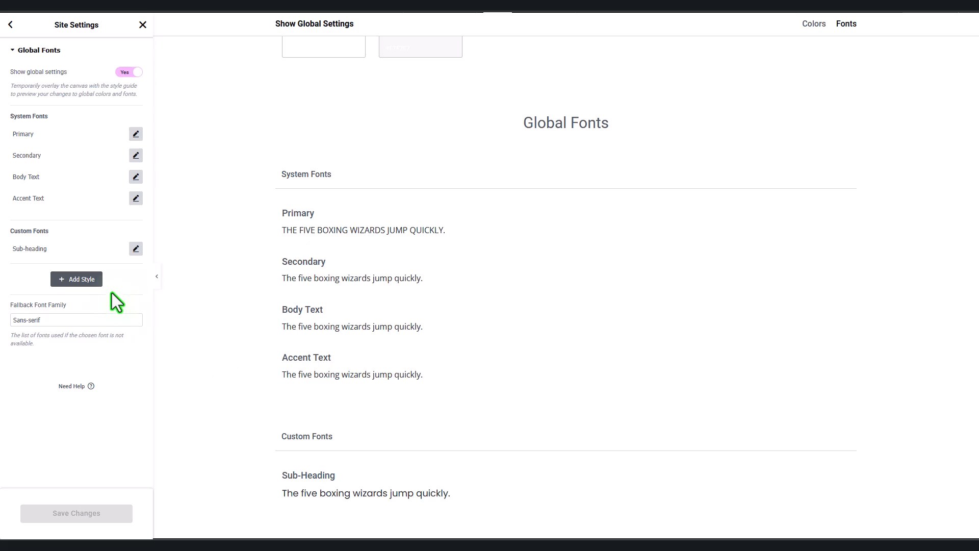
pyautogui.click(87, 284)
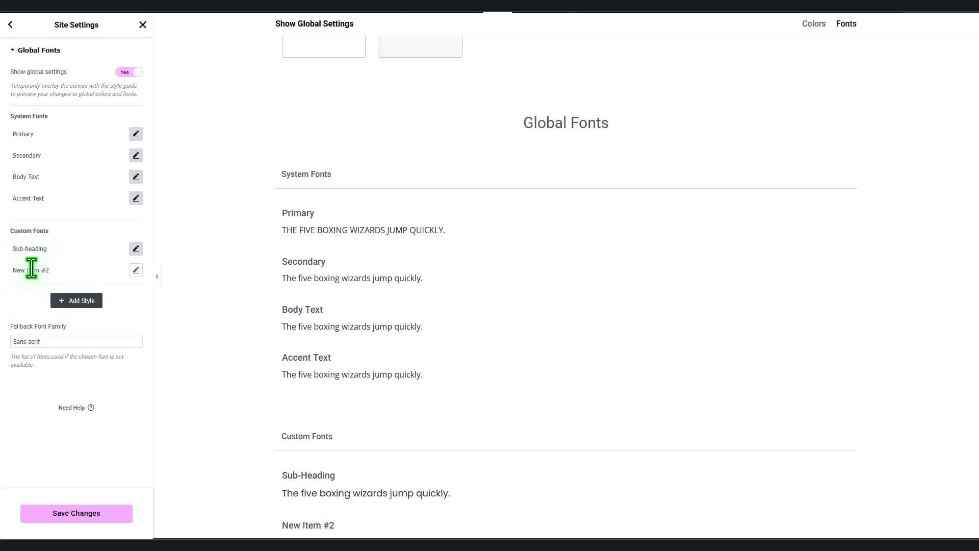
pyautogui.click(60, 270)
pyautogui.moveTo(60, 271); pyautogui.dragTo(1, 271)
pyautogui.write('cust')
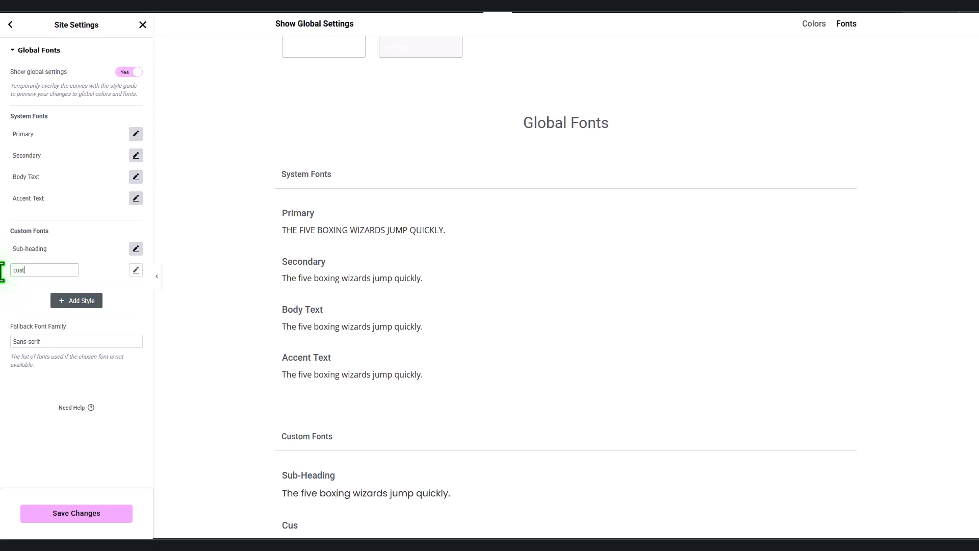
pyautogui.write('omstyle1')
pyautogui.click(20, 301)
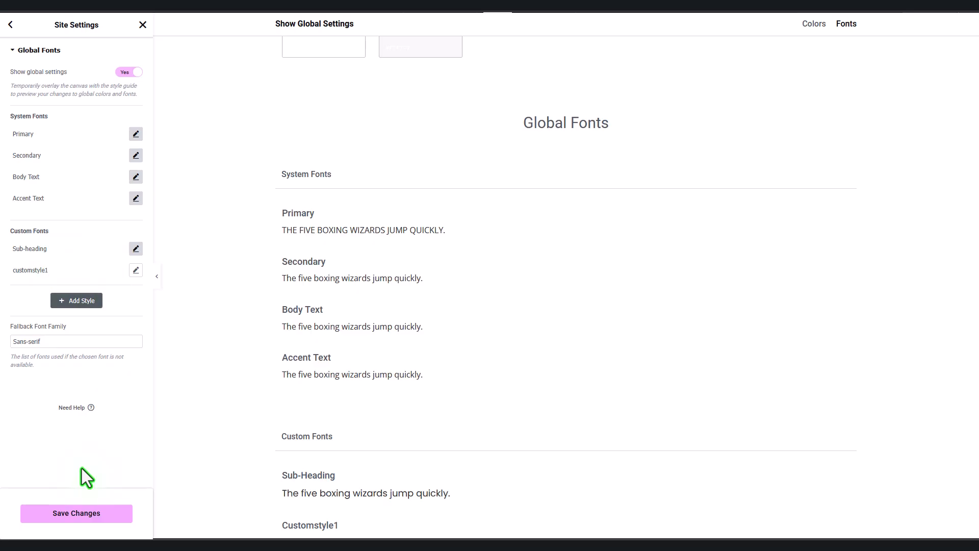
pyautogui.click(121, 270)
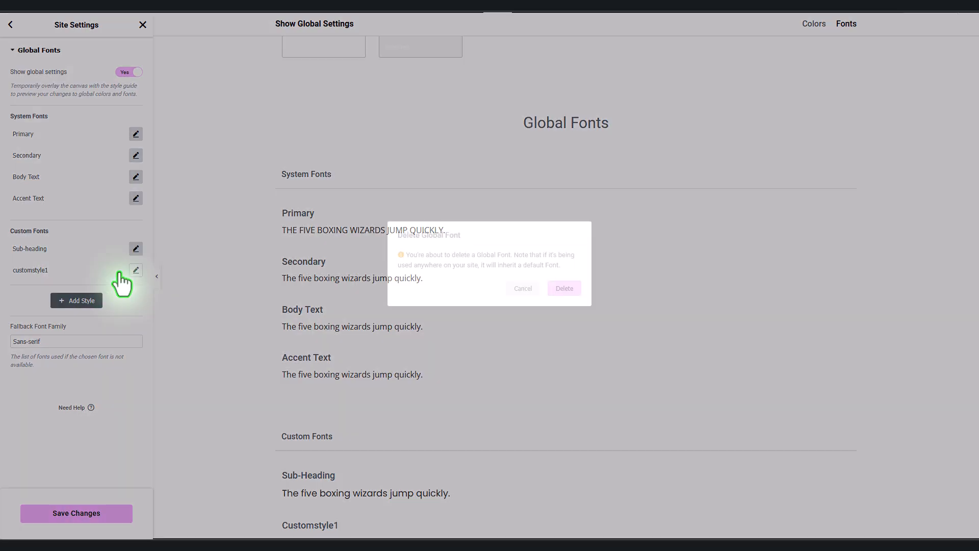
pyautogui.click(566, 289)
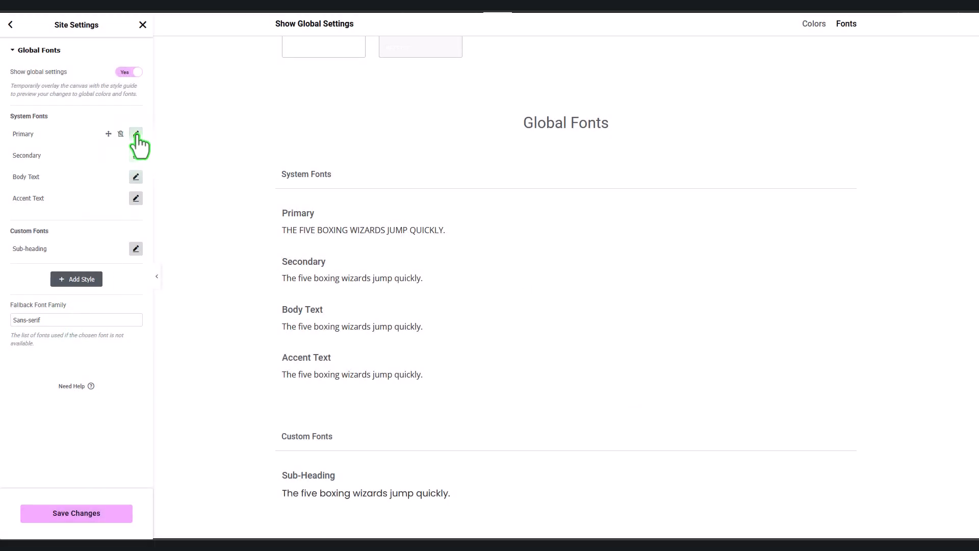
# Step: Check the Body Text typography options, then save the global font changes
pyautogui.click(465, 338)
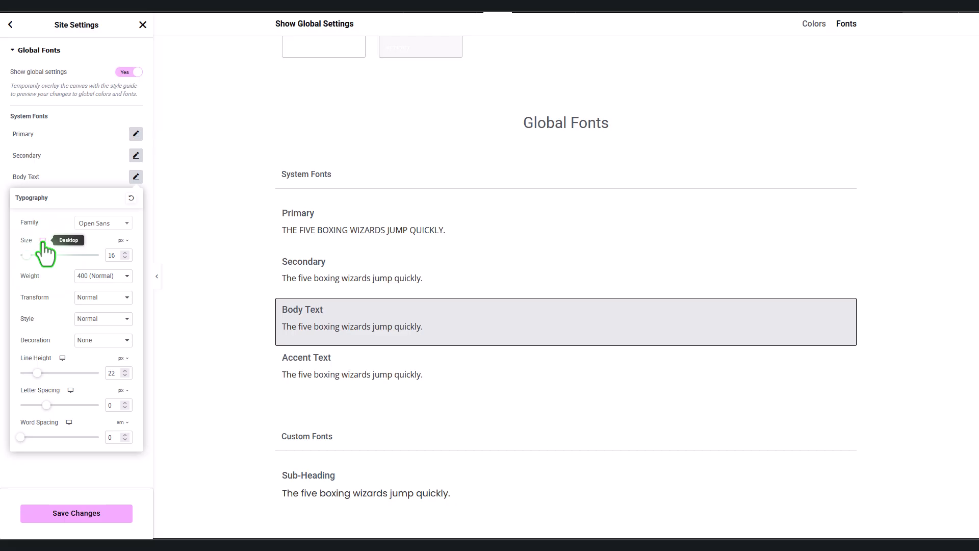
pyautogui.click(43, 240)
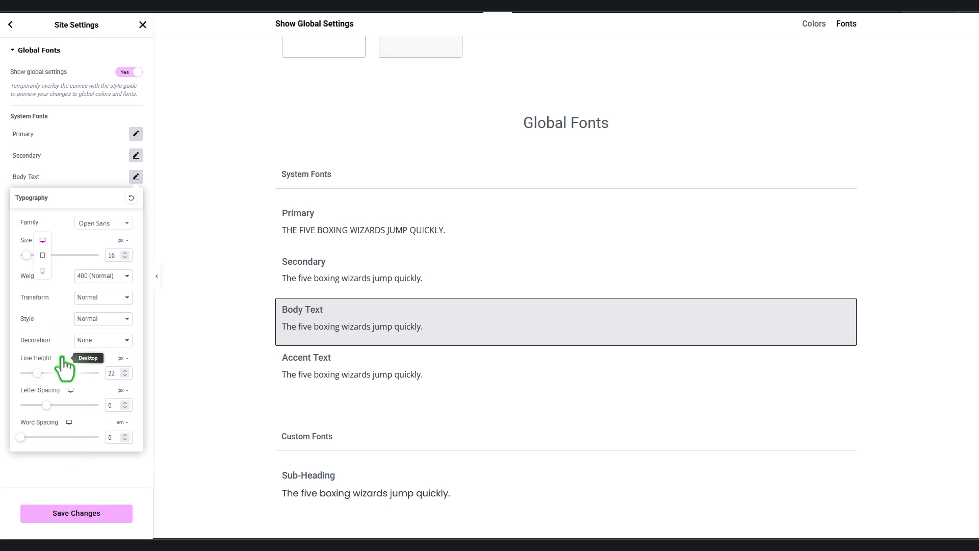
pyautogui.click(36, 516)
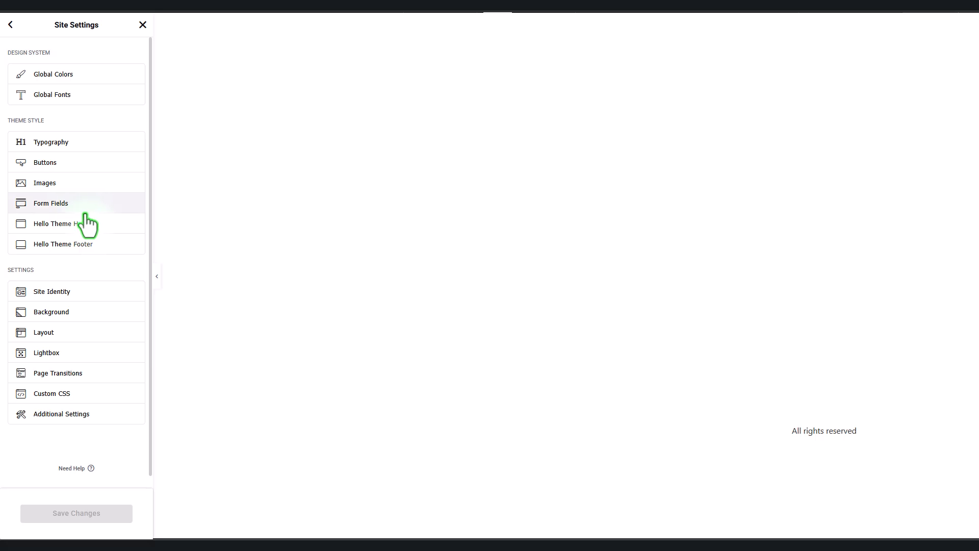
# Step: Review the Theme Style typography settings and return to the main Site Settings list
pyautogui.click(73, 145)
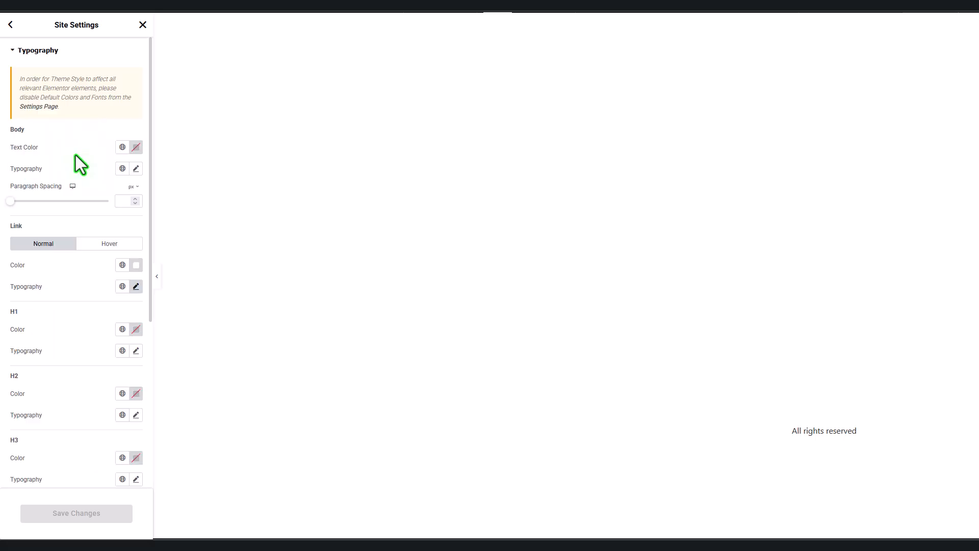
pyautogui.click(11, 24)
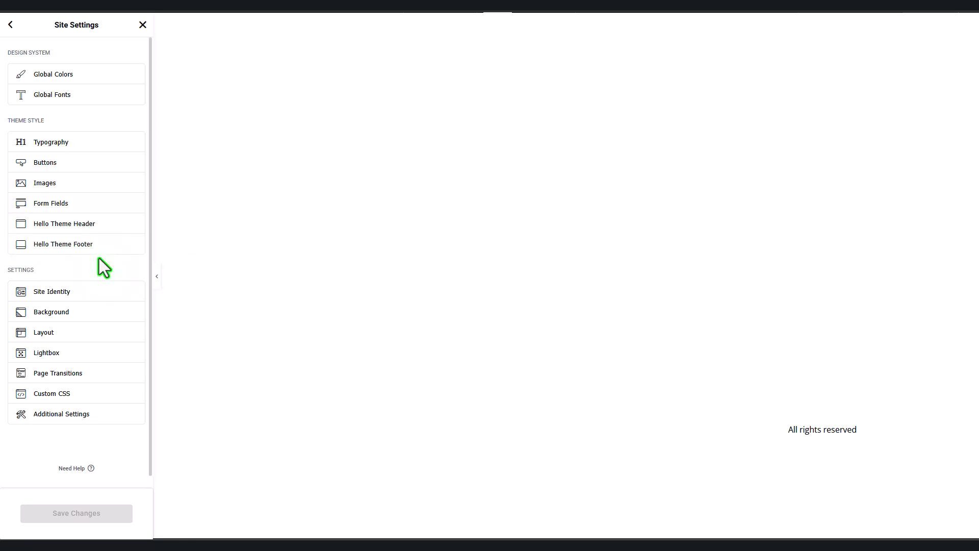
pyautogui.click(113, 149)
pyautogui.scroll(-3, 114, 247)
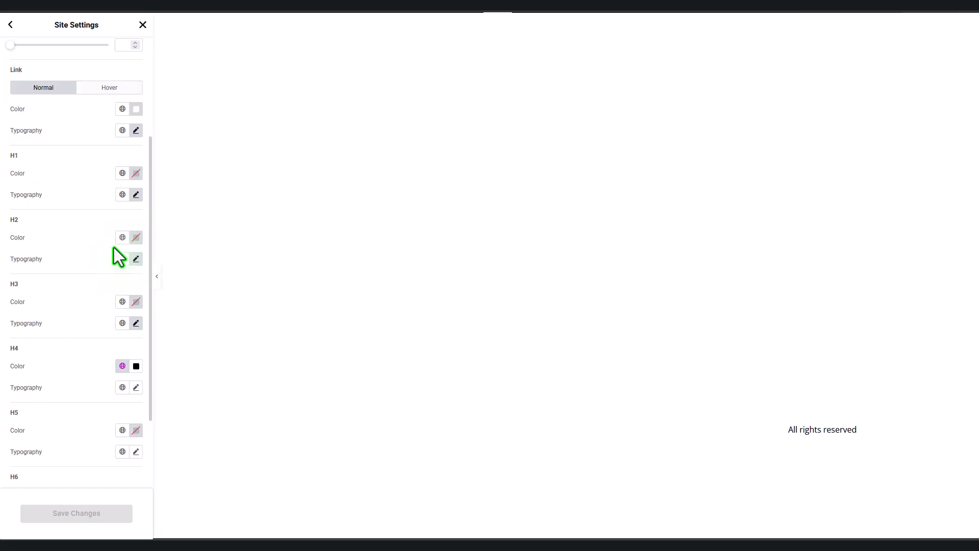
pyautogui.scroll(3, 114, 247)
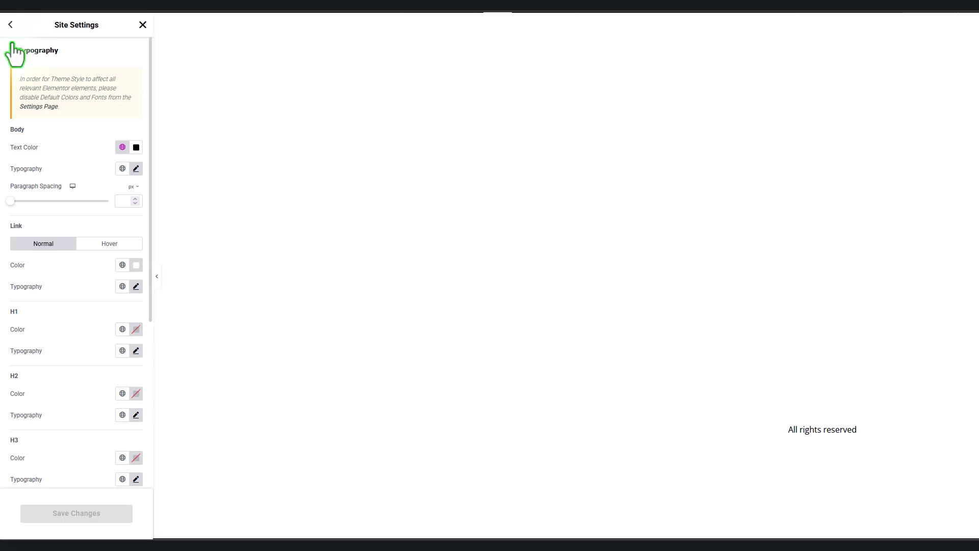
pyautogui.click(11, 24)
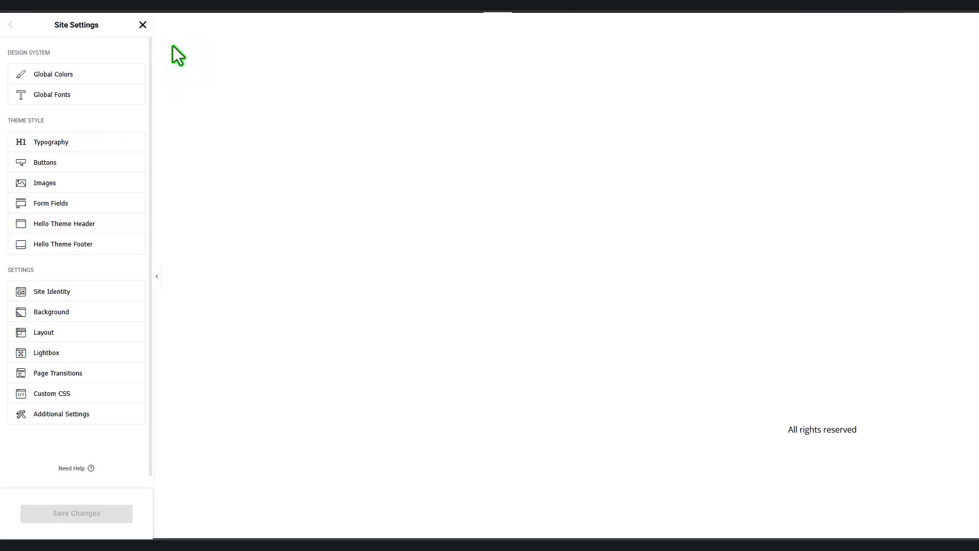
# Step: Add two Heading widgets reading 'Heading 1' (H1) and 'Heading 2'
pyautogui.click(143, 26)
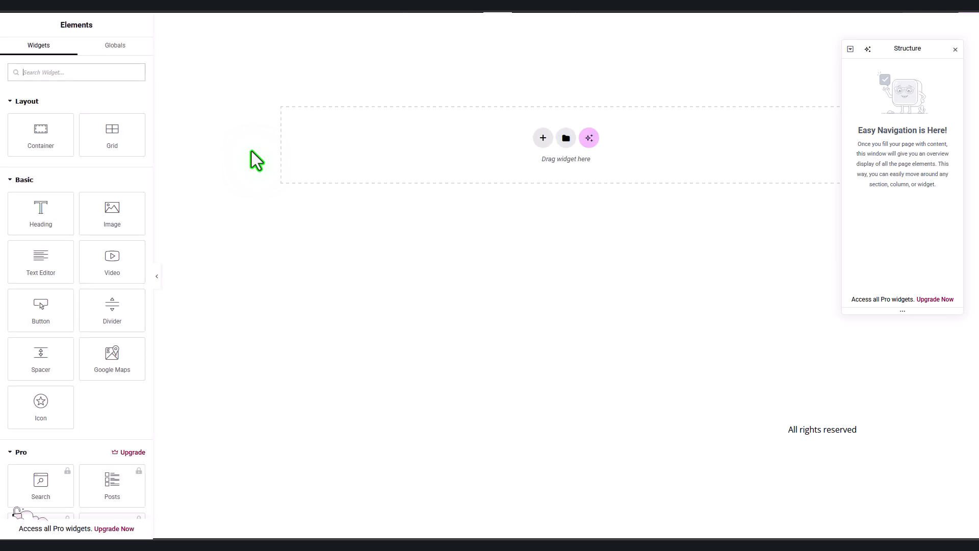
pyautogui.click(33, 217)
pyautogui.click(94, 206)
pyautogui.click(90, 220)
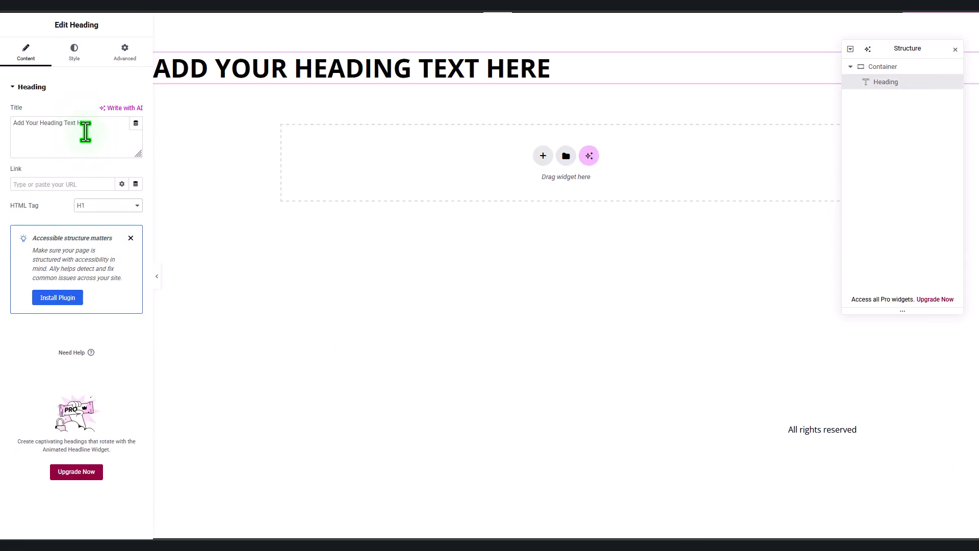
pyautogui.moveTo(92, 123); pyautogui.dragTo(2, 133)
pyautogui.write('Headi')
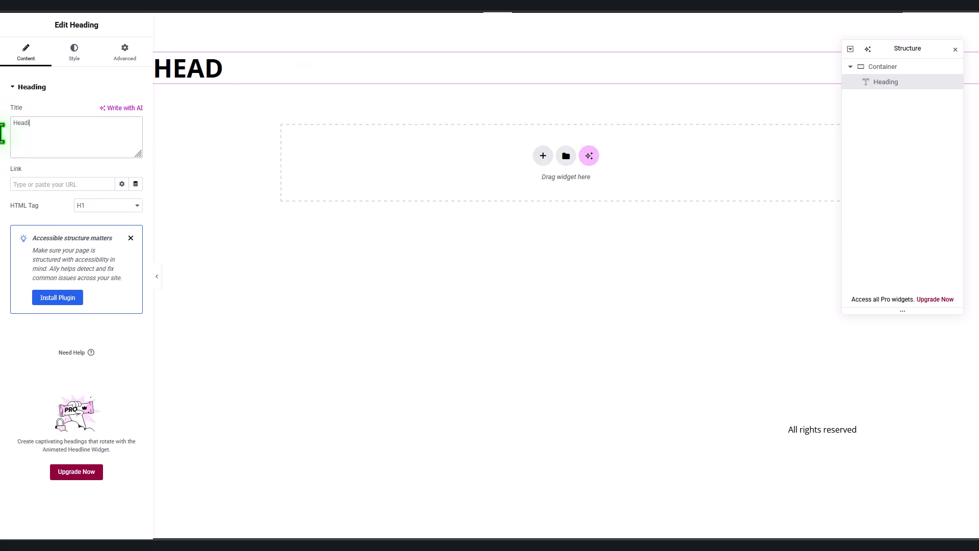
pyautogui.write('ng 1')
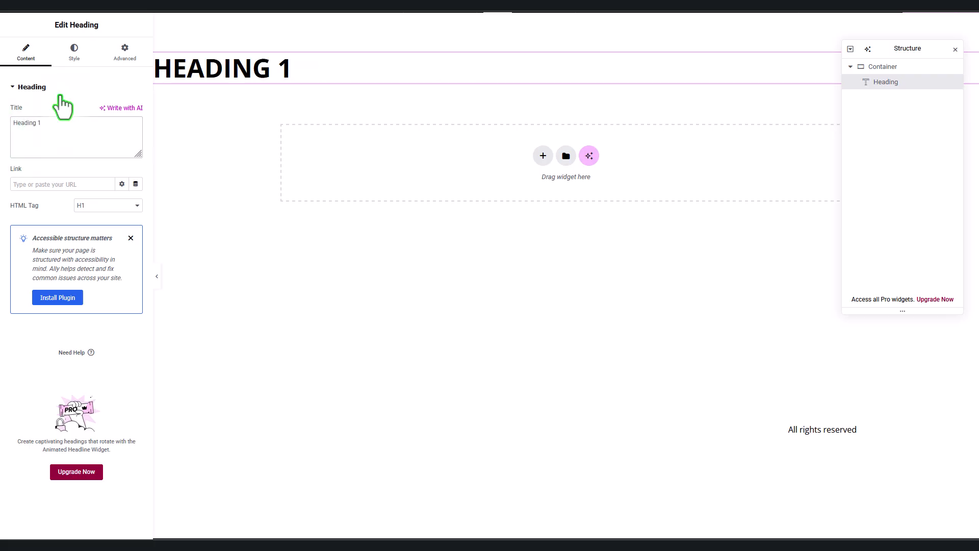
pyautogui.click(45, 7)
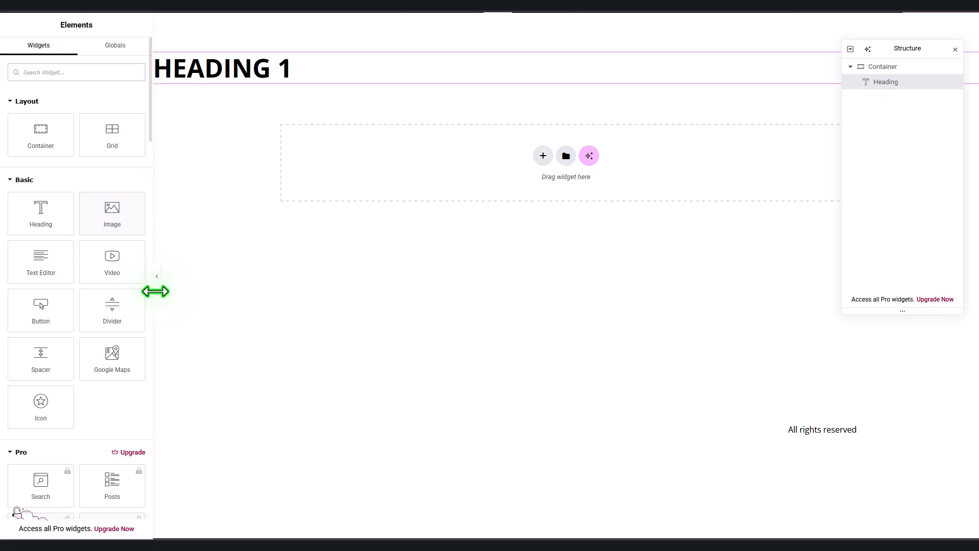
pyautogui.click(43, 216)
pyautogui.moveTo(94, 136); pyautogui.dragTo(2, 131)
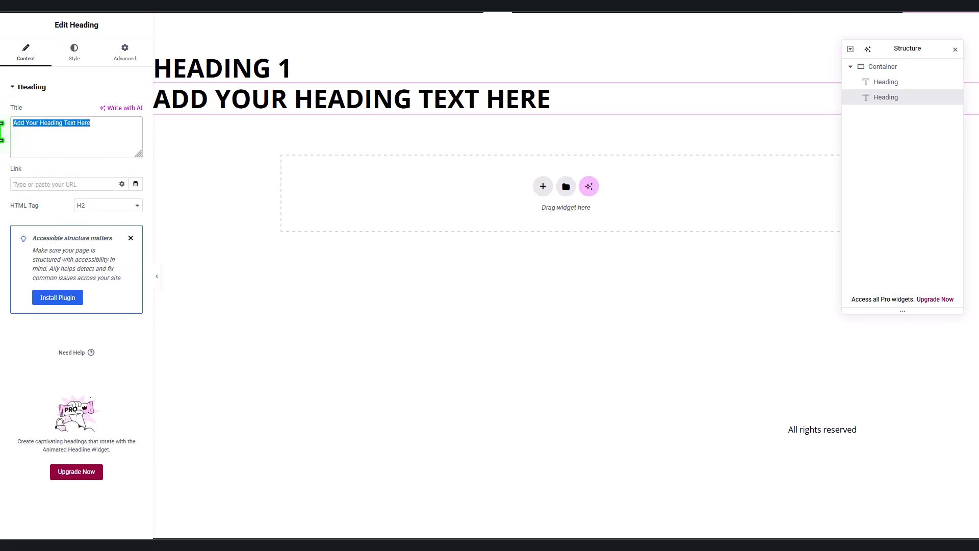
pyautogui.write('Heading 2')
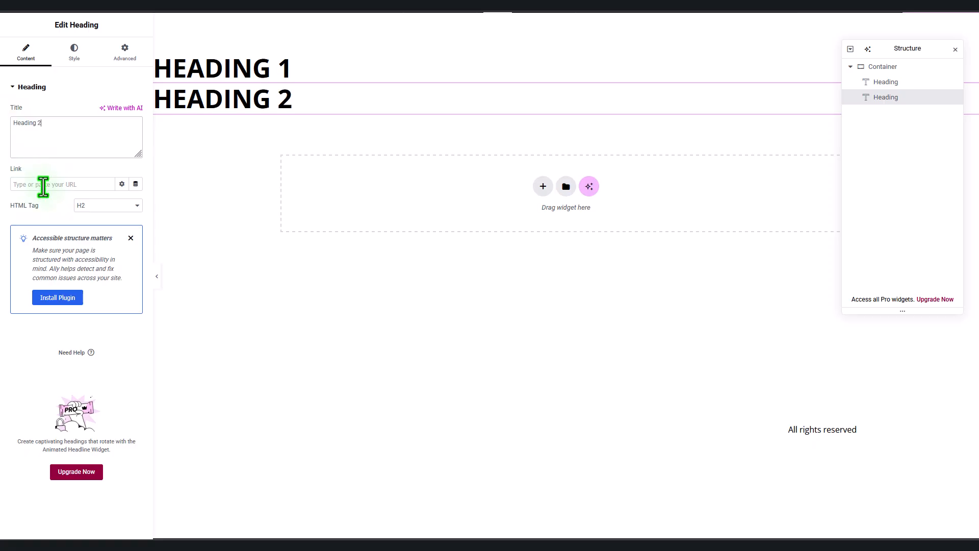
# Step: Add a third H3 heading reading 'Heading 3' and preview the page
pyautogui.click(54, 18)
pyautogui.click(39, 211)
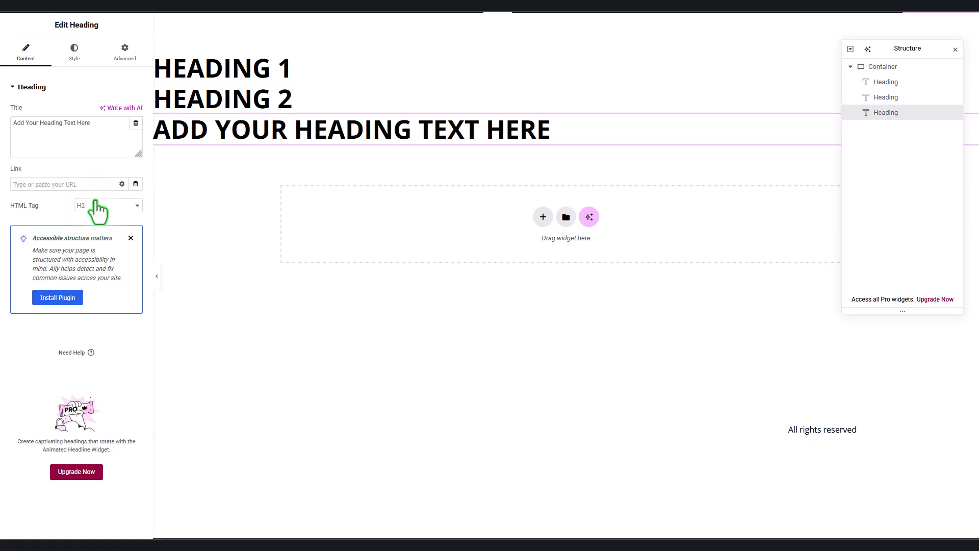
pyautogui.click(94, 206)
pyautogui.click(94, 240)
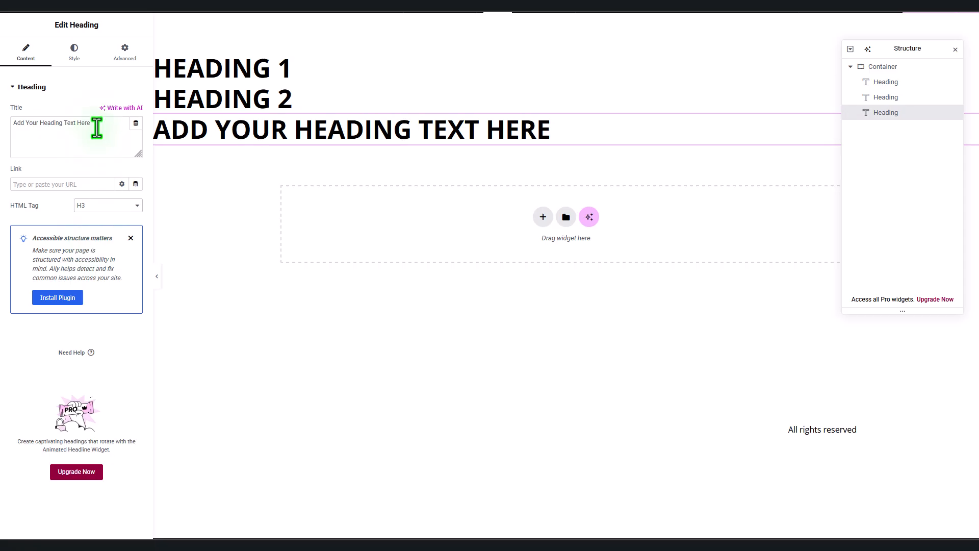
pyautogui.moveTo(92, 124); pyautogui.dragTo(2, 136)
pyautogui.write('Heading ')
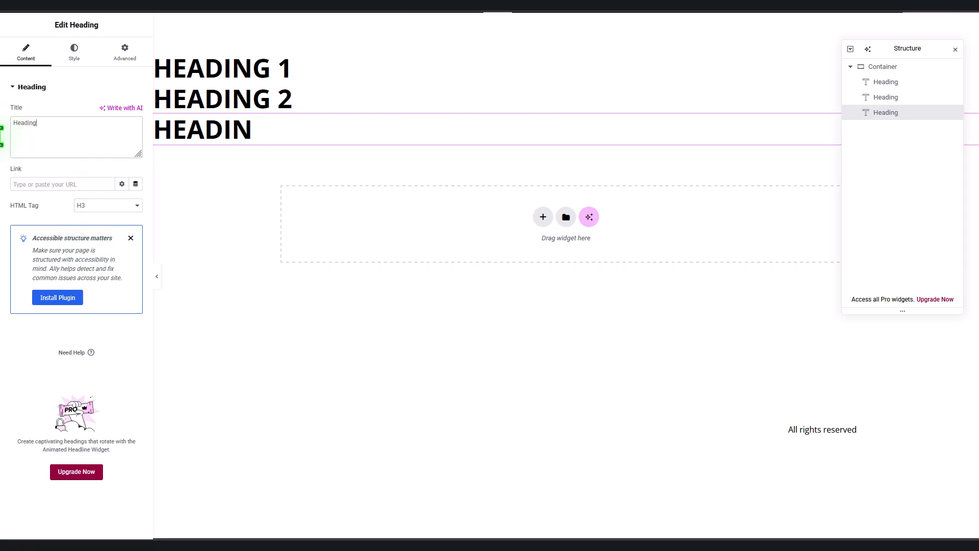
pyautogui.write('3')
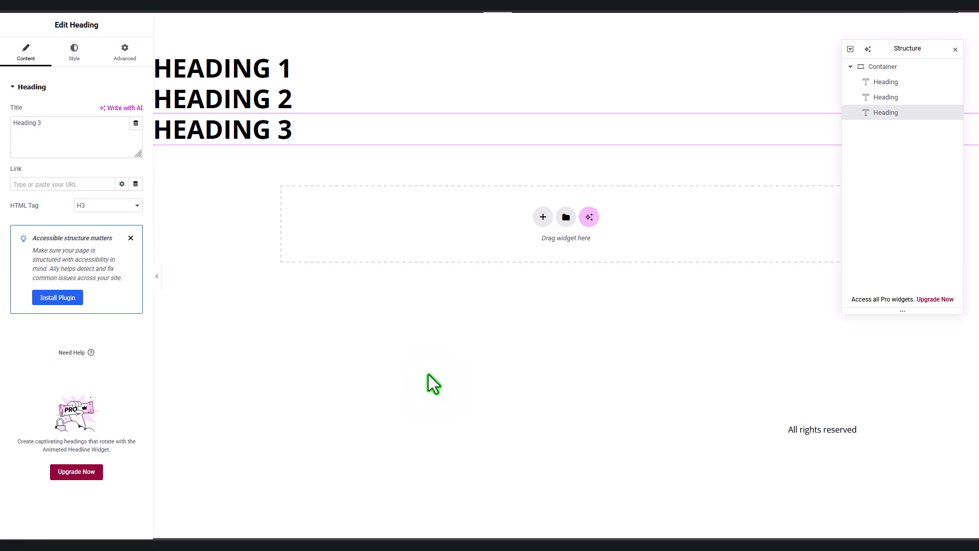
pyautogui.hotkey('ctrl', 'Tab')
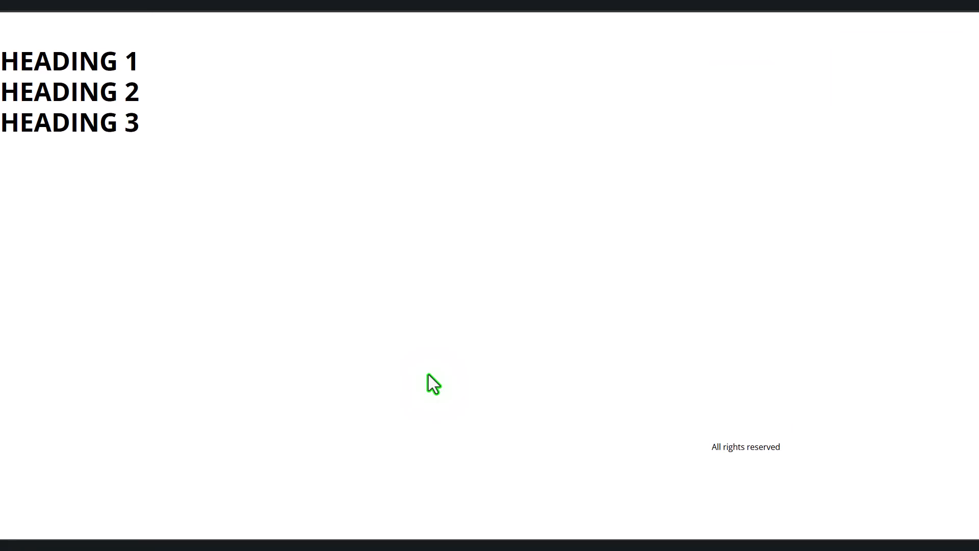
# Step: In Elementor Settings, tick Disable Default Colors and Disable Default Fonts and save the changes
pyautogui.hotkey('ctrl', 'Tab')
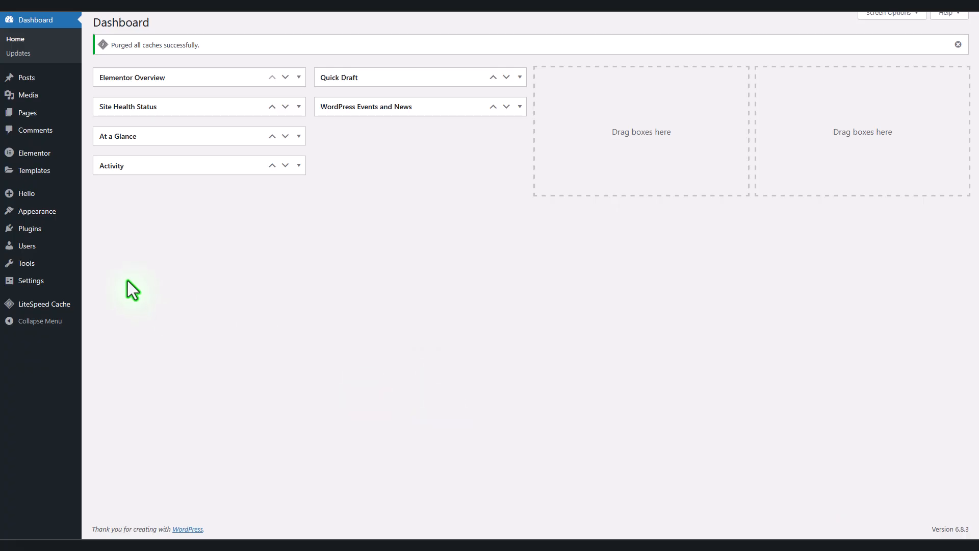
pyautogui.moveTo(66, 154)
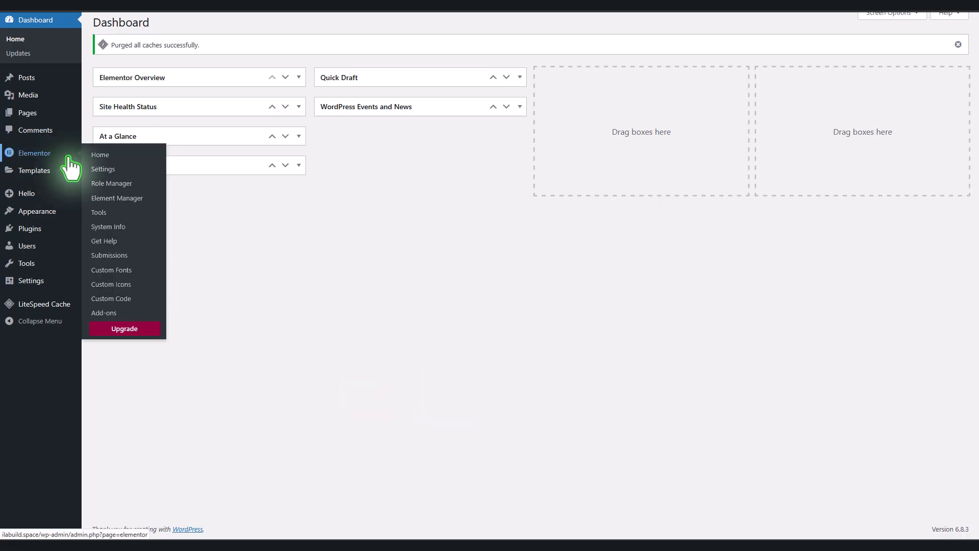
pyautogui.click(104, 170)
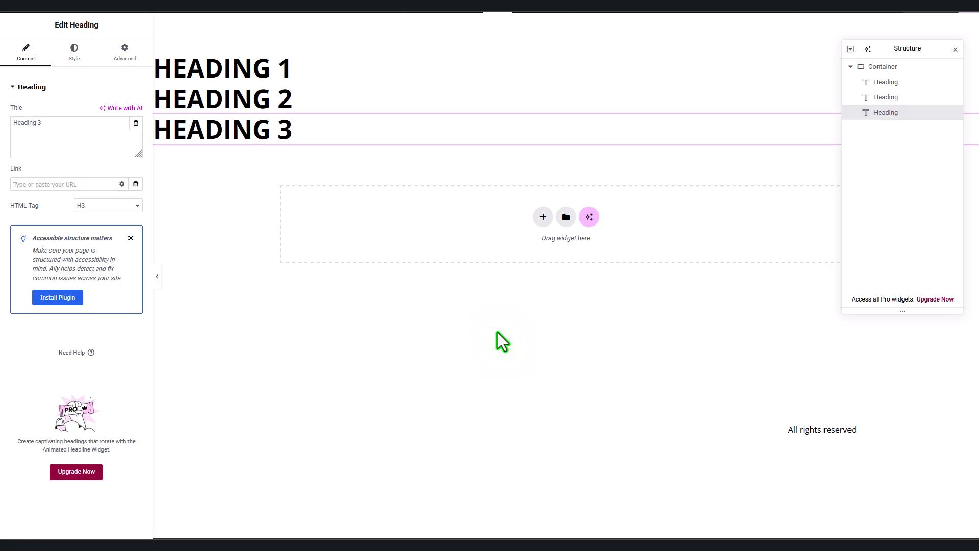
pyautogui.click(76, 24)
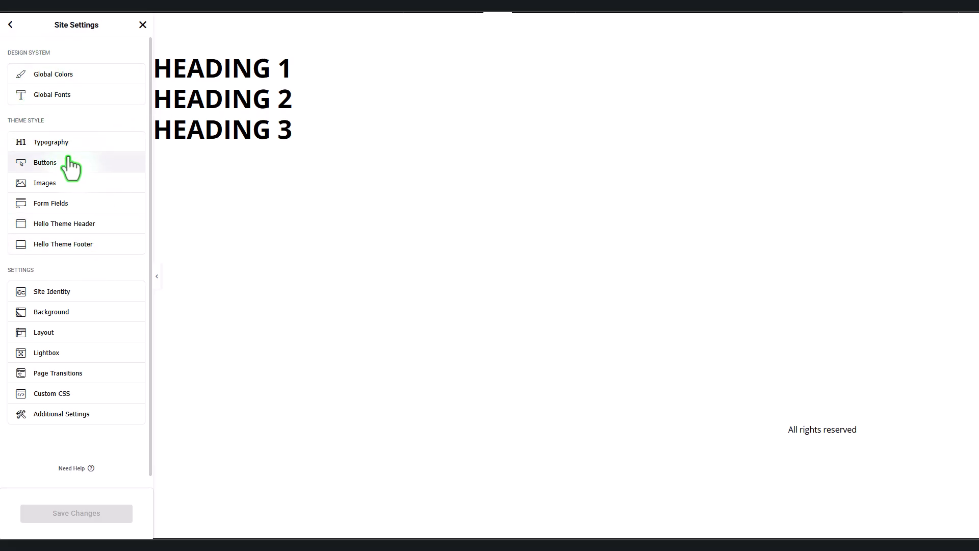
pyautogui.click(143, 25)
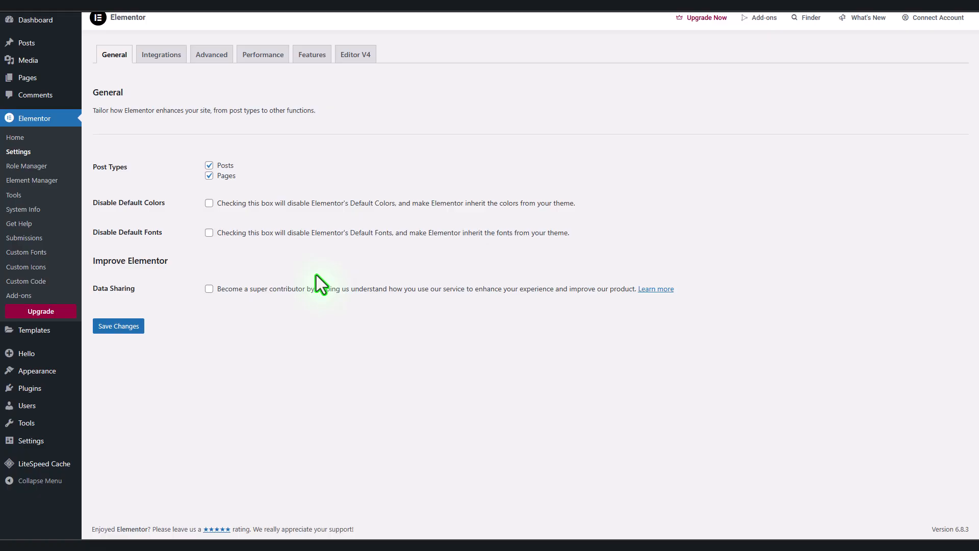
pyautogui.click(209, 203)
pyautogui.click(209, 232)
pyautogui.click(121, 329)
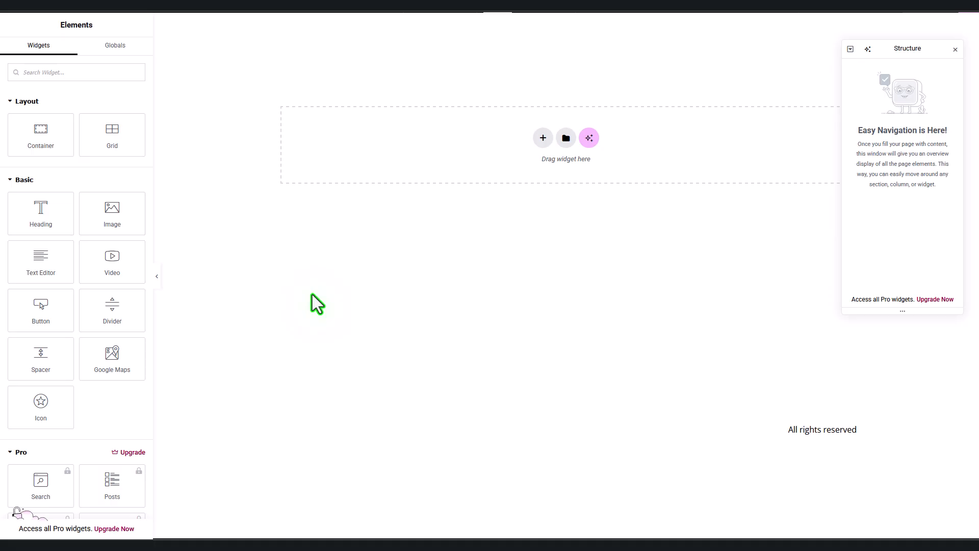
# Step: Give the Hello Theme Header a Classic background using the global Primary black colour
pyautogui.click(68, 7)
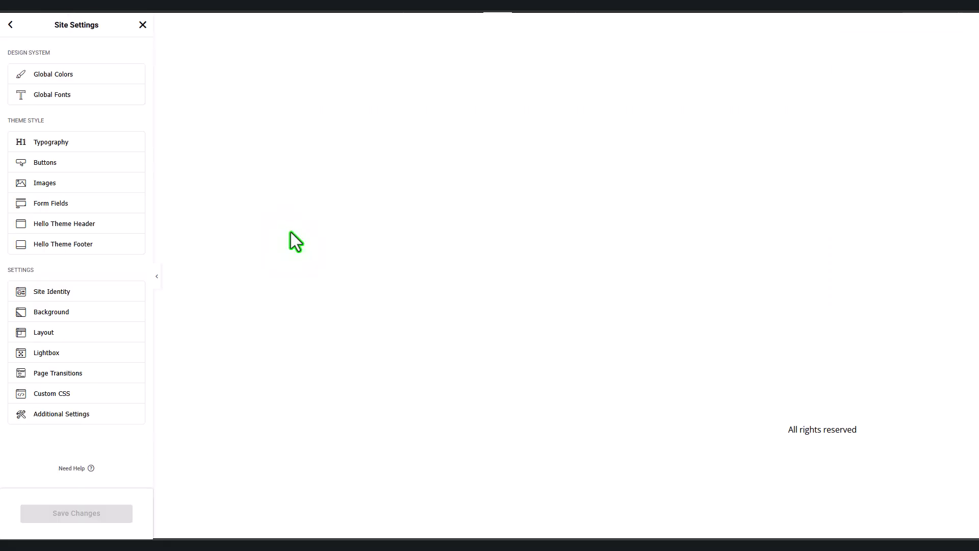
pyautogui.click(95, 224)
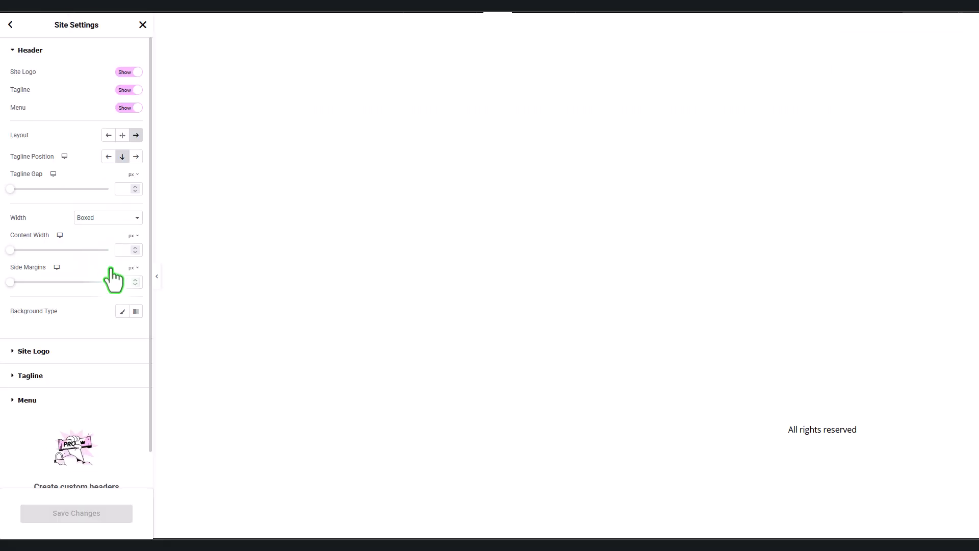
pyautogui.click(122, 311)
pyautogui.click(135, 333)
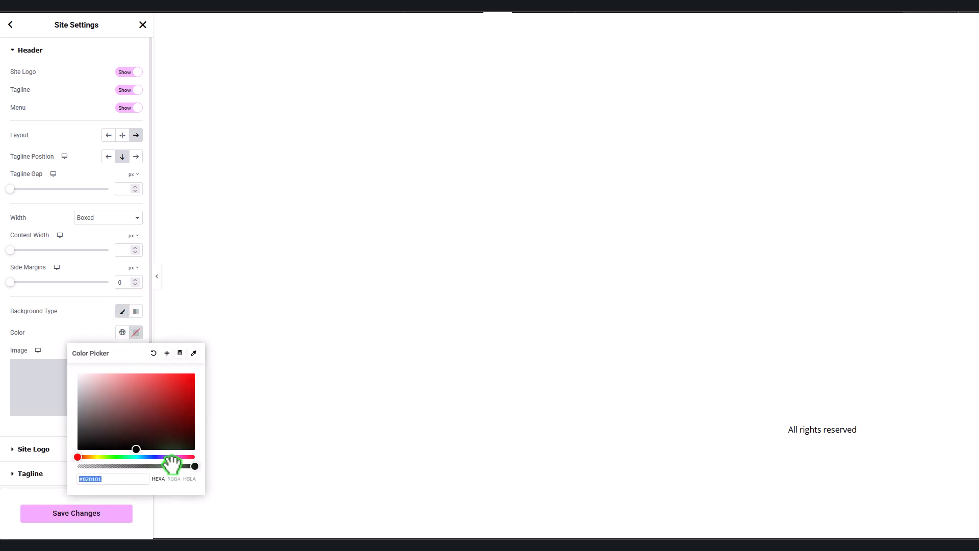
pyautogui.moveTo(193, 445); pyautogui.dragTo(119, 371)
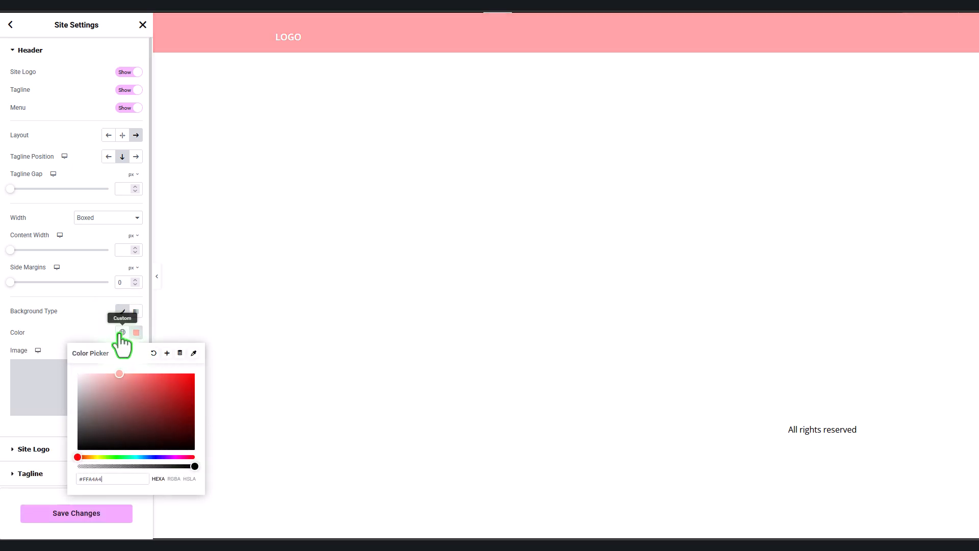
pyautogui.click(123, 333)
pyautogui.click(118, 378)
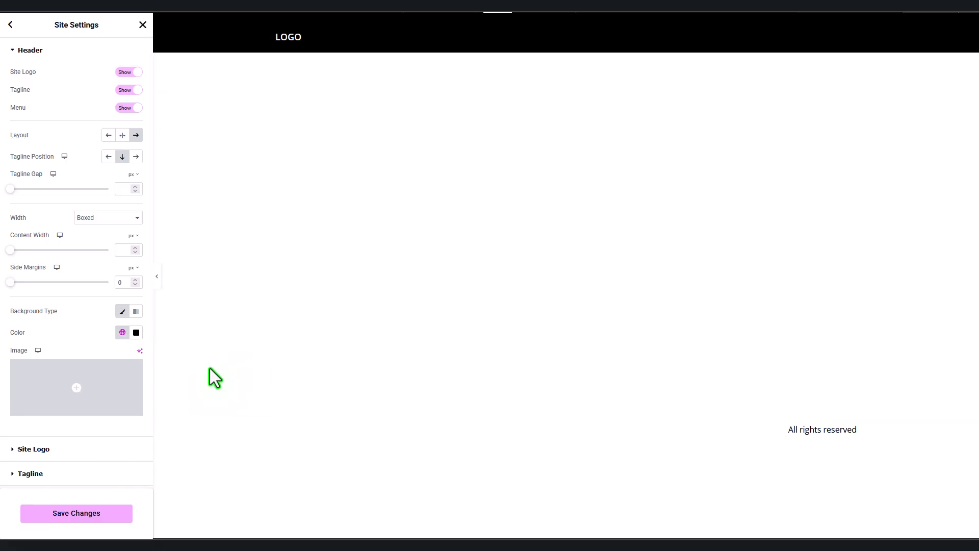
# Step: Set the header's Site Logo type to show the logo instead of the site title
pyautogui.click(33, 448)
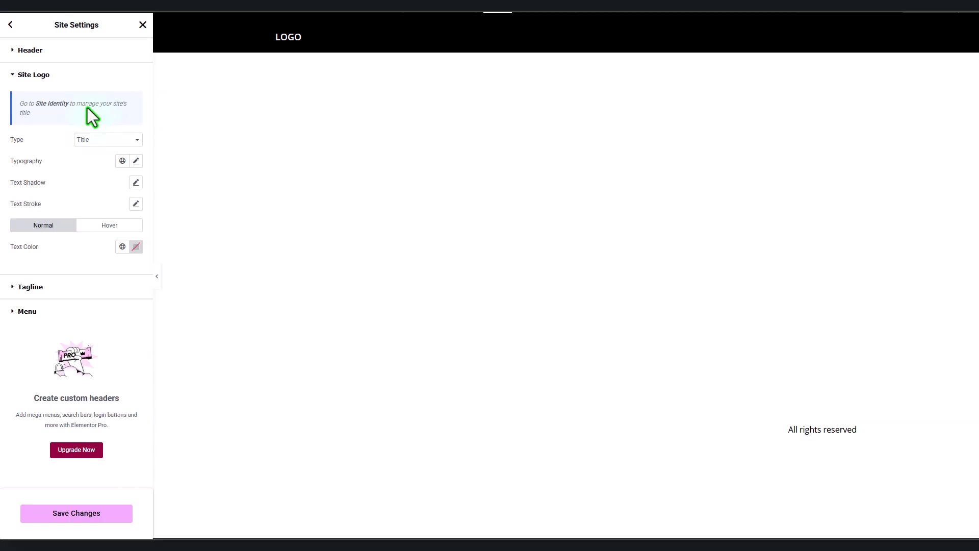
pyautogui.click(104, 144)
pyautogui.click(81, 158)
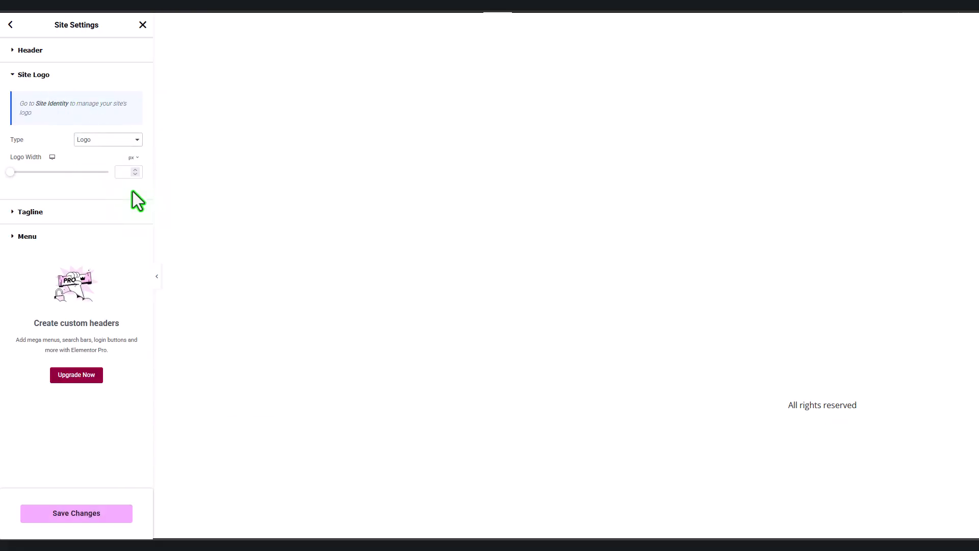
pyautogui.click(104, 141)
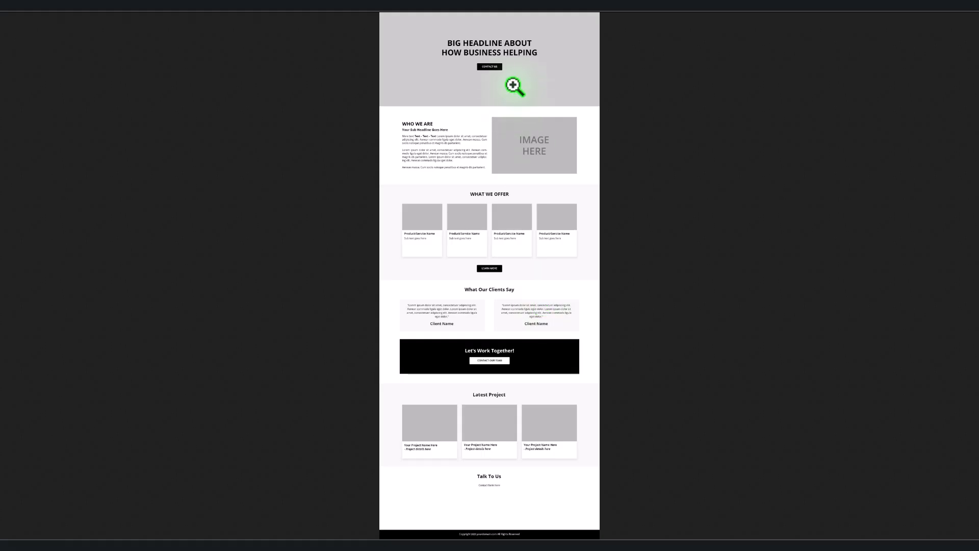
pyautogui.click(514, 83)
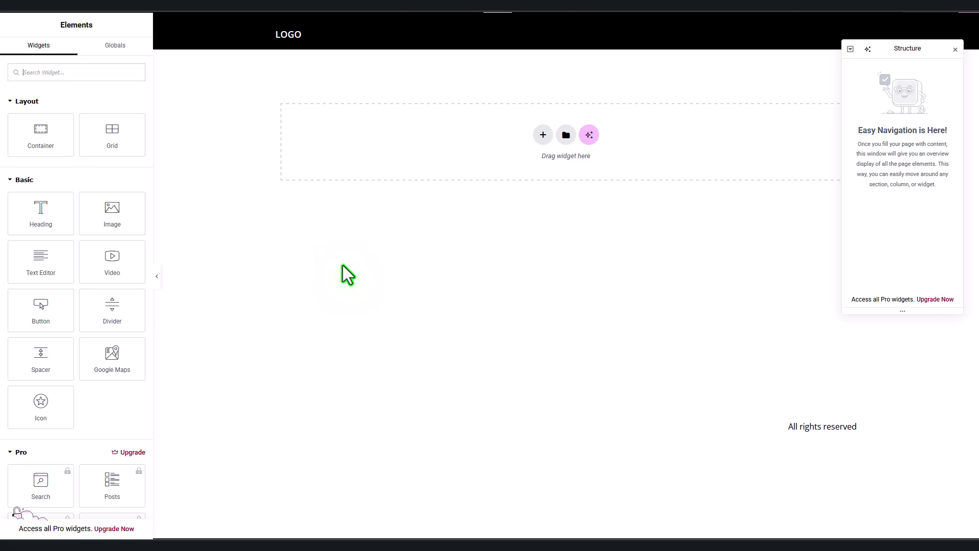
# Step: Add a single-column Flexbox container with Boxed content width at the top of the page
pyautogui.click(543, 135)
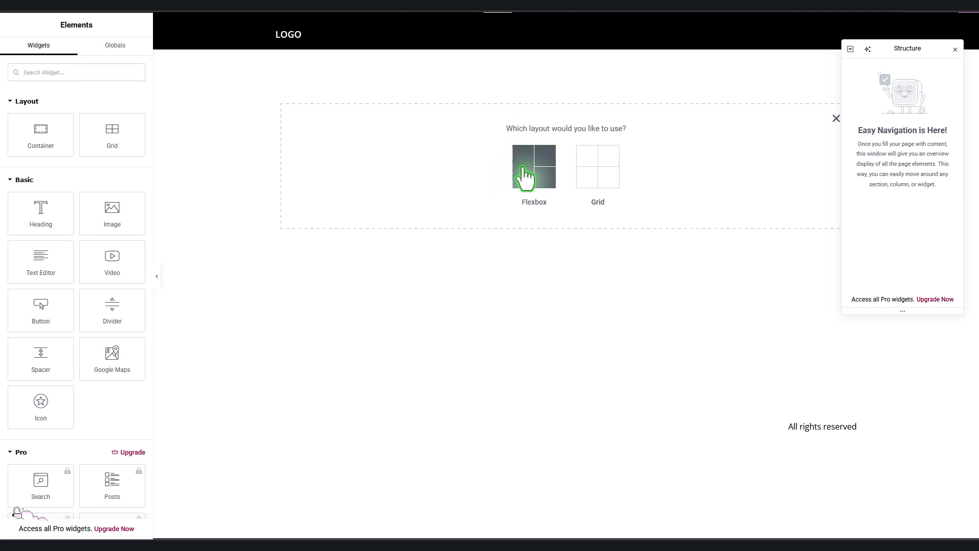
pyautogui.click(525, 176)
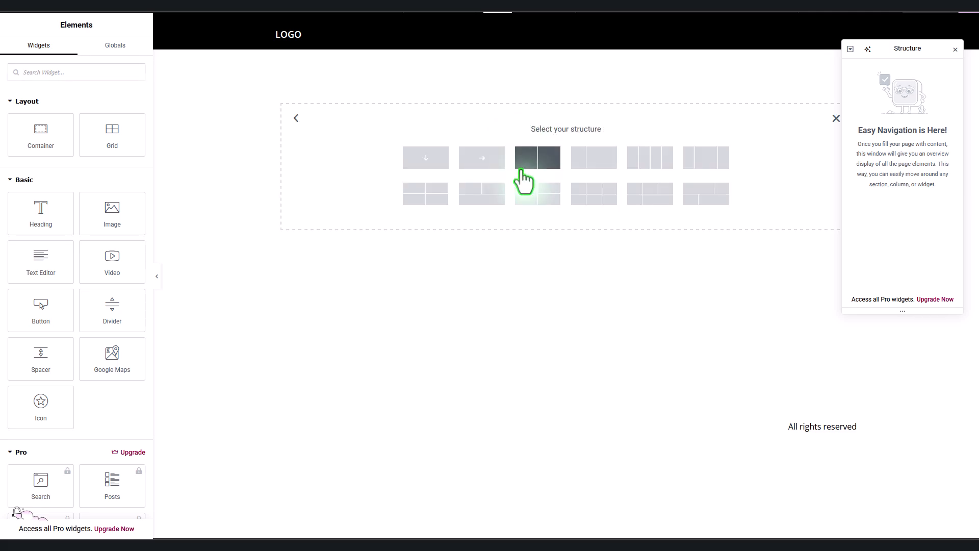
pyautogui.click(423, 160)
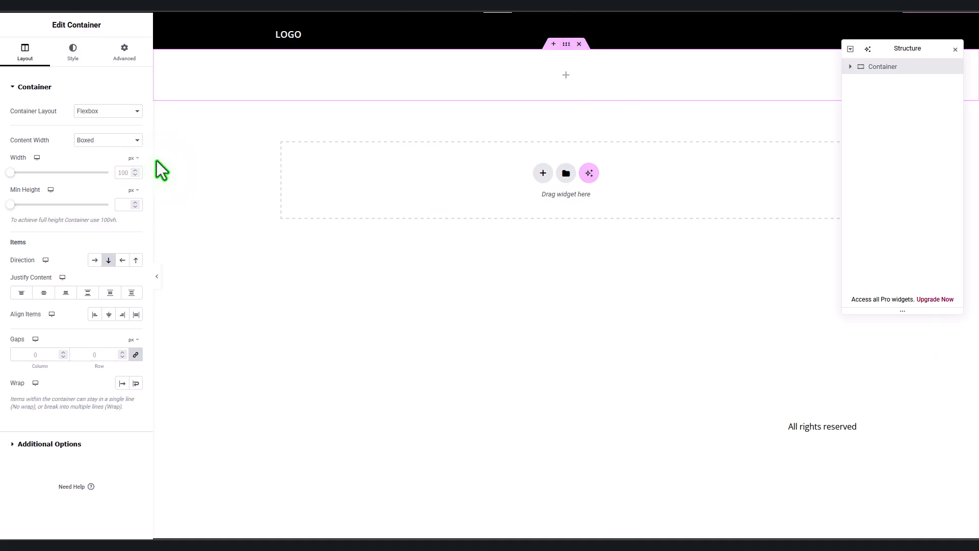
pyautogui.click(103, 143)
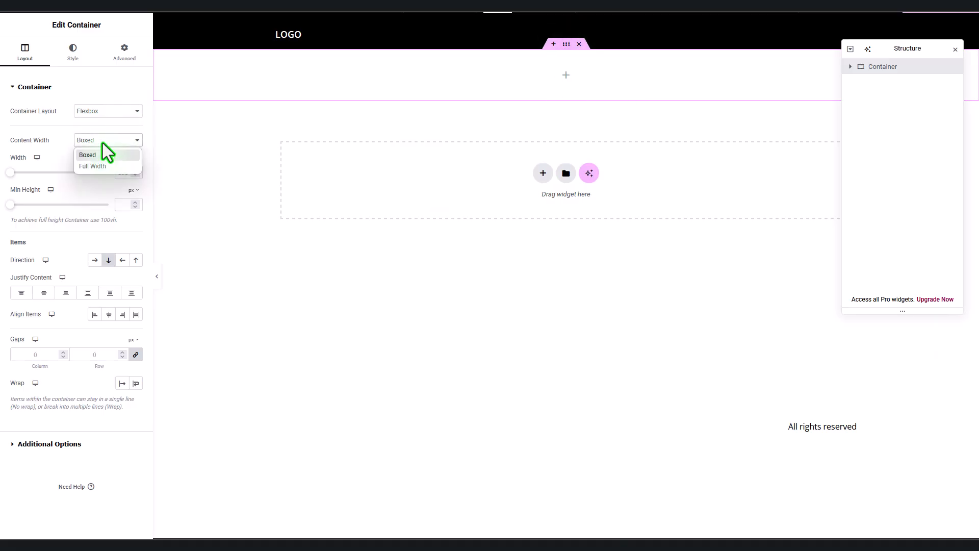
pyautogui.click(105, 167)
pyautogui.click(79, 58)
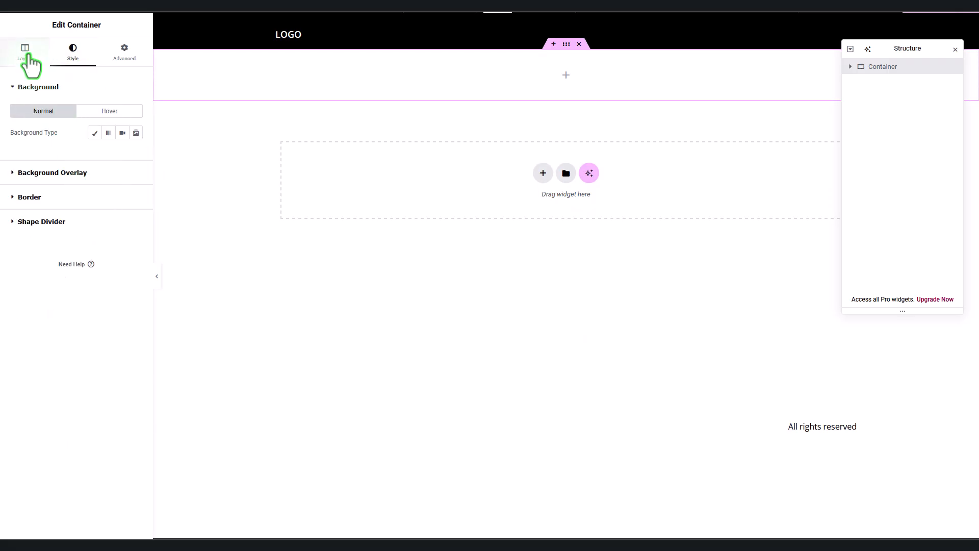
pyautogui.click(29, 55)
pyautogui.click(105, 142)
pyautogui.click(97, 158)
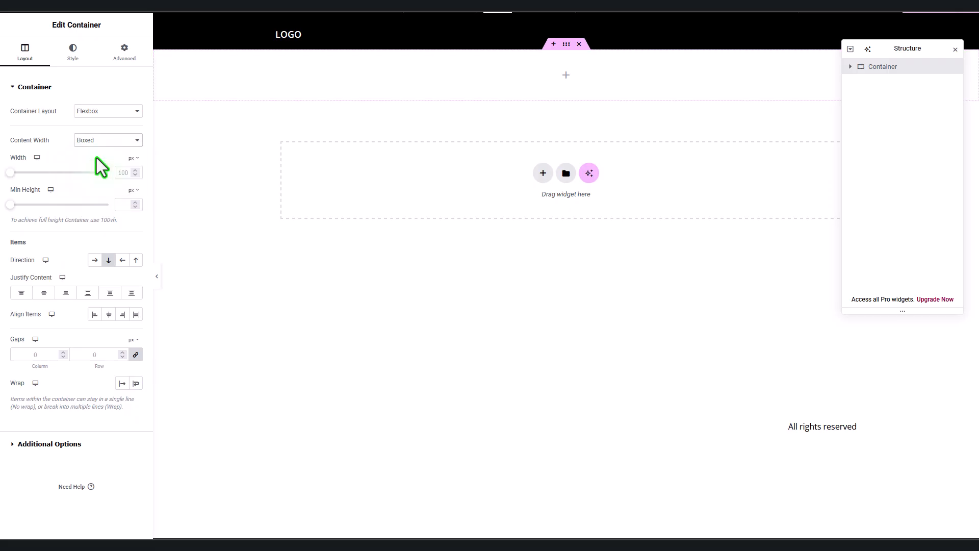
# Step: Give the container a Classic background filled with the Accent global colour
pyautogui.click(77, 54)
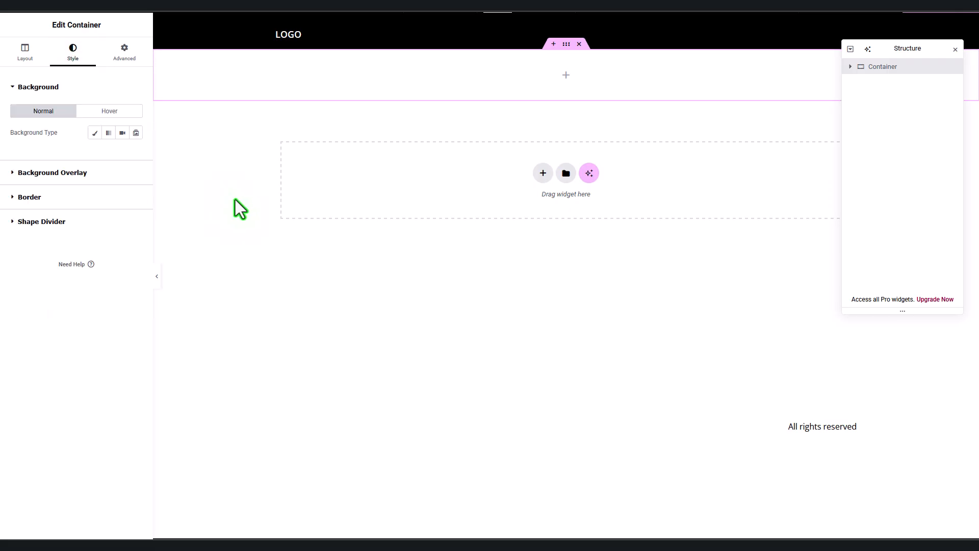
pyautogui.click(94, 133)
pyautogui.click(122, 154)
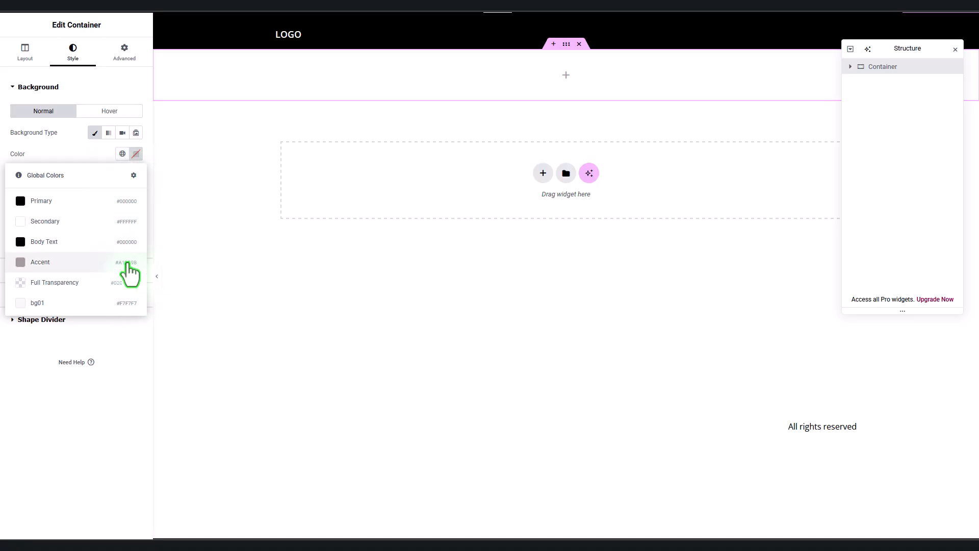
pyautogui.click(127, 263)
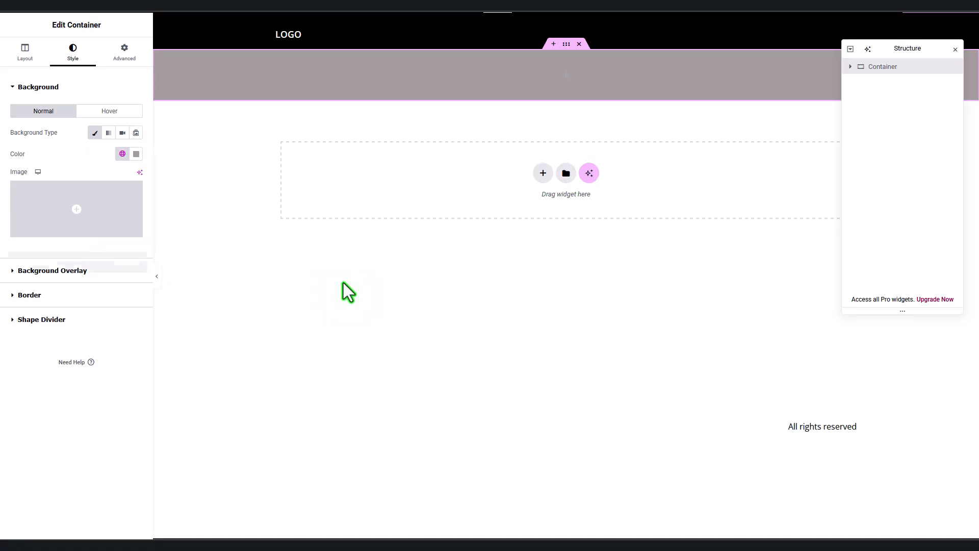
pyautogui.click(45, 6)
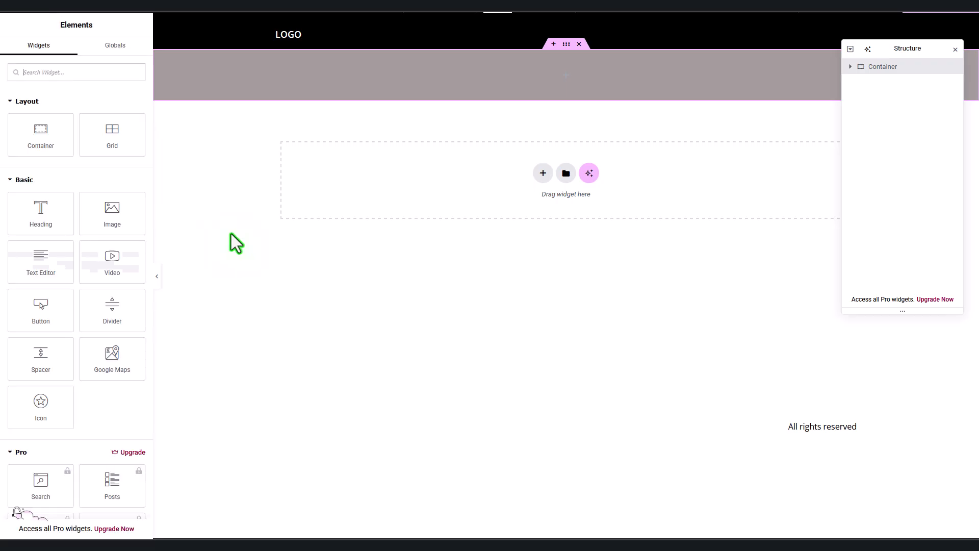
# Step: Add a Heading widget to the container, set it to H1 and centre-align it
pyautogui.click(34, 215)
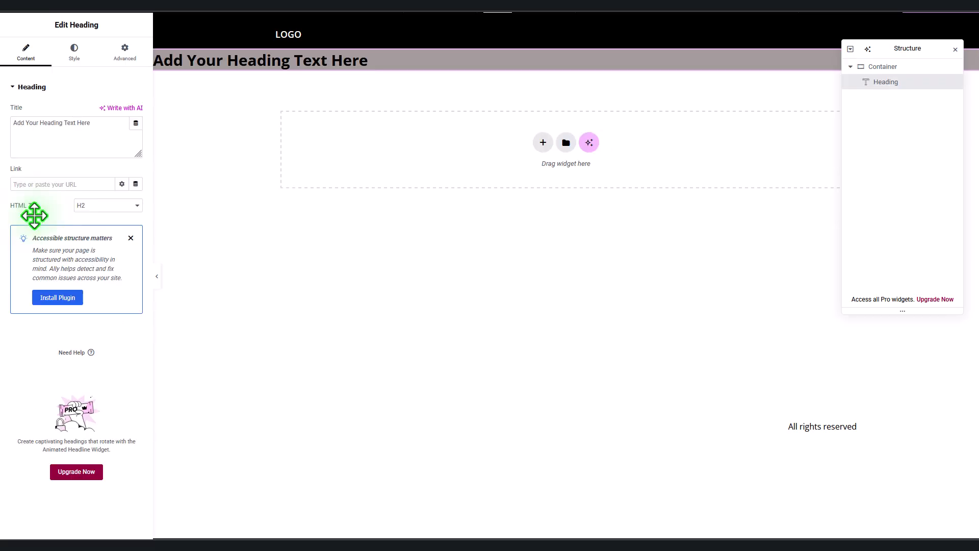
pyautogui.click(86, 205)
pyautogui.click(86, 217)
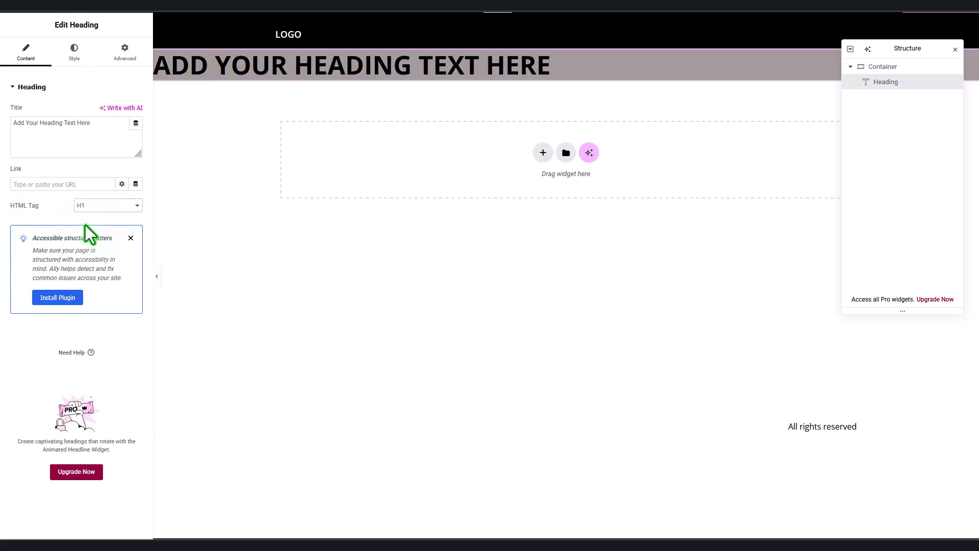
pyautogui.click(75, 54)
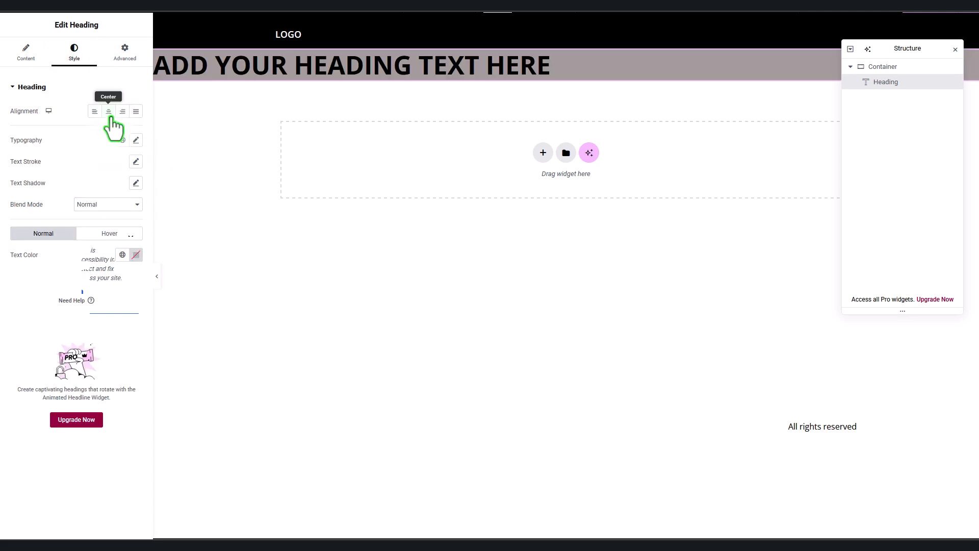
pyautogui.click(109, 114)
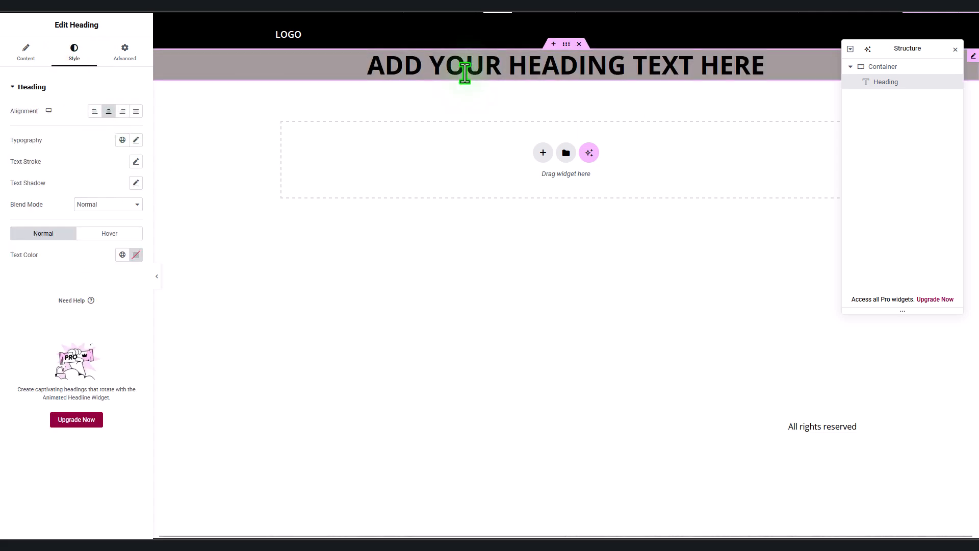
# Step: Replace the heading title with 'BIG HEADLINE ABOUT HOW BUSINESS HELPING USERS'
pyautogui.click(26, 53)
pyautogui.moveTo(94, 138); pyautogui.dragTo(4, 130)
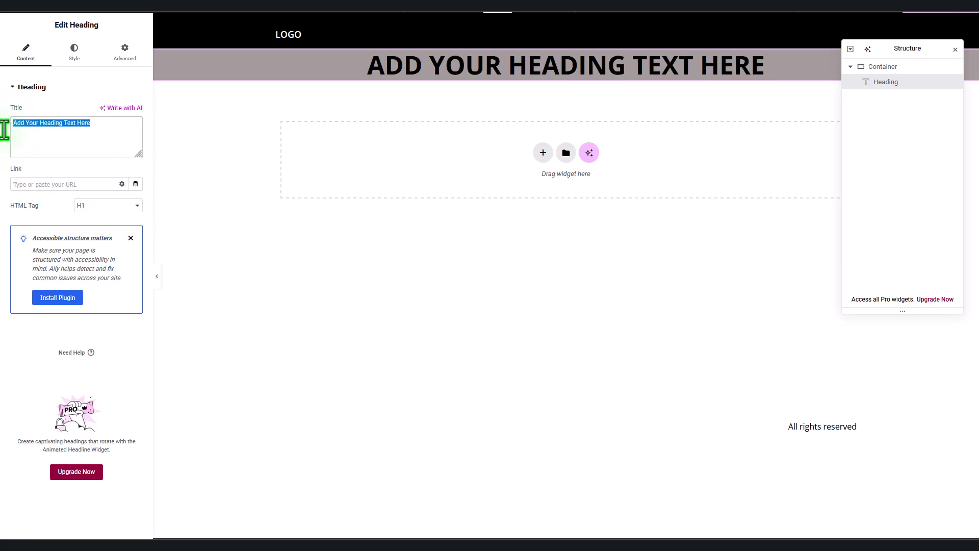
pyautogui.write('BIG HEADER')
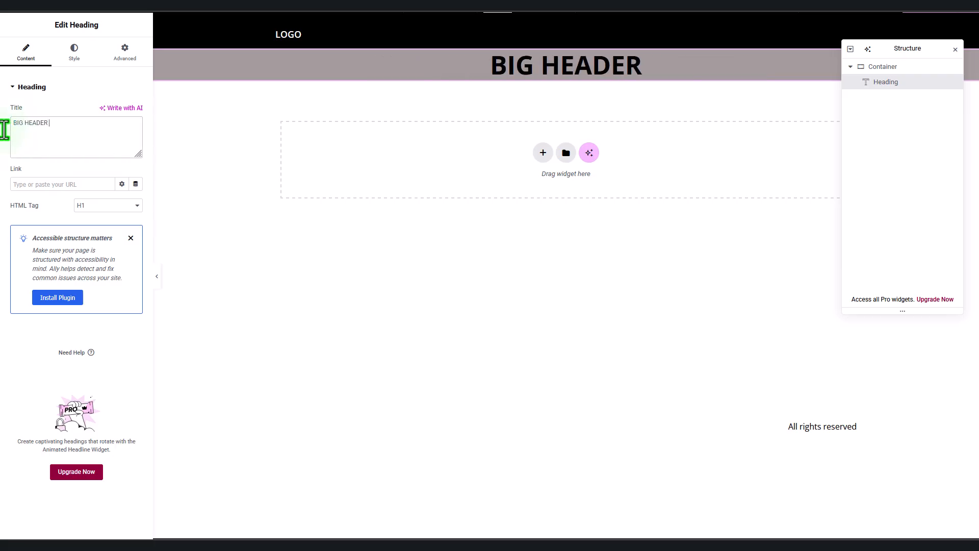
pyautogui.press('BackSpace')
pyautogui.press('BackSpace')
pyautogui.write('LINE ABOUT')
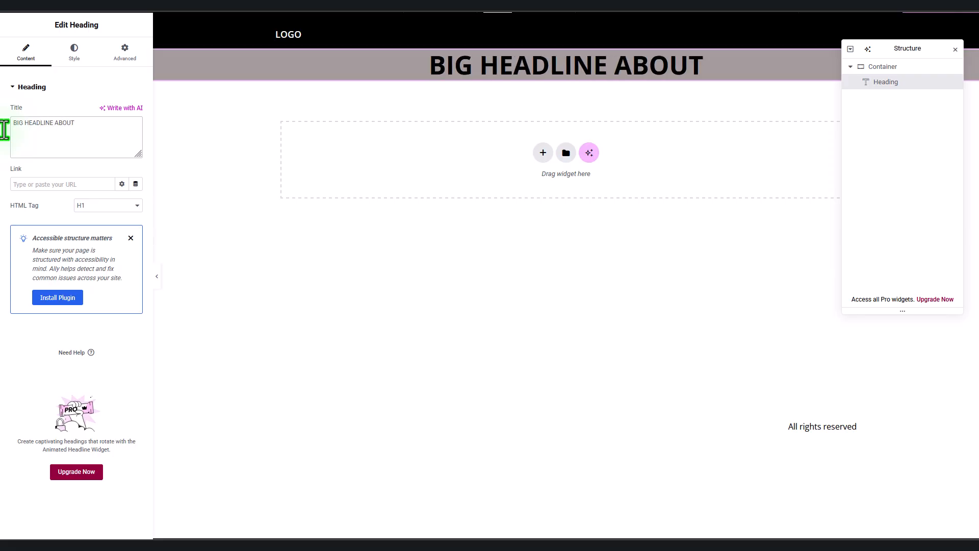
pyautogui.write(' H')
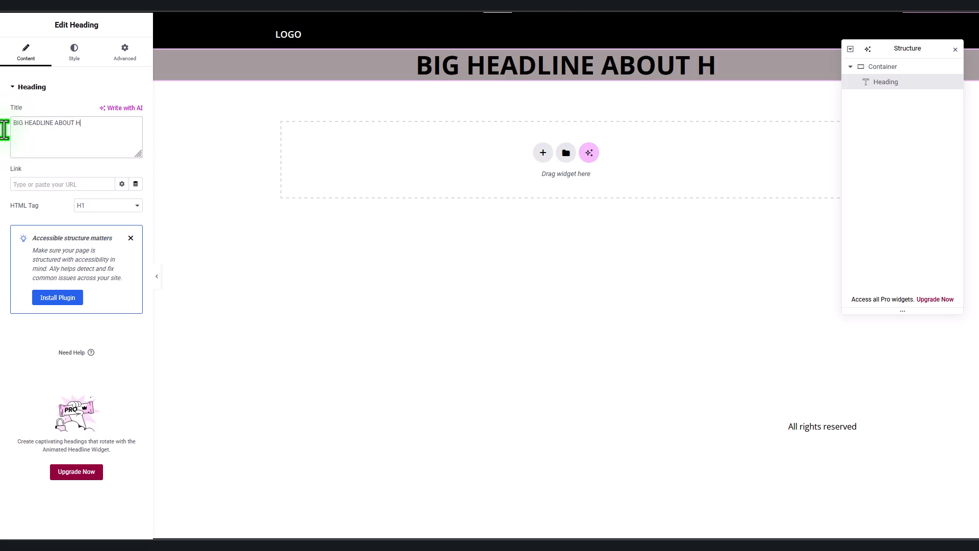
pyautogui.write('OW BUSINE')
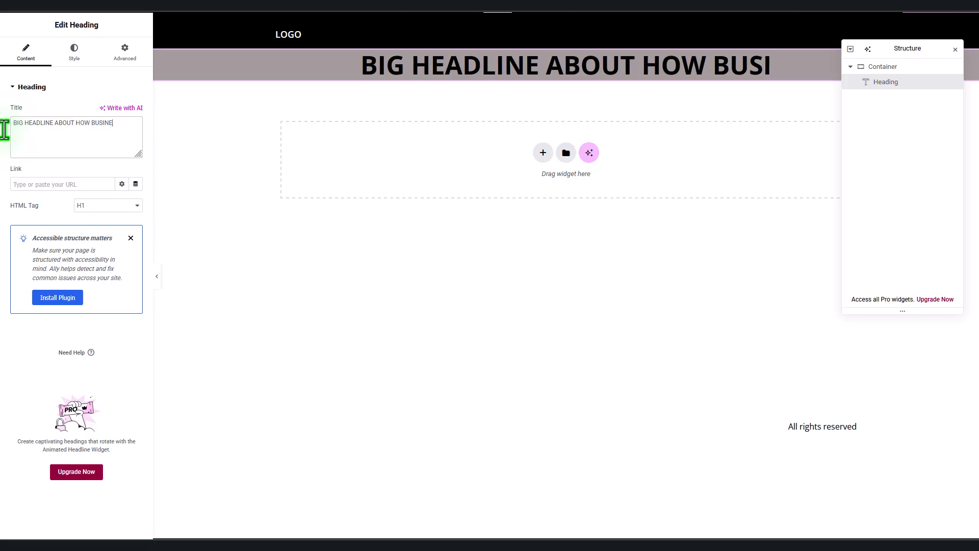
pyautogui.write('SS HELPING U')
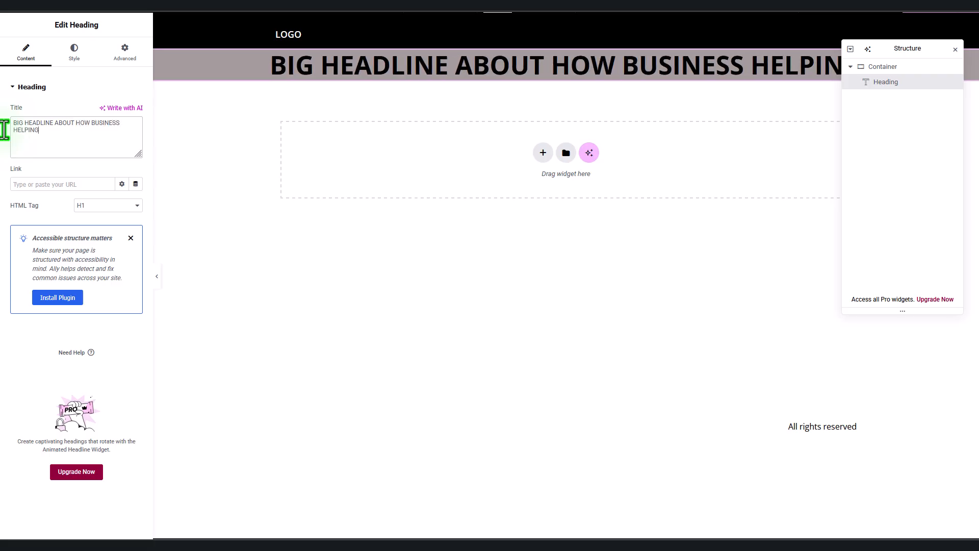
pyautogui.write('SERS')
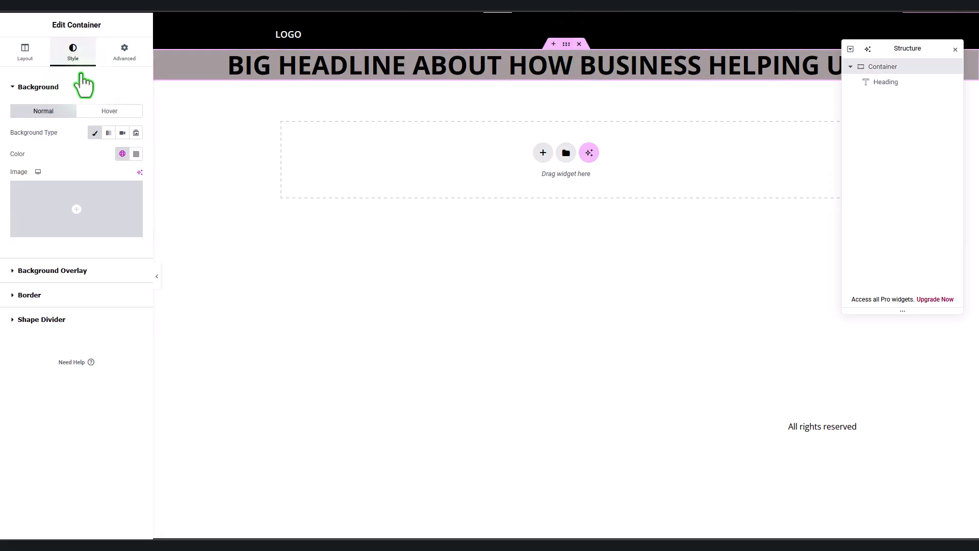
# Step: Set the container's minimum height to 500 px and centre its items and content
pyautogui.click(125, 56)
pyautogui.click(39, 59)
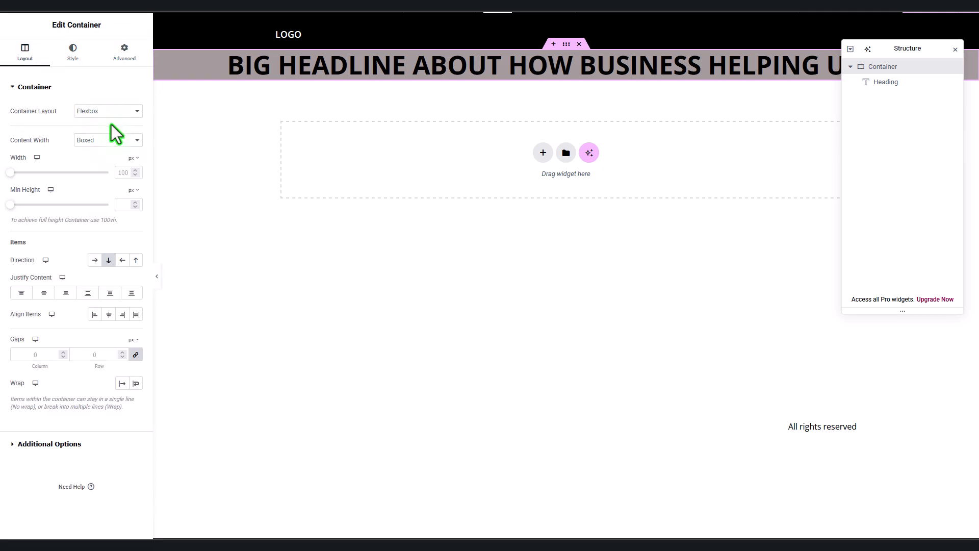
pyautogui.click(127, 204)
pyautogui.write('500')
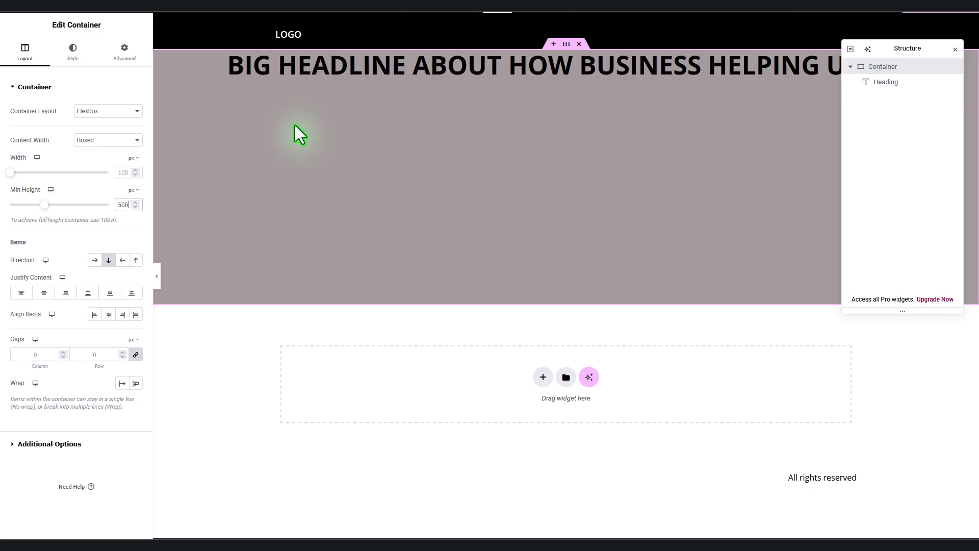
pyautogui.click(109, 315)
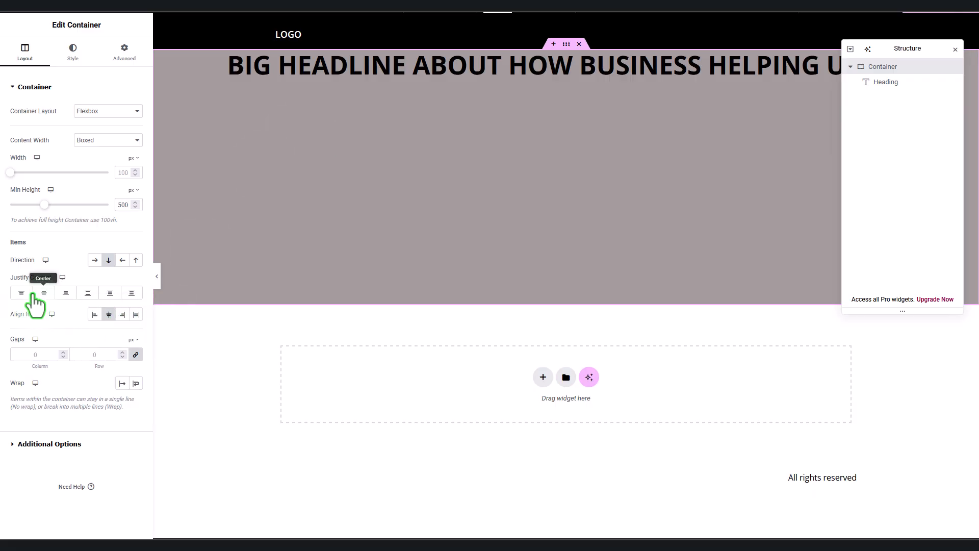
pyautogui.click(44, 292)
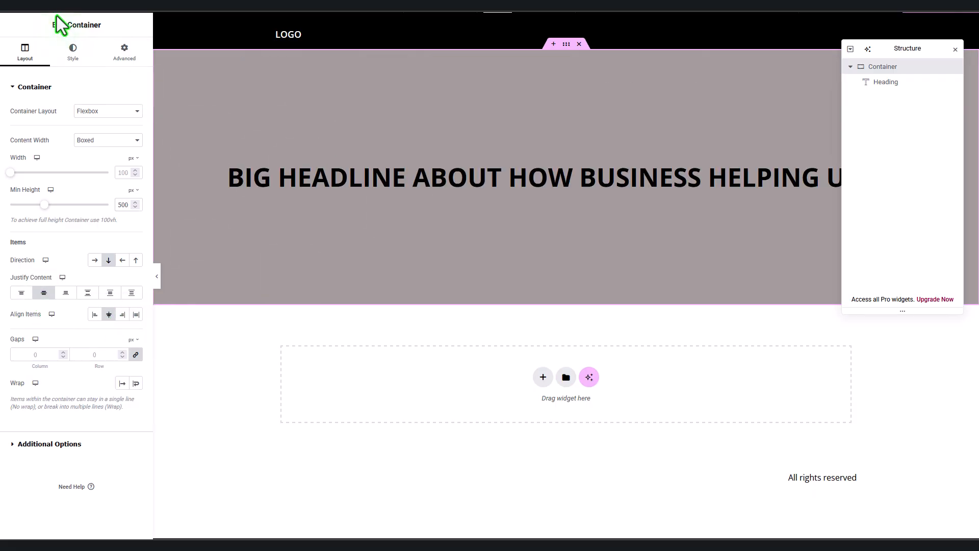
pyautogui.click(43, 5)
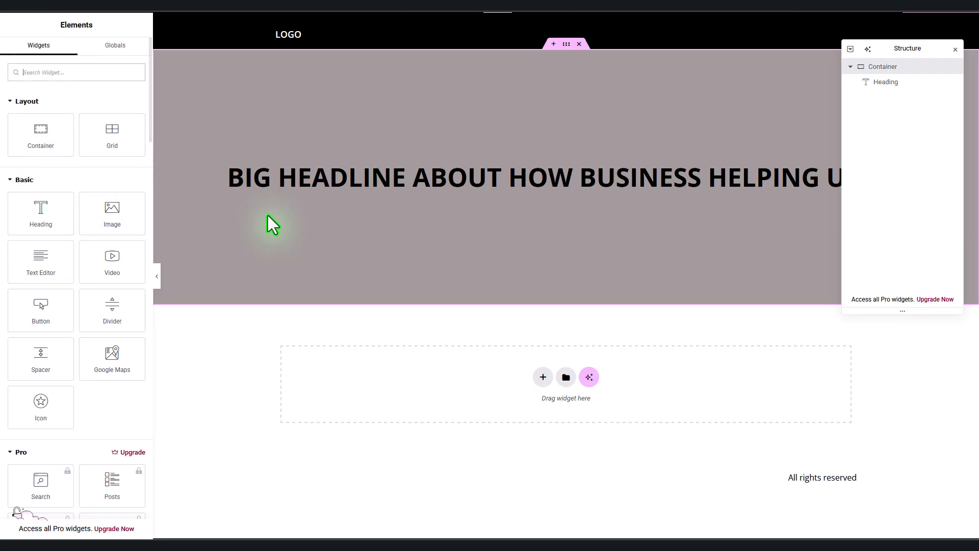
# Step: Drop a Button widget under the headline and change its label to CONTACT US
pyautogui.moveTo(45, 309); pyautogui.dragTo(500, 183)
pyautogui.moveTo(108, 134); pyautogui.dragTo(53, 135)
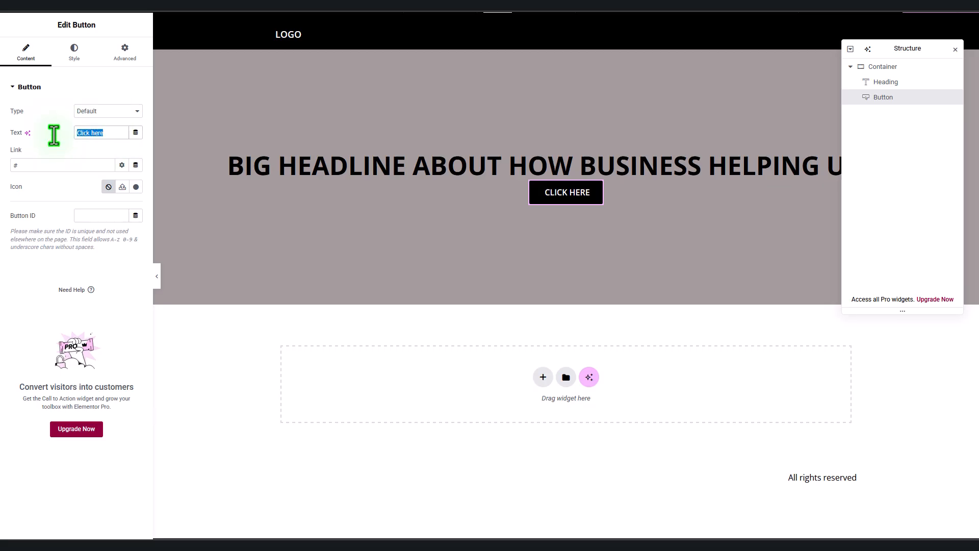
pyautogui.write('c')
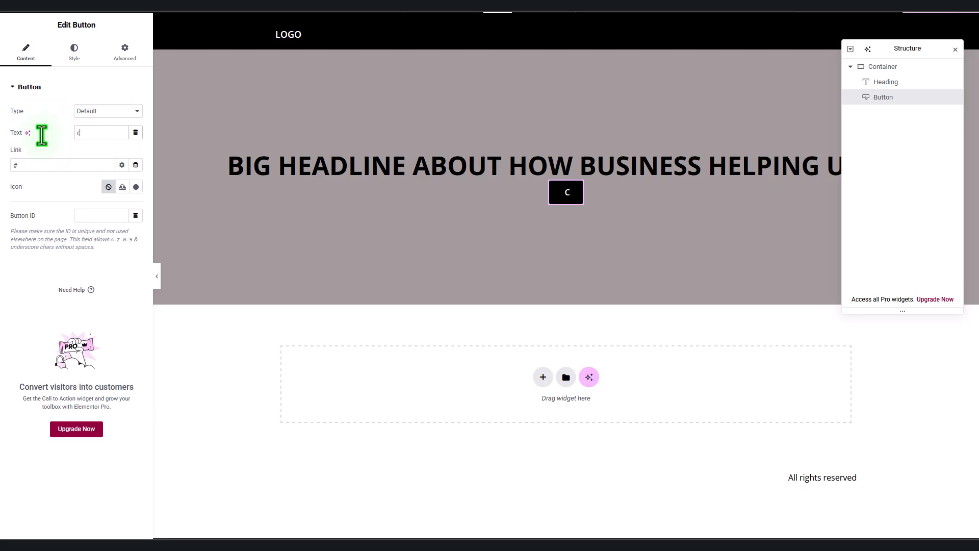
pyautogui.press('BackSpace')
pyautogui.write('CONTACT US')
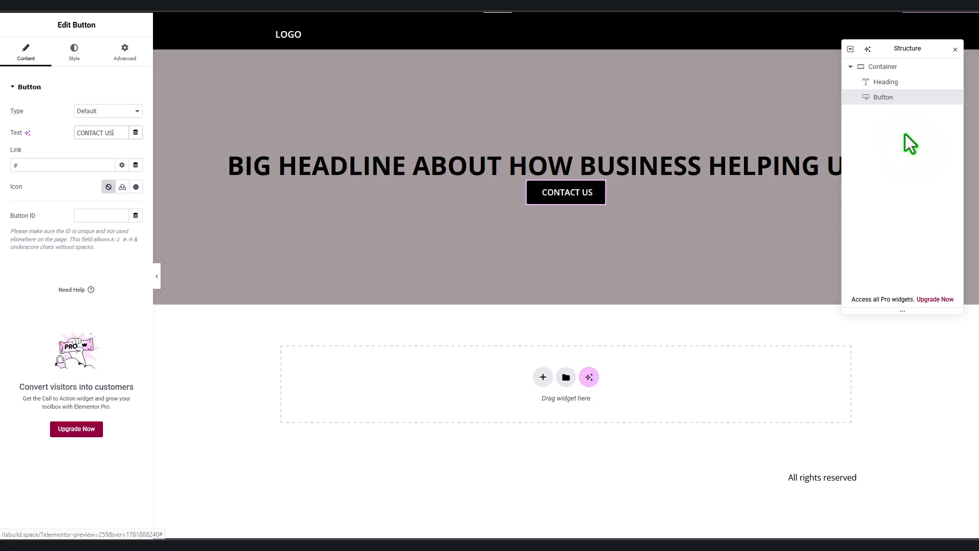
pyautogui.click(910, 85)
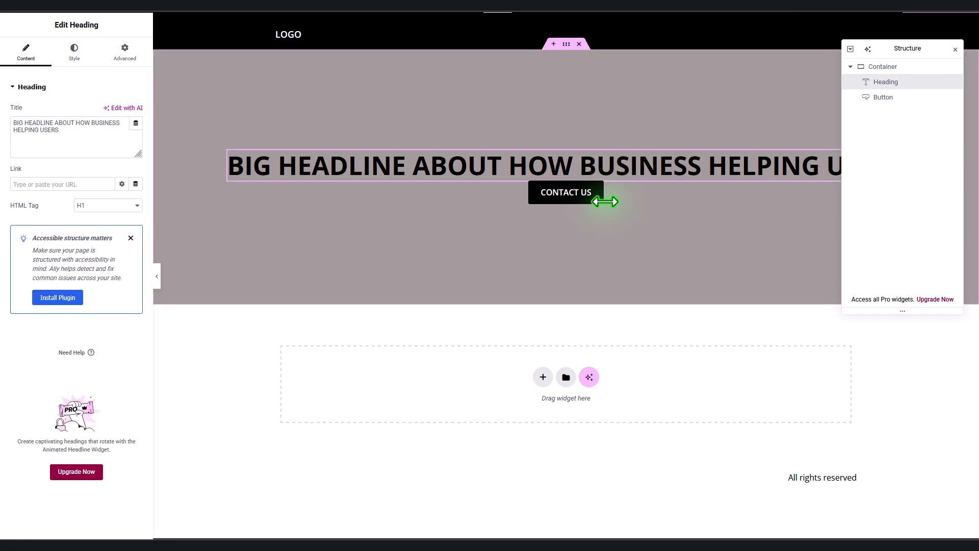
# Step: Unlink the CONTACT US button's margins and set its top margin to 20 px
pyautogui.click(128, 56)
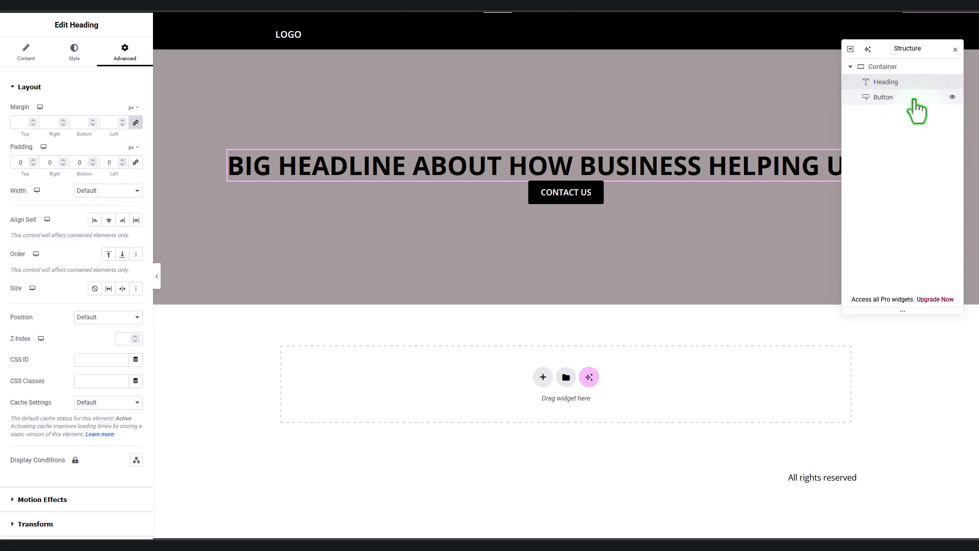
pyautogui.click(862, 98)
pyautogui.click(139, 56)
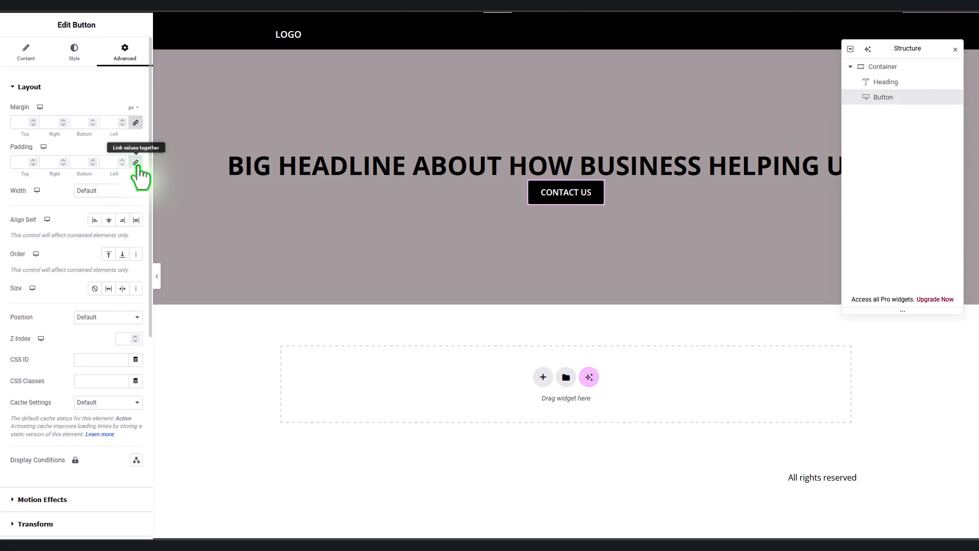
pyautogui.click(135, 124)
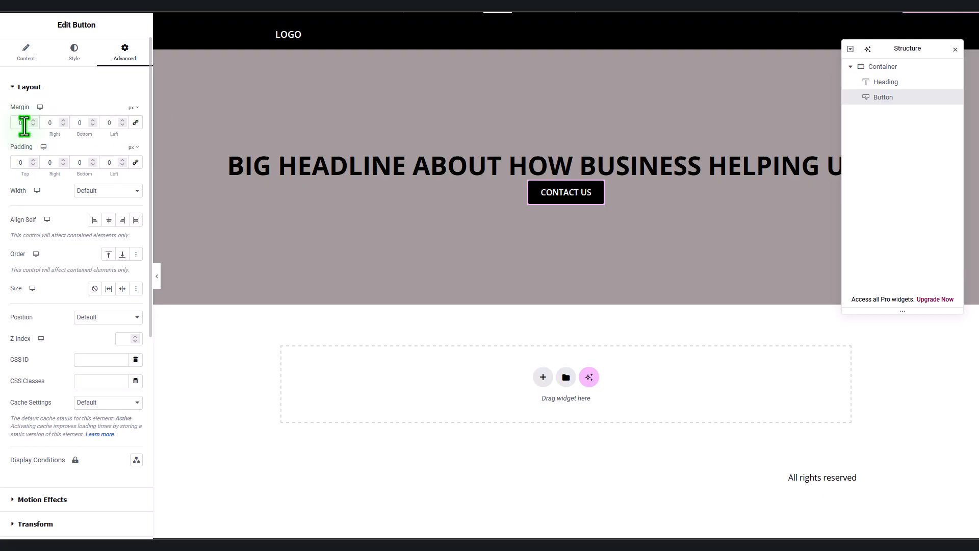
pyautogui.moveTo(24, 126); pyautogui.dragTo(10, 127)
pyautogui.write('20')
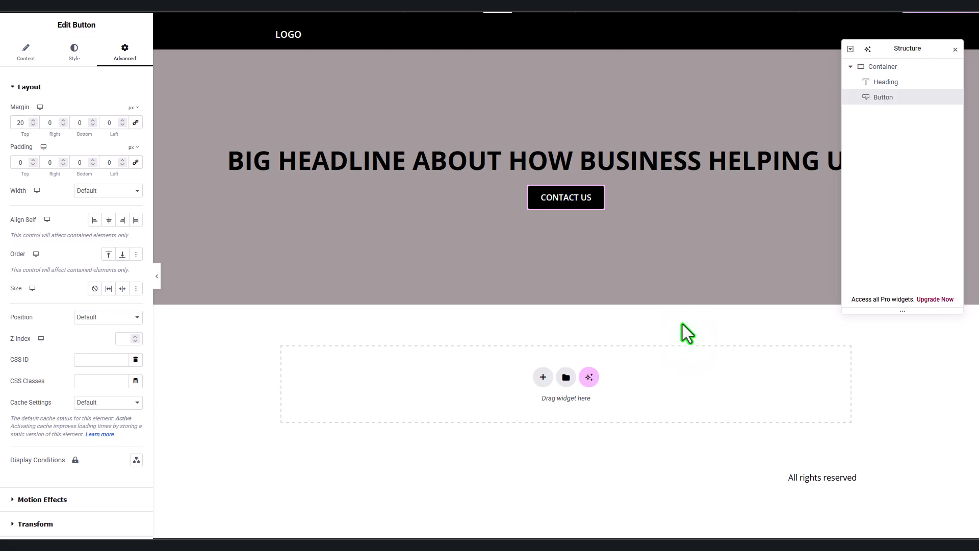
pyautogui.click(914, 82)
pyautogui.click(28, 54)
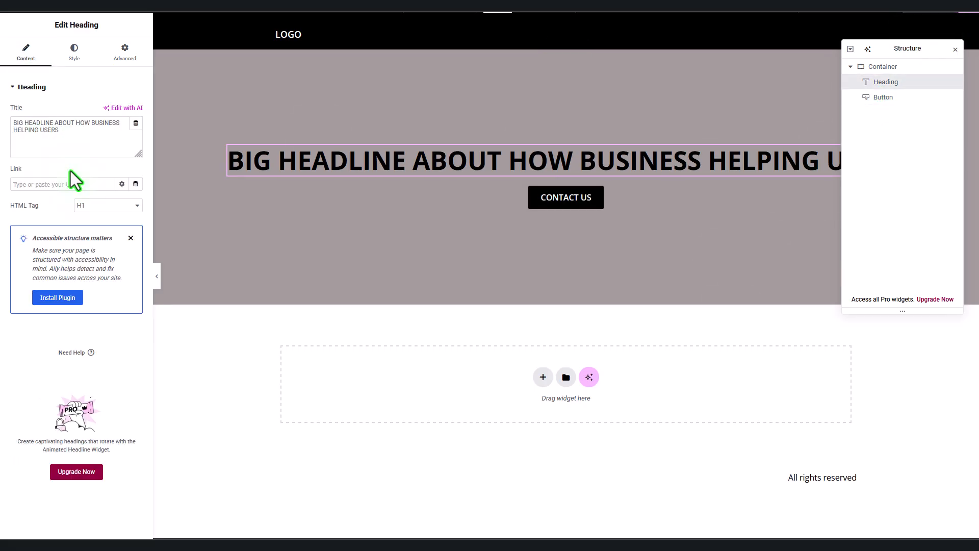
pyautogui.click(76, 123)
pyautogui.write('<br /')
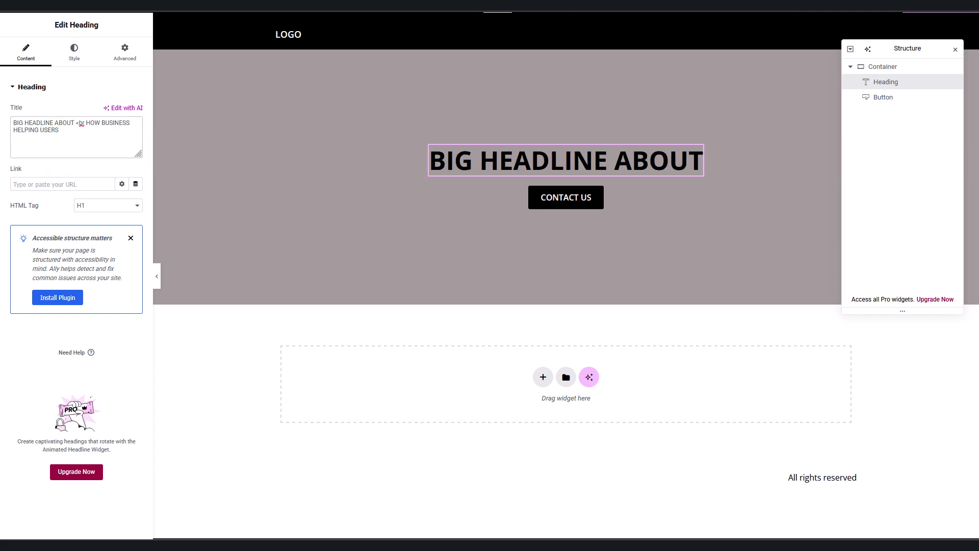
pyautogui.write('>')
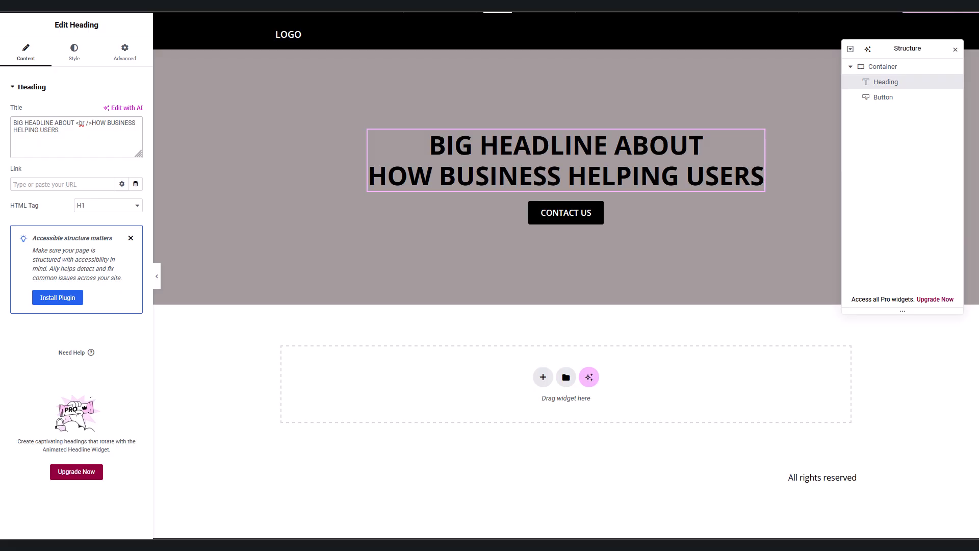
pyautogui.press('BackSpace')
pyautogui.press('BackSpace')
pyautogui.press('BackSpace')
pyautogui.press('BackSpace')
pyautogui.press('BackSpace')
pyautogui.press('BackSpace')
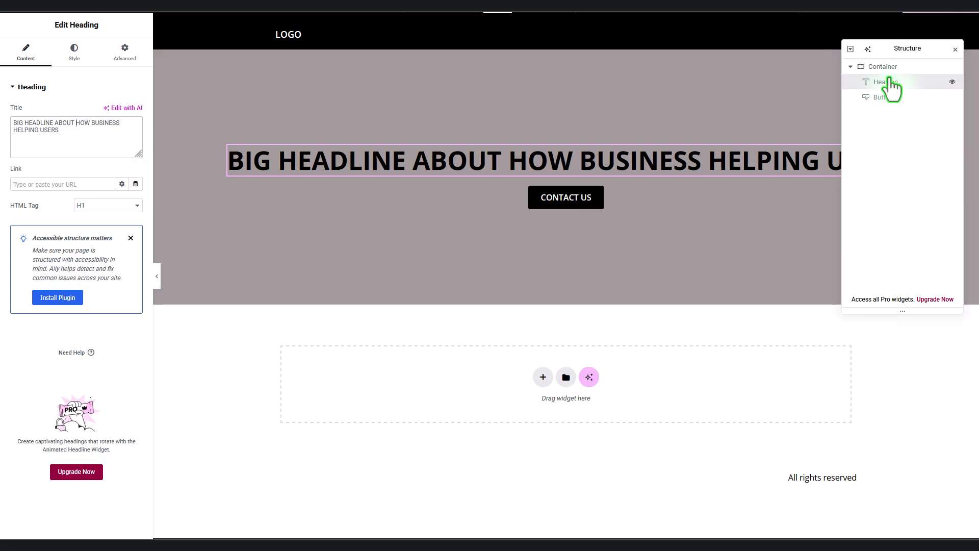
pyautogui.click(195, 210)
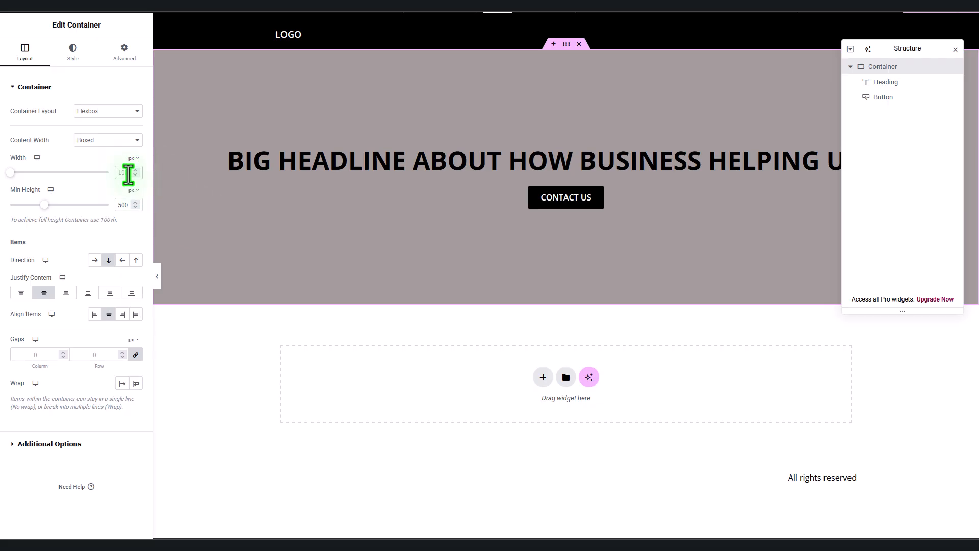
# Step: Set the hero container width to 800 px, then switch to the Tablet preview
pyautogui.write('600')
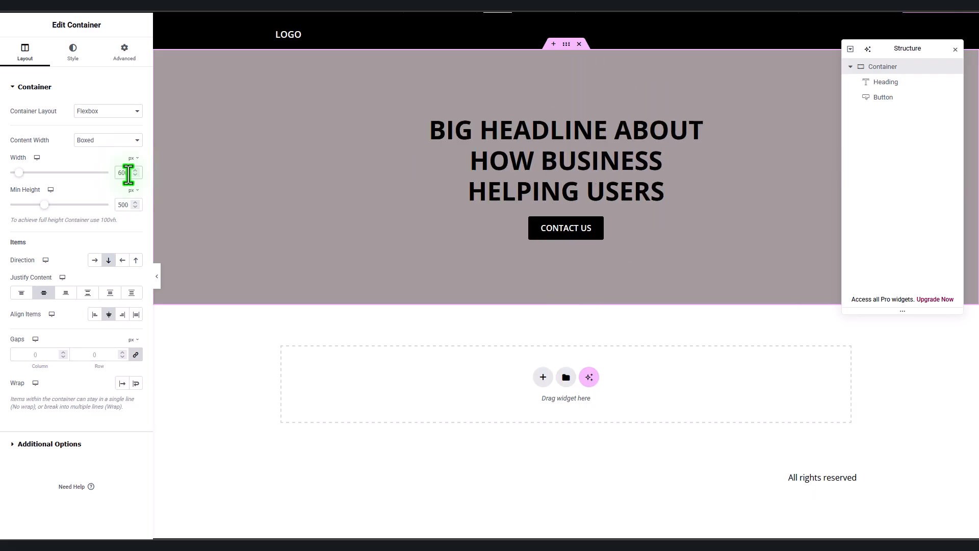
pyautogui.doubleClick(128, 173)
pyautogui.write('800')
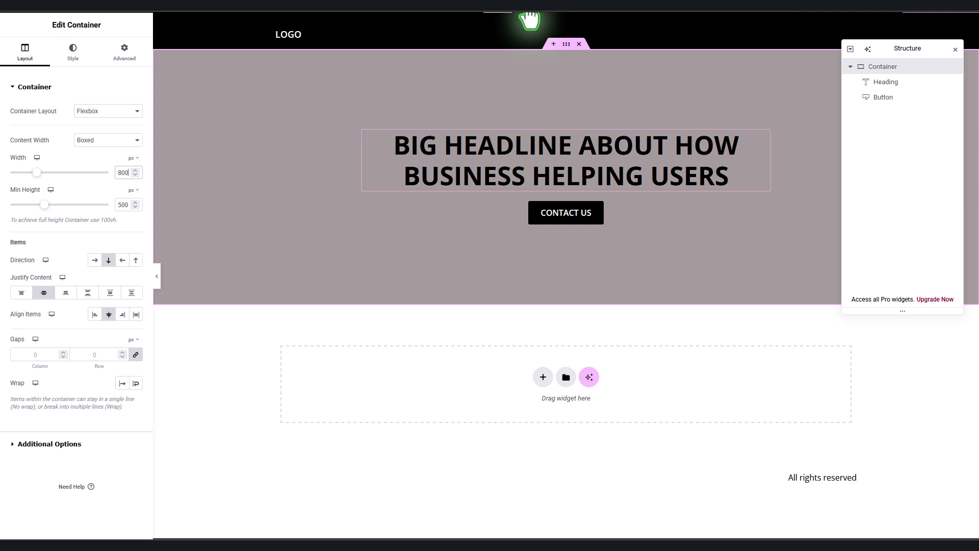
pyautogui.click(526, 9)
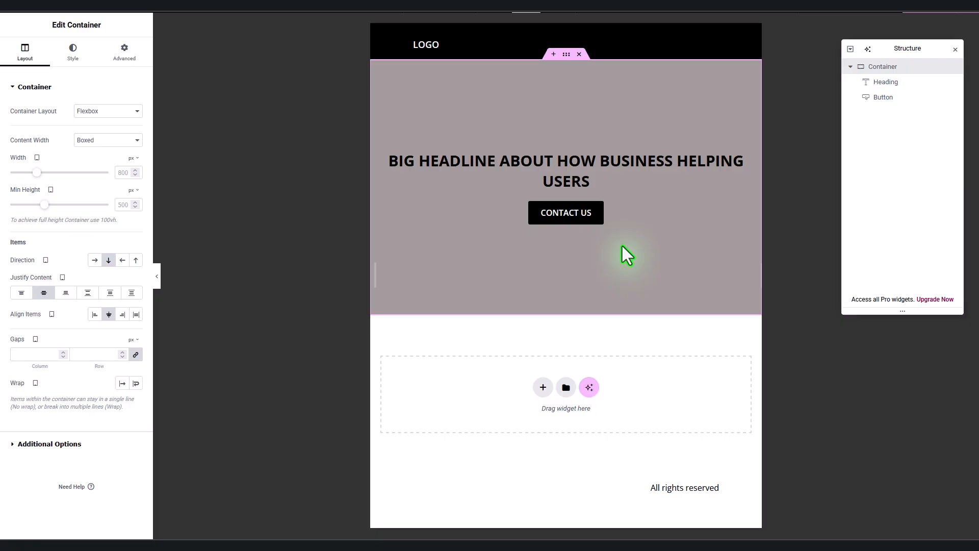
# Step: Make the container 100% wide on tablet, check Mobile and Desktop previews, then open Site Settings
pyautogui.click(132, 159)
pyautogui.click(134, 173)
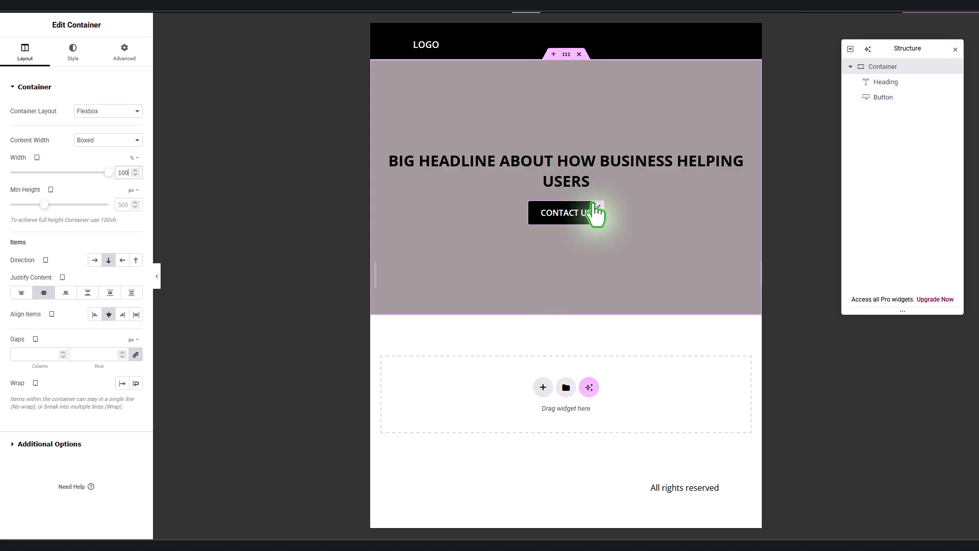
pyautogui.click(557, 4)
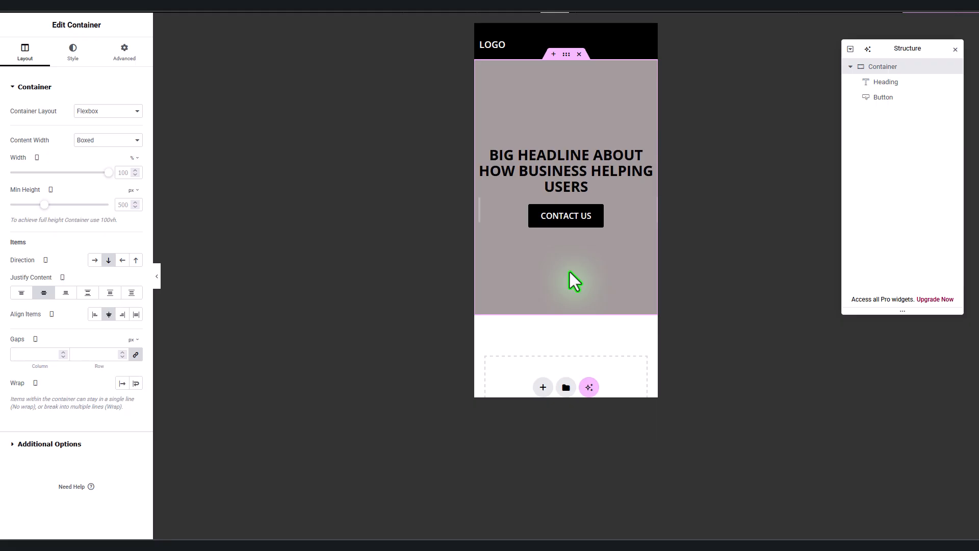
pyautogui.click(498, 6)
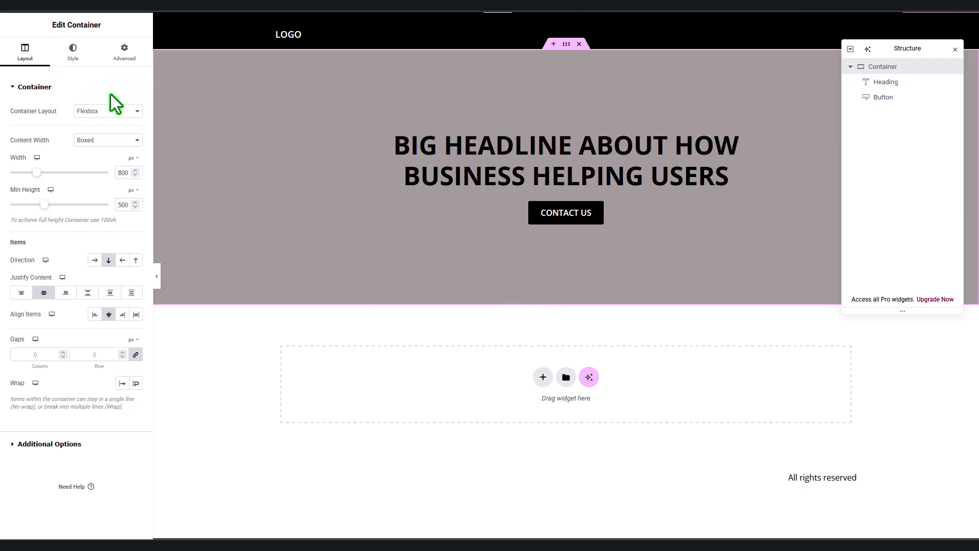
pyautogui.click(64, 12)
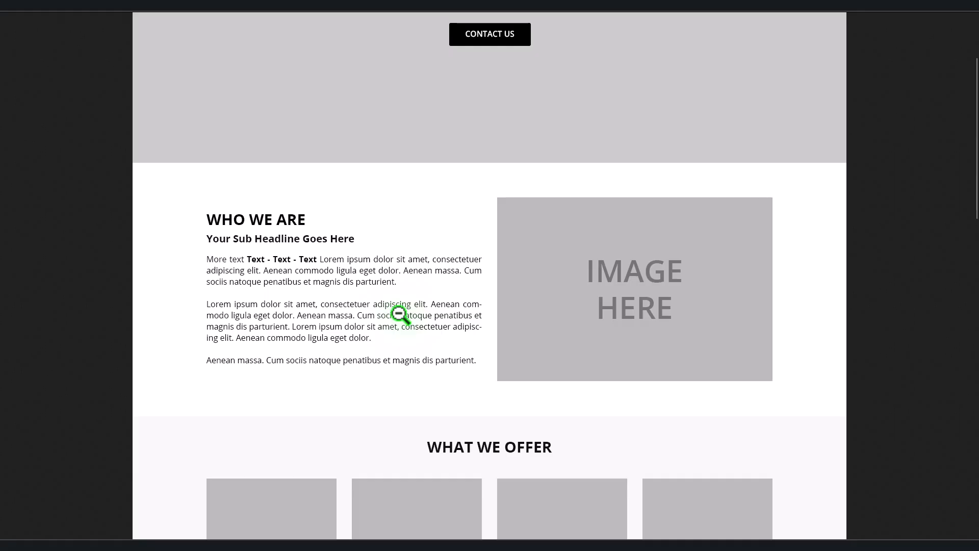
# Step: Back in the editor, add a new Flexbox section in the empty drop zone below the hero
pyautogui.hotkey('ctrl', 'Tab')
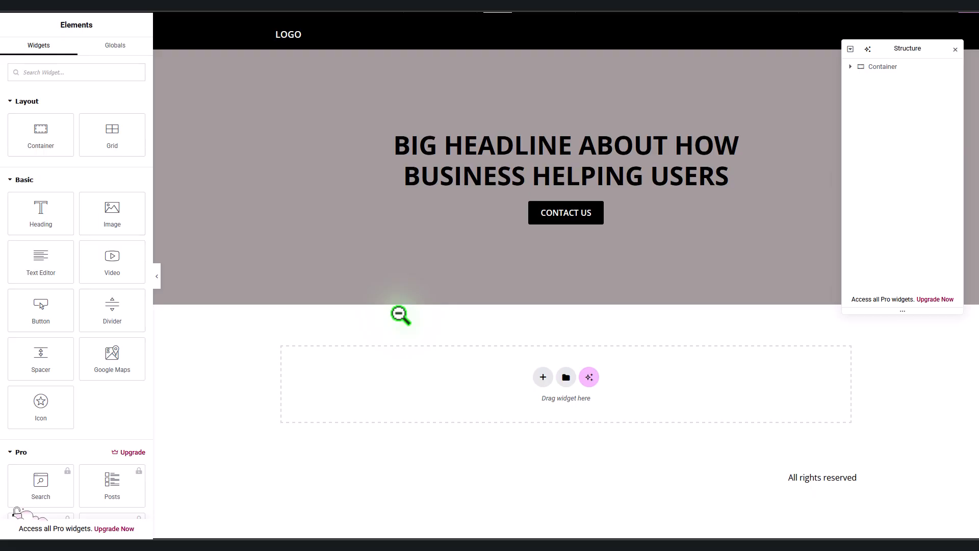
pyautogui.click(542, 378)
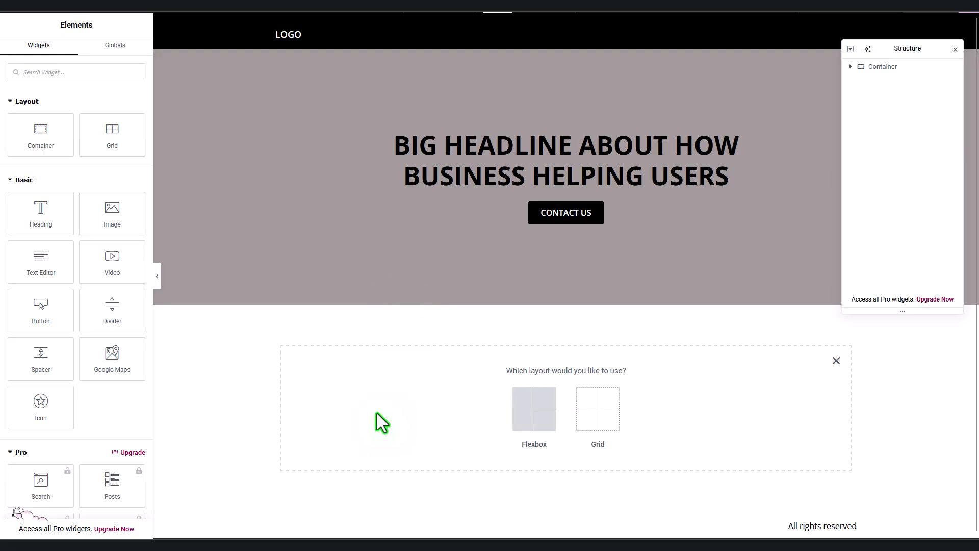
pyautogui.click(514, 411)
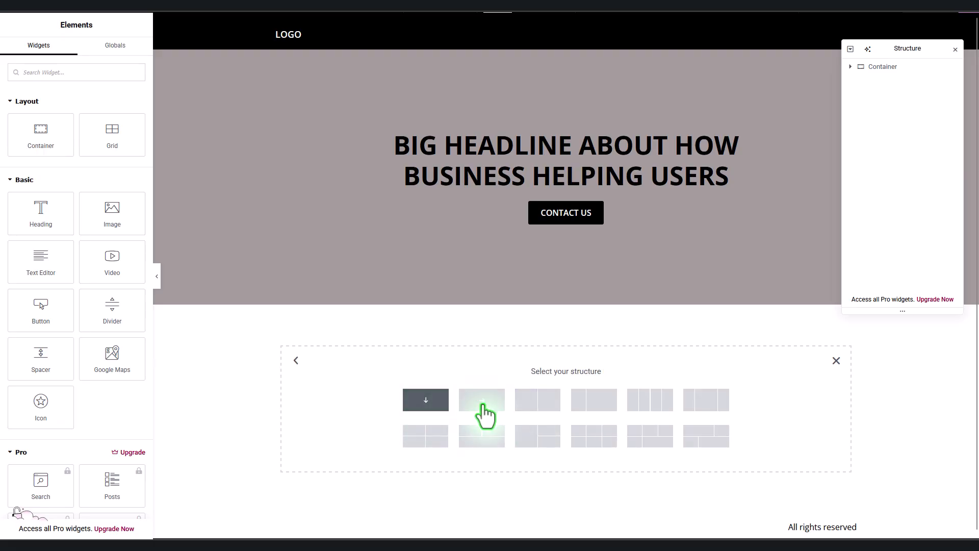
# Step: Create a two-column section below the hero with an image on the right and a heading on the left
pyautogui.click(535, 408)
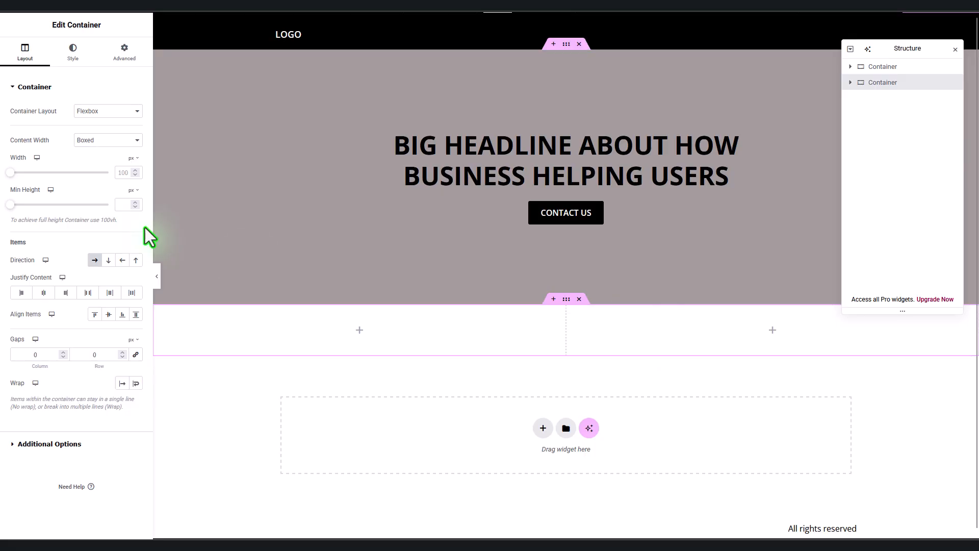
pyautogui.click(39, 10)
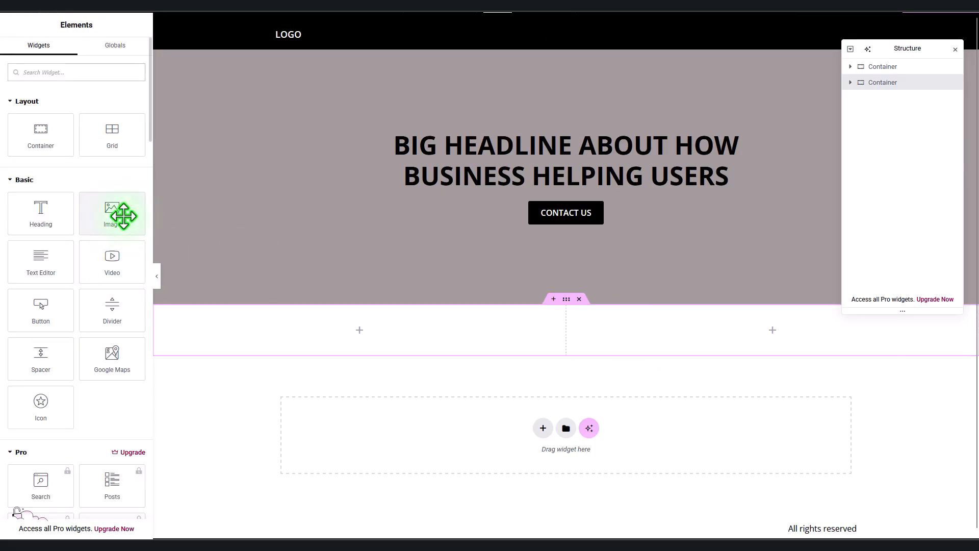
pyautogui.moveTo(122, 215); pyautogui.dragTo(677, 353)
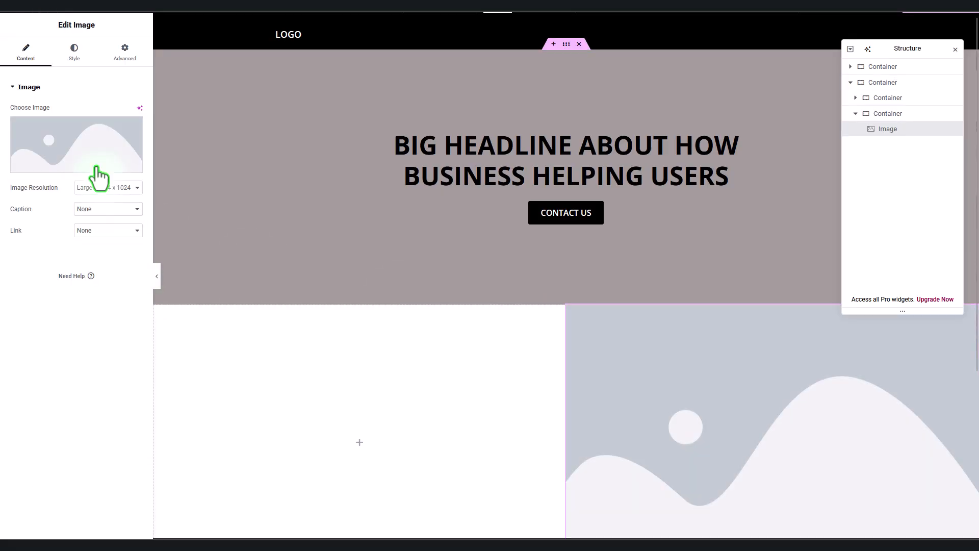
pyautogui.click(60, 17)
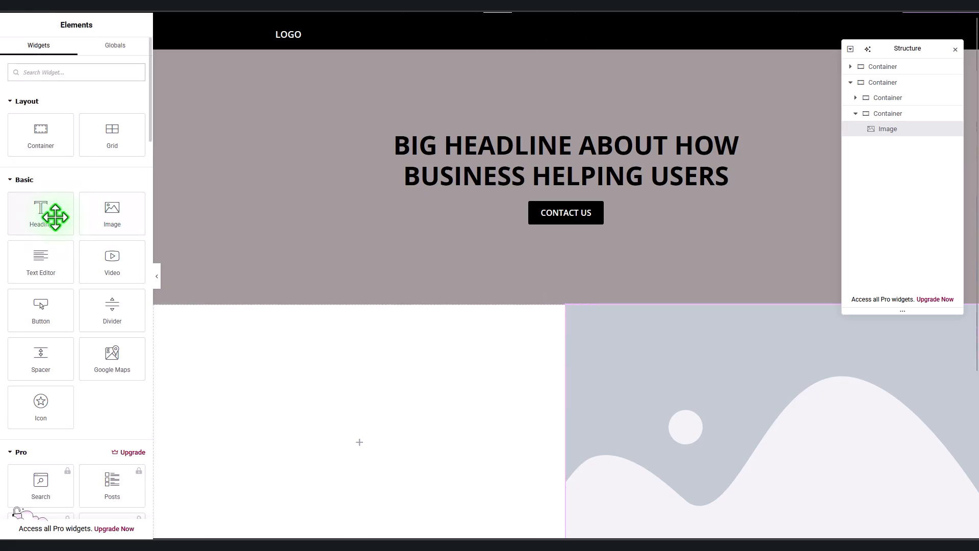
pyautogui.moveTo(48, 214); pyautogui.dragTo(368, 426)
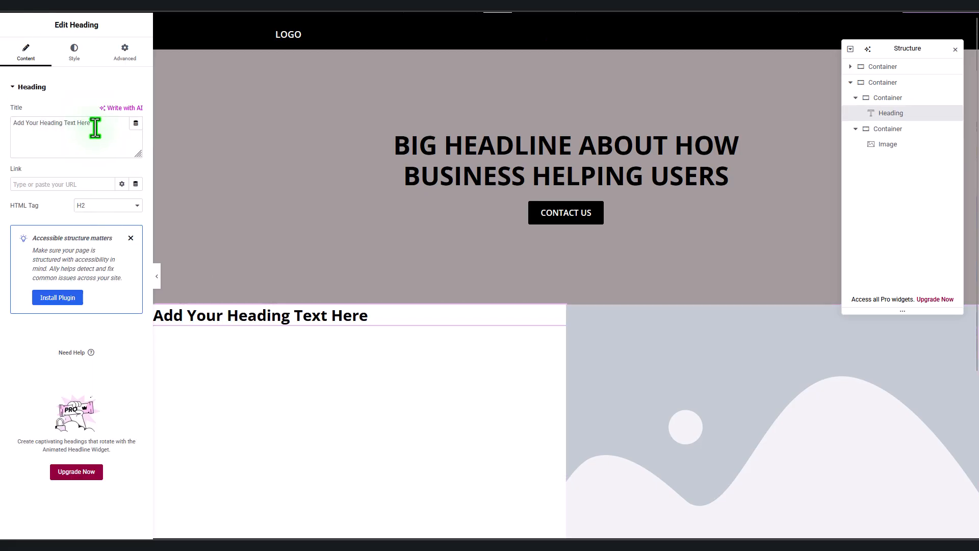
# Step: Change the heading text to WHO WE ARE
pyautogui.moveTo(92, 125); pyautogui.dragTo(2, 138)
pyautogui.write('W')
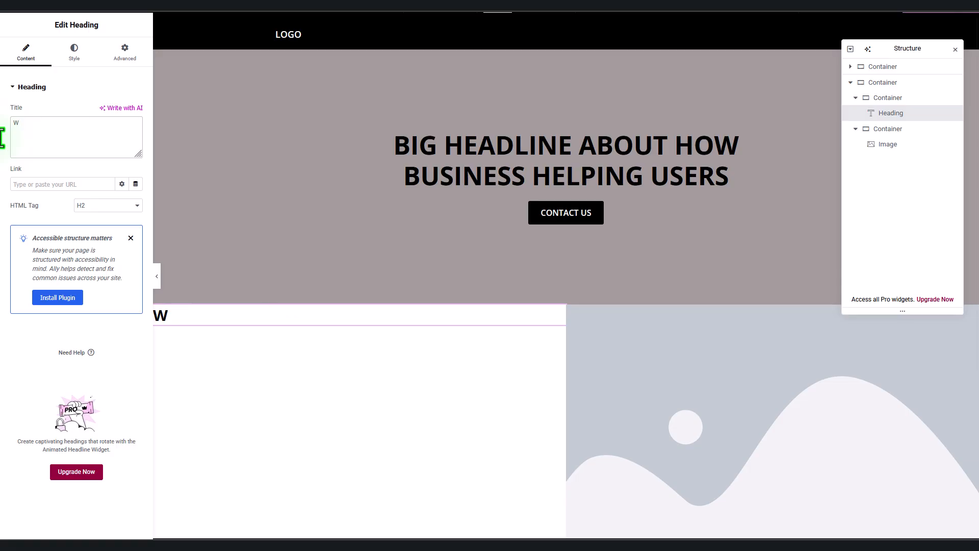
pyautogui.write('HO WE ARE')
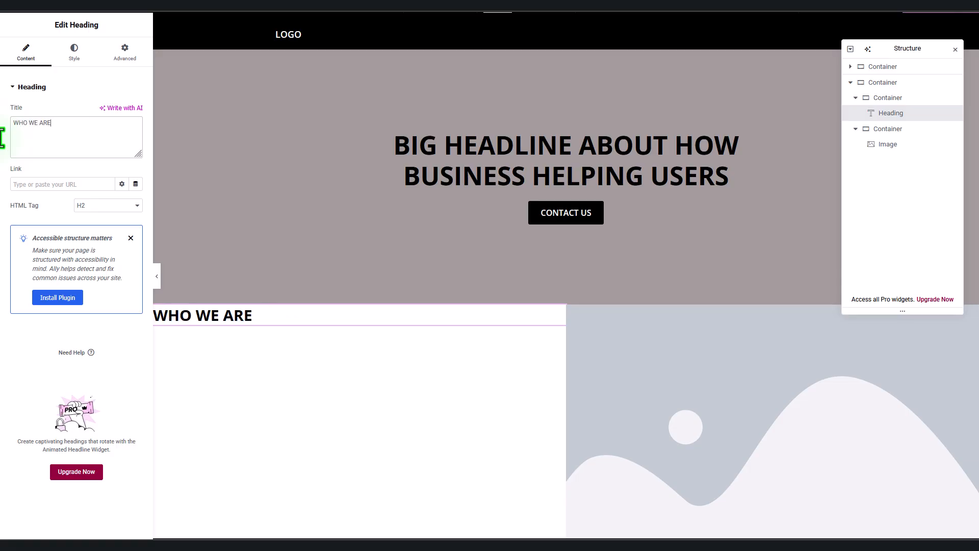
# Step: Add a text block under the heading with three placeholder paragraphs, then preview the page
pyautogui.click(39, 16)
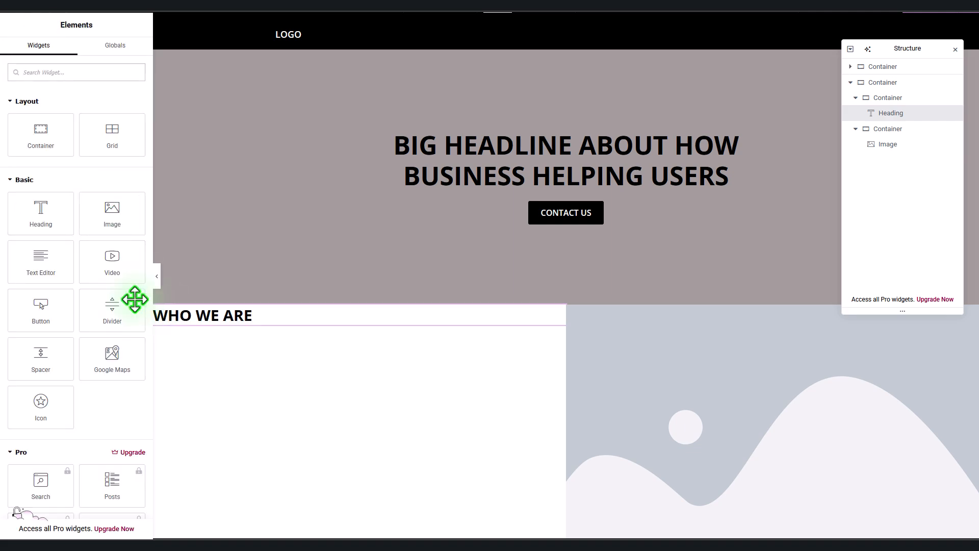
pyautogui.moveTo(48, 258); pyautogui.dragTo(296, 326)
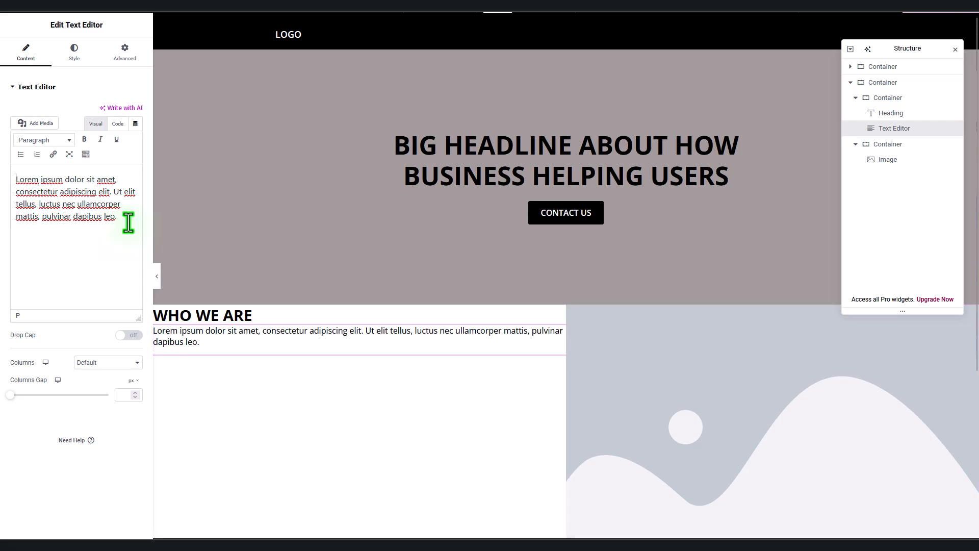
pyautogui.moveTo(128, 223); pyautogui.dragTo(2, 173)
pyautogui.hotkey('ctrl', 'c')
pyautogui.click(92, 231)
pyautogui.hotkey('ctrl', 'v')
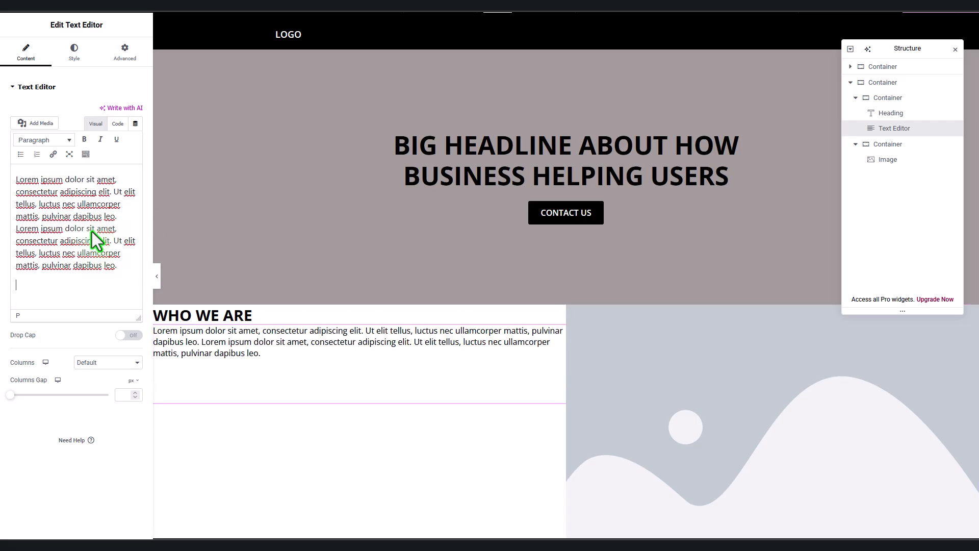
pyautogui.hotkey('ctrl', 'v')
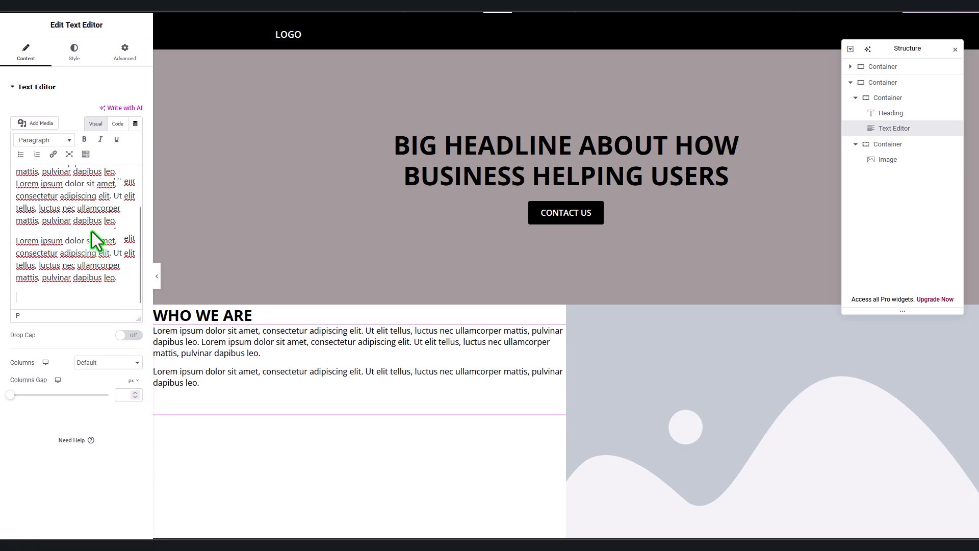
pyautogui.hotkey('ctrl', 'v')
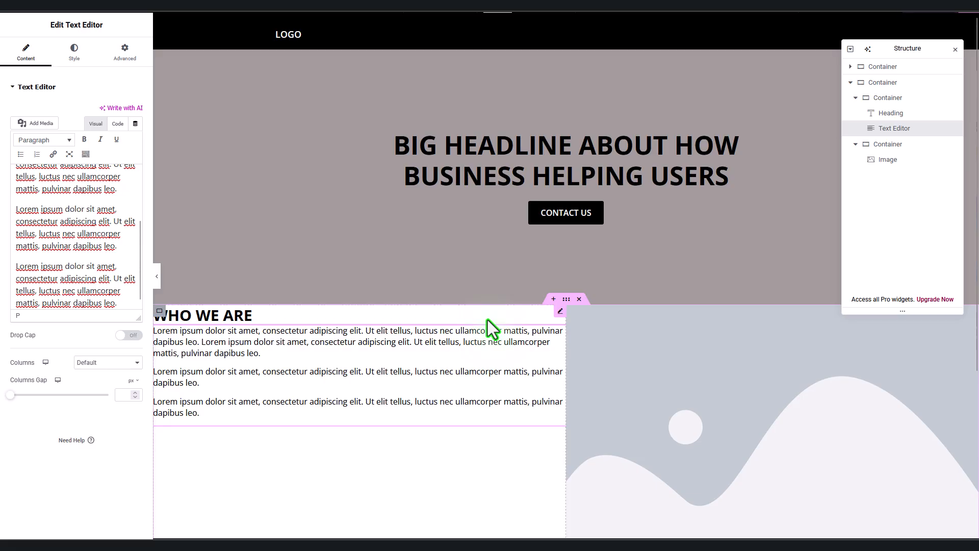
pyautogui.hotkey('ctrl', 'p')
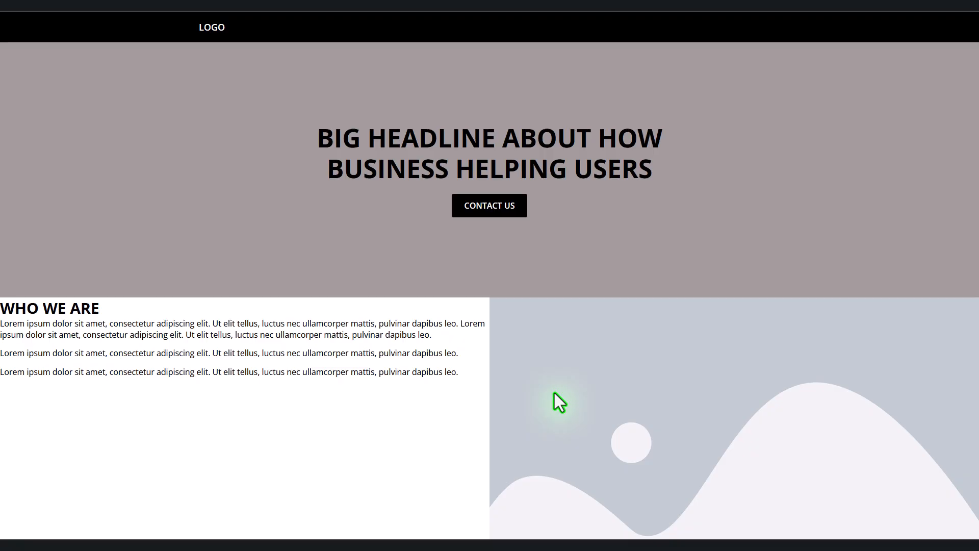
# Step: In Site Settings > Layout, set Content Width to 1200 px and save the changes
pyautogui.hotkey('ctrl', 'p')
pyautogui.click(396, 343)
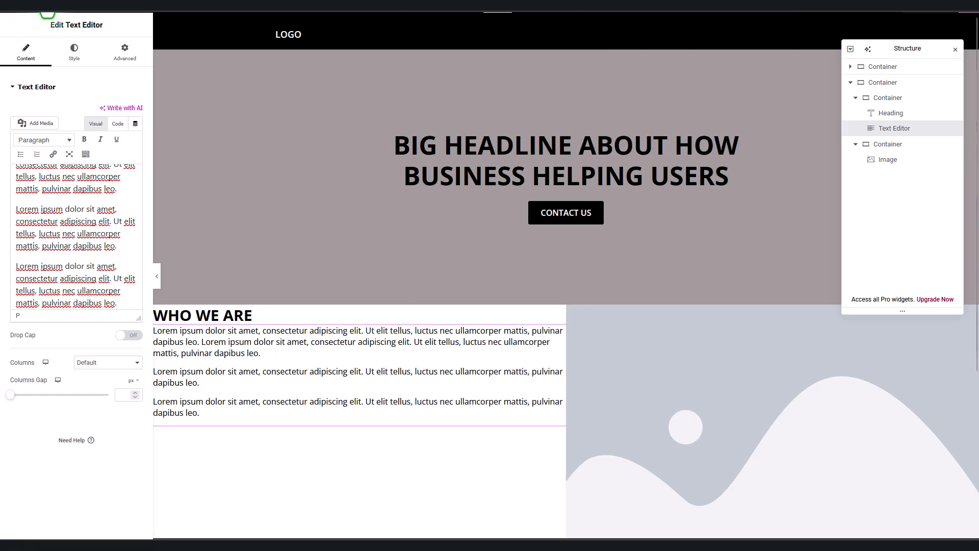
pyautogui.click(68, 3)
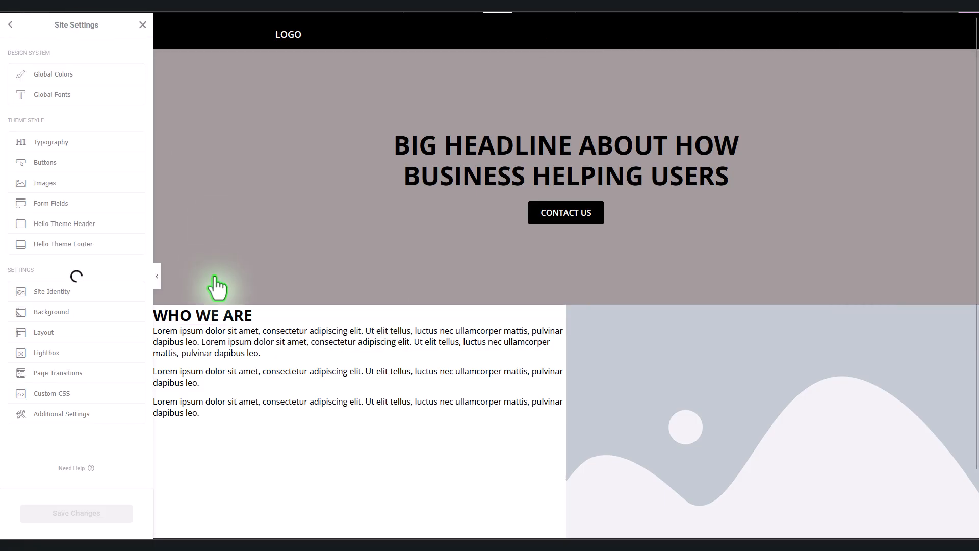
pyautogui.click(78, 336)
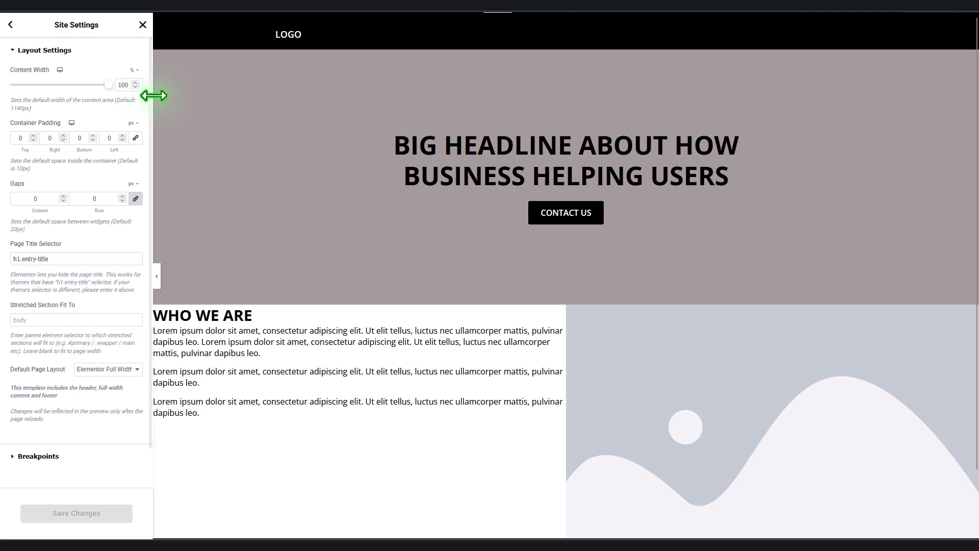
pyautogui.click(133, 71)
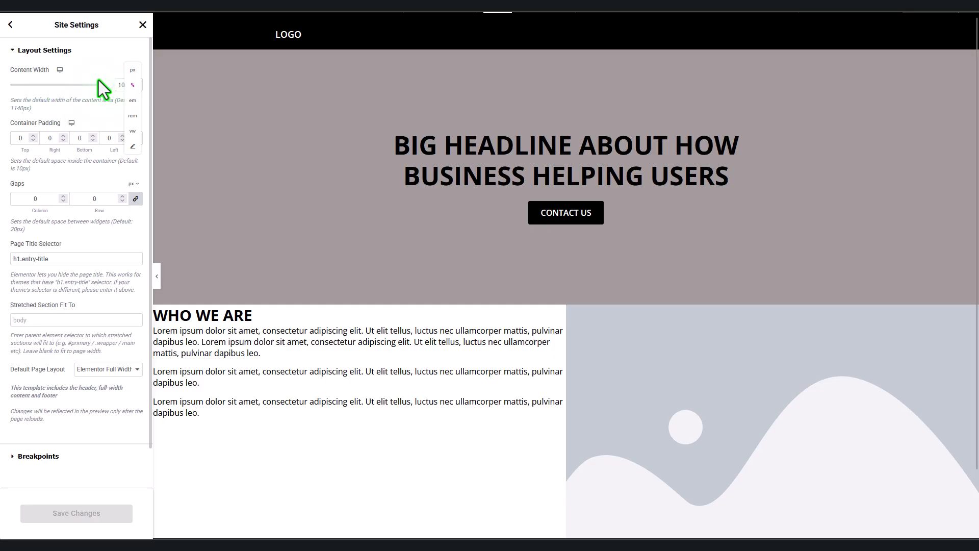
pyautogui.click(133, 71)
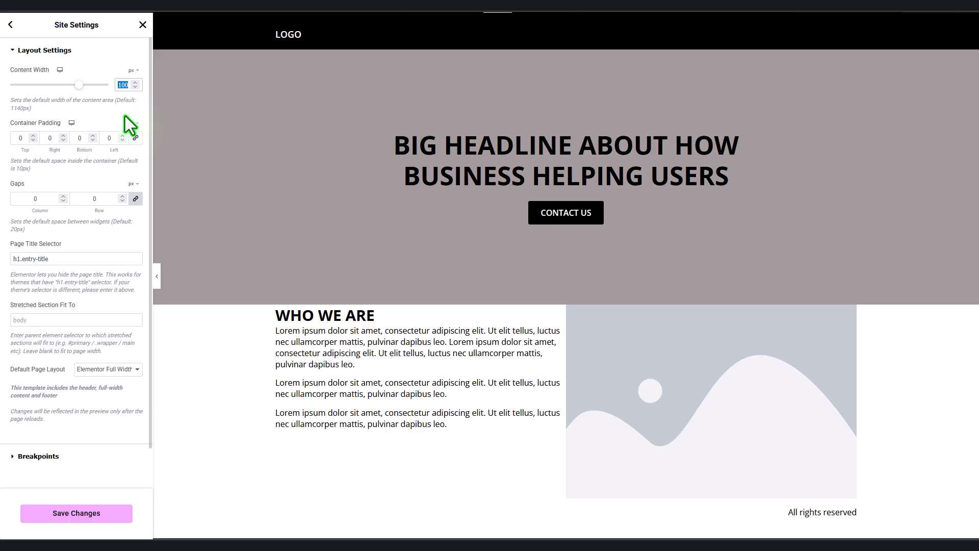
pyautogui.write('1200')
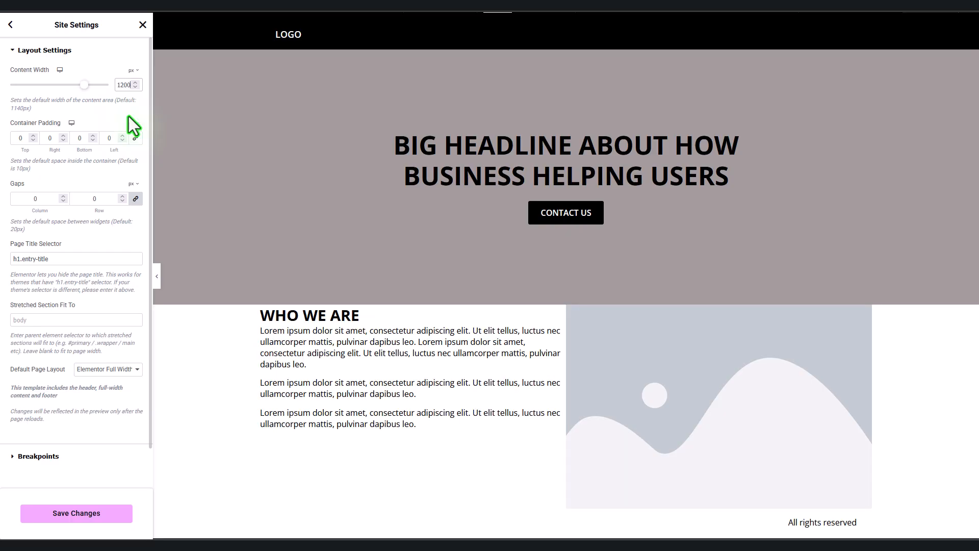
pyautogui.click(104, 516)
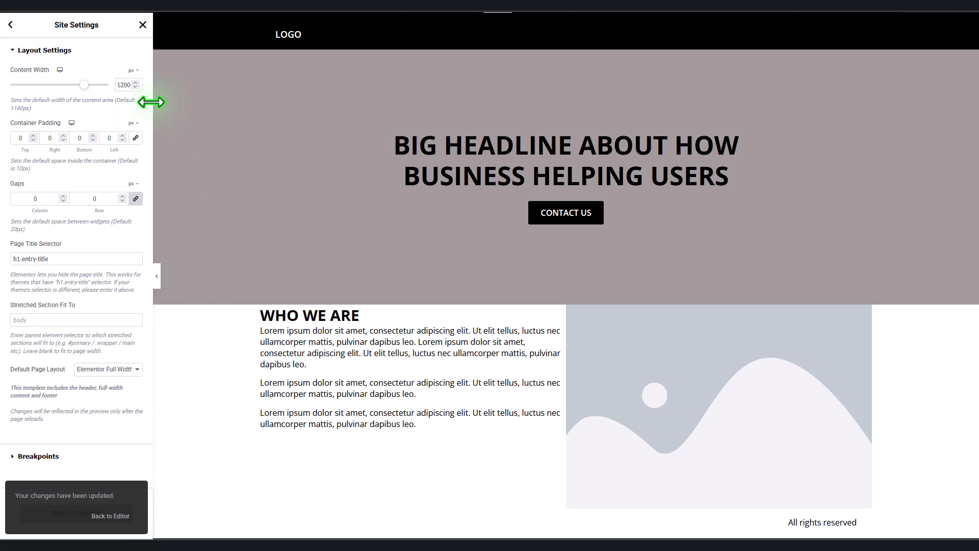
pyautogui.click(143, 24)
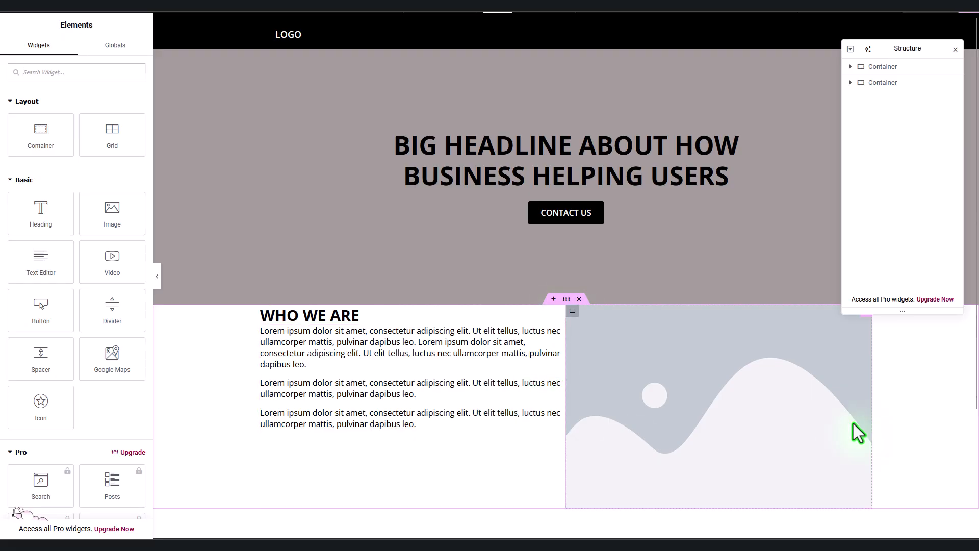
# Step: Set the WHO WE ARE text container's Justify Content to Center
pyautogui.scroll(-2, 852, 424)
pyautogui.scroll(1, 852, 423)
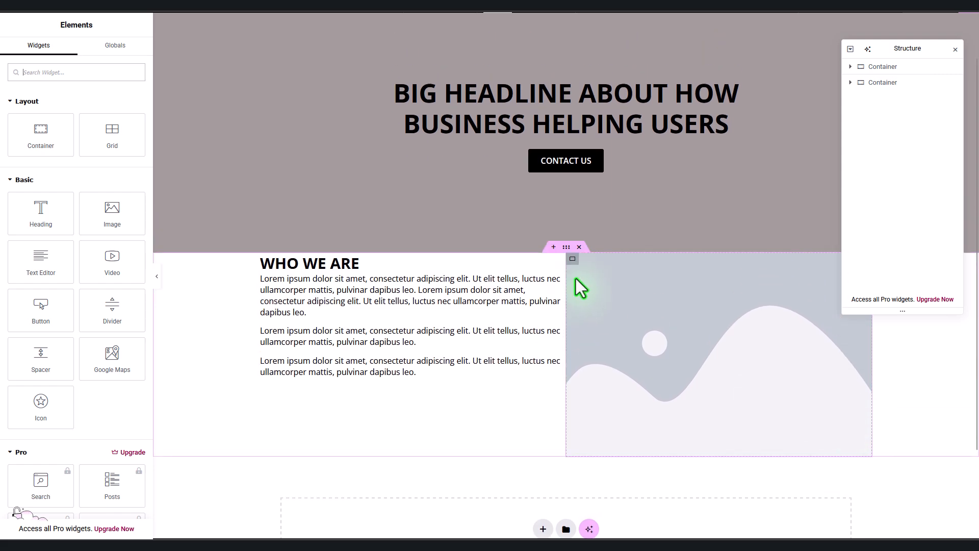
pyautogui.click(266, 260)
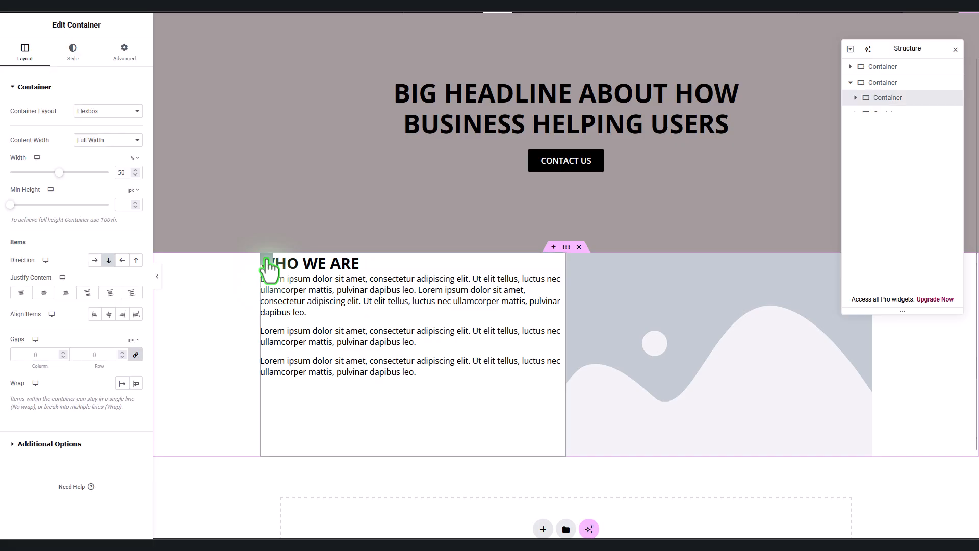
pyautogui.click(45, 295)
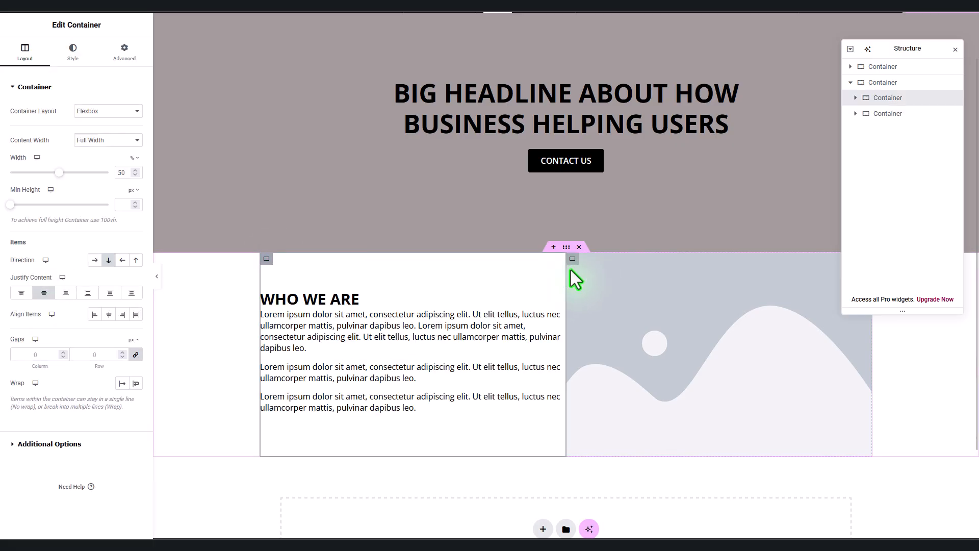
# Step: Give the WHO WE ARE section an unlinked top margin of 60
pyautogui.click(566, 247)
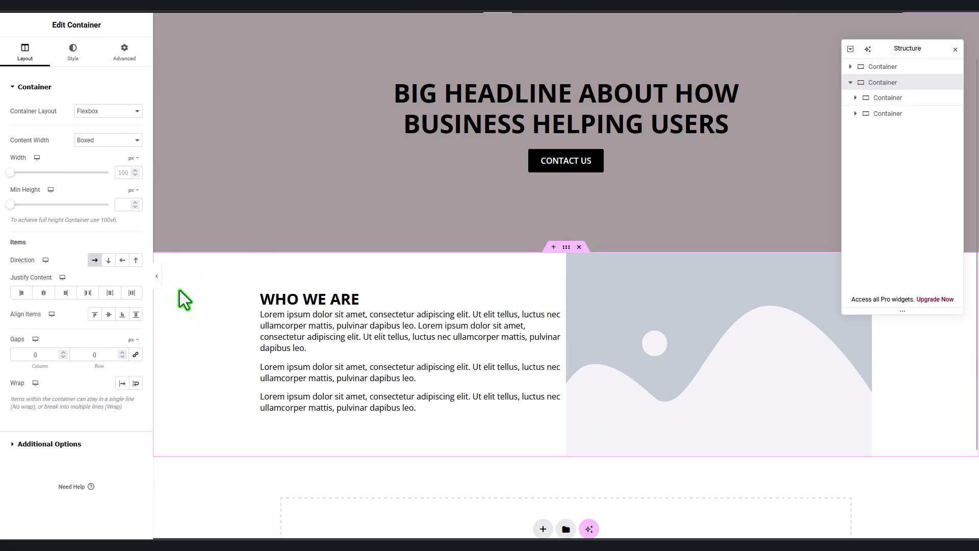
pyautogui.click(131, 64)
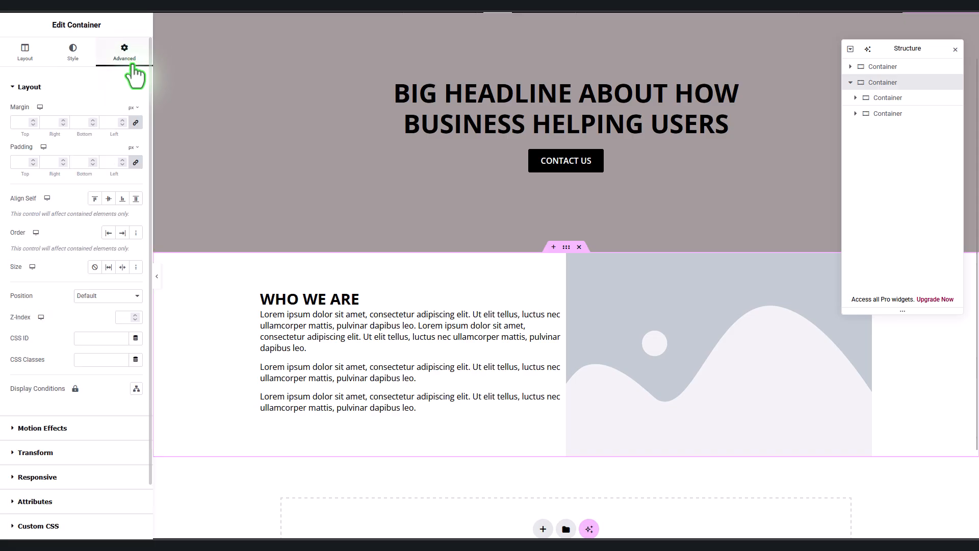
pyautogui.click(135, 163)
pyautogui.click(135, 122)
pyautogui.doubleClick(20, 122)
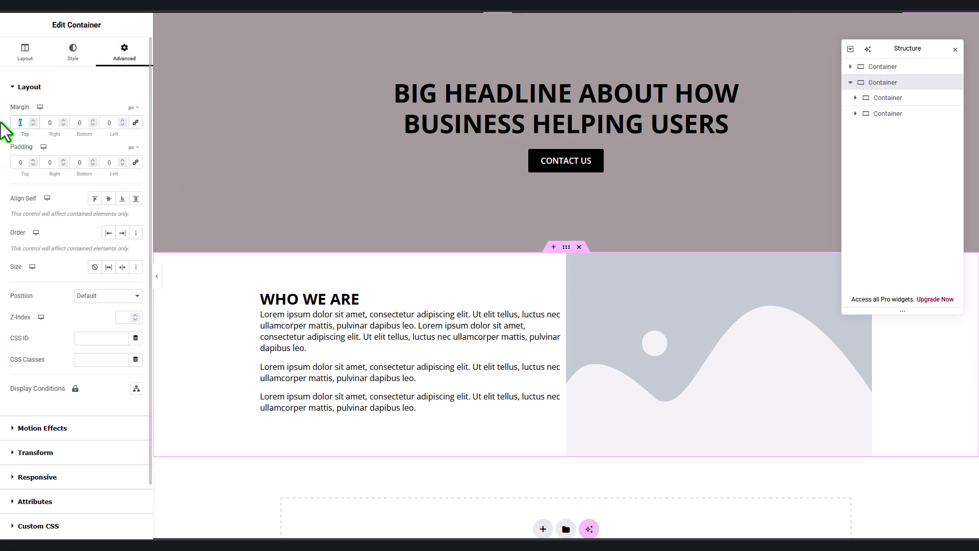
pyautogui.write('60')
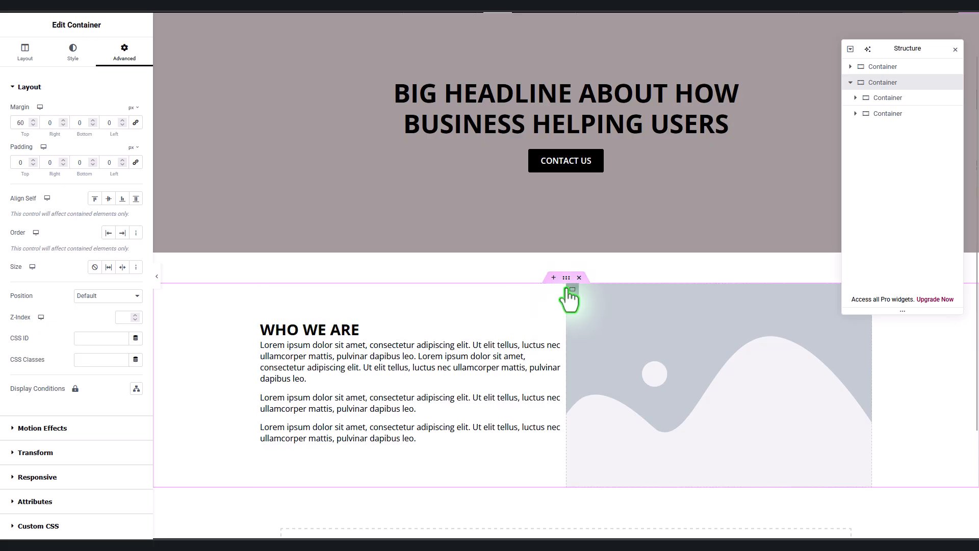
# Step: Set the section's column gap to 50
pyautogui.click(25, 52)
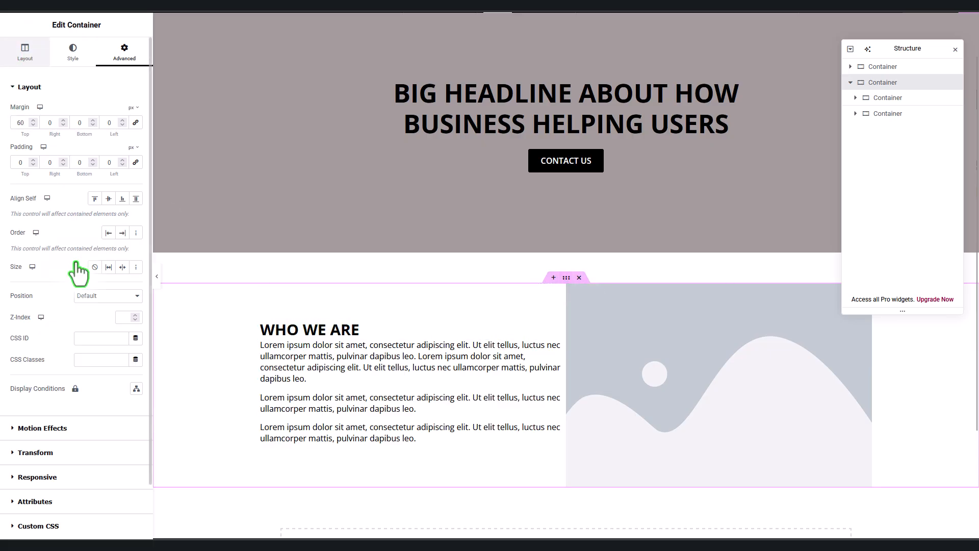
pyautogui.click(48, 356)
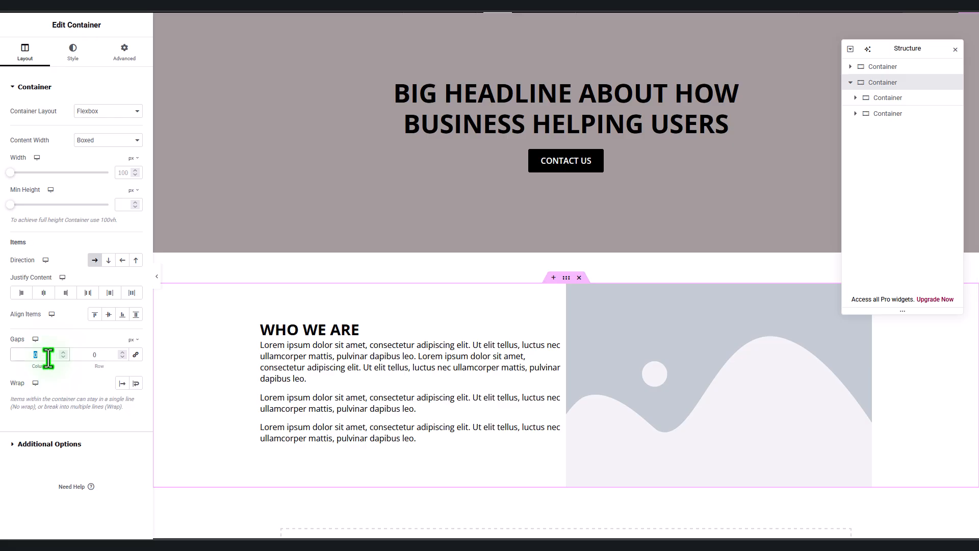
pyautogui.write('50')
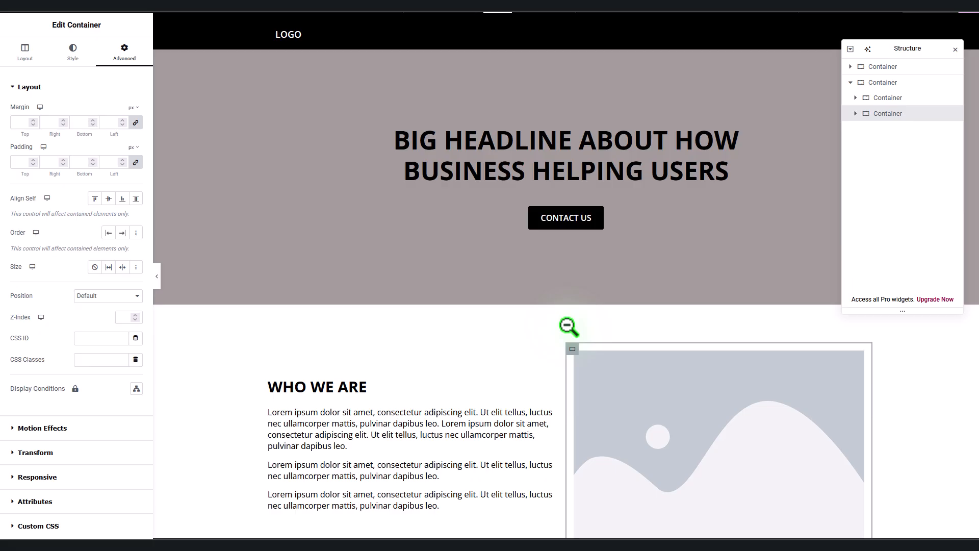
# Step: Add a single-column Flexbox container at the bottom of the page
pyautogui.scroll(-4, 569, 326)
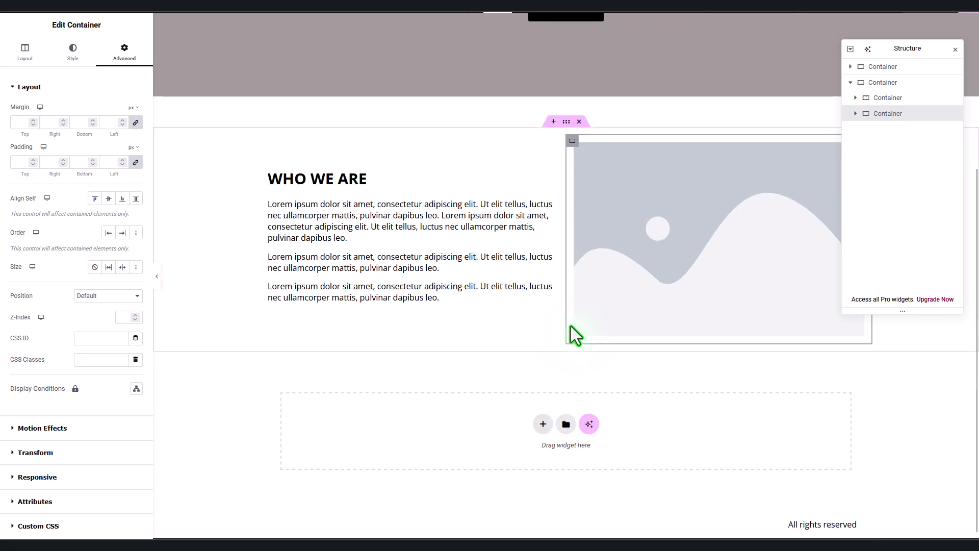
pyautogui.click(543, 417)
pyautogui.scroll(-1, 587, 421)
pyautogui.click(530, 411)
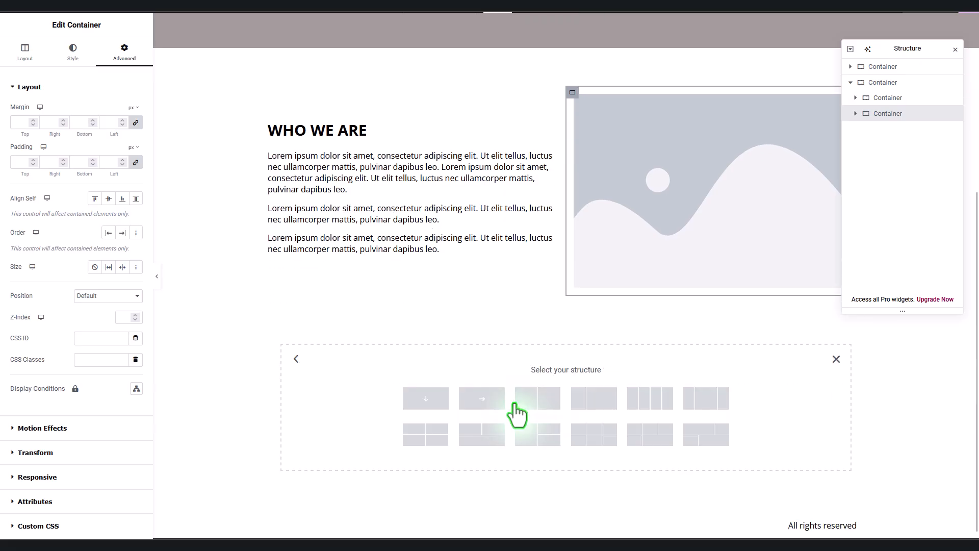
pyautogui.click(425, 400)
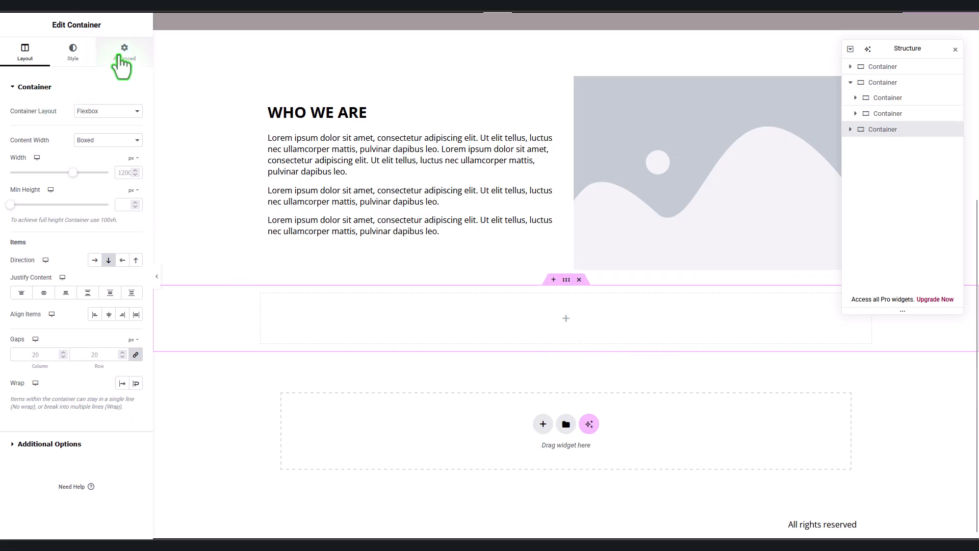
# Step: Unlink the new container's margins and set its top margin to 60
pyautogui.click(124, 53)
pyautogui.click(135, 124)
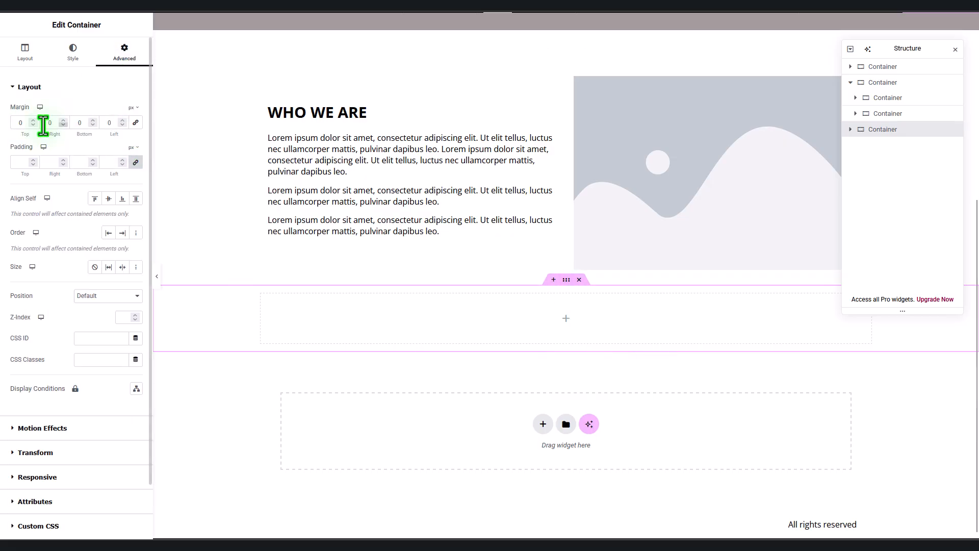
pyautogui.moveTo(24, 124); pyautogui.dragTo(2, 124)
pyautogui.write('60')
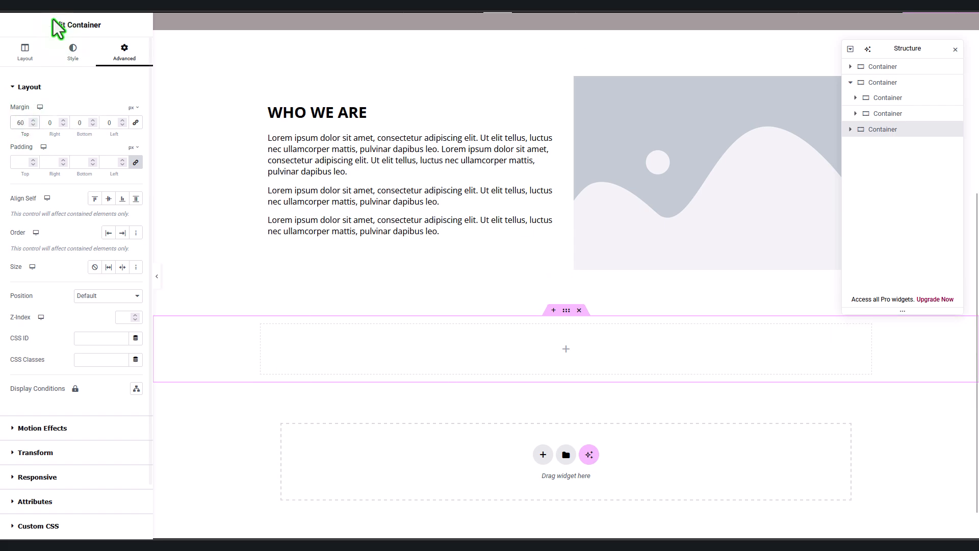
# Step: Add a heading reading WHAT WE OFFER to the new container and centre-align it
pyautogui.click(45, 6)
pyautogui.moveTo(51, 217); pyautogui.dragTo(510, 350)
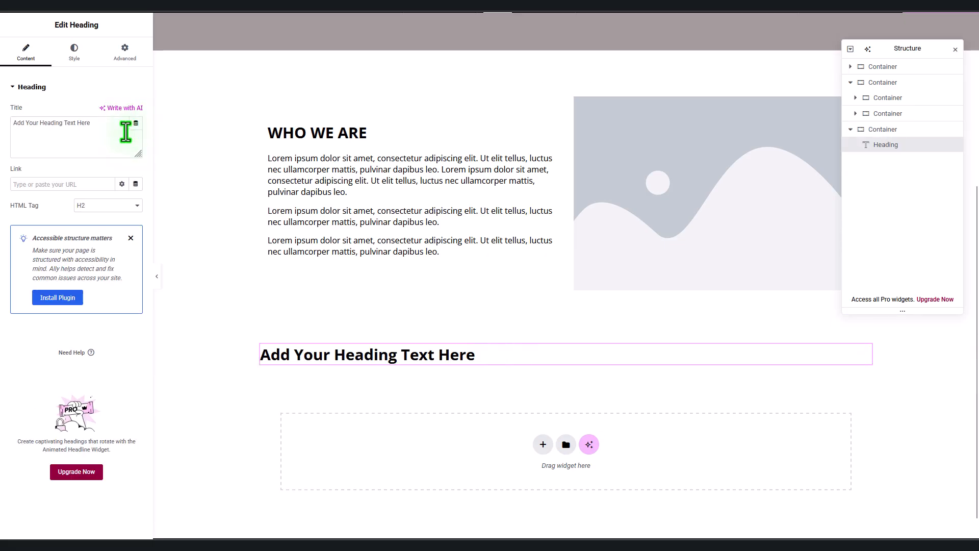
pyautogui.moveTo(125, 137); pyautogui.dragTo(2, 137)
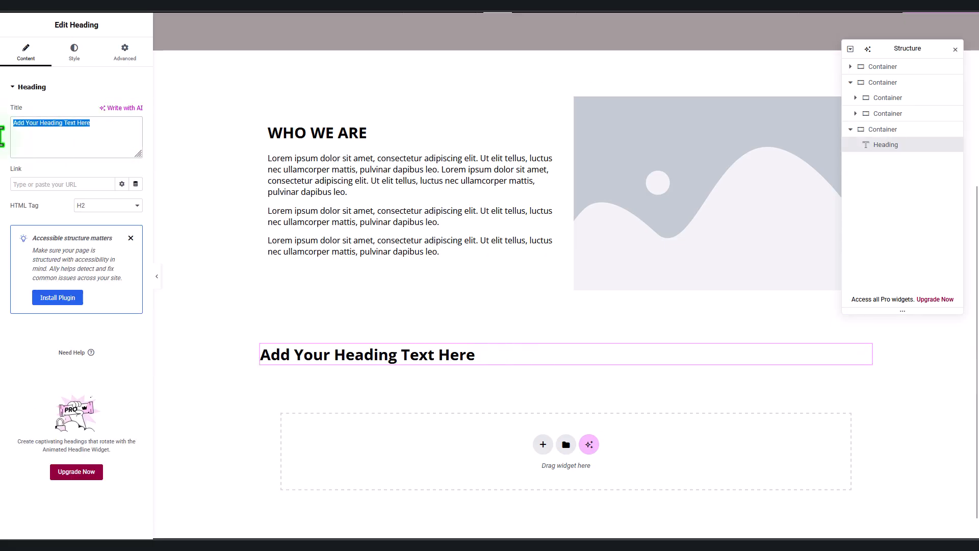
pyautogui.write('What ')
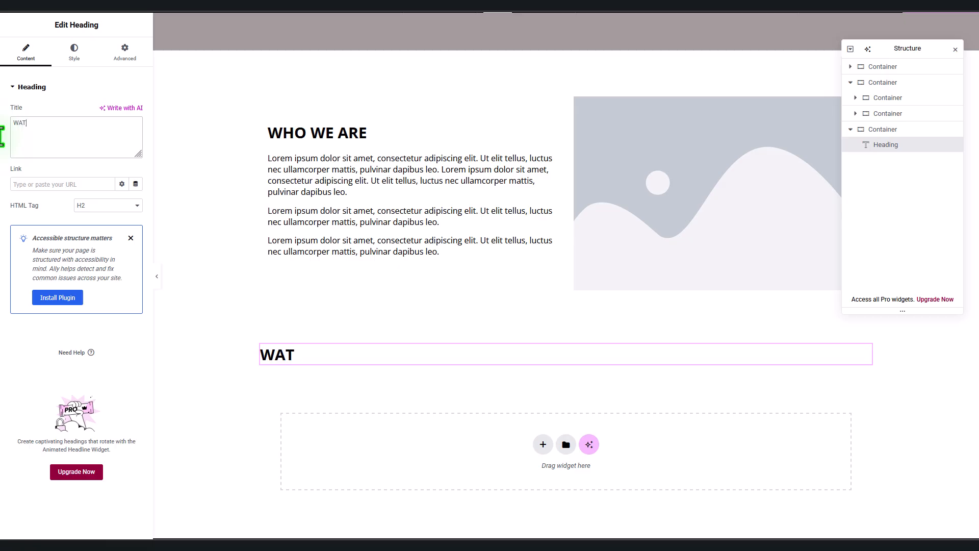
pyautogui.write(' WE')
pyautogui.press('BackSpace')
pyautogui.press('BackSpace')
pyautogui.press('BackSpace')
pyautogui.press('BackSpace')
pyautogui.press('BackSpace')
pyautogui.write('HAT WE OF')
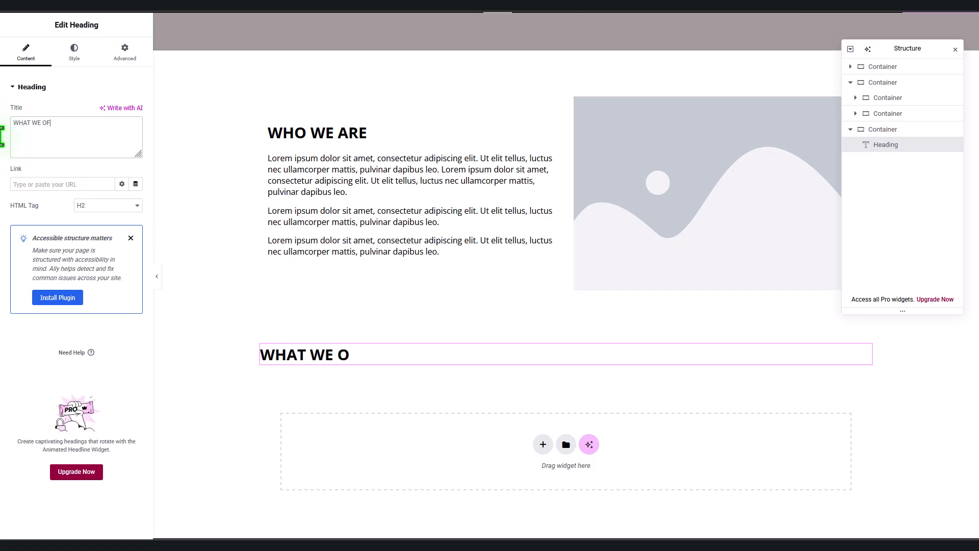
pyautogui.write('FER')
pyautogui.click(77, 55)
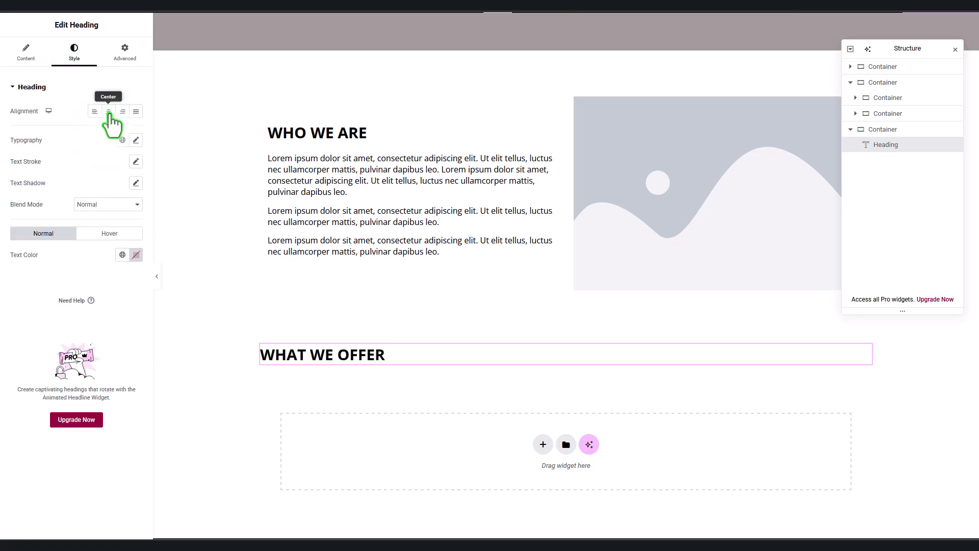
pyautogui.click(109, 113)
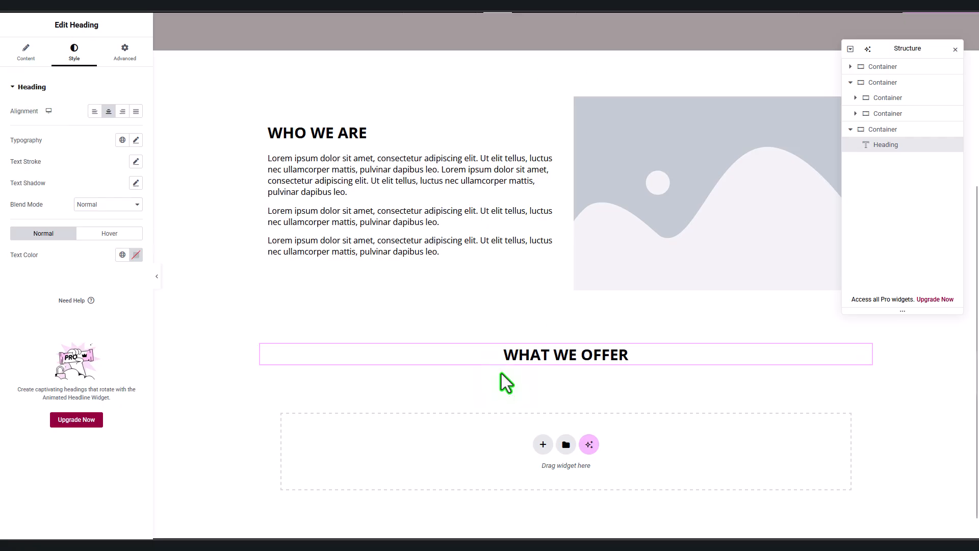
# Step: Drop a Container below WHAT WE OFFER and add an Image Box into it, found by searching 'im'
pyautogui.click(44, 11)
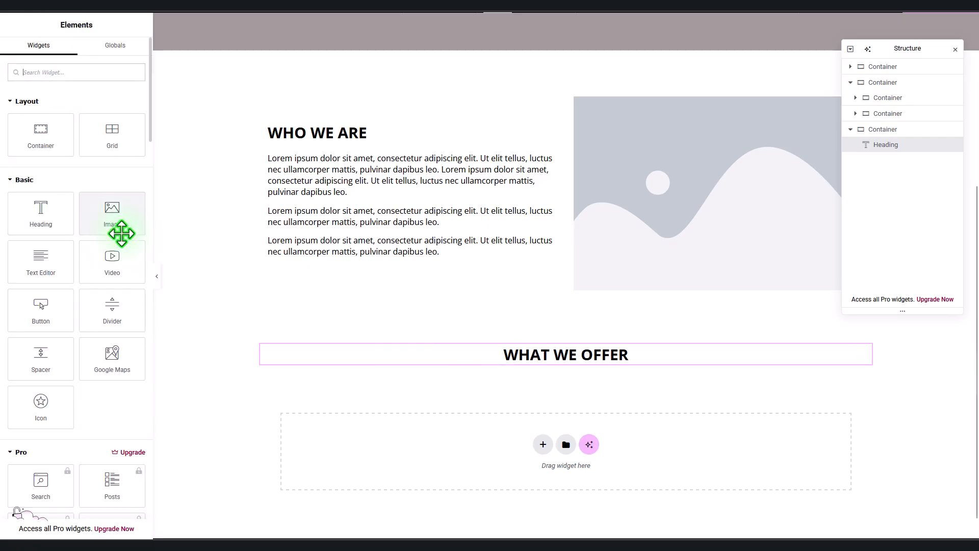
pyautogui.moveTo(47, 135); pyautogui.dragTo(557, 363)
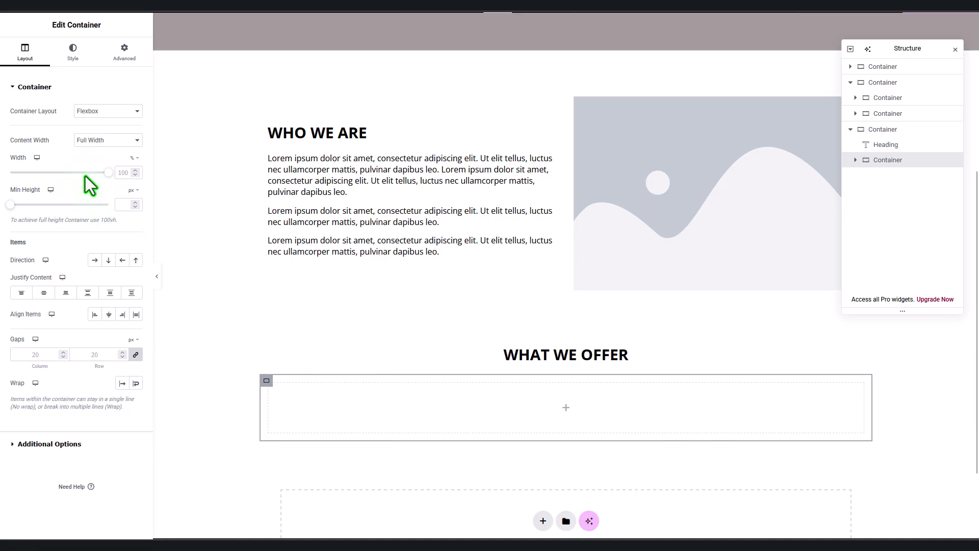
pyautogui.click(43, 20)
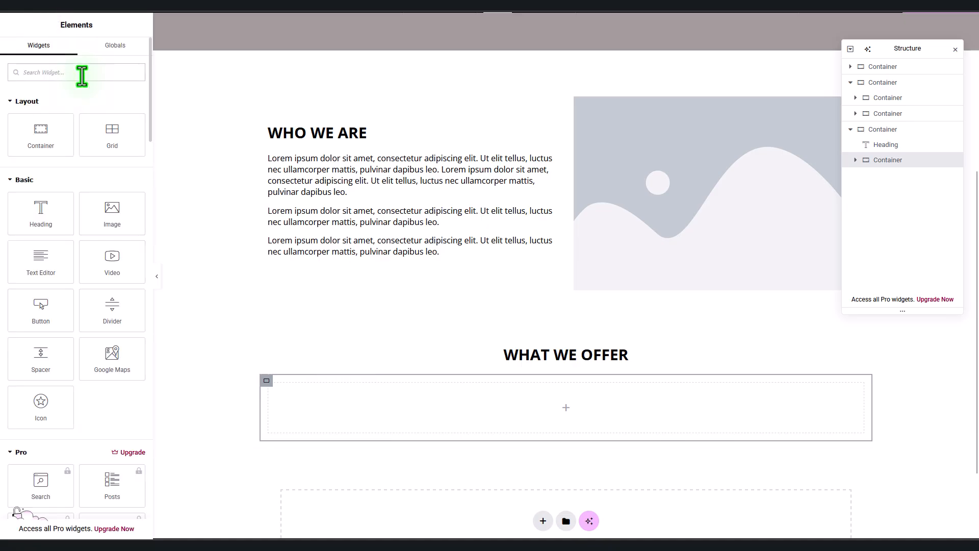
pyautogui.write('IMA')
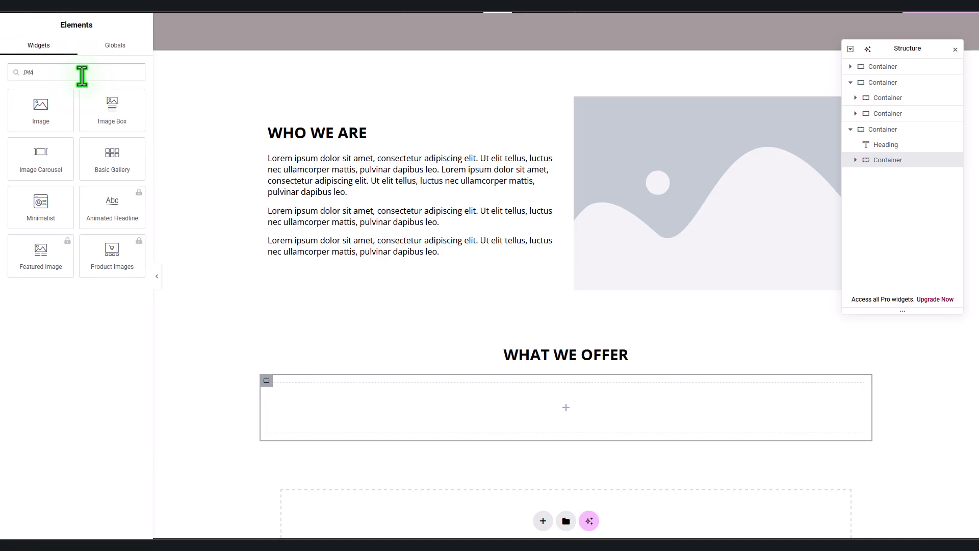
pyautogui.press('BackSpace')
pyautogui.press('BackSpace')
pyautogui.press('BackSpace')
pyautogui.write('IM')
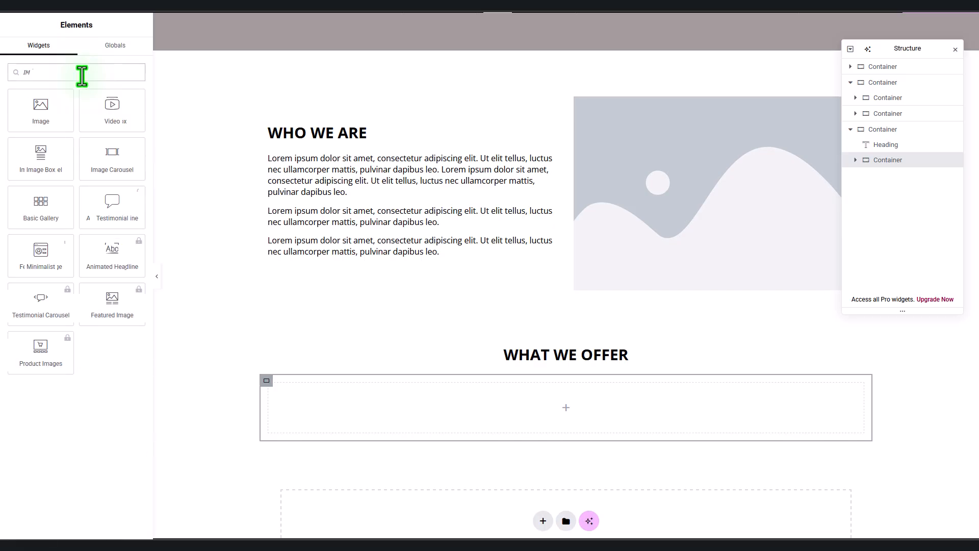
pyautogui.moveTo(40, 156); pyautogui.dragTo(412, 408)
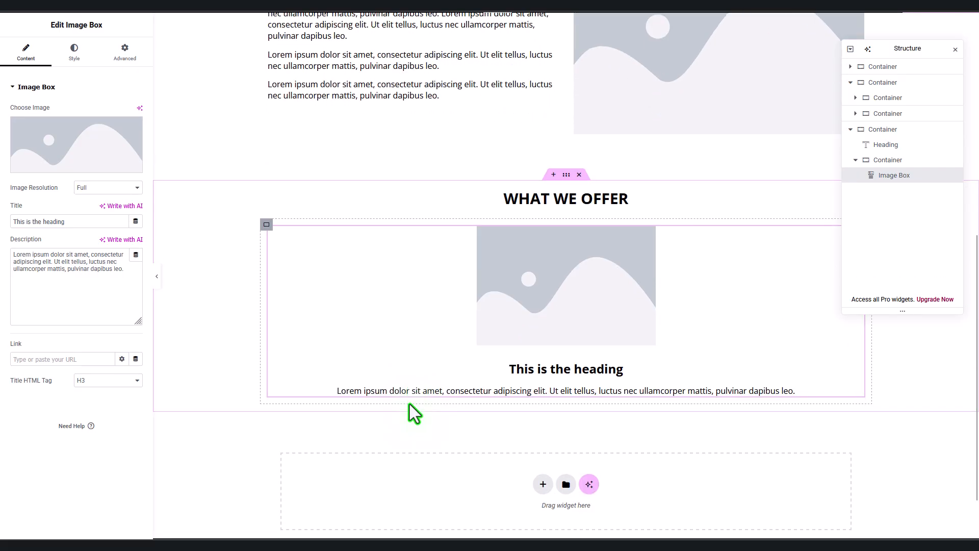
# Step: Give the WHAT WE OFFER section a Classic background using the global colour bg01
pyautogui.click(566, 174)
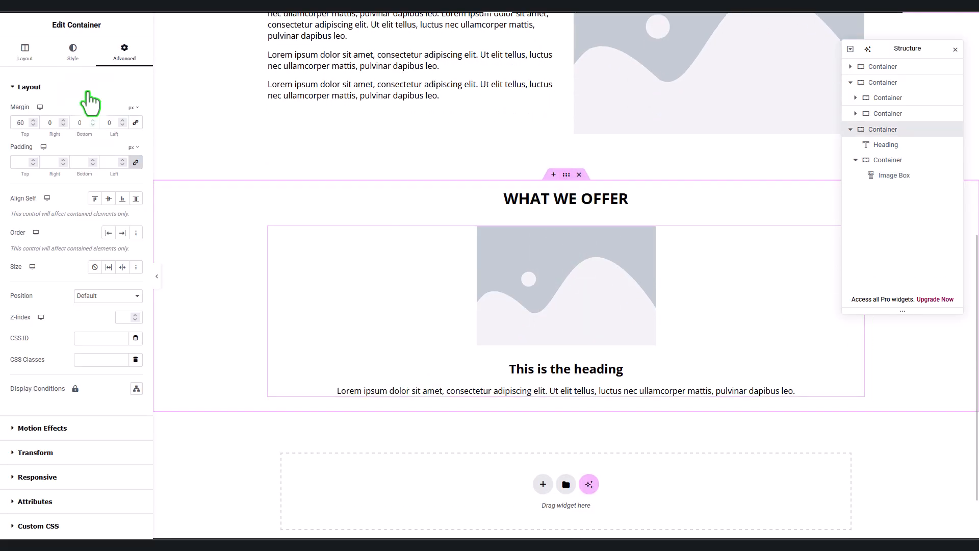
pyautogui.click(73, 51)
pyautogui.click(95, 134)
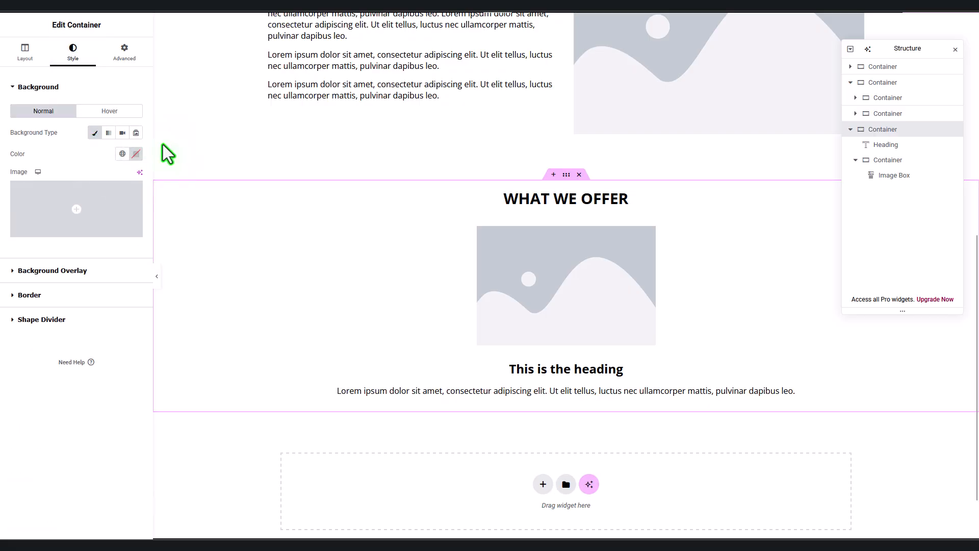
pyautogui.click(122, 154)
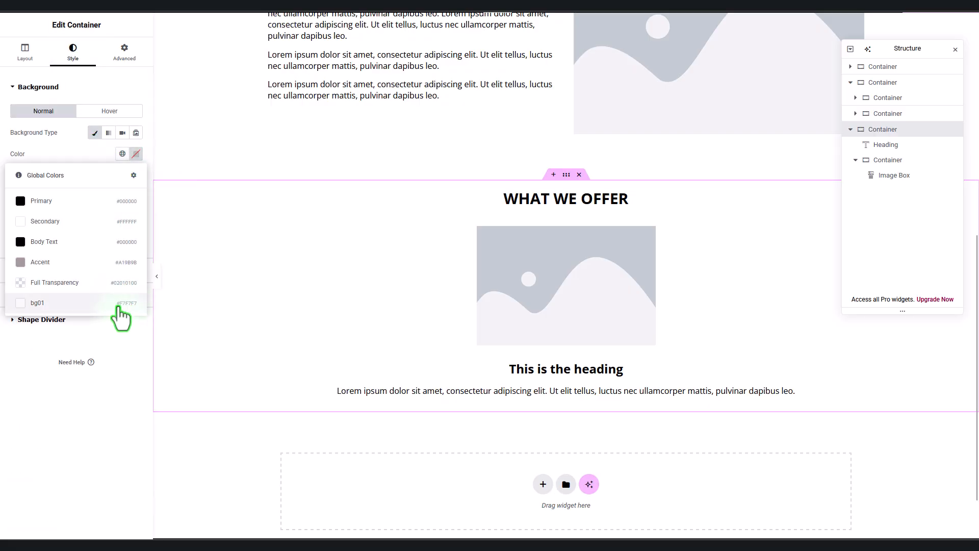
pyautogui.click(116, 303)
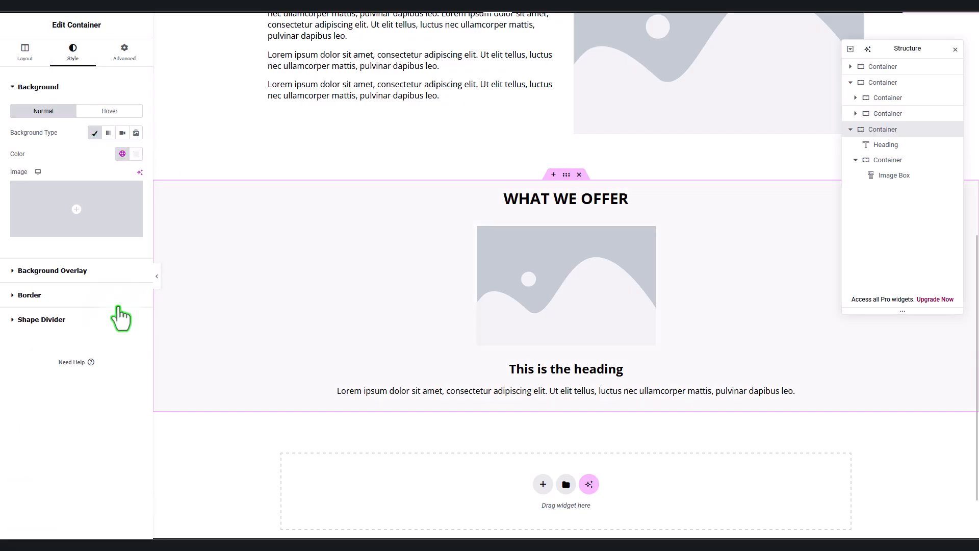
# Step: Select the Image Box widget to edit its settings
pyautogui.click(529, 284)
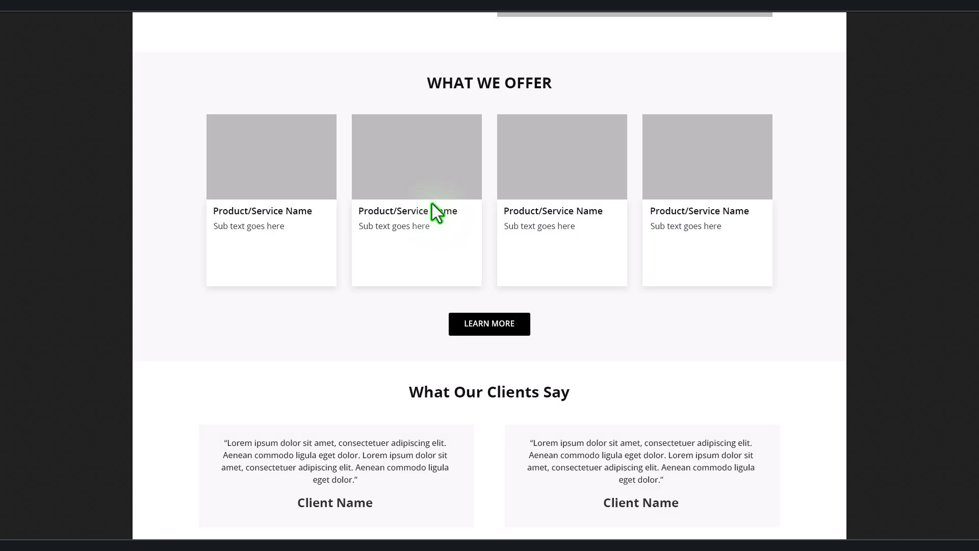
pyautogui.scroll(-3, 435, 211)
pyautogui.scroll(3, 435, 211)
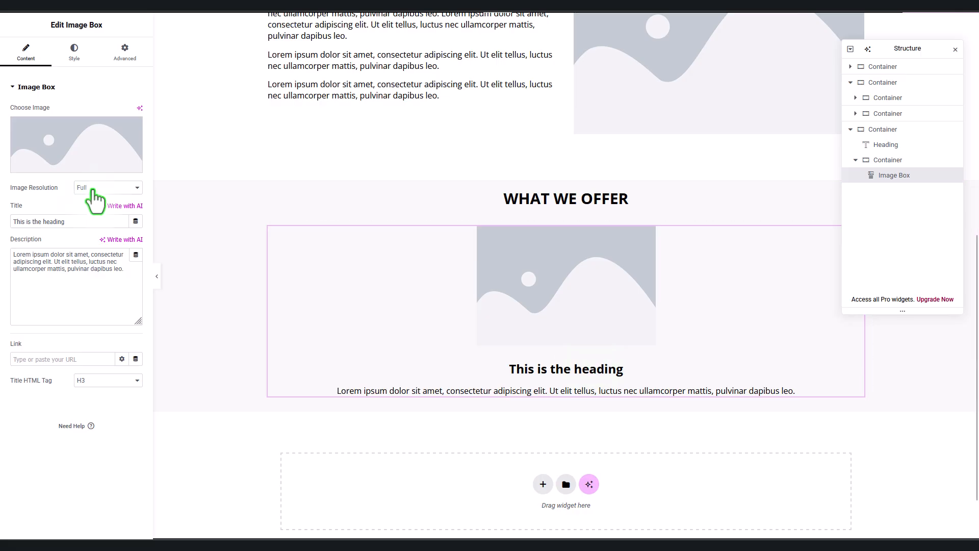
# Step: Retitle the image box 'Product / Service Name'
pyautogui.moveTo(81, 221); pyautogui.dragTo(2, 225)
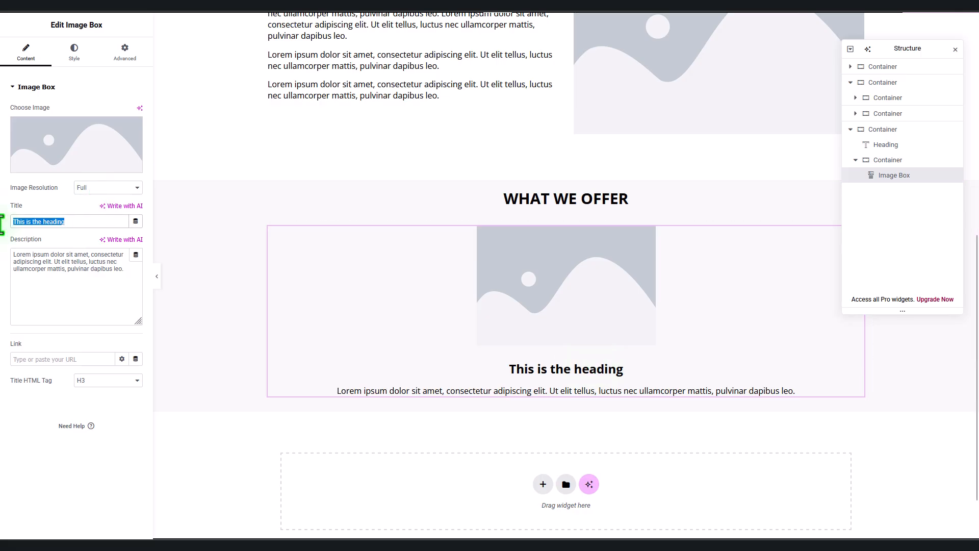
pyautogui.write('Product')
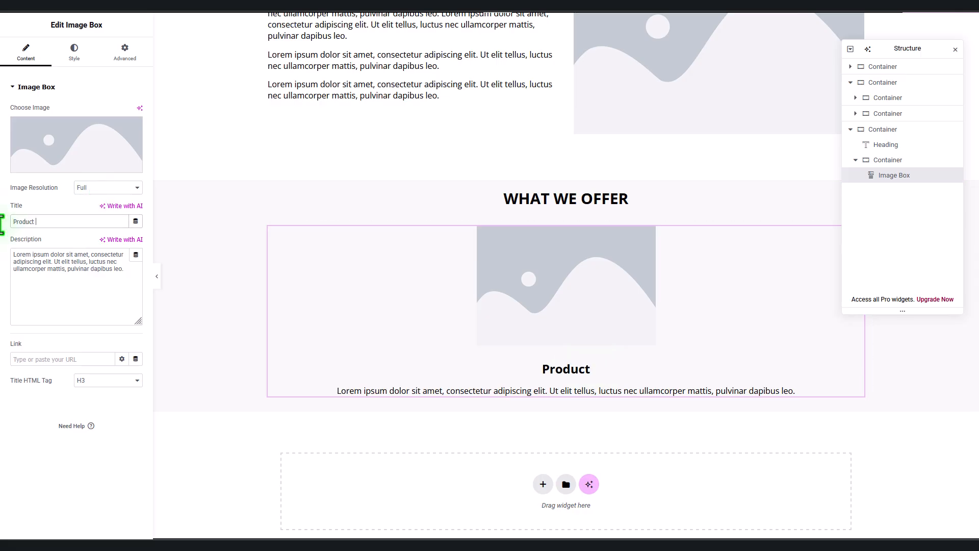
pyautogui.write(' / Service Nae')
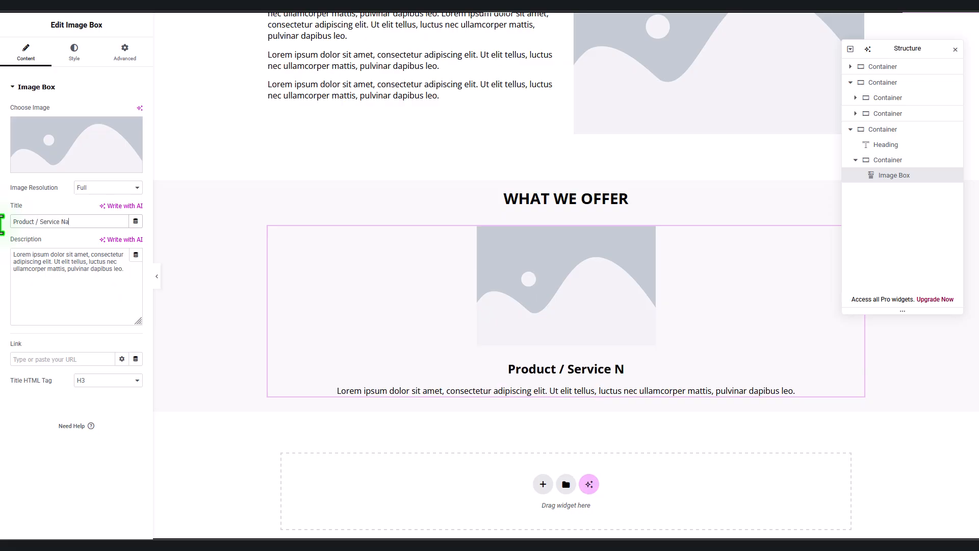
pyautogui.press('BackSpace')
pyautogui.press('BackSpace')
pyautogui.write('ame')
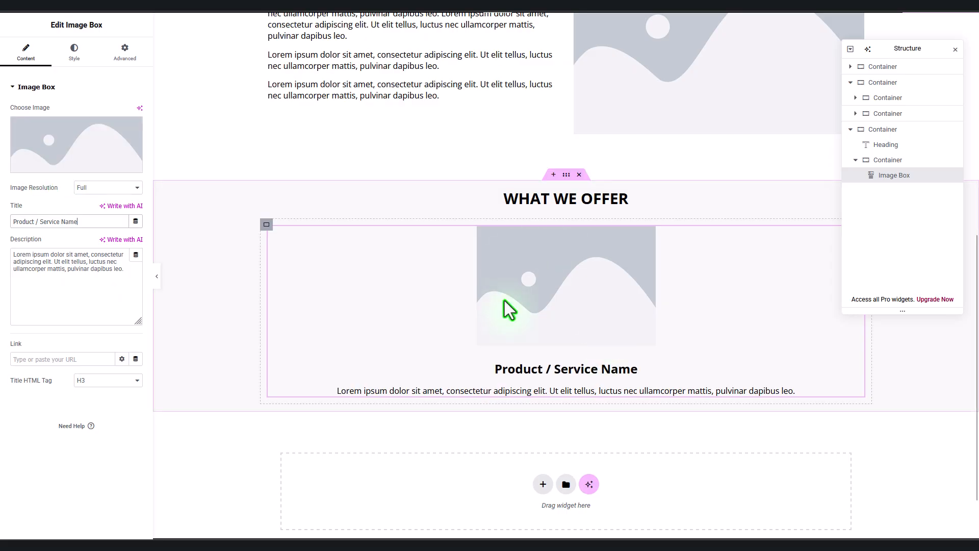
pyautogui.click(269, 227)
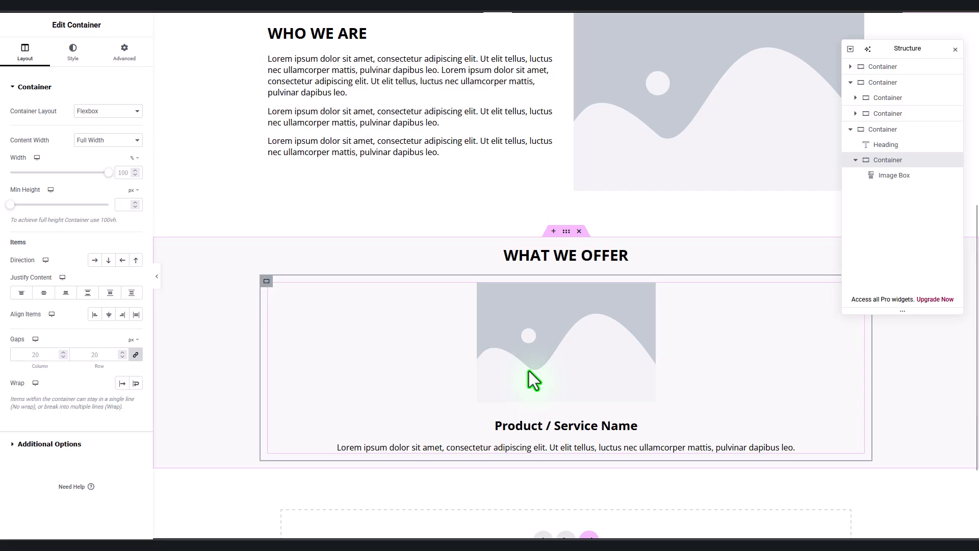
# Step: Duplicate the image box three times and set the container direction to Row
pyautogui.rightClick(917, 178)
pyautogui.click(879, 212)
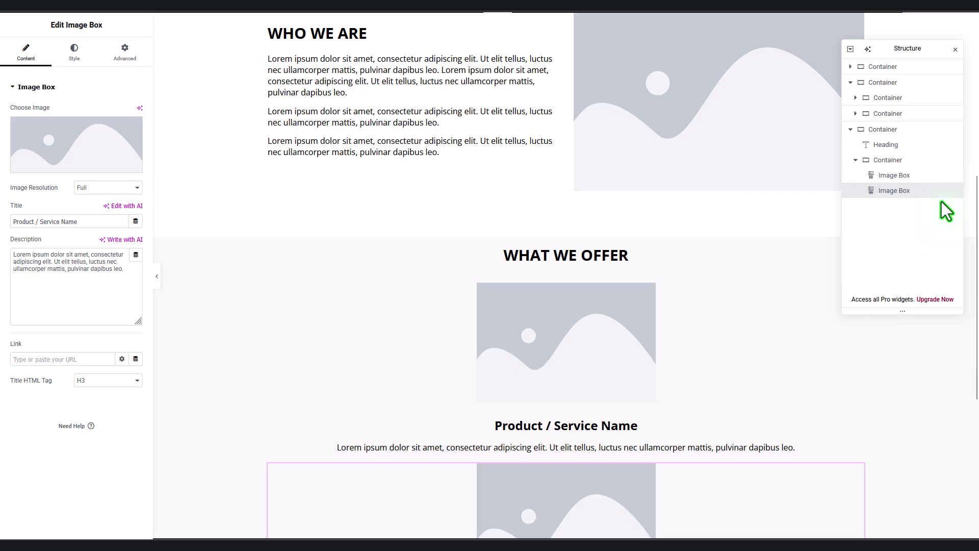
pyautogui.scroll(-2, 760, 416)
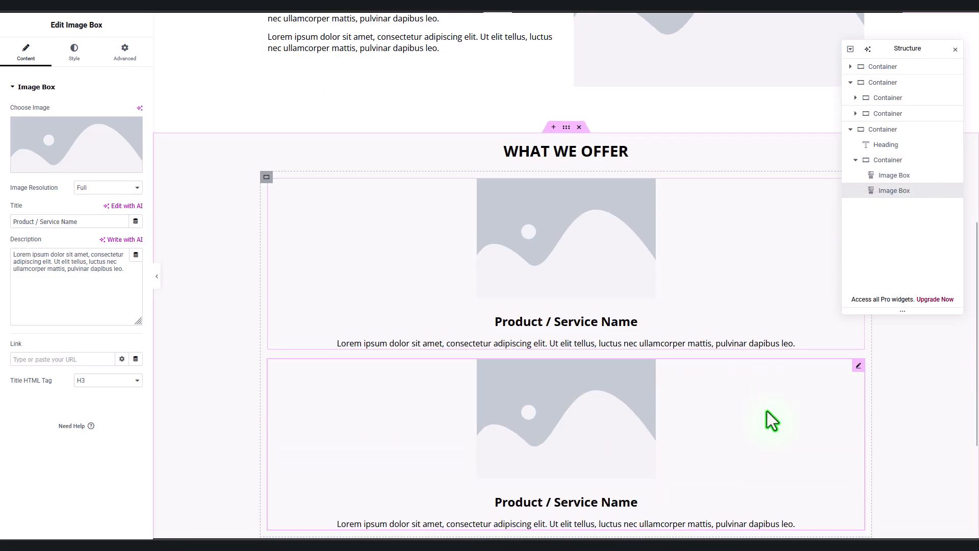
pyautogui.rightClick(920, 196)
pyautogui.click(886, 231)
pyautogui.rightClick(932, 208)
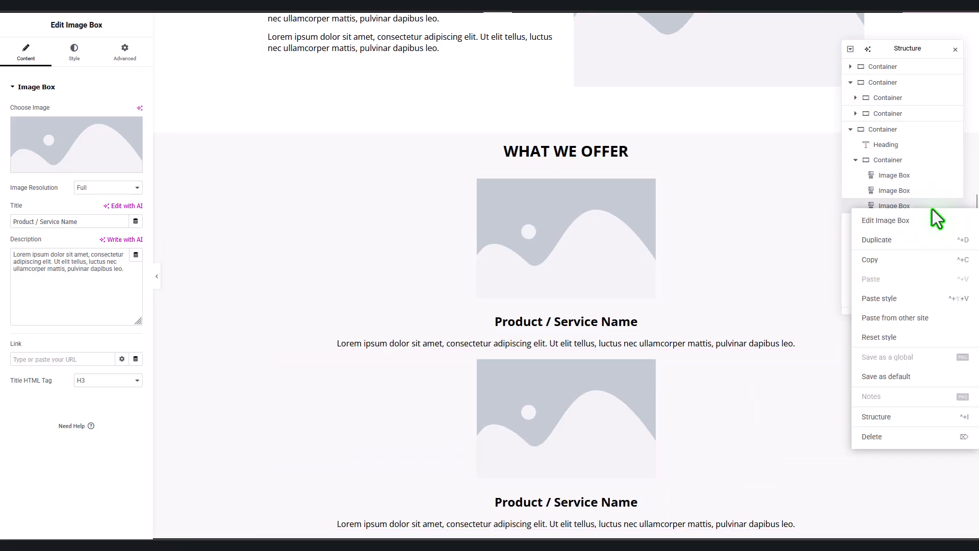
pyautogui.click(893, 240)
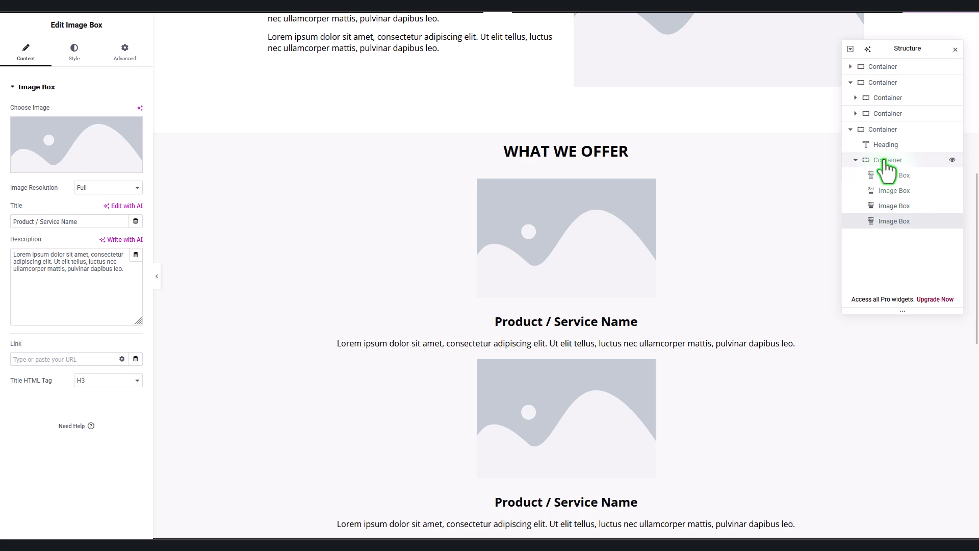
pyautogui.click(901, 161)
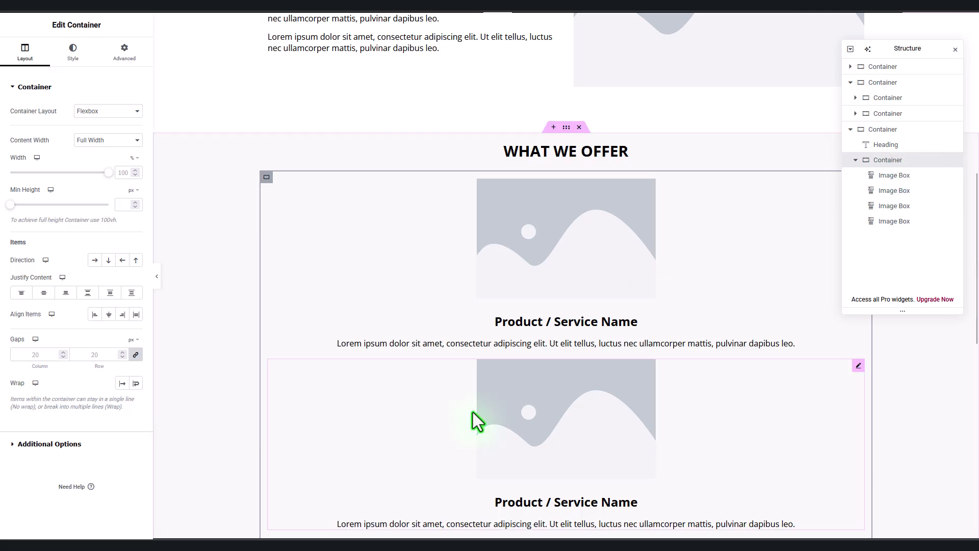
pyautogui.click(95, 260)
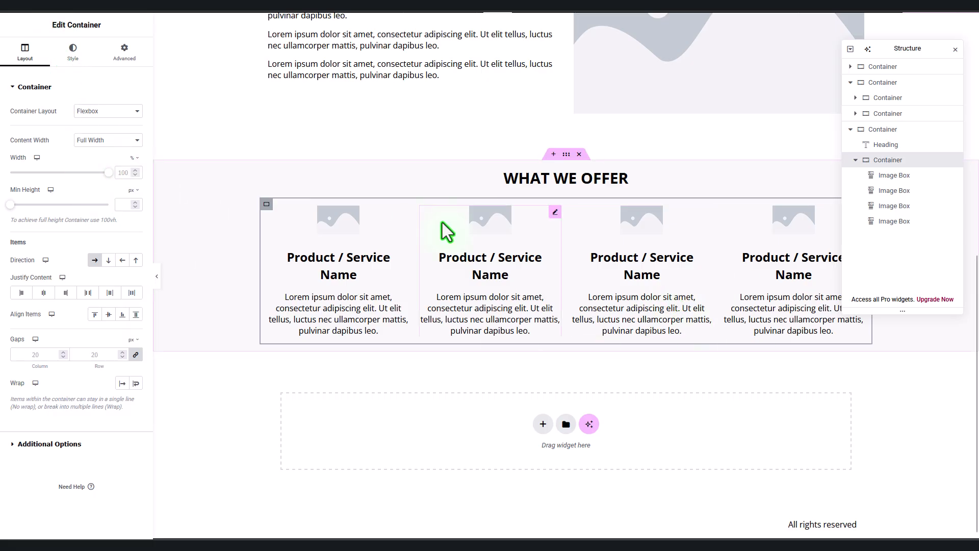
# Step: Copy the first image box and paste its style onto the second, third and fourth boxes
pyautogui.click(403, 213)
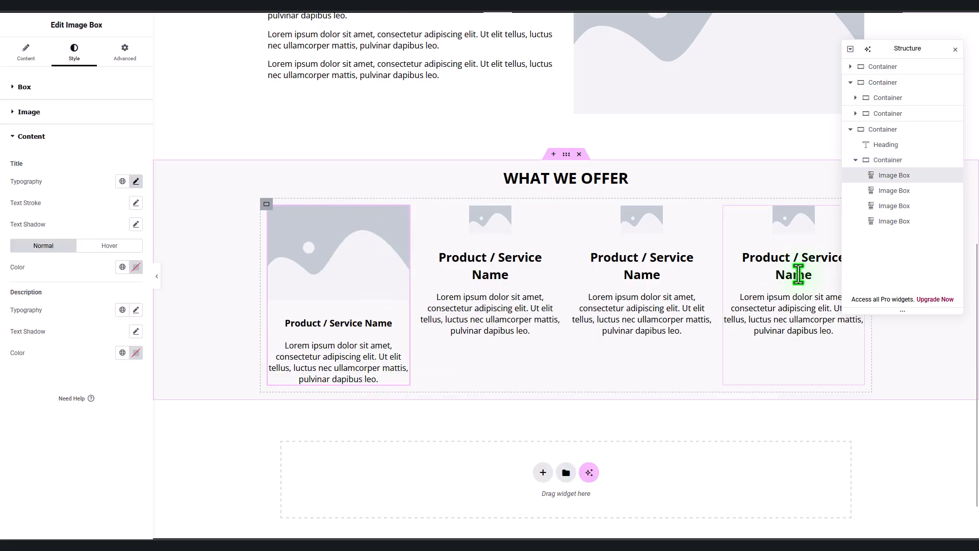
pyautogui.rightClick(405, 213)
pyautogui.click(427, 263)
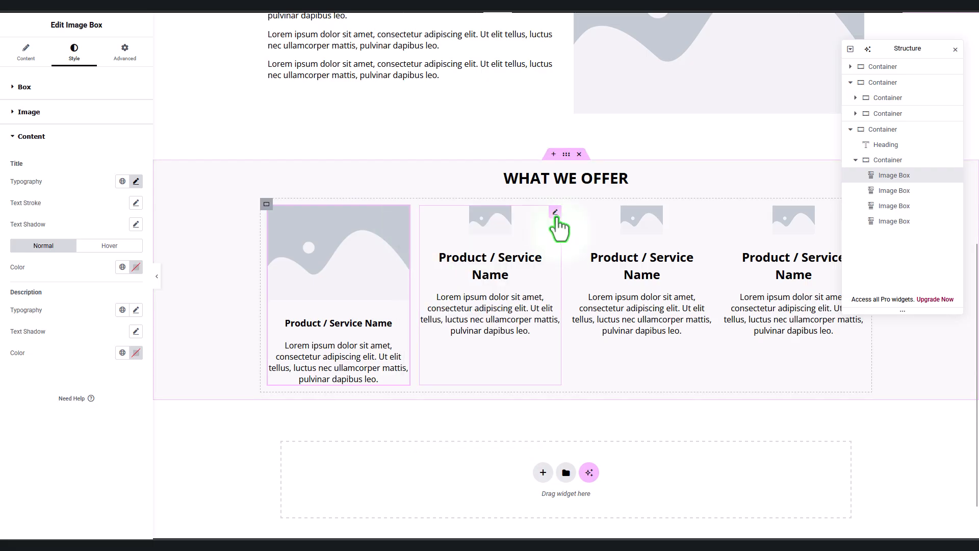
pyautogui.click(556, 219)
pyautogui.rightClick(559, 212)
pyautogui.click(612, 298)
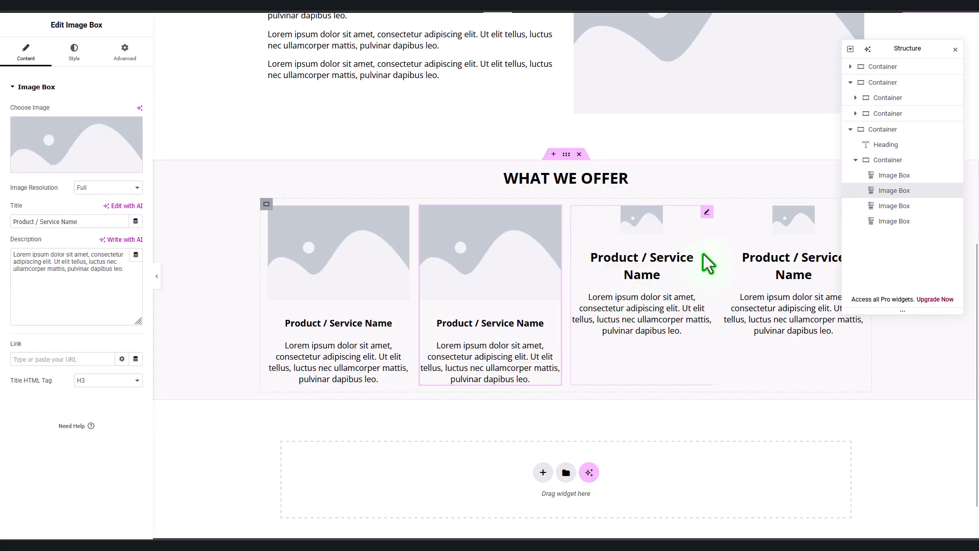
pyautogui.rightClick(708, 213)
pyautogui.click(759, 299)
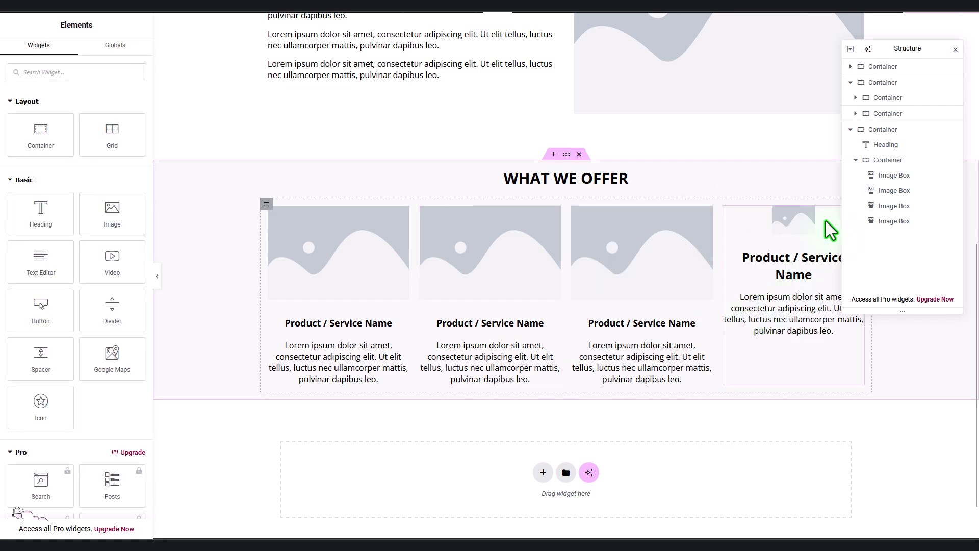
pyautogui.click(826, 224)
pyautogui.rightClick(825, 220)
pyautogui.click(835, 248)
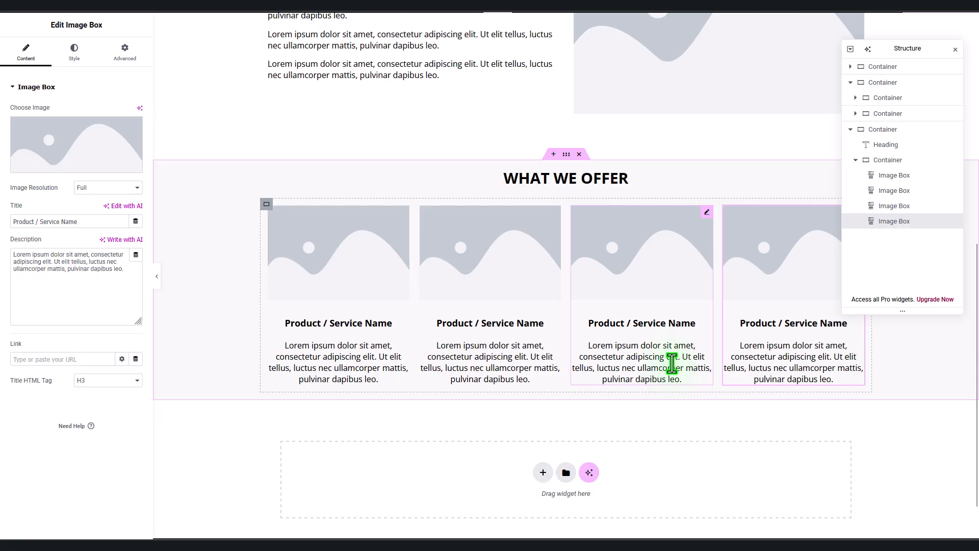
# Step: Preview the page at tablet and then phone width, and select the image-box container
pyautogui.click(524, 6)
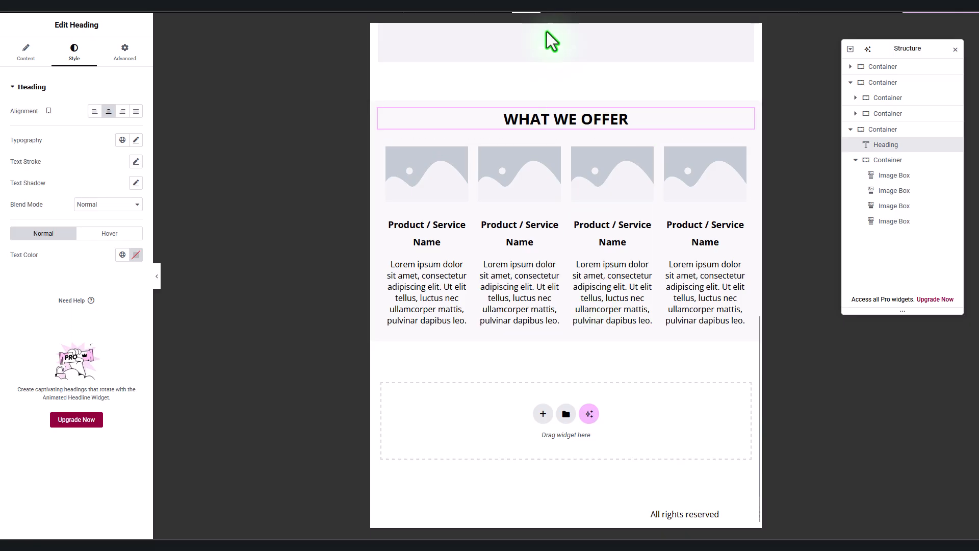
pyautogui.click(556, 6)
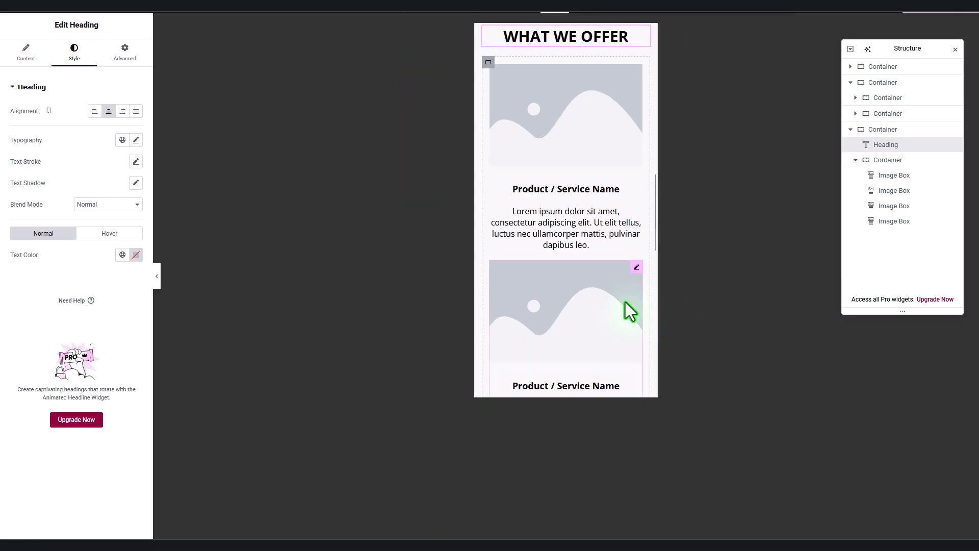
pyautogui.scroll(-10, 625, 302)
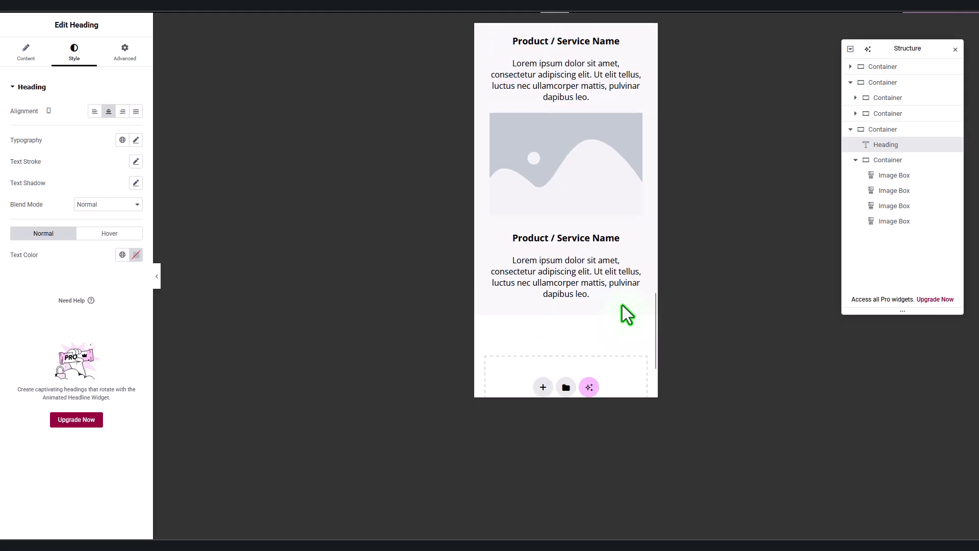
pyautogui.scroll(10, 622, 306)
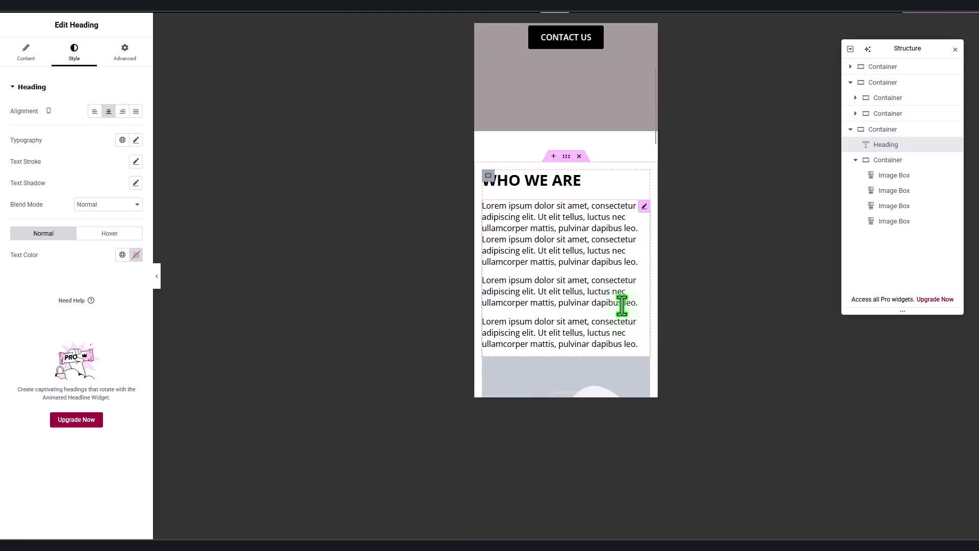
pyautogui.scroll(-5, 622, 305)
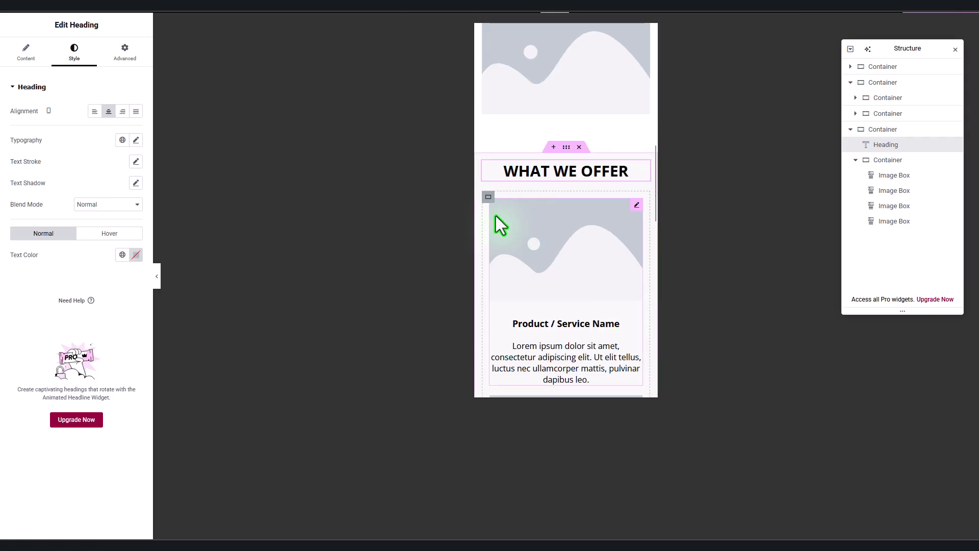
pyautogui.click(488, 197)
# Step: Zero the container's mobile margin and padding, then return to the desktop preview
pyautogui.scroll(-5, 588, 308)
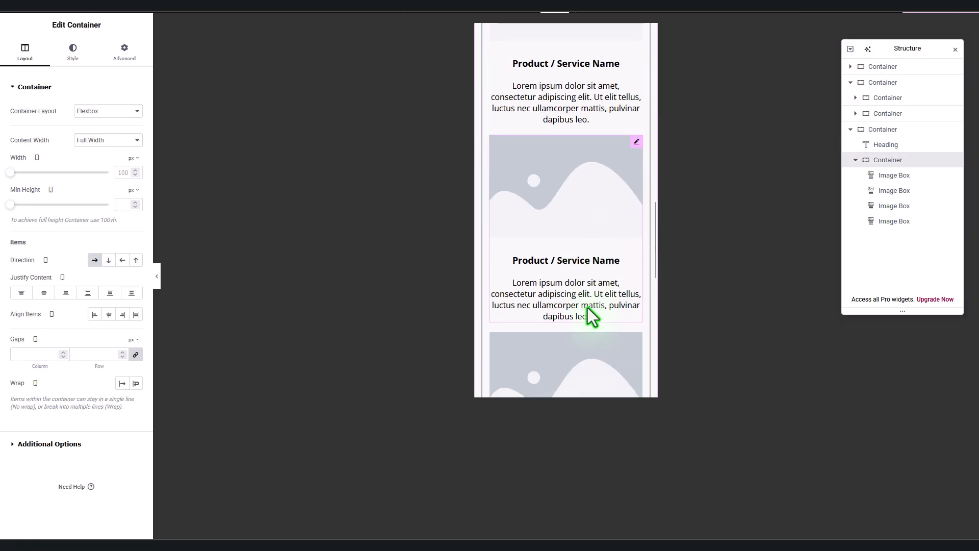
pyautogui.click(128, 55)
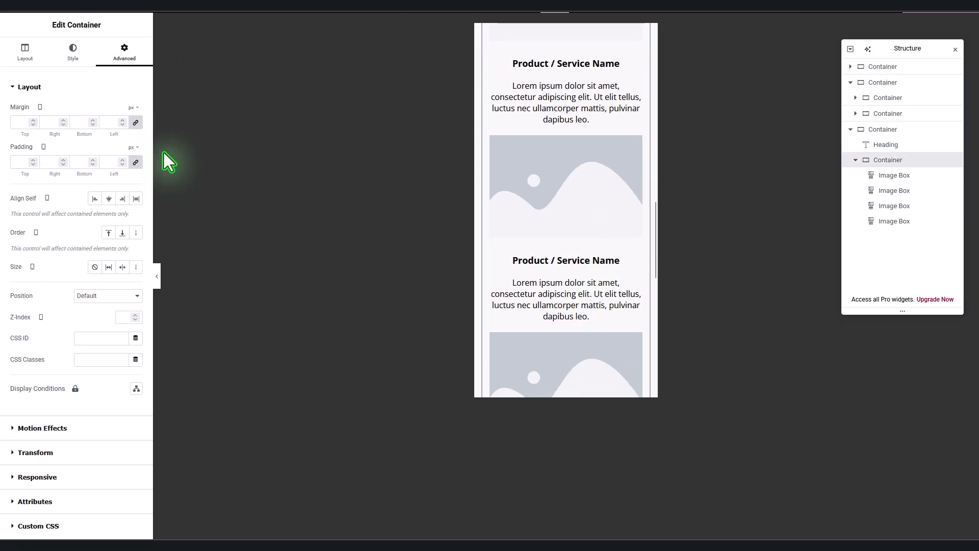
pyautogui.click(136, 124)
pyautogui.click(137, 162)
pyautogui.scroll(3, 574, 325)
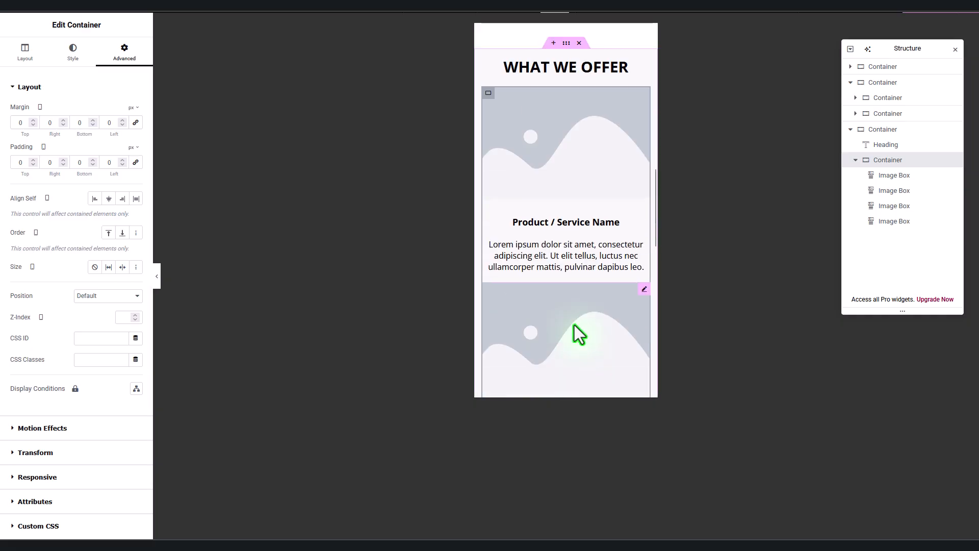
pyautogui.scroll(10, 574, 326)
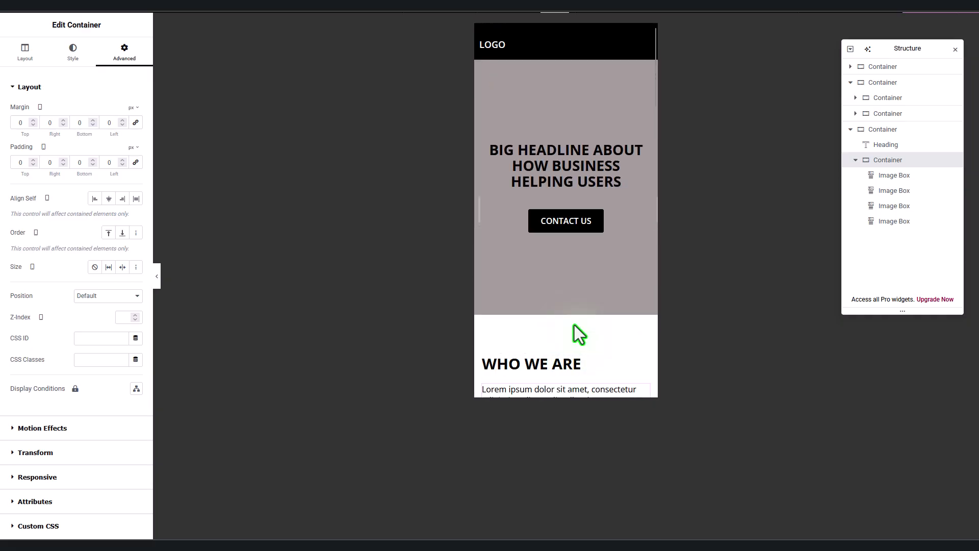
pyautogui.click(498, 6)
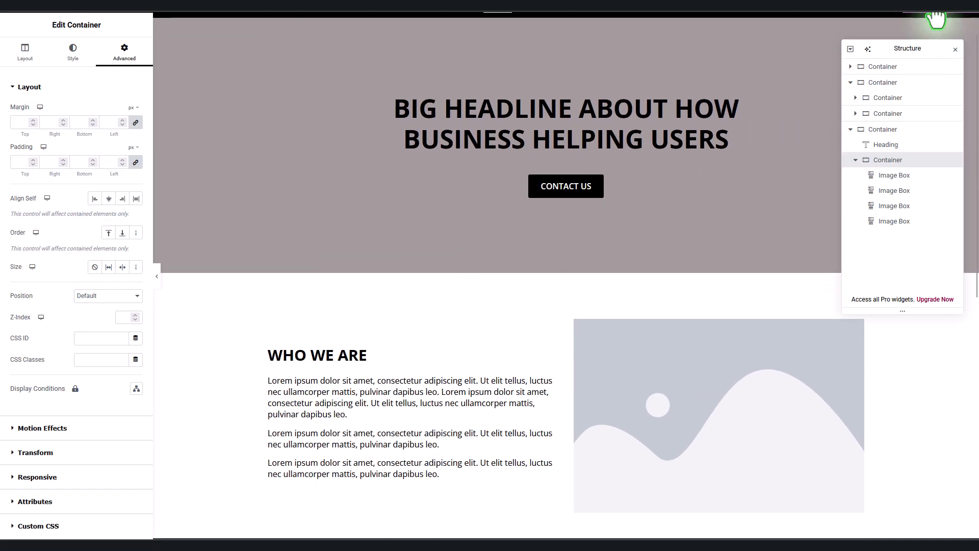
pyautogui.scroll(-6, 607, 284)
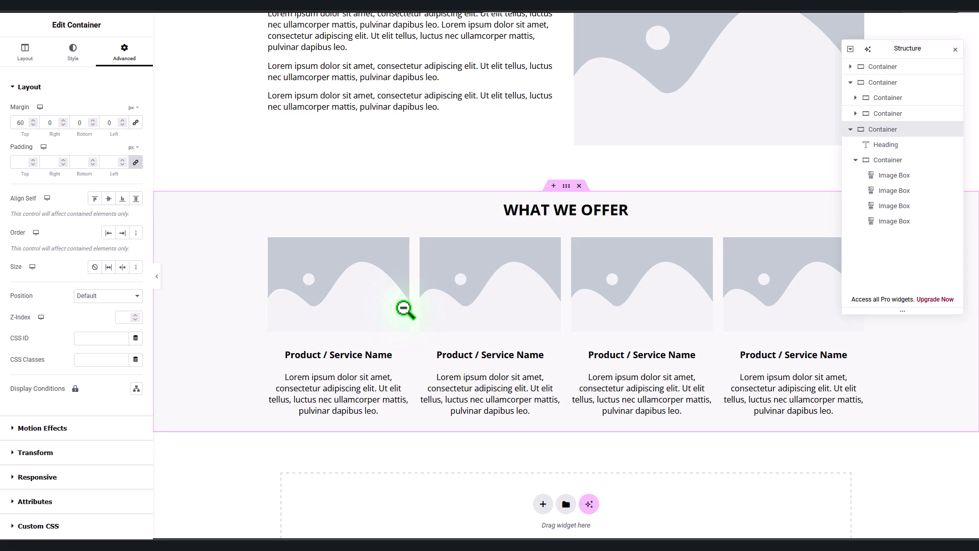
# Step: Give the first image box a pure white #FFFFFF background
pyautogui.click(404, 308)
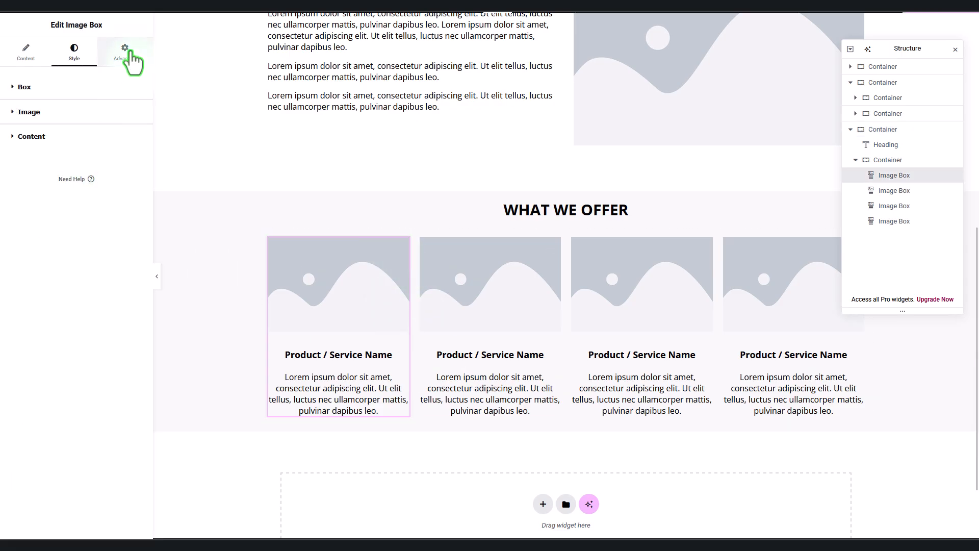
pyautogui.click(128, 53)
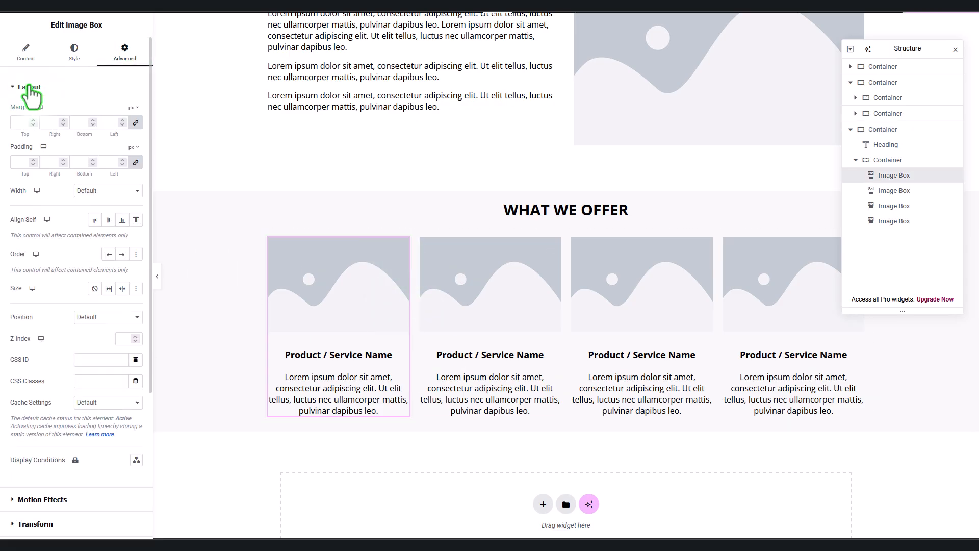
pyautogui.click(30, 87)
pyautogui.click(49, 161)
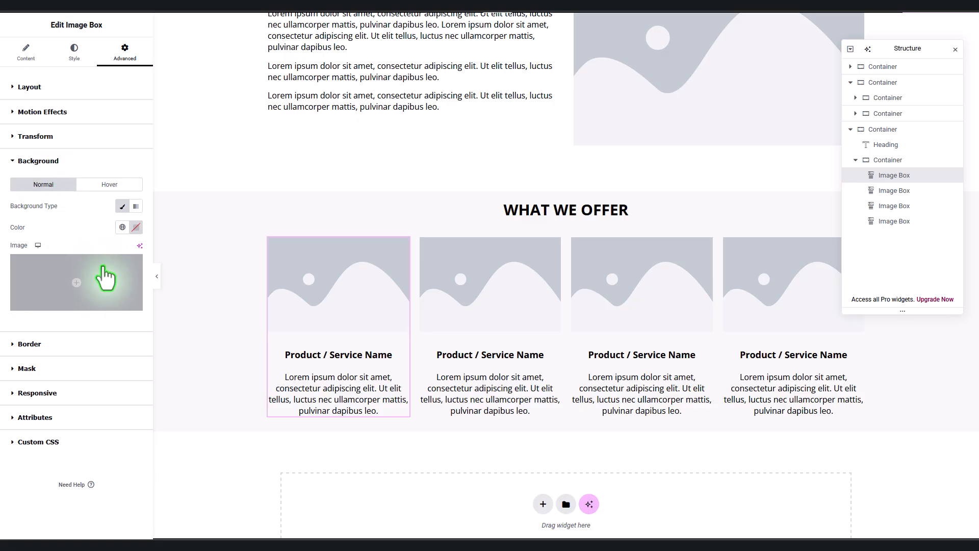
pyautogui.click(136, 227)
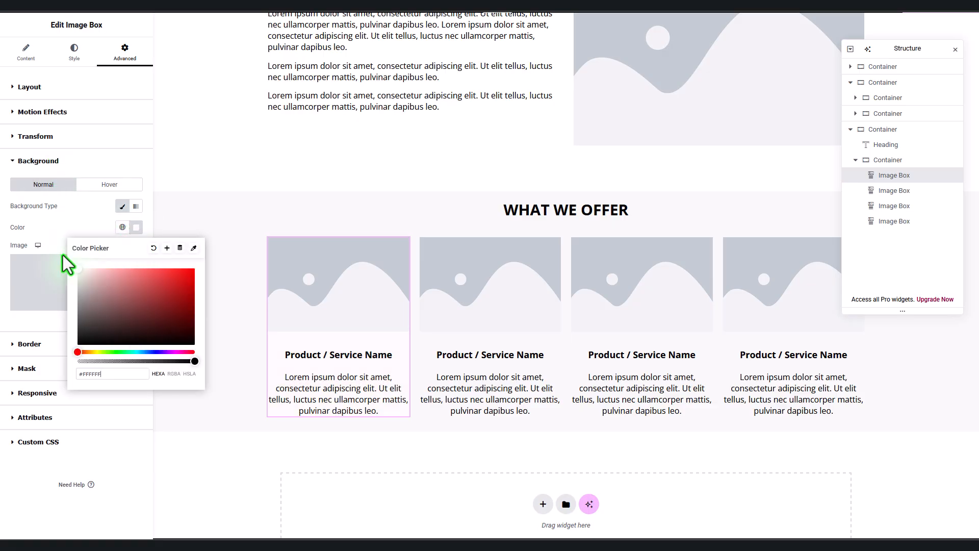
pyautogui.click(83, 221)
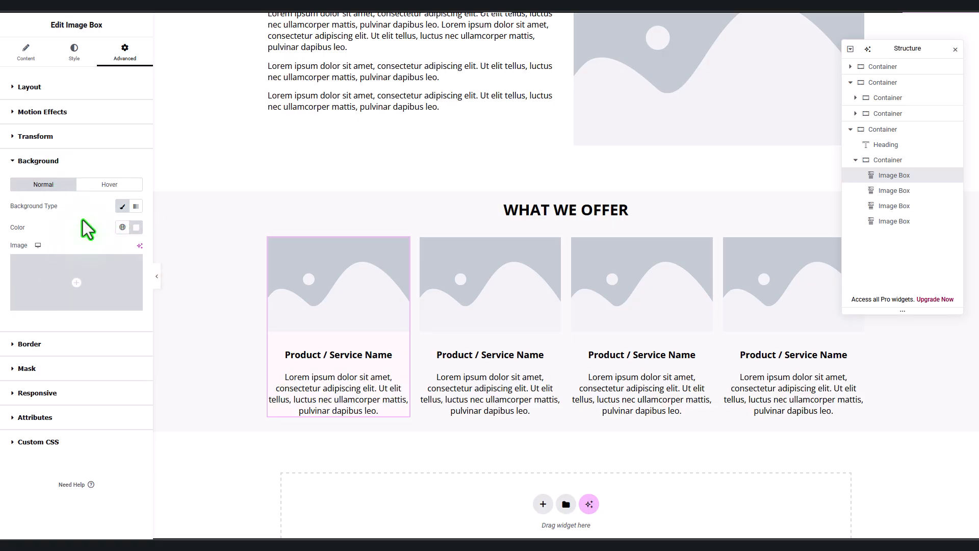
pyautogui.click(137, 229)
pyautogui.moveTo(90, 272); pyautogui.dragTo(53, 252)
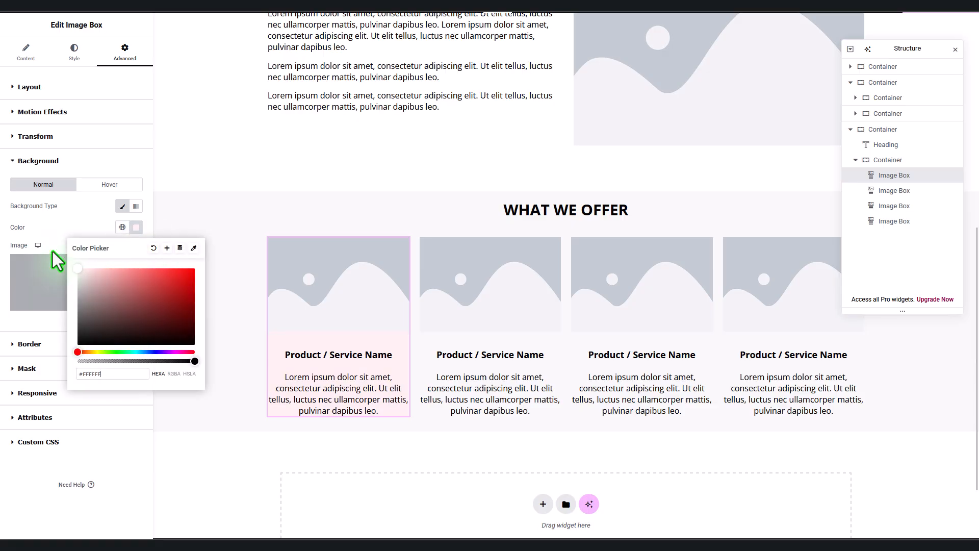
pyautogui.click(74, 219)
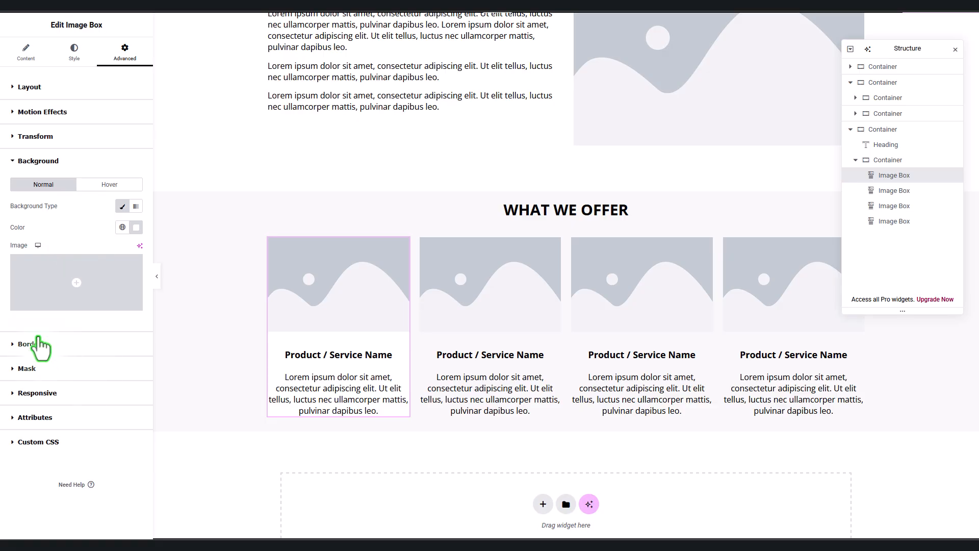
# Step: Add a black box shadow with blur 10 and 0.3 opacity to the first box
pyautogui.click(36, 344)
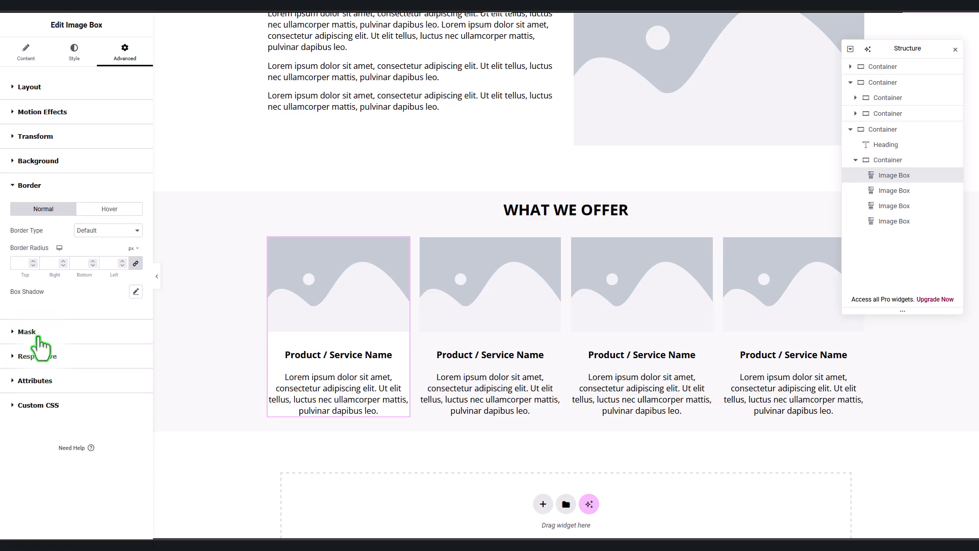
pyautogui.click(136, 292)
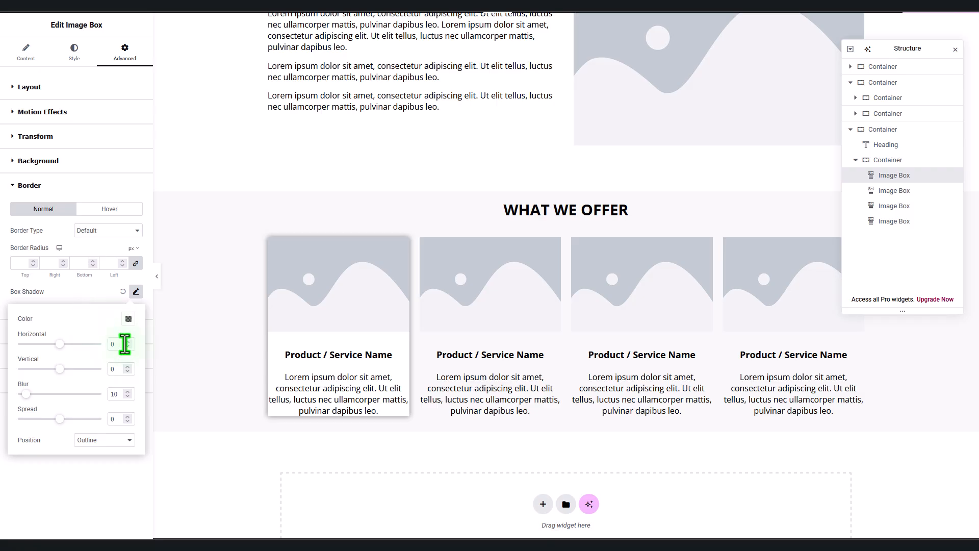
pyautogui.moveTo(119, 394); pyautogui.dragTo(82, 393)
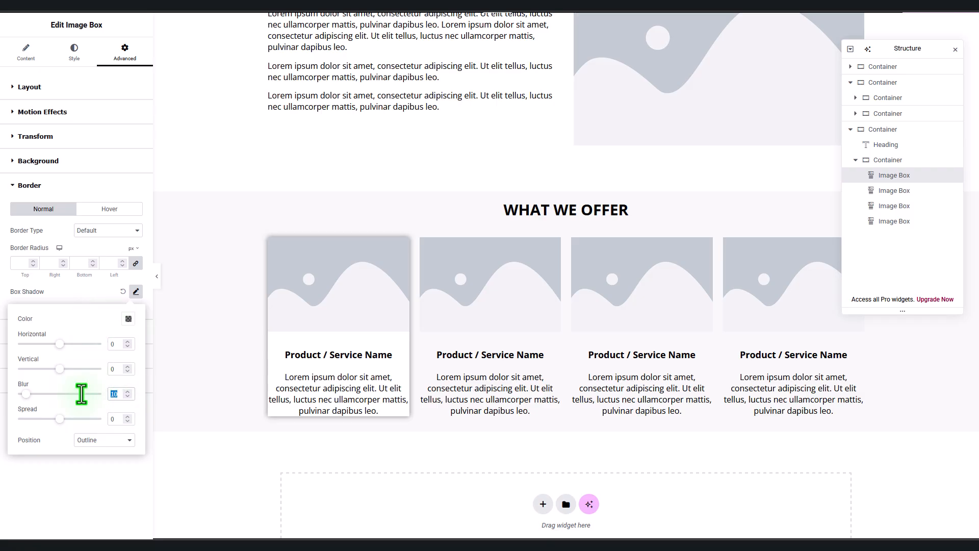
pyautogui.click(128, 319)
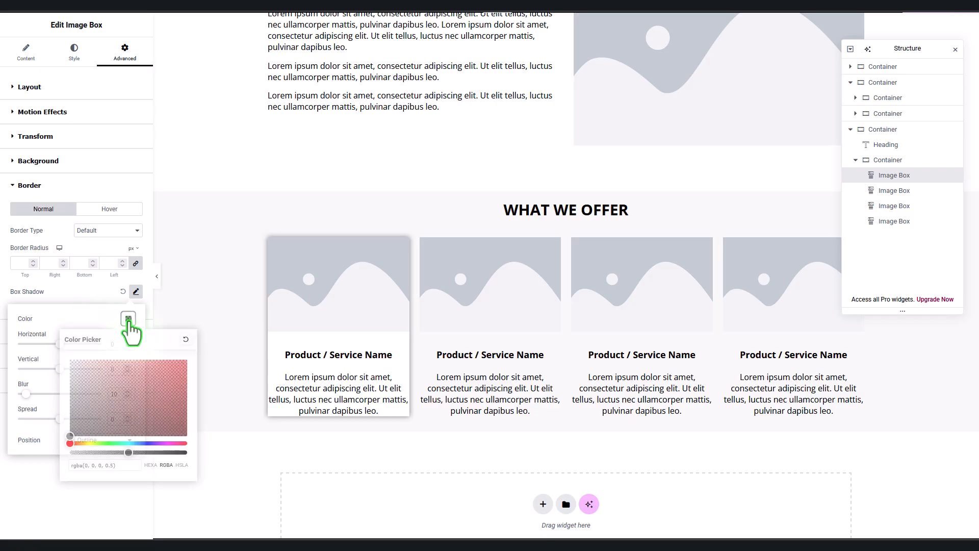
pyautogui.click(110, 466)
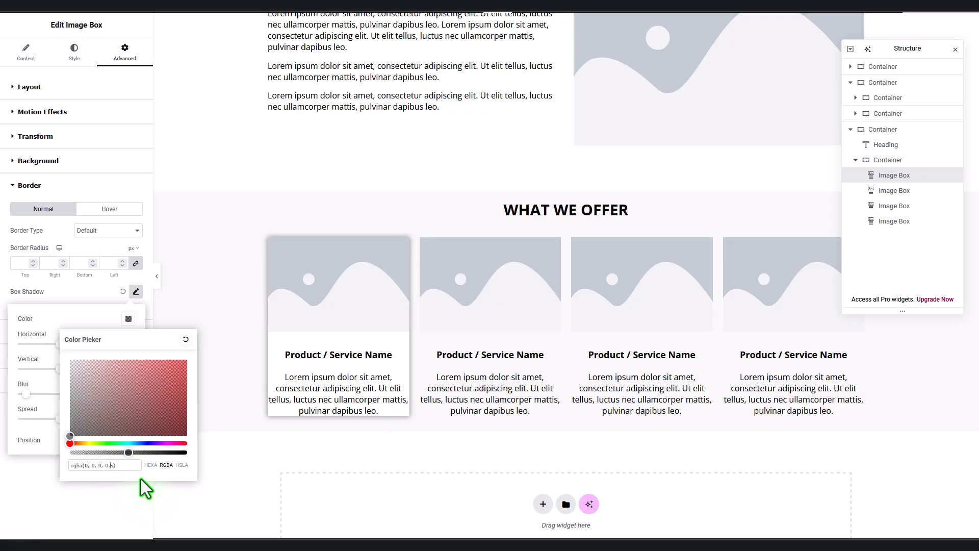
pyautogui.write('3')
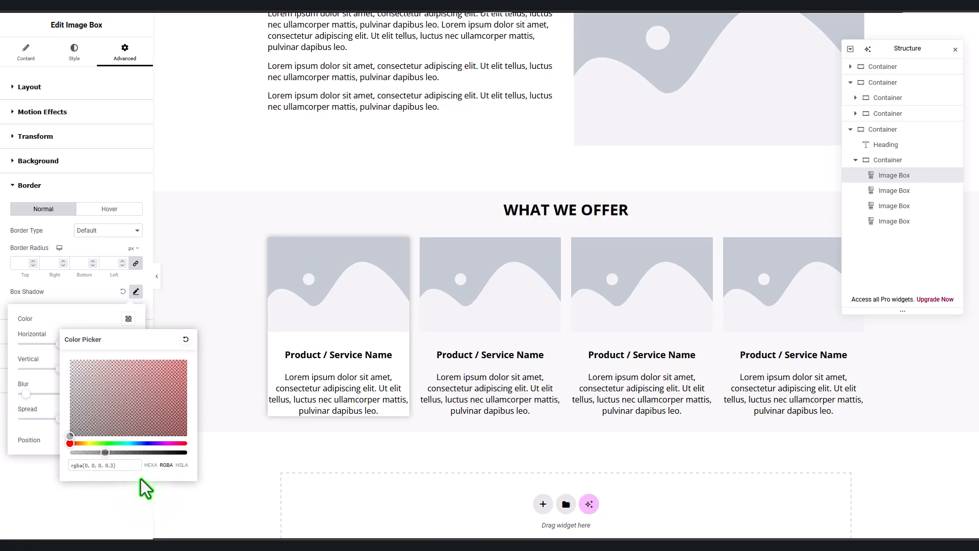
pyautogui.click(115, 190)
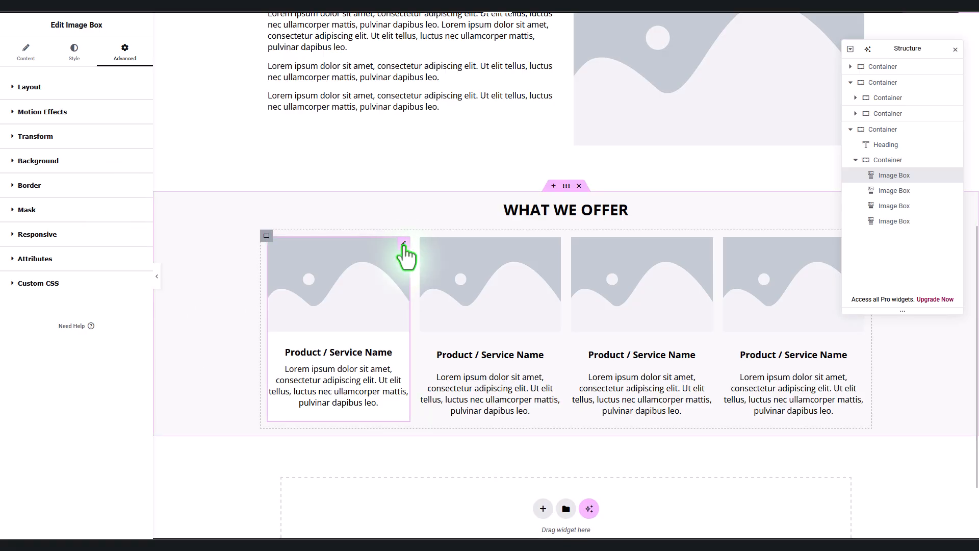
# Step: Copy the first image box and paste its style onto the second, third and fourth boxes
pyautogui.rightClick(406, 255)
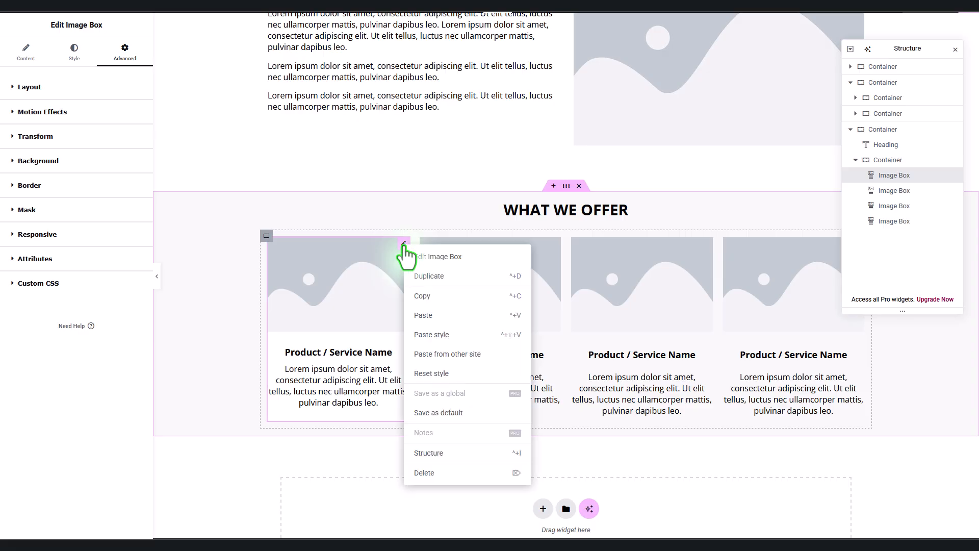
pyautogui.click(424, 295)
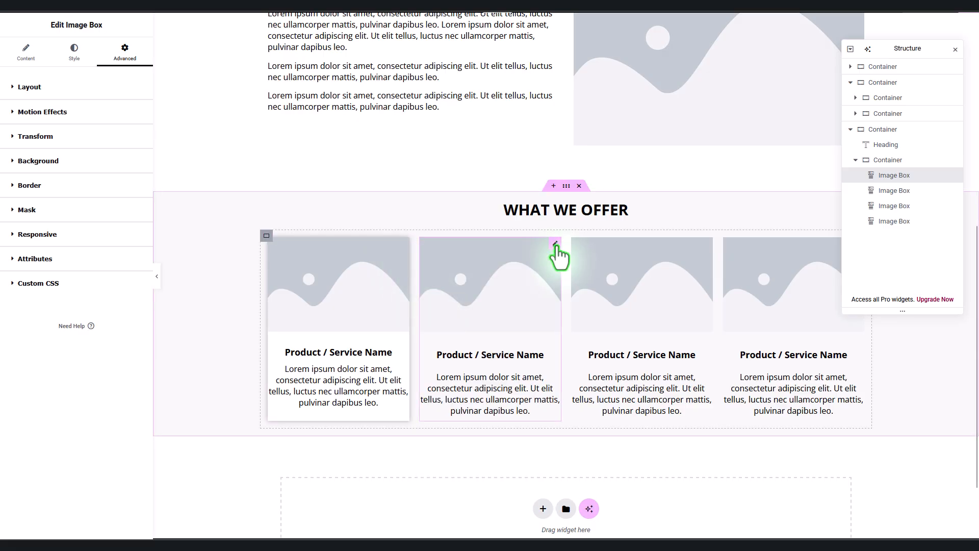
pyautogui.rightClick(564, 372)
pyautogui.click(622, 403)
pyautogui.rightClick(710, 260)
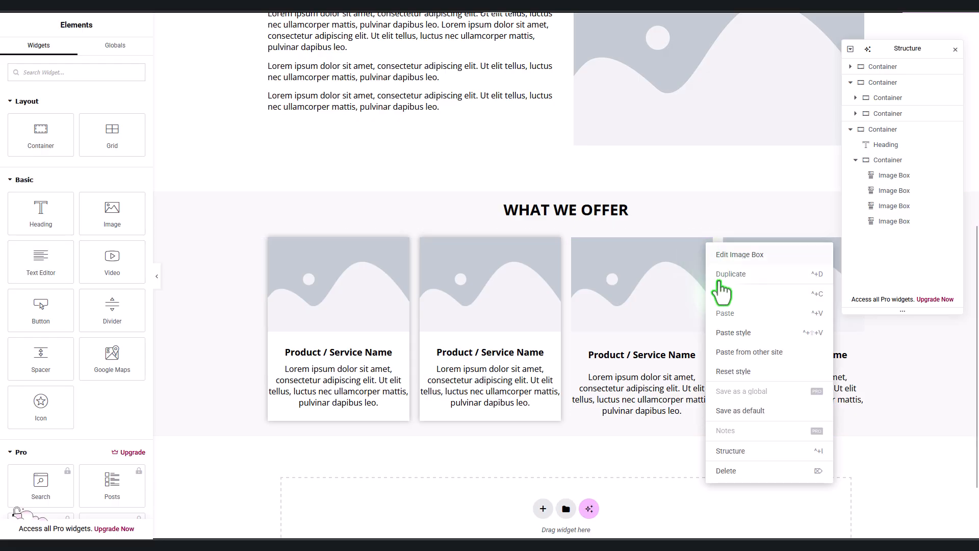
pyautogui.click(729, 400)
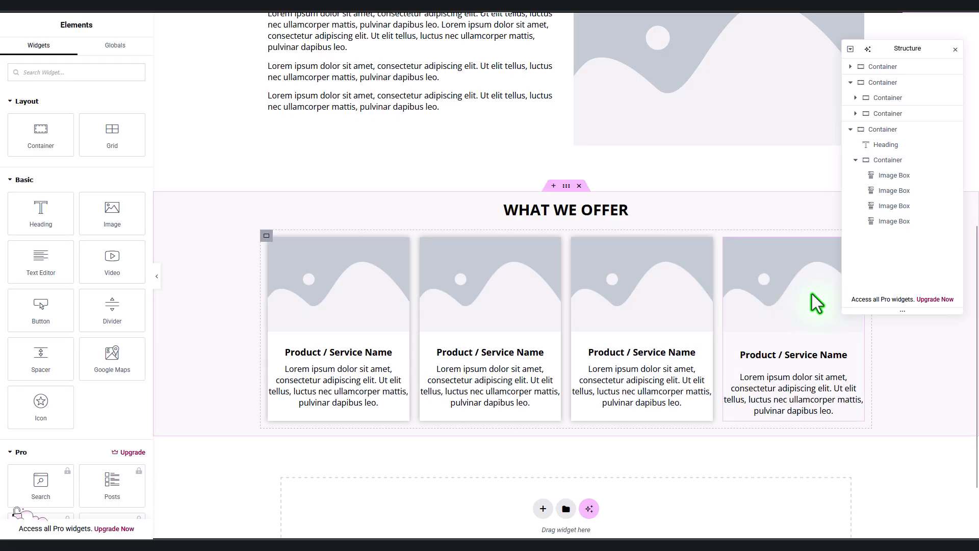
pyautogui.click(822, 258)
pyautogui.rightClick(823, 256)
pyautogui.click(862, 349)
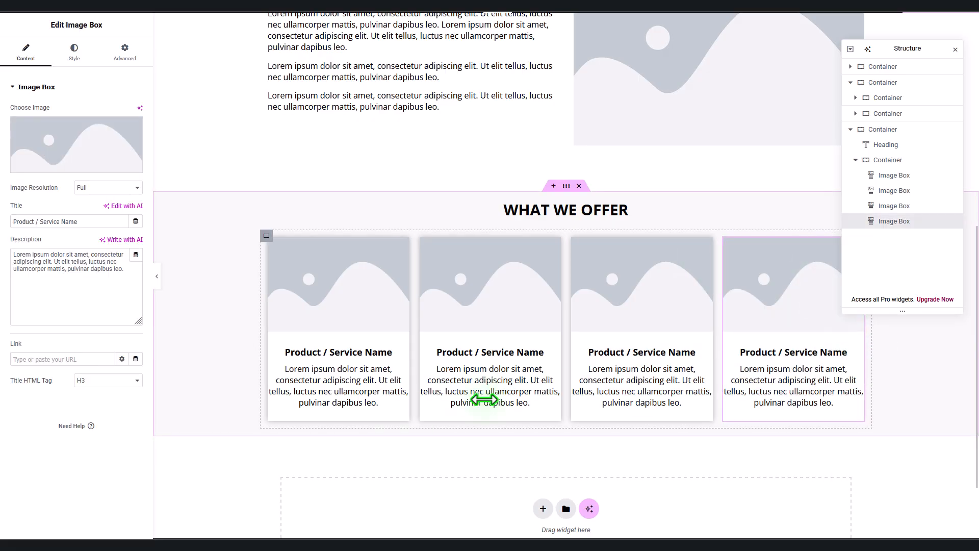
# Step: Add a centred Button labelled LEARN MORE below the four cards
pyautogui.click(45, 32)
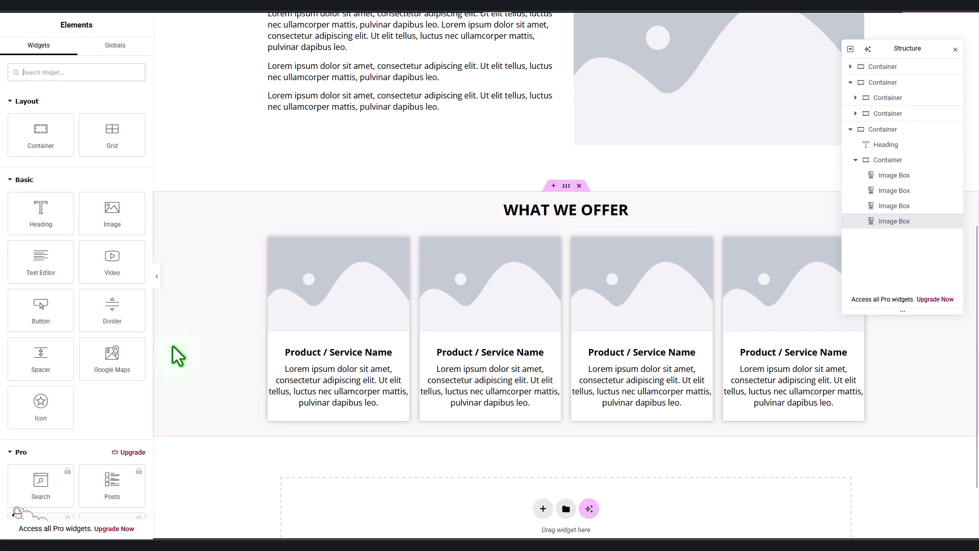
pyautogui.moveTo(31, 306); pyautogui.dragTo(546, 437)
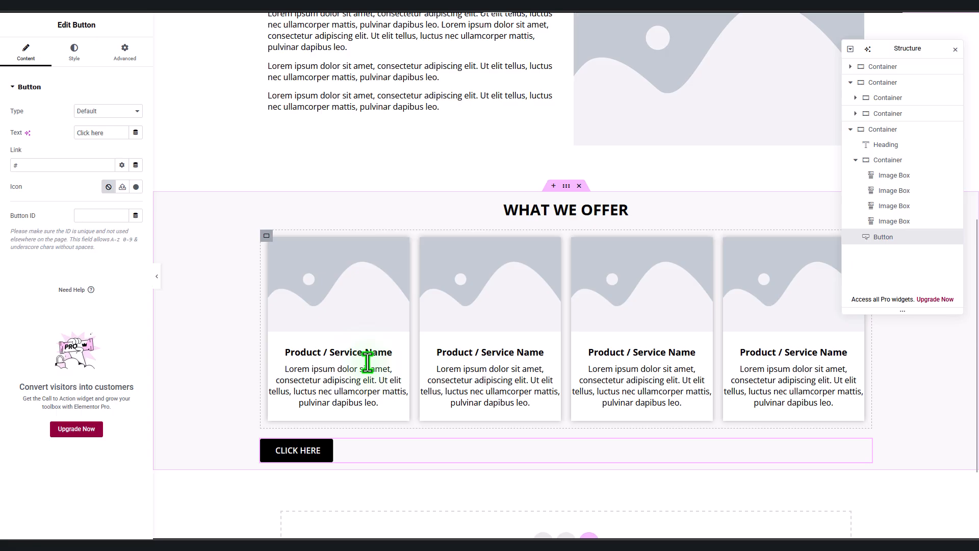
pyautogui.click(74, 51)
pyautogui.click(99, 109)
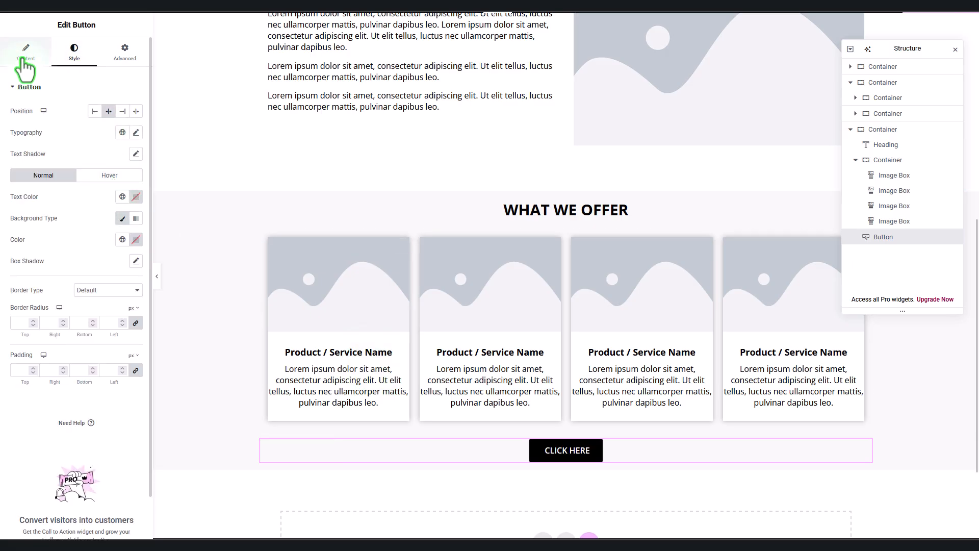
pyautogui.click(26, 51)
pyautogui.moveTo(106, 134); pyautogui.dragTo(17, 137)
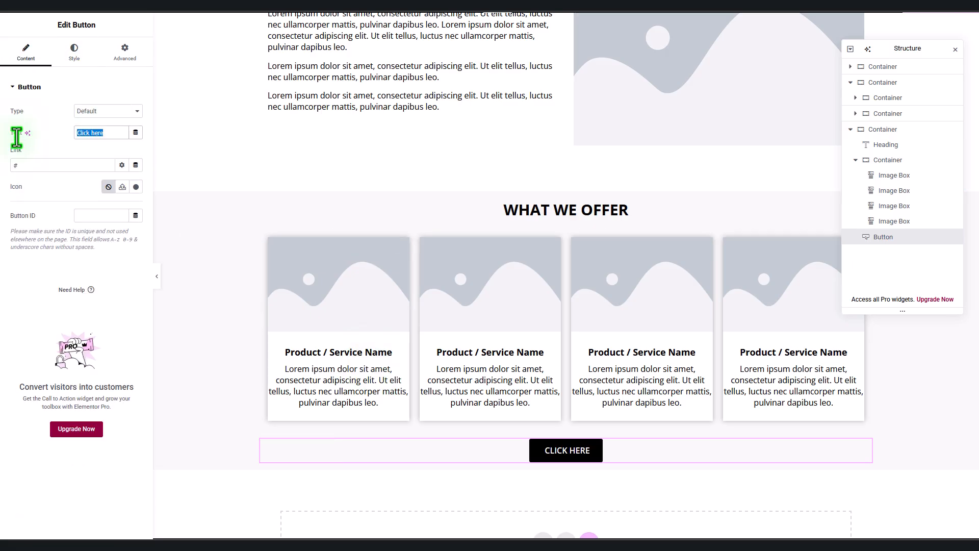
pyautogui.write('LEARN M')
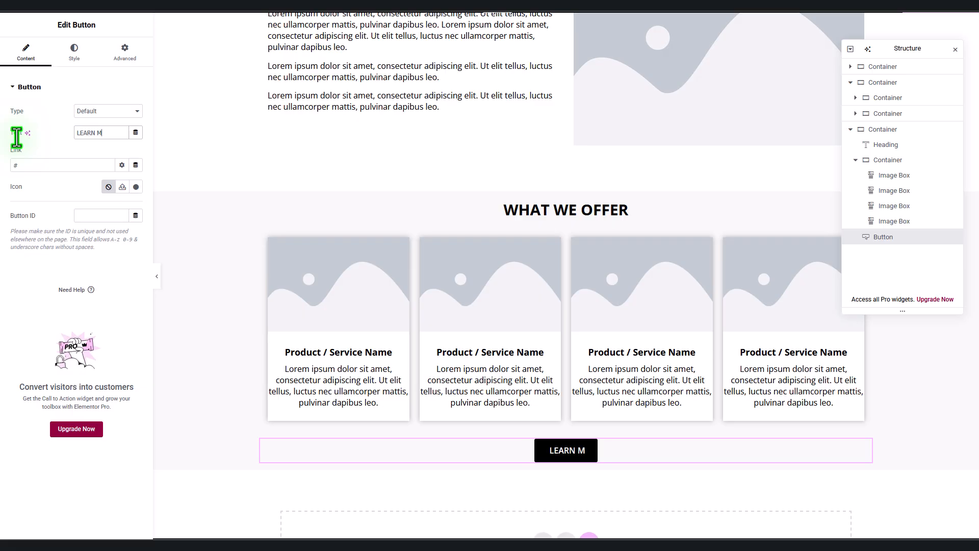
pyautogui.write('OR')
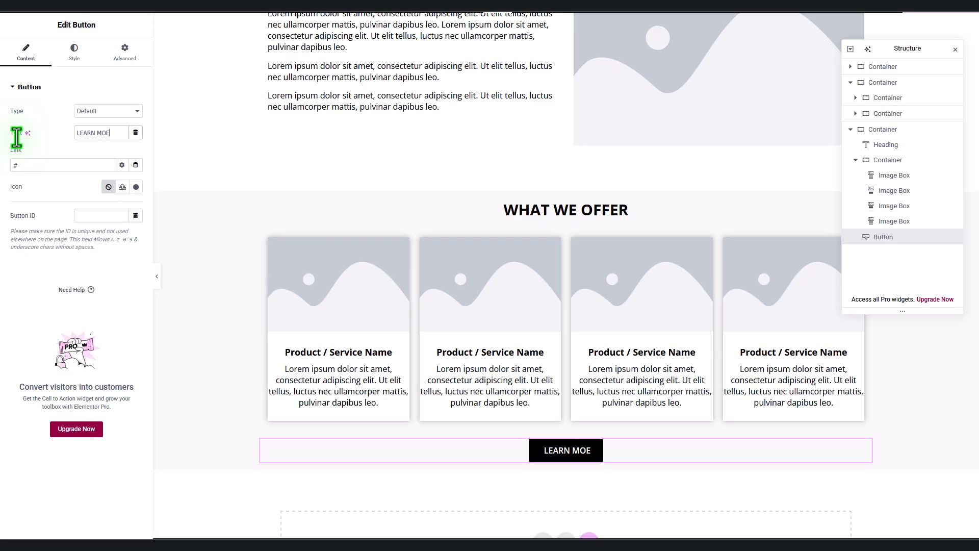
pyautogui.press('BackSpace')
pyautogui.write('RE')
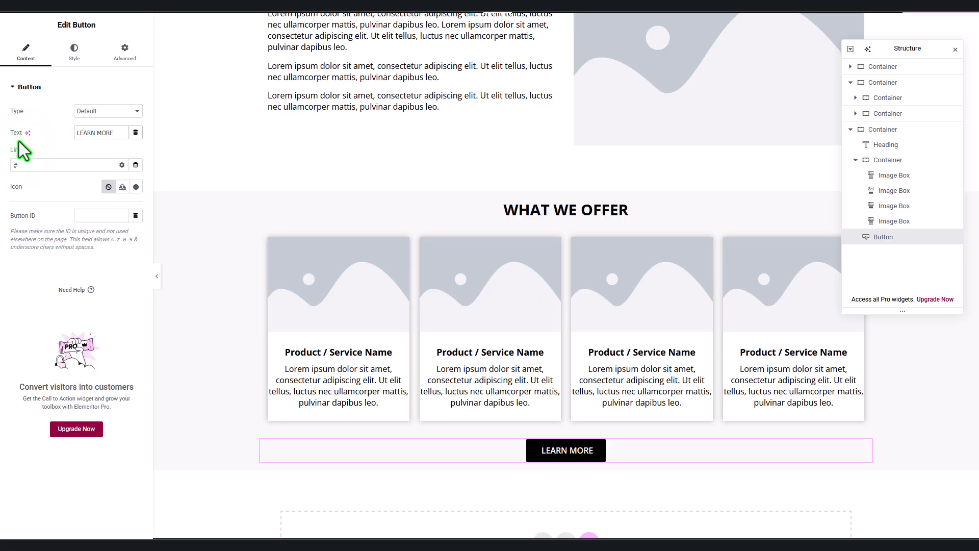
# Step: Set the WHAT WE OFFER section's top and bottom padding to 60
pyautogui.click(566, 186)
pyautogui.click(125, 52)
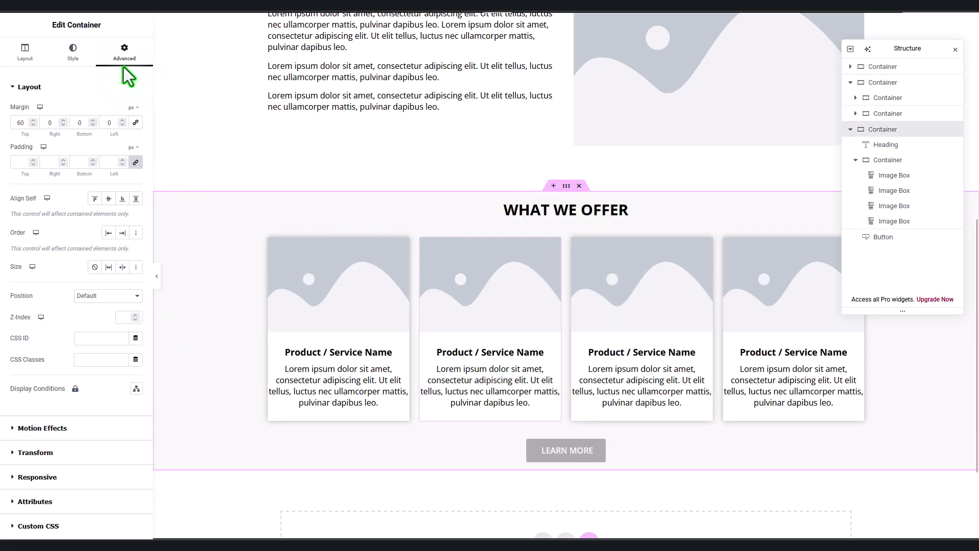
pyautogui.click(136, 162)
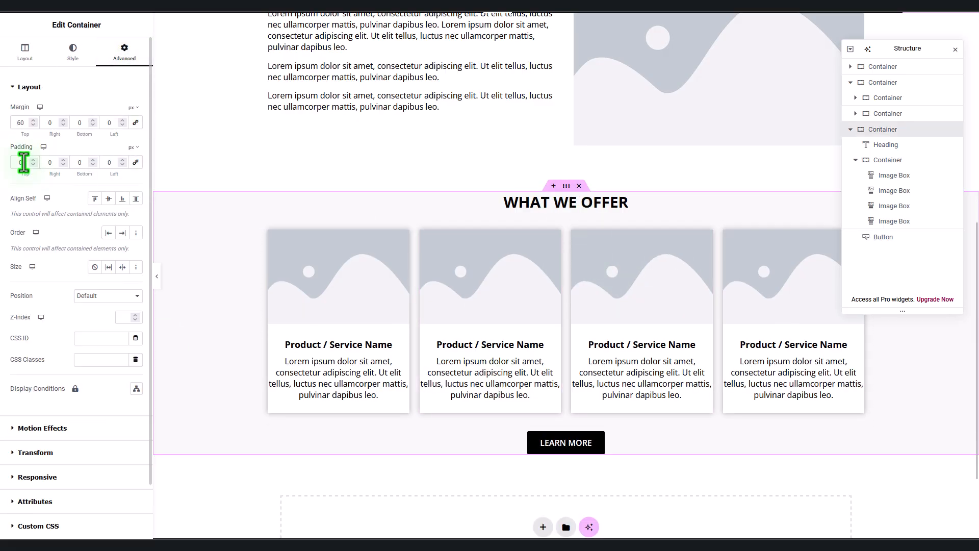
pyautogui.write('60')
pyautogui.press('Tab')
pyautogui.press('Tab')
pyautogui.write('60')
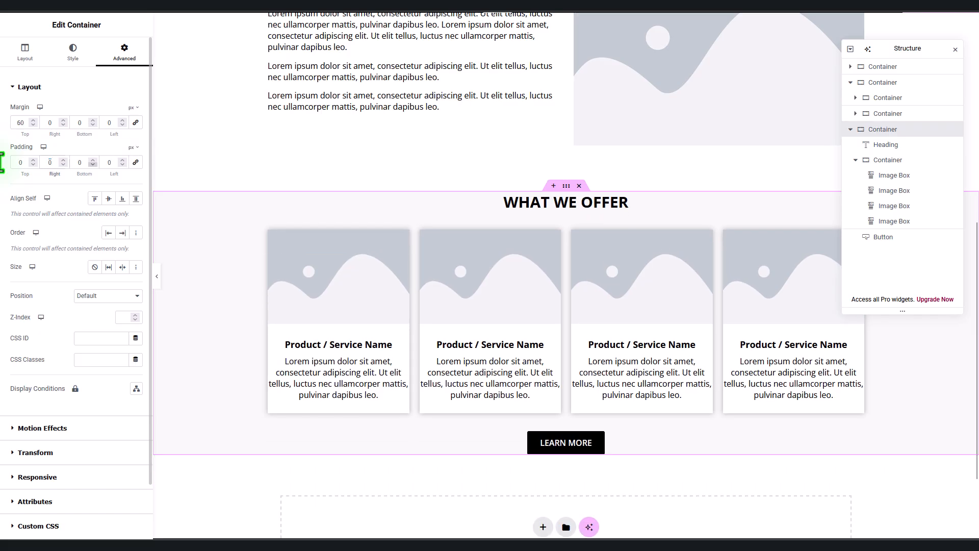
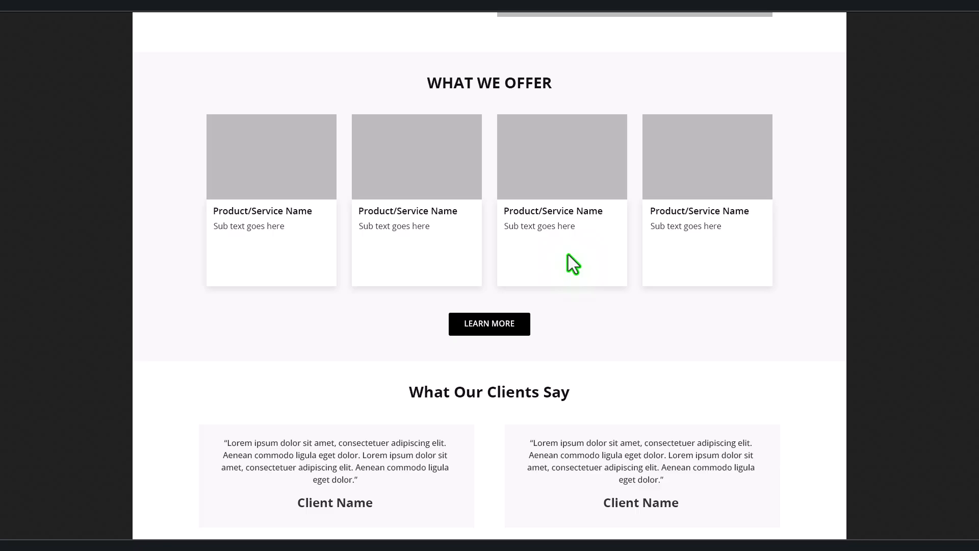
# Step: Scroll down to the empty area below the What We Offer section
pyautogui.scroll(-6, 572, 258)
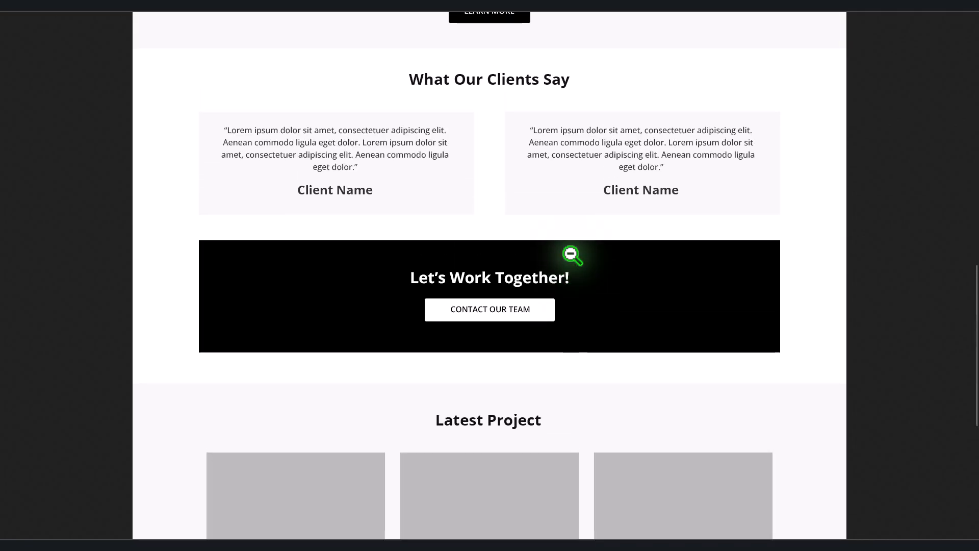
pyautogui.scroll(3, 572, 255)
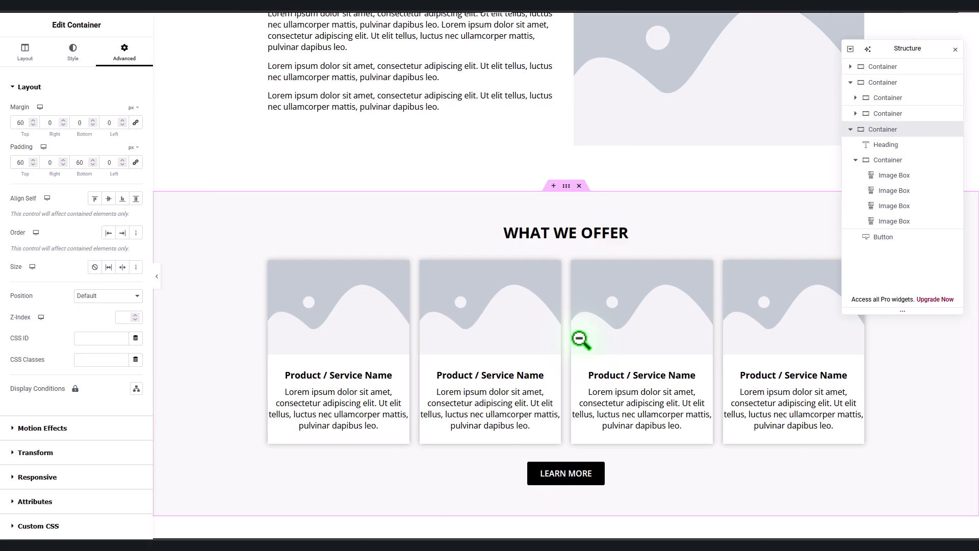
pyautogui.scroll(-3, 582, 339)
# Step: Add a one-column Flexbox section below What We Offer with a 60 top margin
pyautogui.click(541, 423)
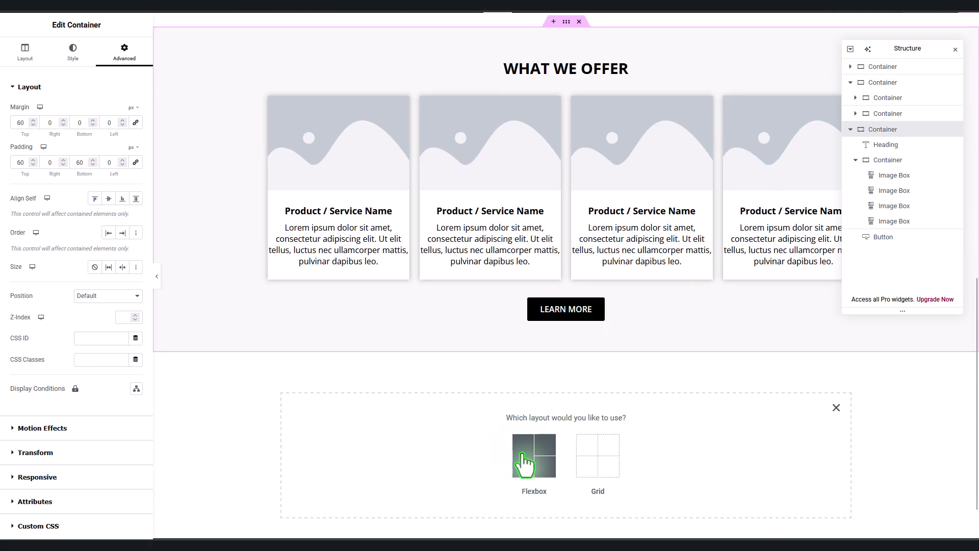
pyautogui.click(522, 457)
pyautogui.scroll(-1, 686, 399)
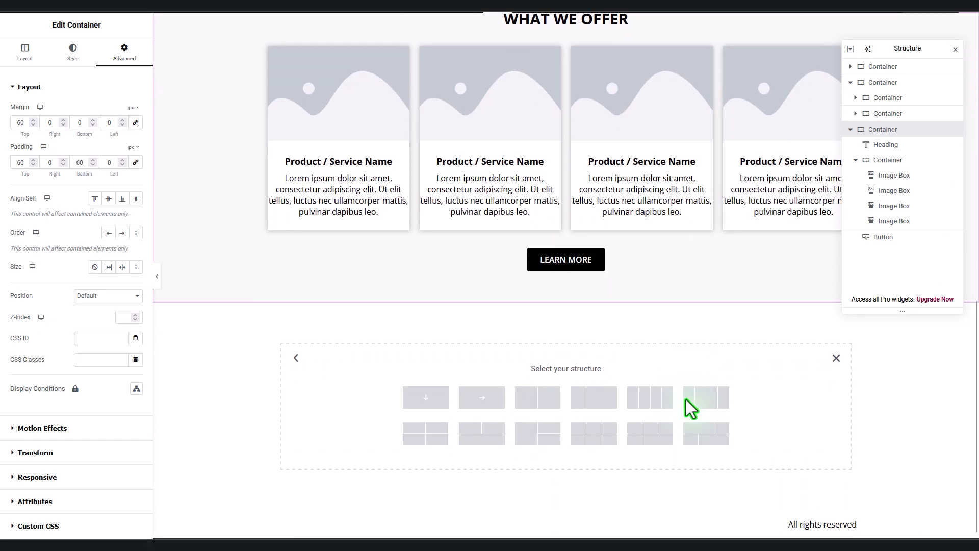
pyautogui.click(418, 397)
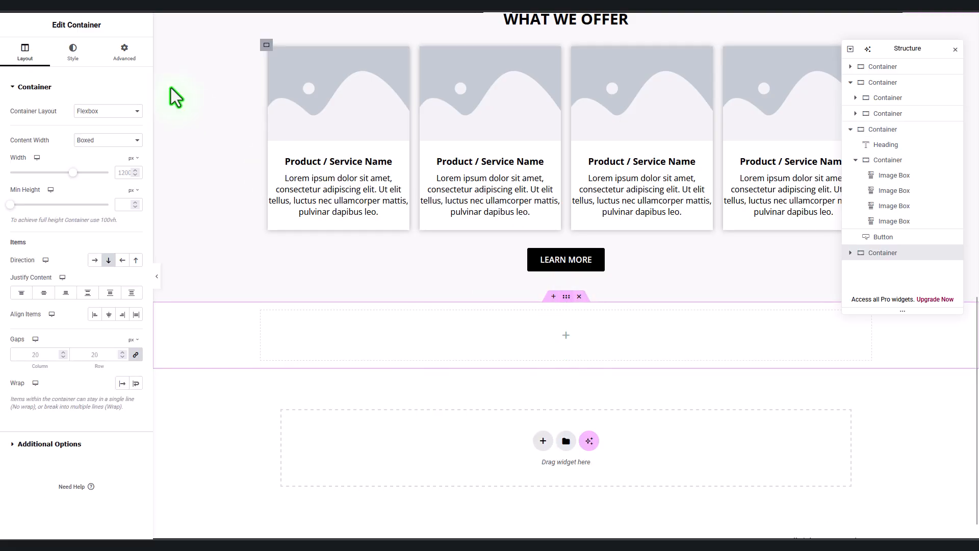
pyautogui.click(126, 54)
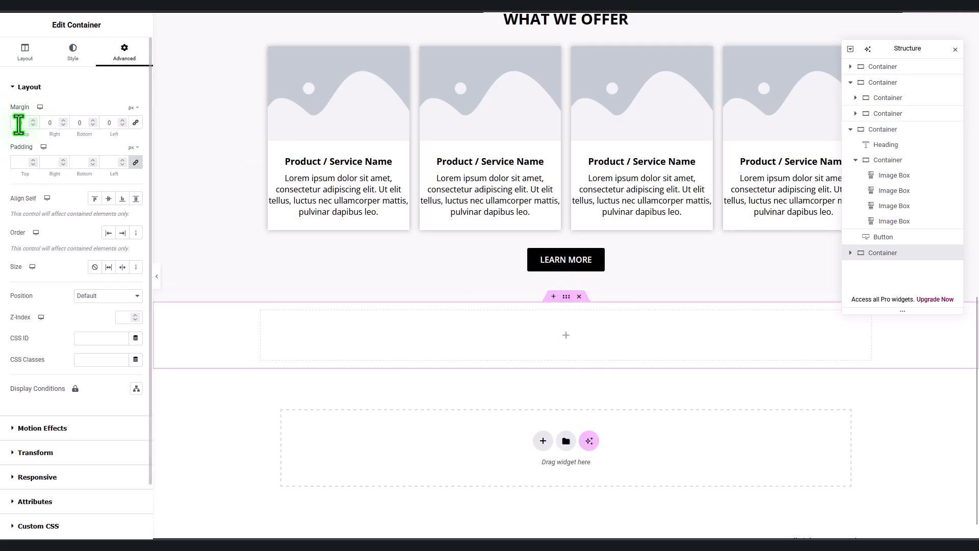
pyautogui.write('60')
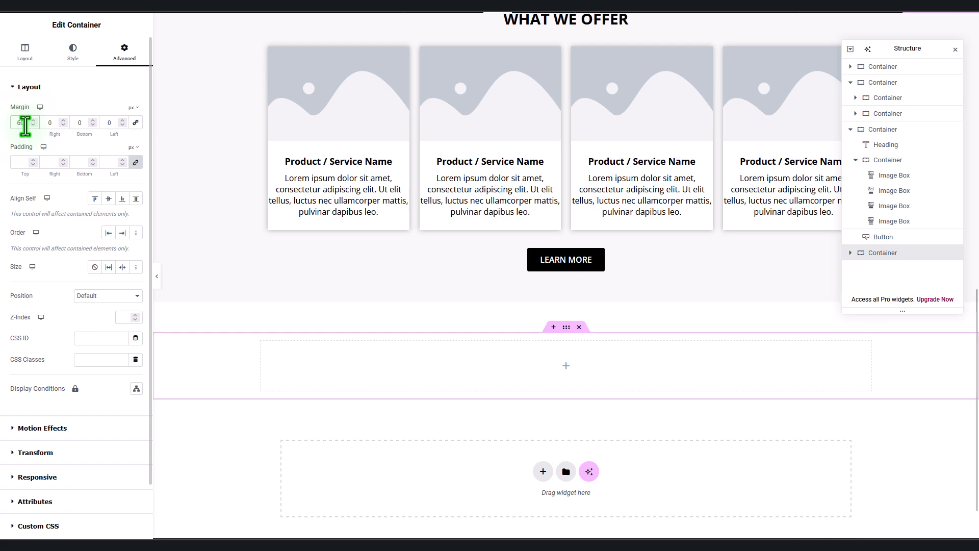
# Step: Add a centred heading reading WHAT OUR CLIENTS SAY
pyautogui.click(47, 10)
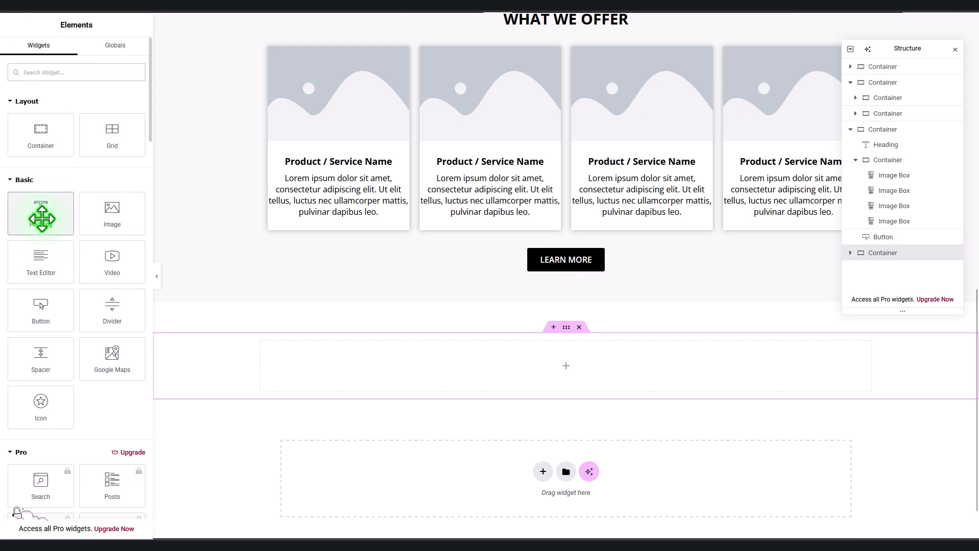
pyautogui.click(40, 214)
pyautogui.moveTo(99, 128); pyautogui.dragTo(4, 131)
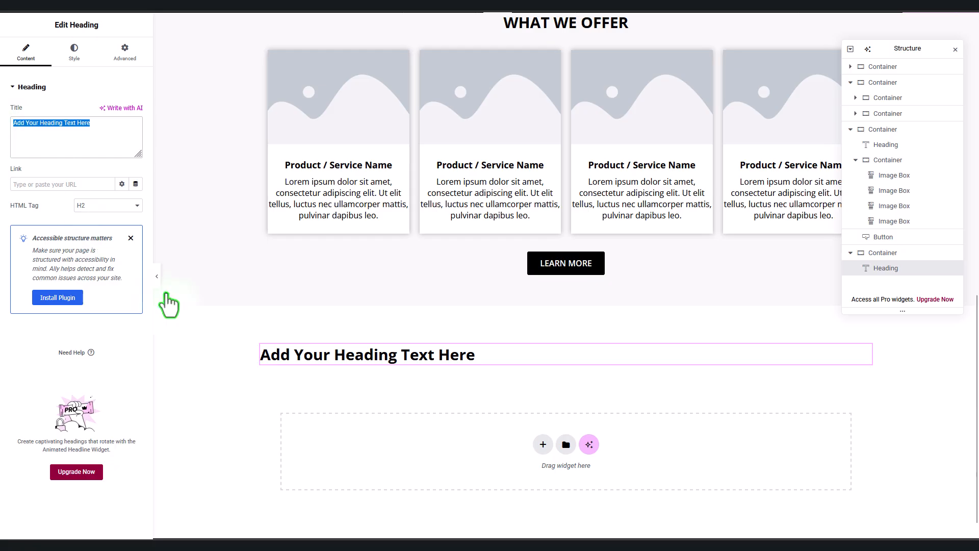
pyautogui.click(75, 56)
pyautogui.click(108, 111)
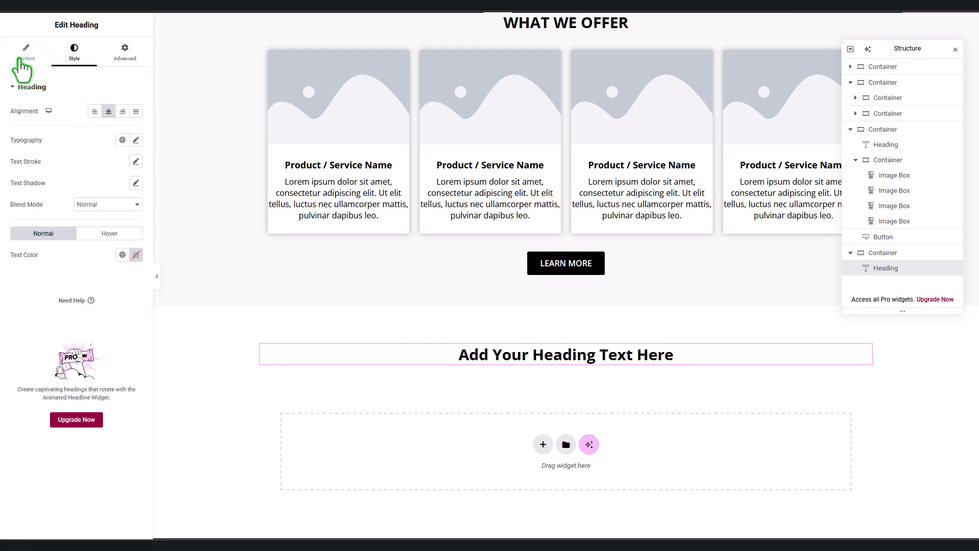
pyautogui.click(23, 65)
pyautogui.moveTo(99, 128); pyautogui.dragTo(2, 131)
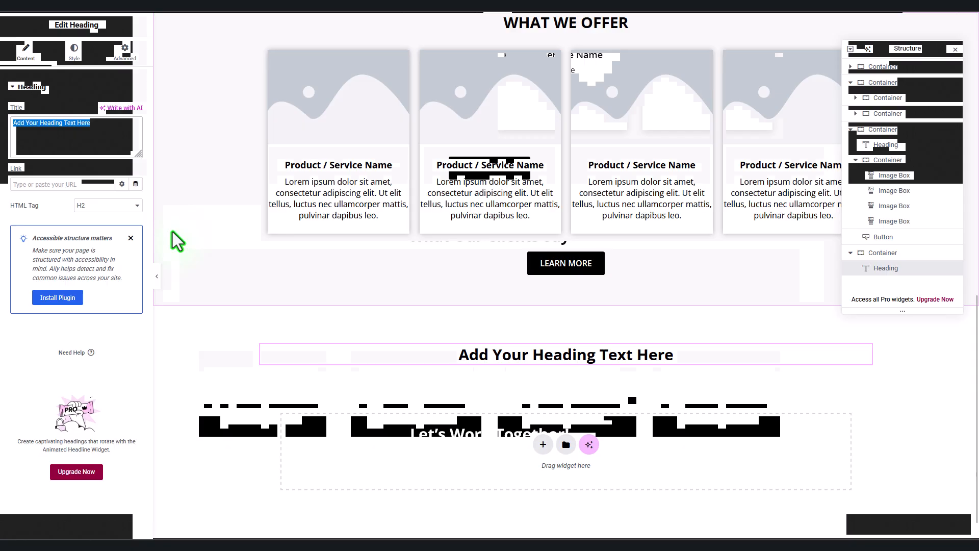
pyautogui.write('WHAT O')
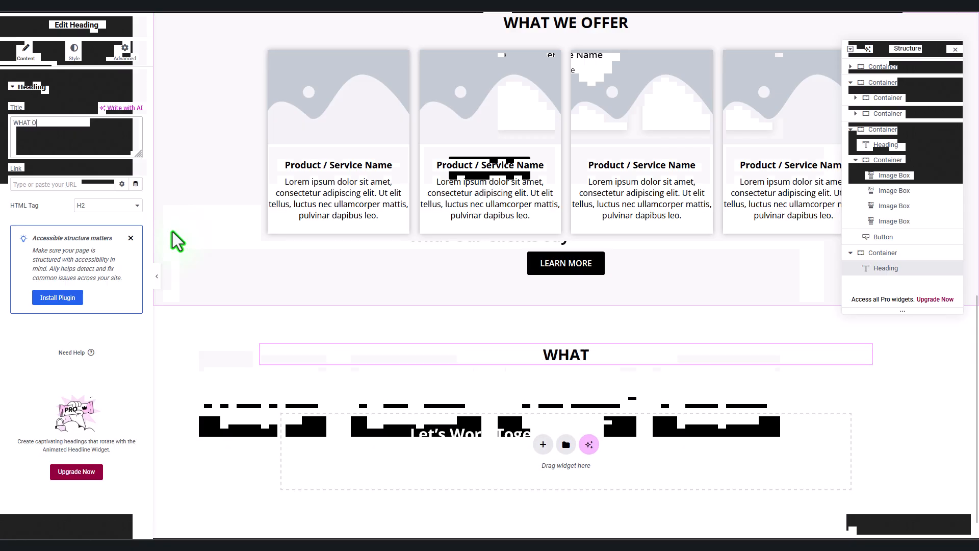
pyautogui.write('UR CLIE')
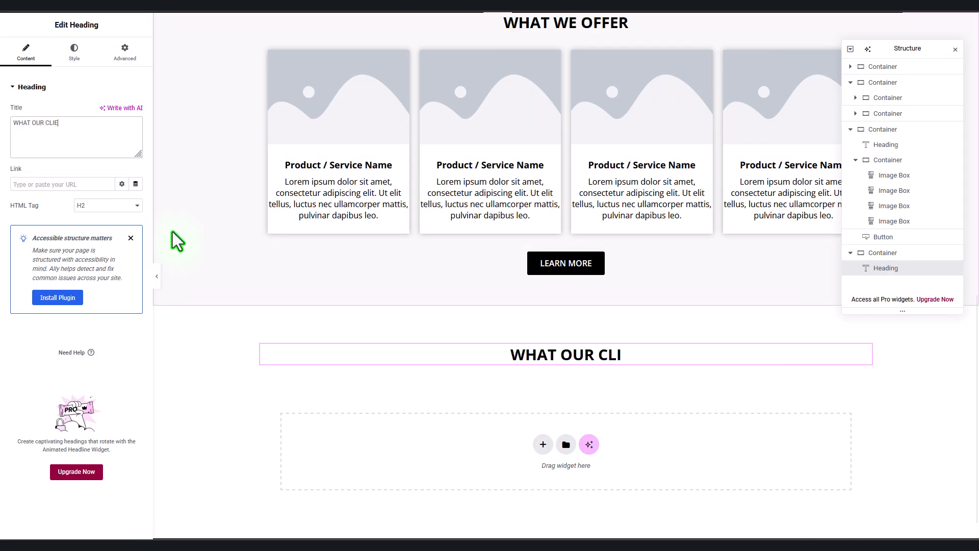
pyautogui.write('NTS SAY')
pyautogui.press('Return')
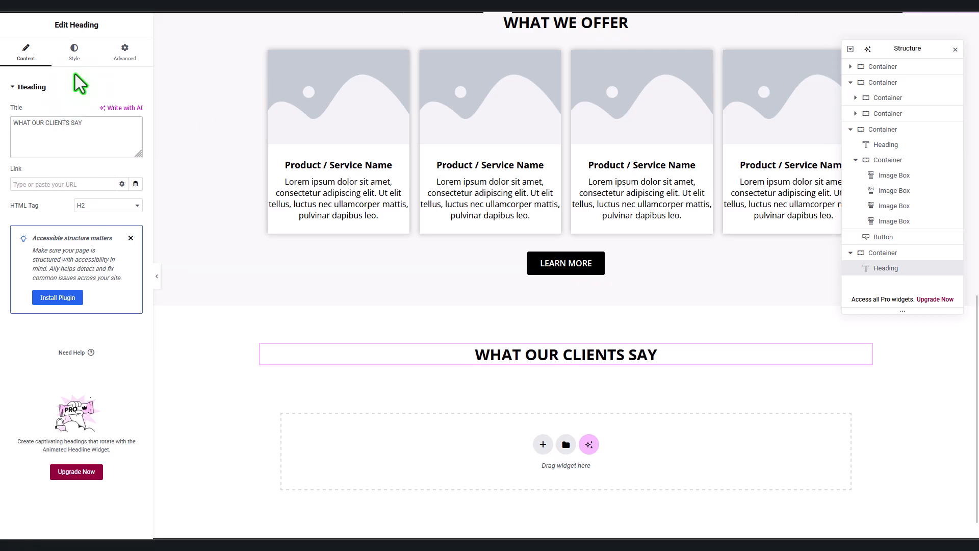
pyautogui.click(45, 13)
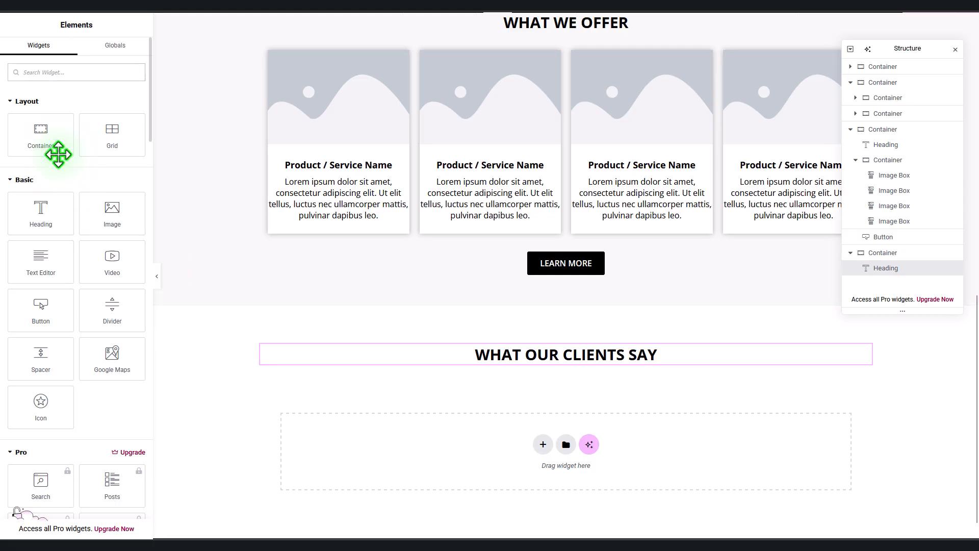
# Step: Add an empty container below the heading with a Text Editor block inside
pyautogui.moveTo(47, 136); pyautogui.dragTo(570, 359)
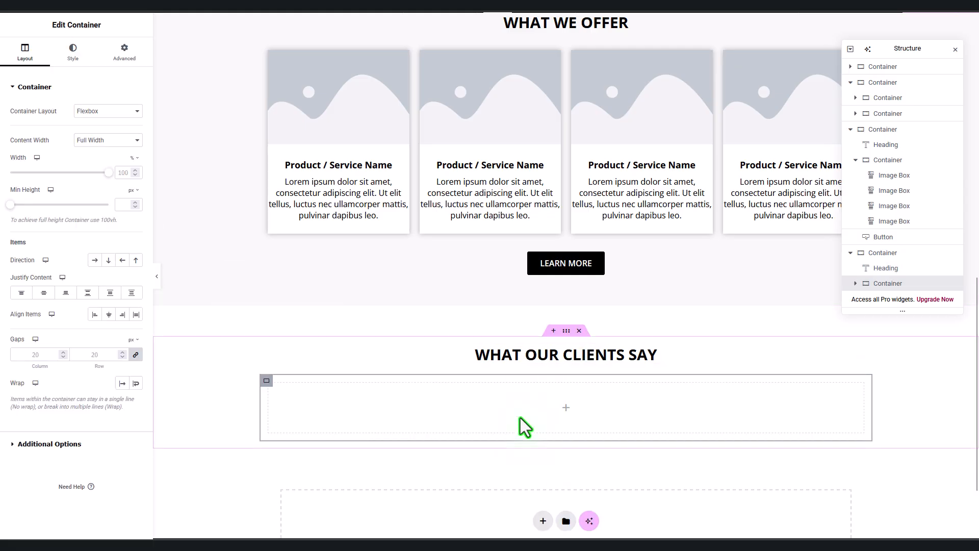
pyautogui.click(49, 13)
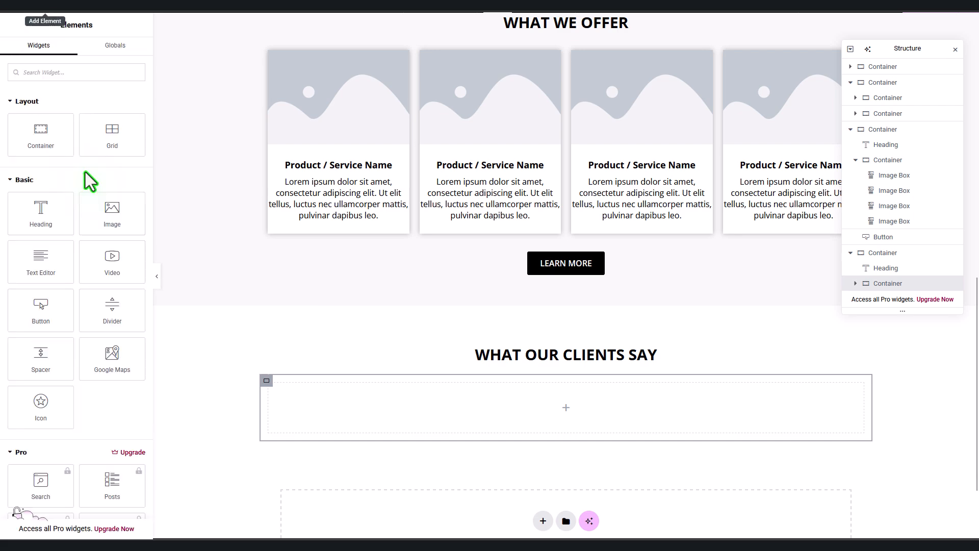
pyautogui.moveTo(37, 260); pyautogui.dragTo(362, 410)
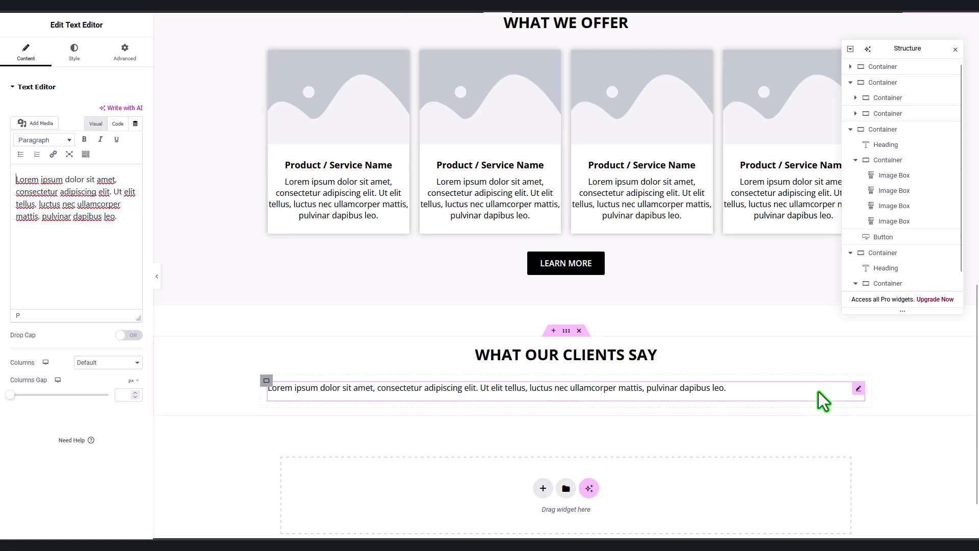
pyautogui.rightClick(860, 395)
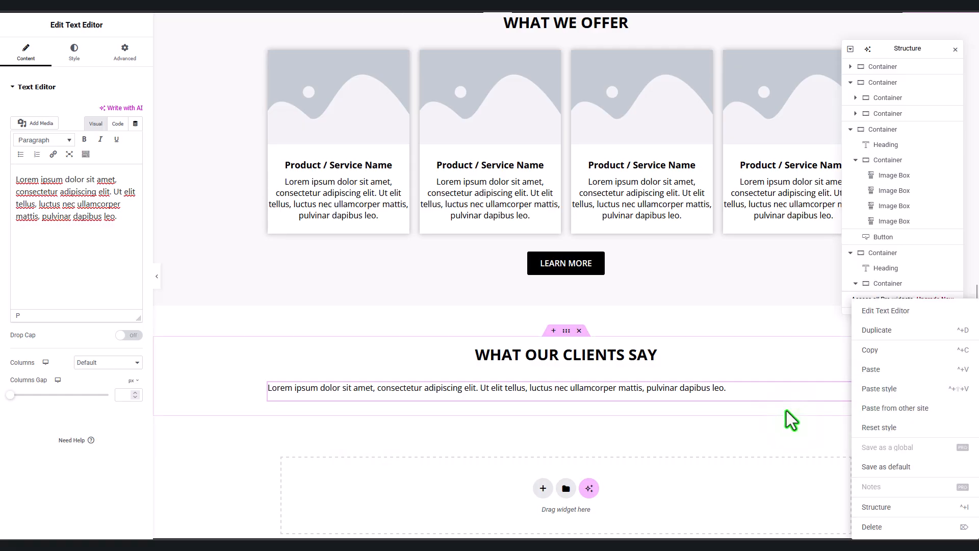
pyautogui.press('Escape')
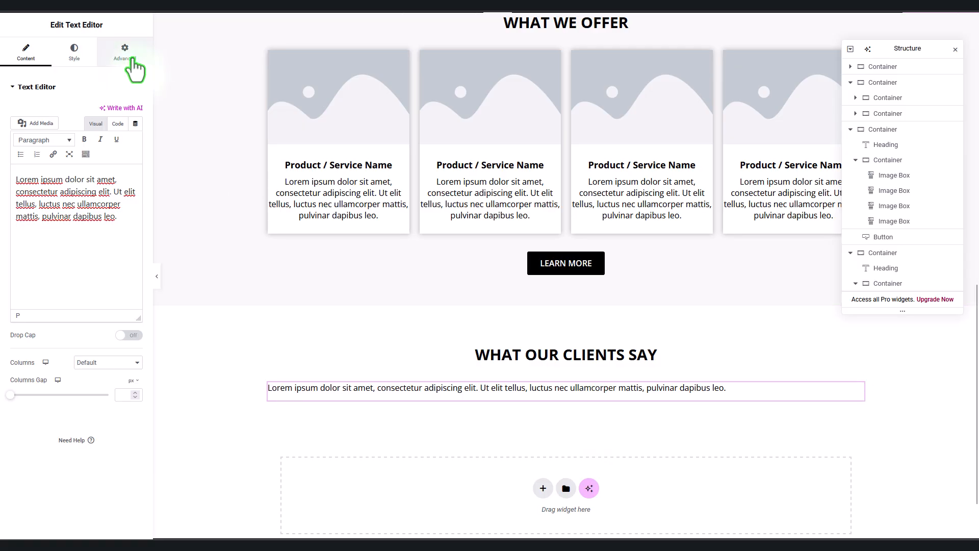
# Step: Give the text block a classic bg01 global-colour background and custom spacing values
pyautogui.click(132, 60)
pyautogui.scroll(-2, 72, 376)
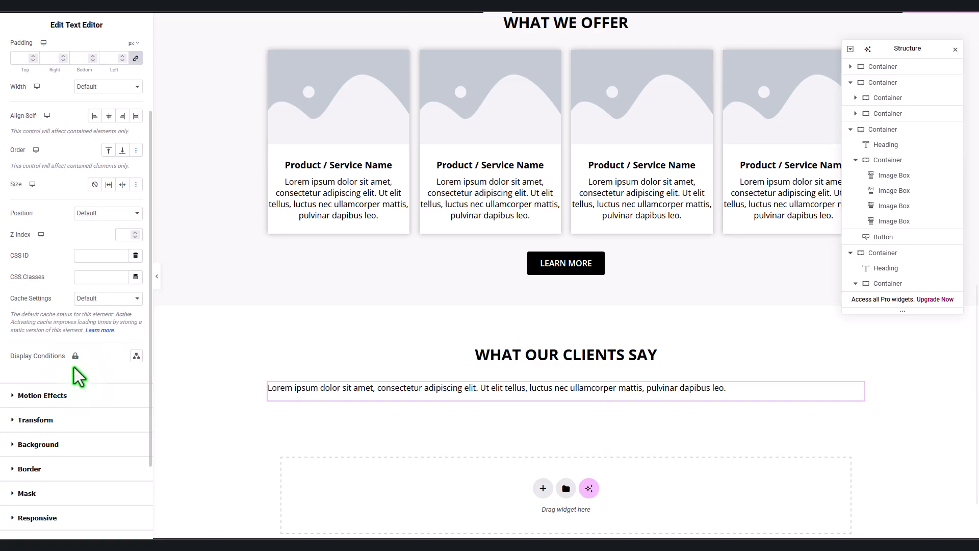
pyautogui.click(59, 452)
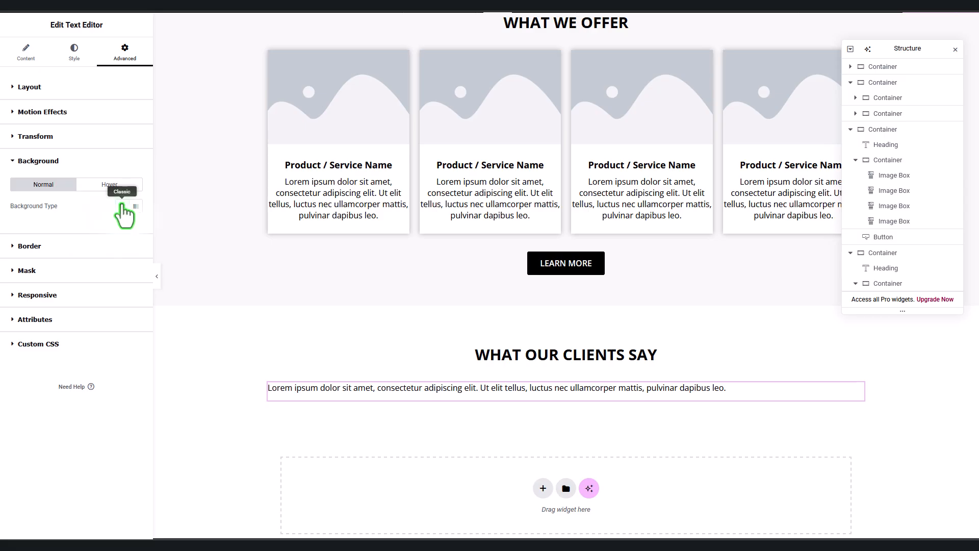
pyautogui.click(122, 206)
pyautogui.click(123, 227)
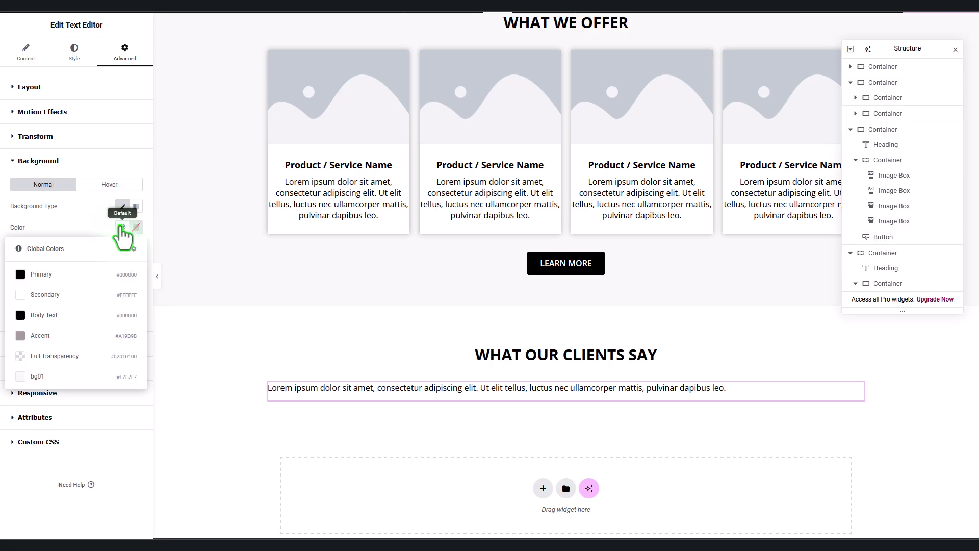
pyautogui.click(122, 384)
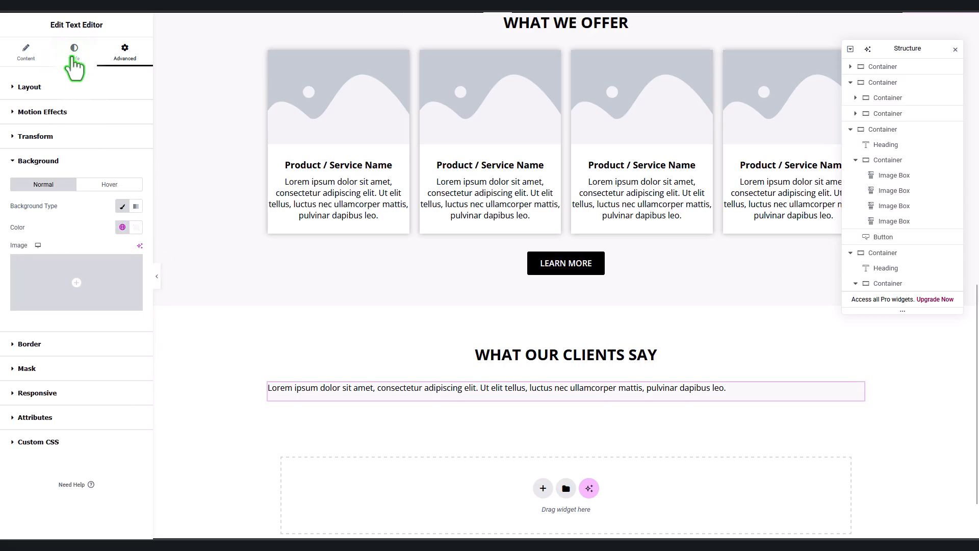
pyautogui.click(38, 88)
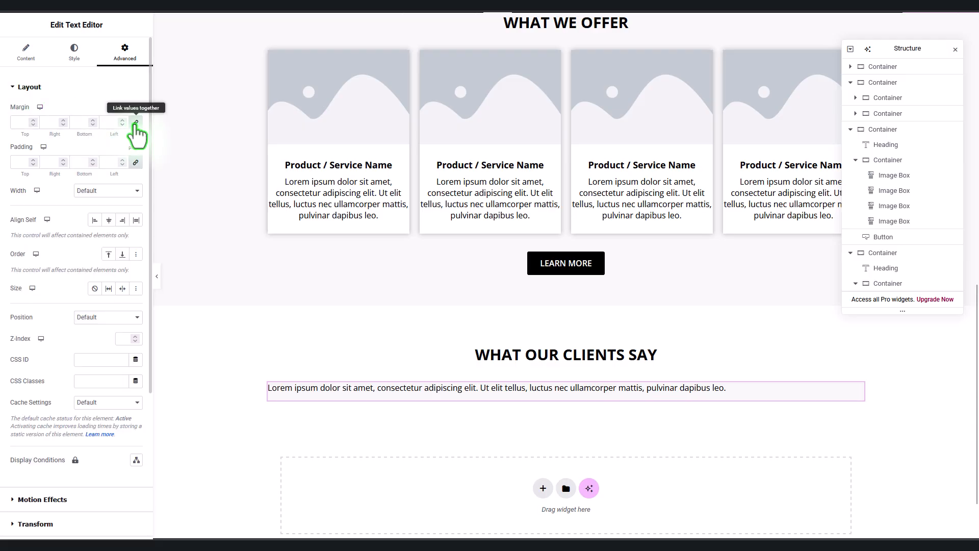
pyautogui.click(136, 122)
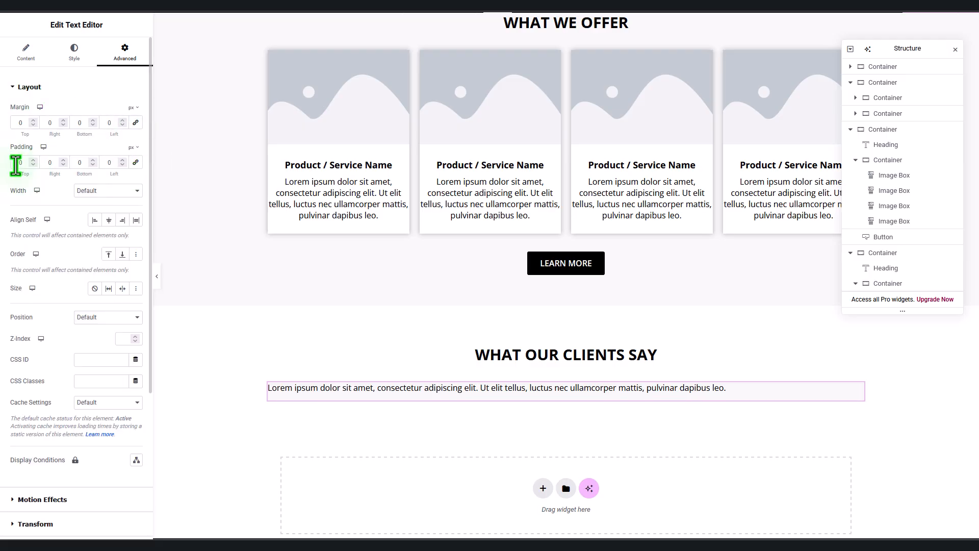
pyautogui.write('20')
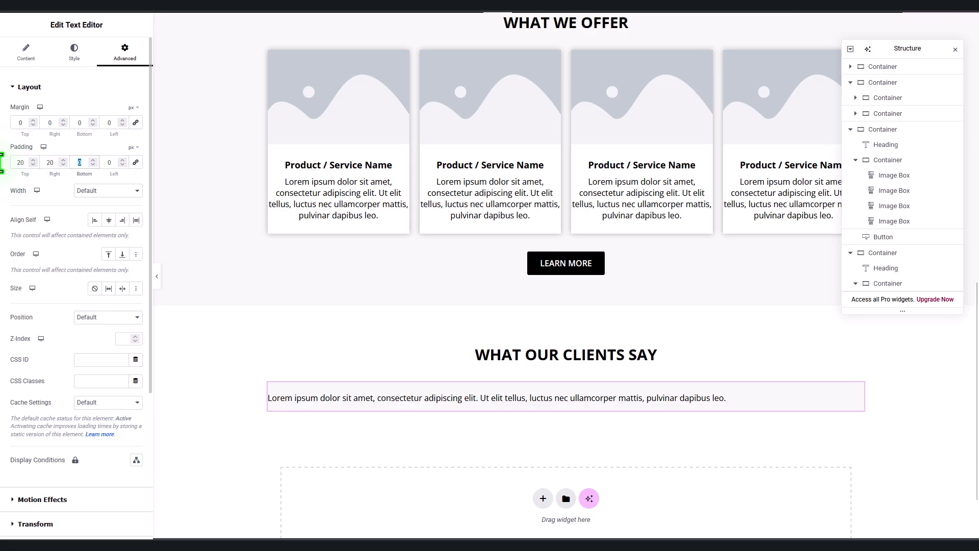
pyautogui.write('20')
pyautogui.press('Tab')
pyautogui.write('20')
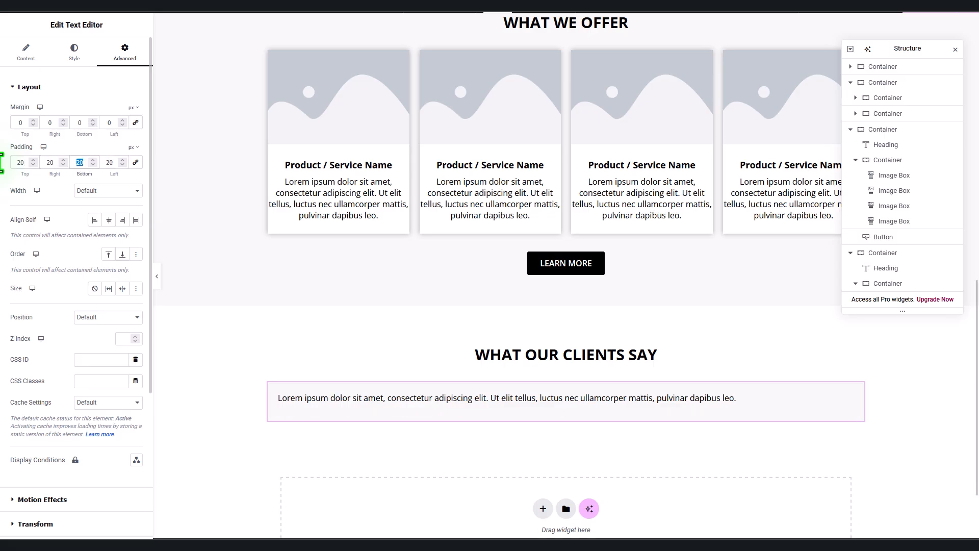
pyautogui.write('5')
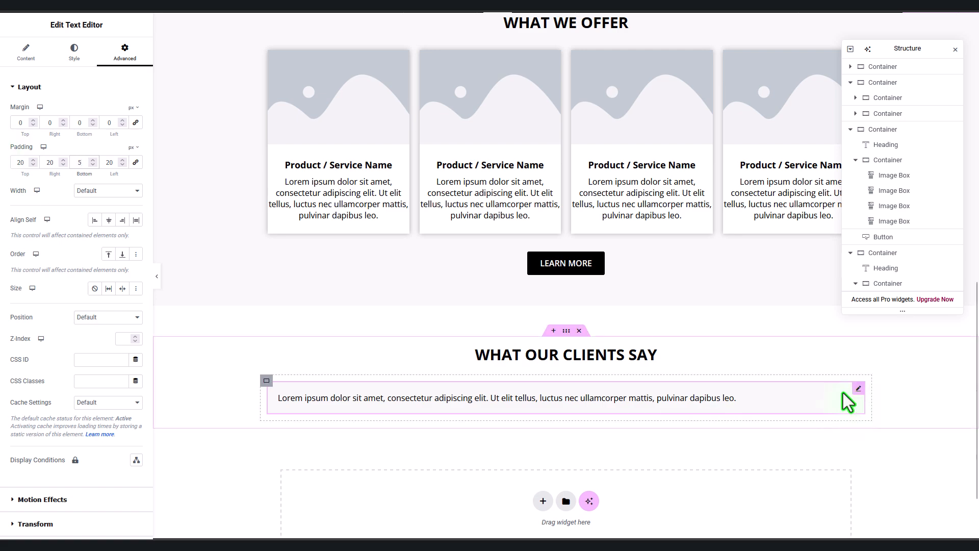
# Step: Add a bold 'client name' line under the sample text and duplicate the testimonial
pyautogui.click(28, 51)
pyautogui.click(125, 218)
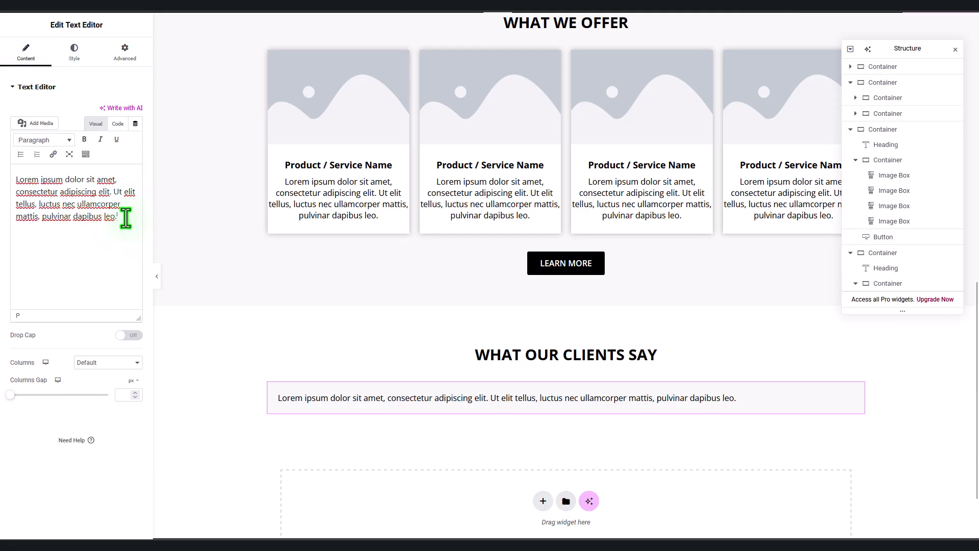
pyautogui.press('Return')
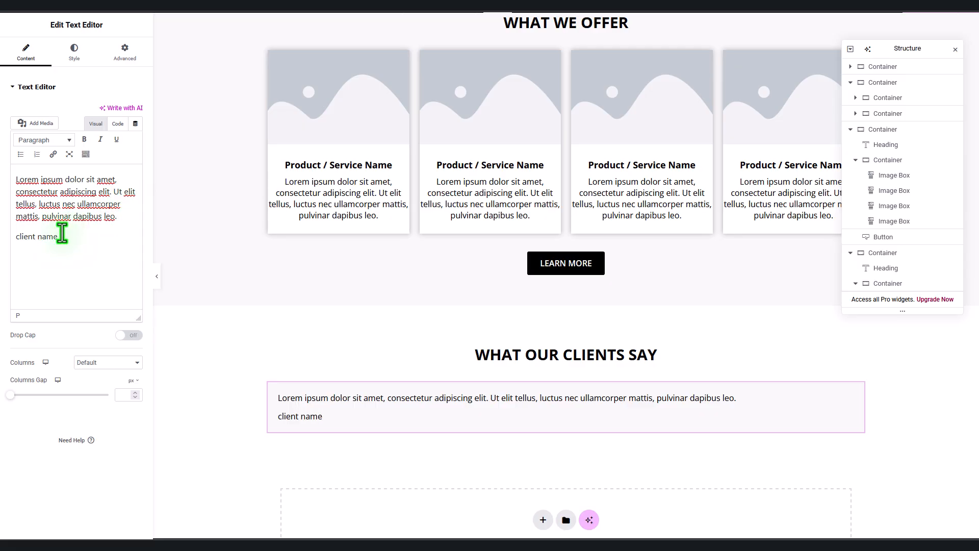
pyautogui.moveTo(60, 236); pyautogui.dragTo(3, 239)
pyautogui.click(84, 140)
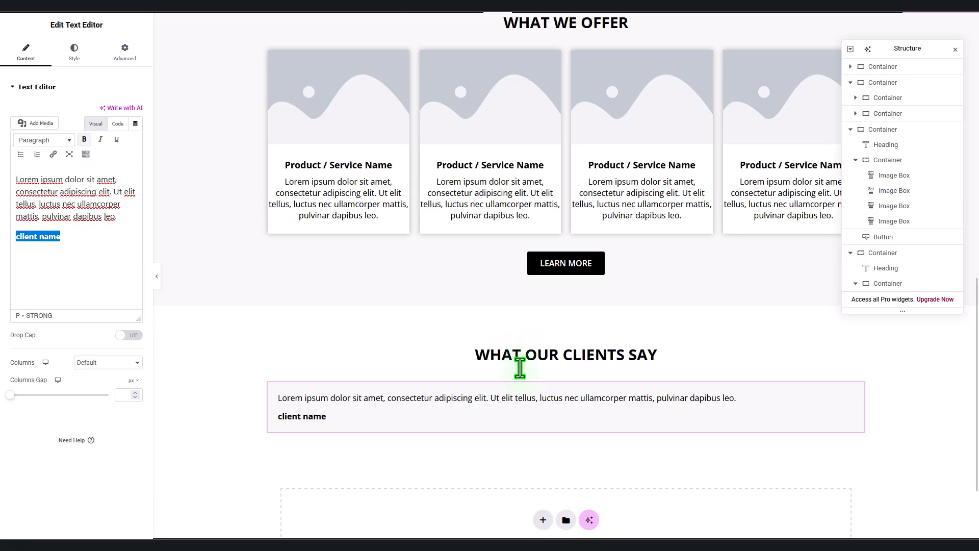
pyautogui.rightClick(857, 403)
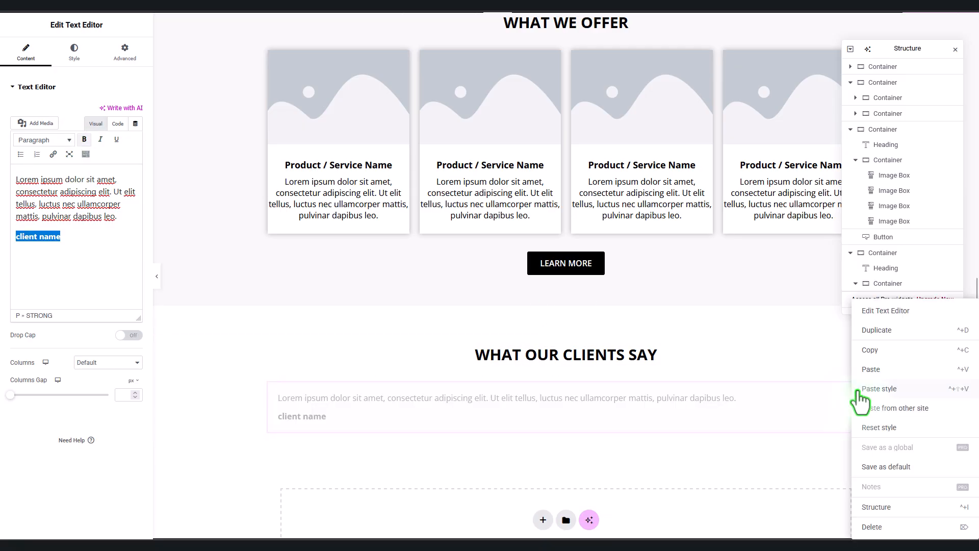
pyautogui.click(893, 333)
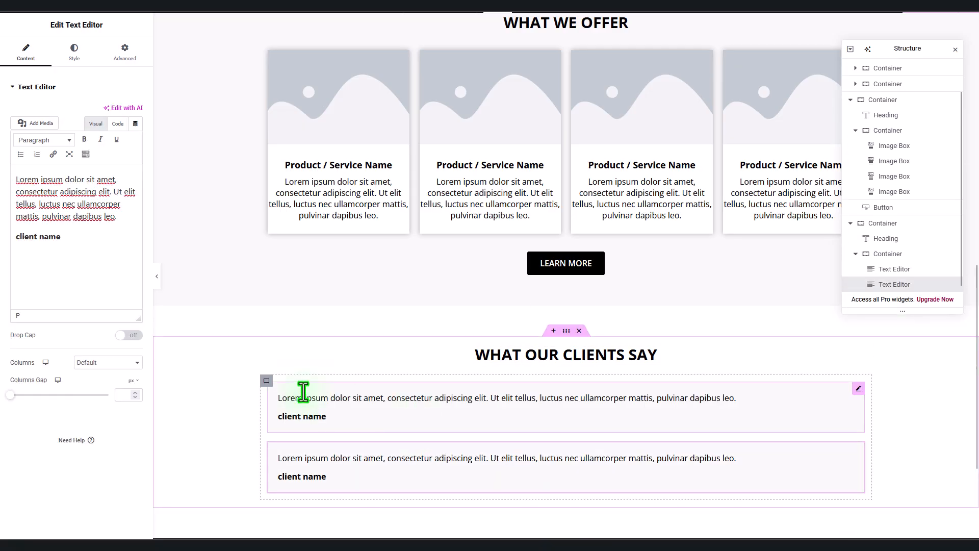
pyautogui.click(266, 381)
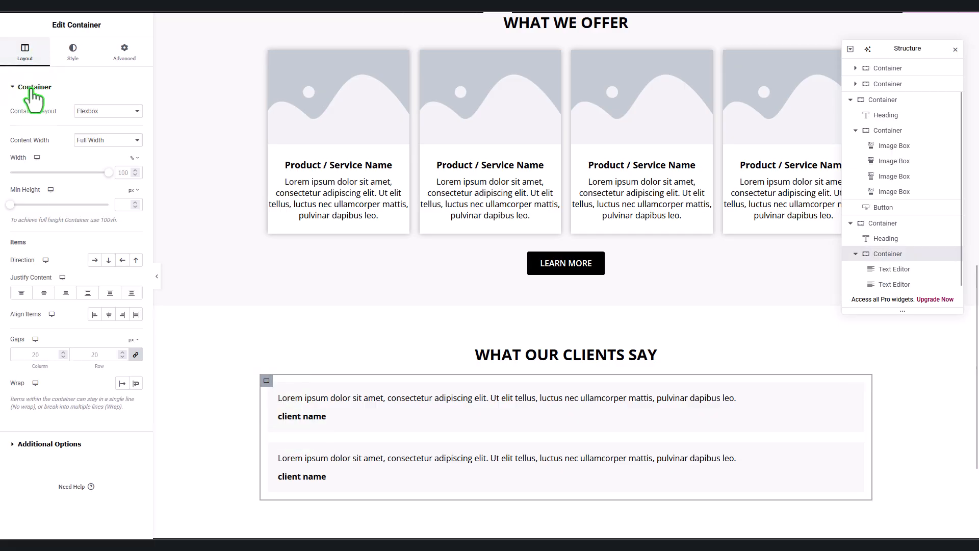
# Step: Set the container direction to Row so the testimonials sit side by side
pyautogui.click(94, 260)
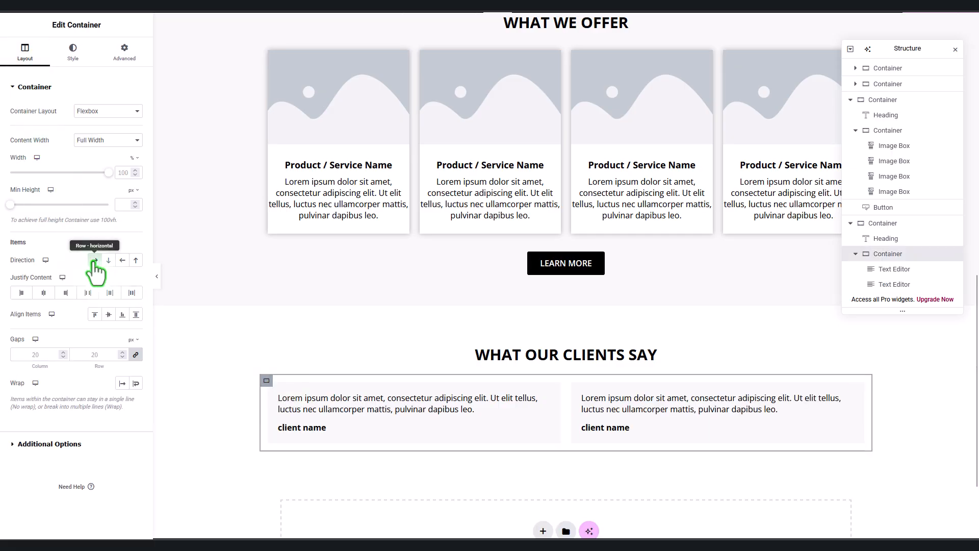
pyautogui.scroll(-2, 703, 380)
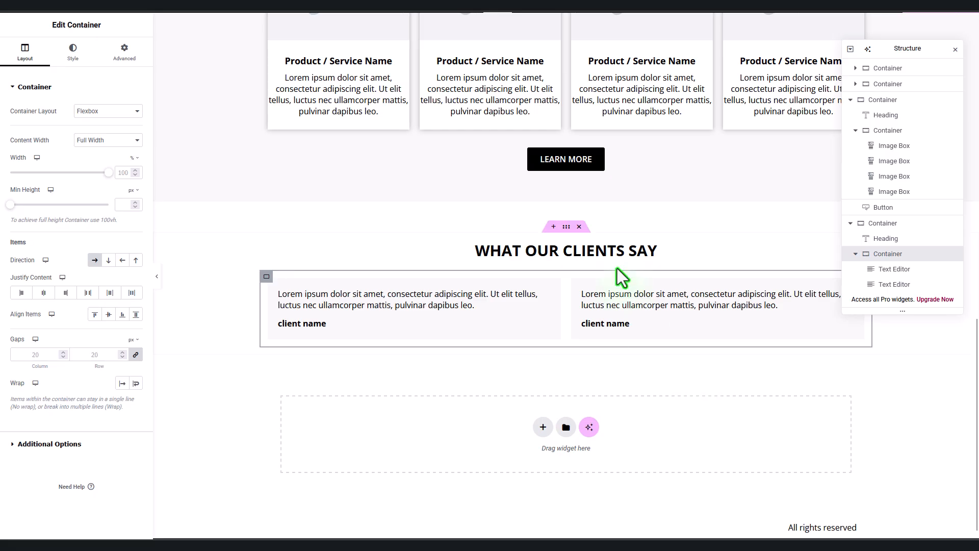
pyautogui.click(566, 226)
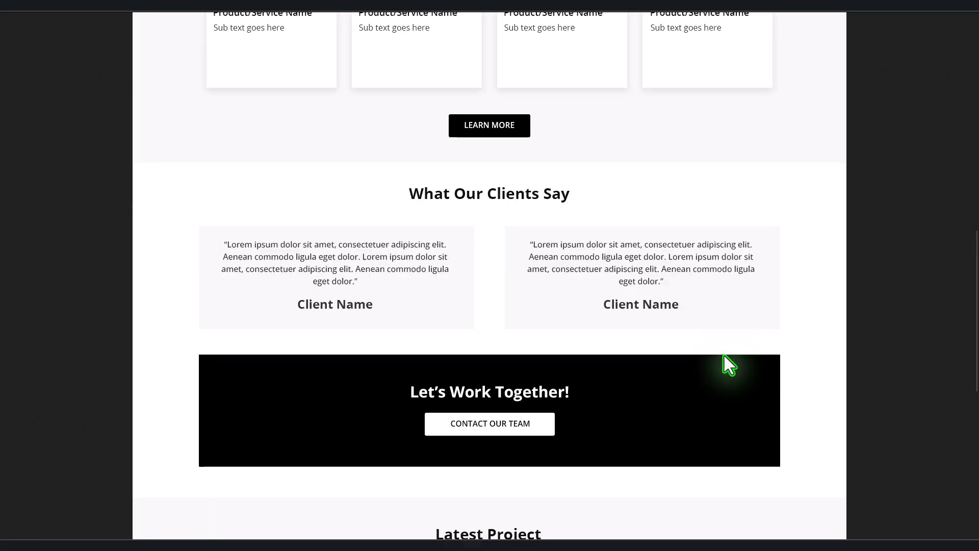
pyautogui.scroll(-2, 724, 356)
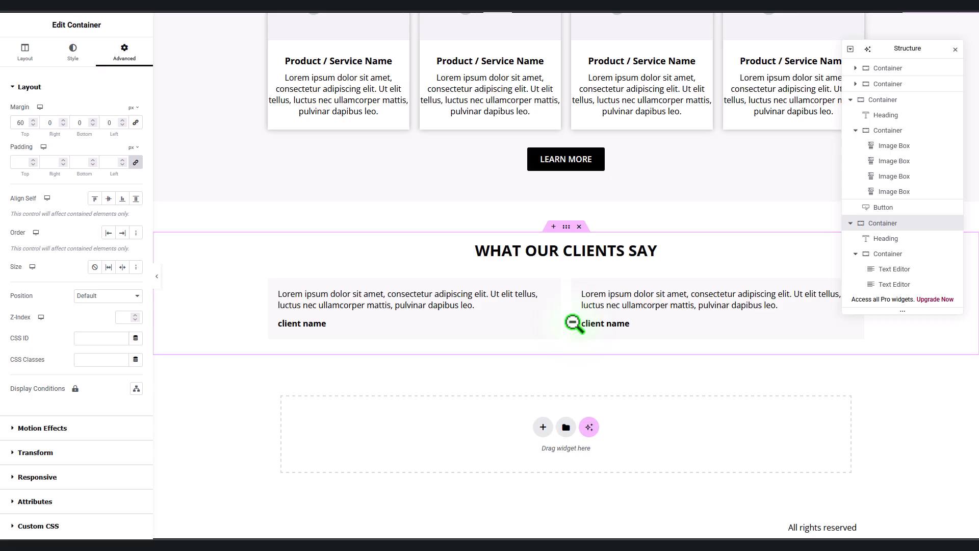
# Step: Centre-align the text of both the left and right testimonials
pyautogui.click(559, 291)
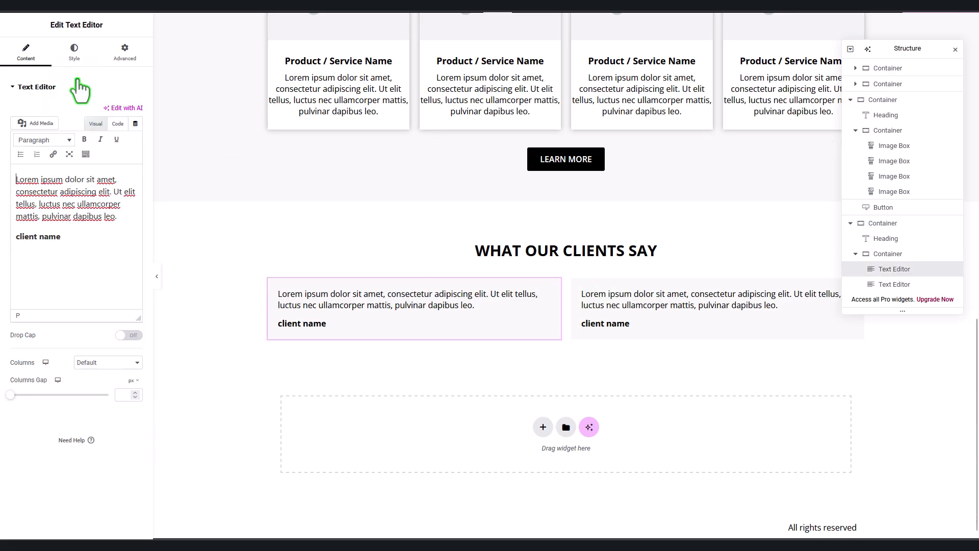
pyautogui.click(74, 55)
pyautogui.click(109, 111)
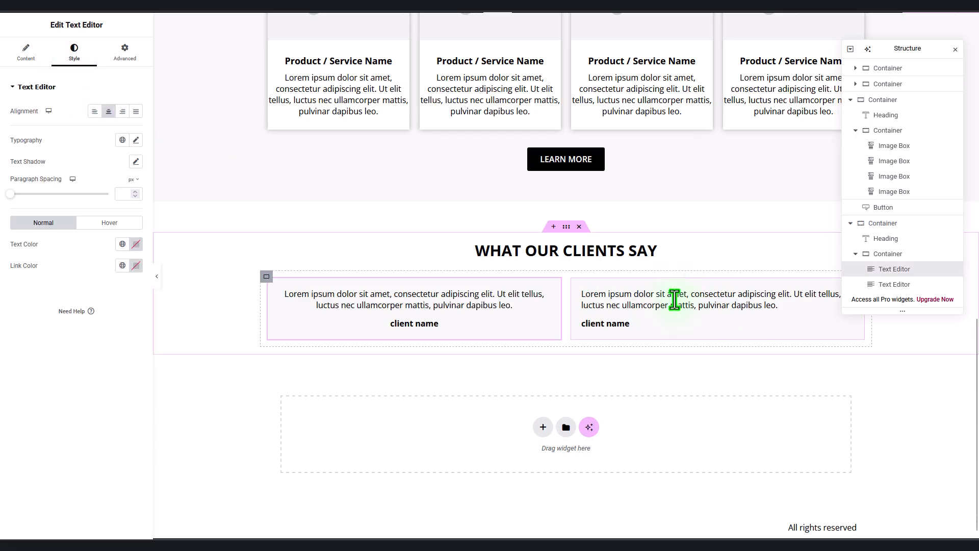
pyautogui.click(673, 293)
pyautogui.click(74, 54)
pyautogui.click(109, 111)
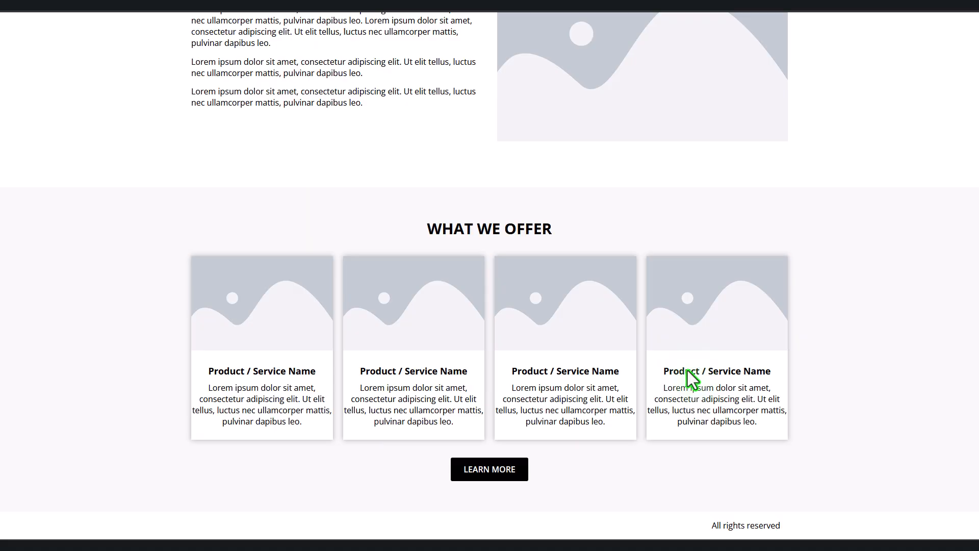
pyautogui.scroll(-9, 688, 371)
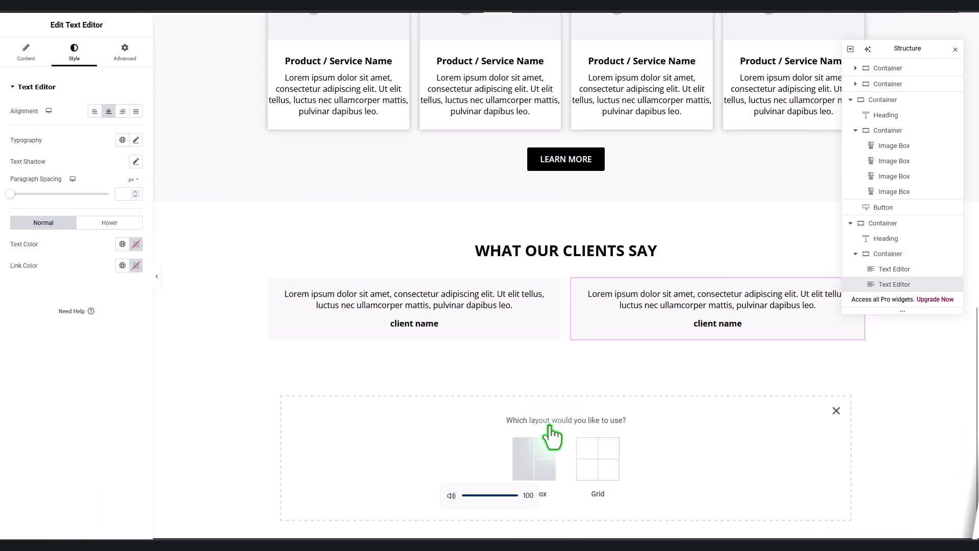
# Step: Add a single-column section below the testimonials with a 60 top margin
pyautogui.click(549, 435)
pyautogui.click(422, 451)
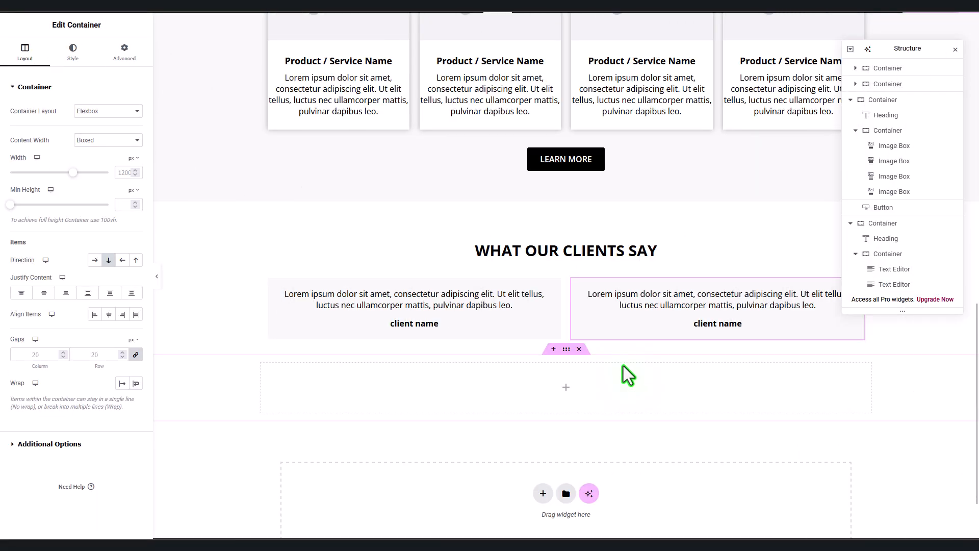
pyautogui.scroll(-2, 620, 359)
pyautogui.click(124, 52)
pyautogui.click(135, 122)
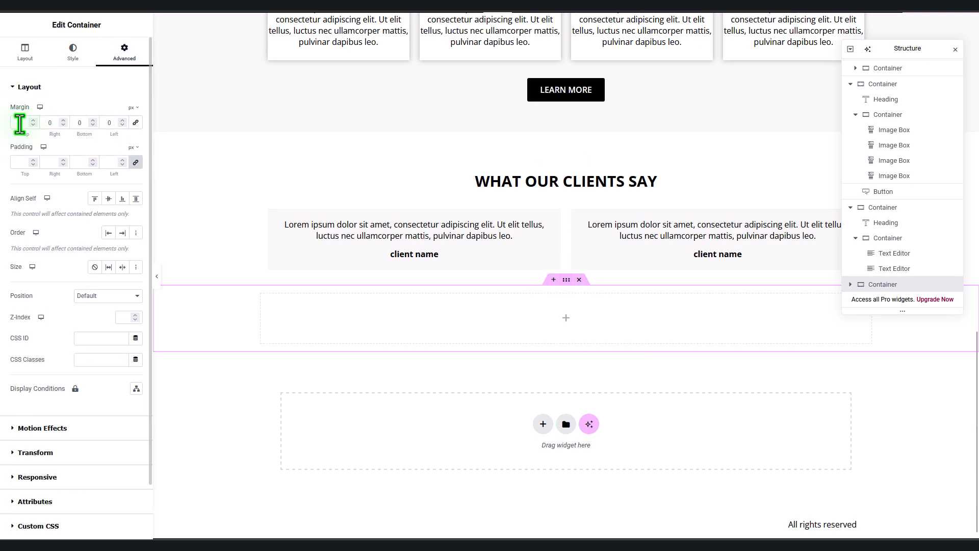
pyautogui.click(19, 124)
pyautogui.write('60')
# Step: Give the section a classic Primary black background and drop a Heading widget into it
pyautogui.click(73, 51)
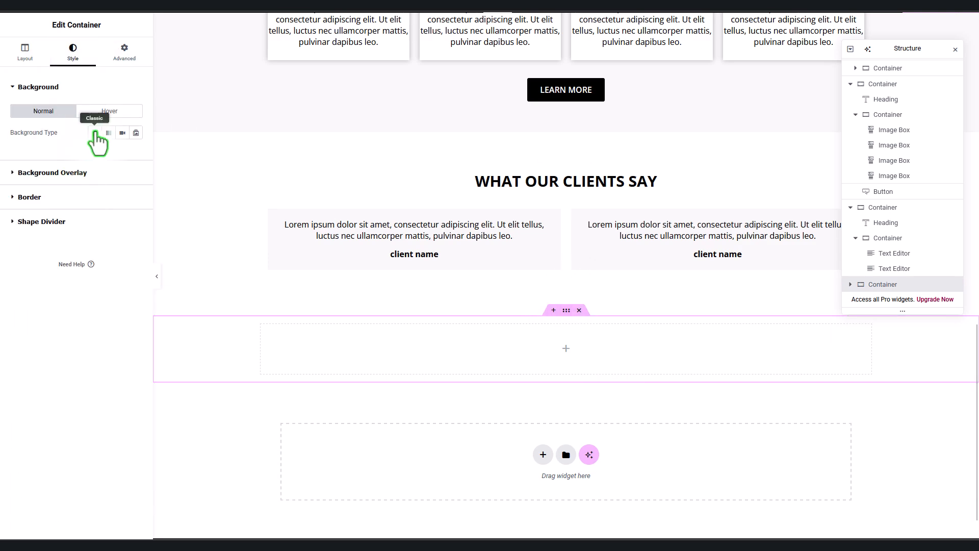
pyautogui.click(95, 133)
pyautogui.click(123, 154)
pyautogui.click(76, 202)
pyautogui.click(35, 8)
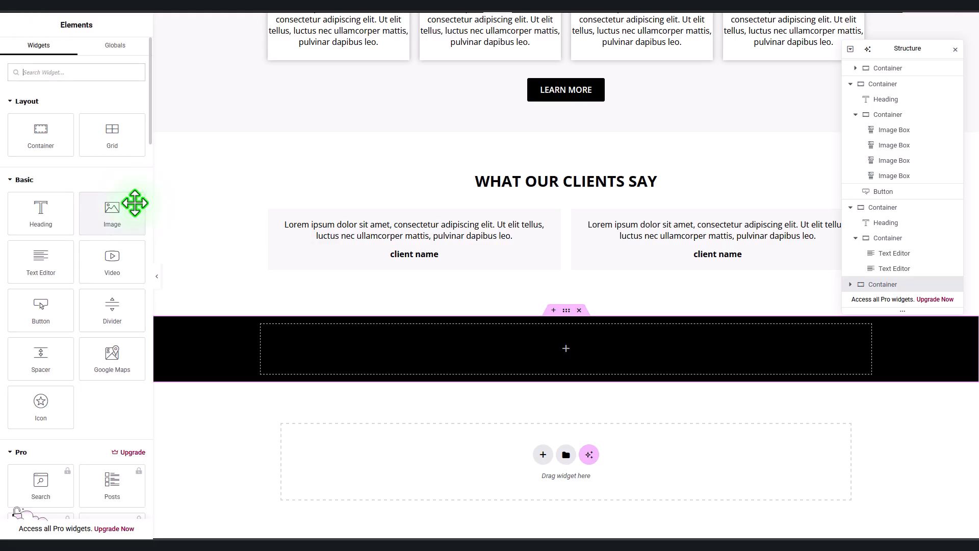
pyautogui.moveTo(40, 213); pyautogui.dragTo(448, 347)
# Step: Title the heading 'Lets Work Together!' and colour it white
pyautogui.click(74, 51)
pyautogui.click(26, 51)
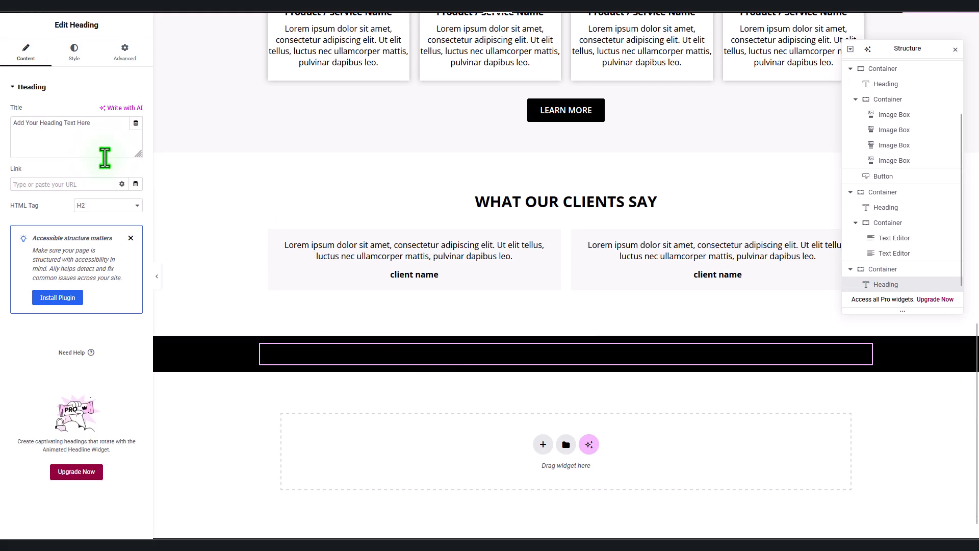
pyautogui.moveTo(104, 158); pyautogui.dragTo(2, 128)
pyautogui.write('Lets Work ')
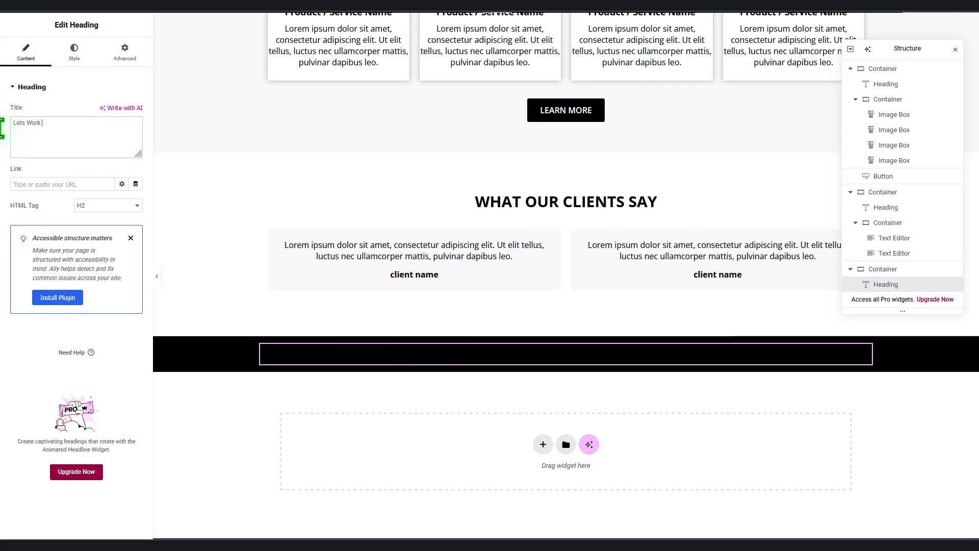
pyautogui.write('Together!')
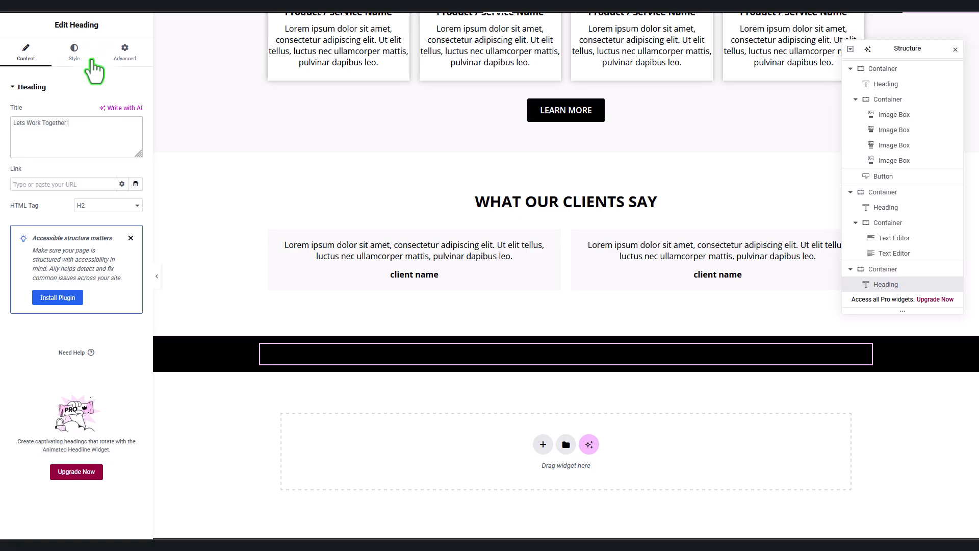
pyautogui.click(92, 60)
pyautogui.click(136, 255)
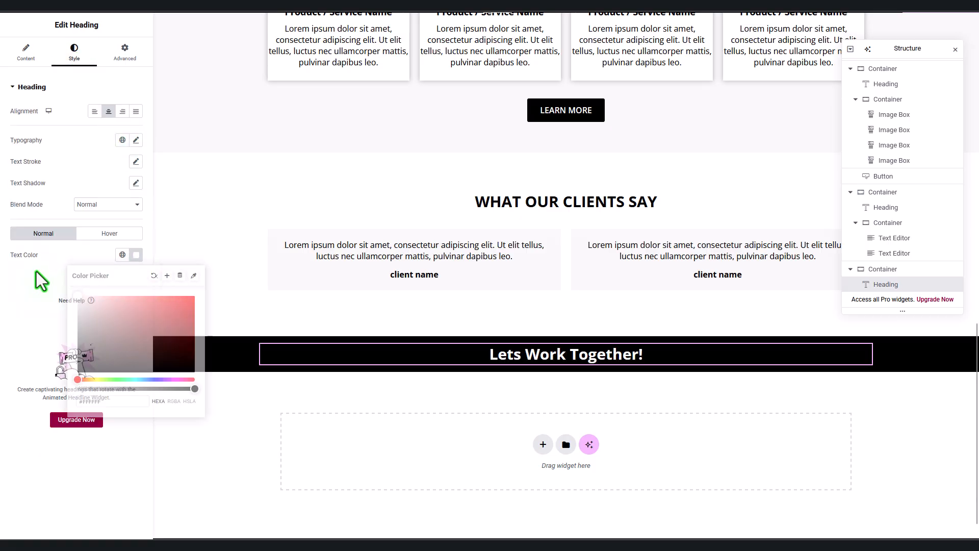
# Step: Add a centred button labelled CONTACT OUR TEAM below the heading
pyautogui.click(43, 6)
pyautogui.click(43, 308)
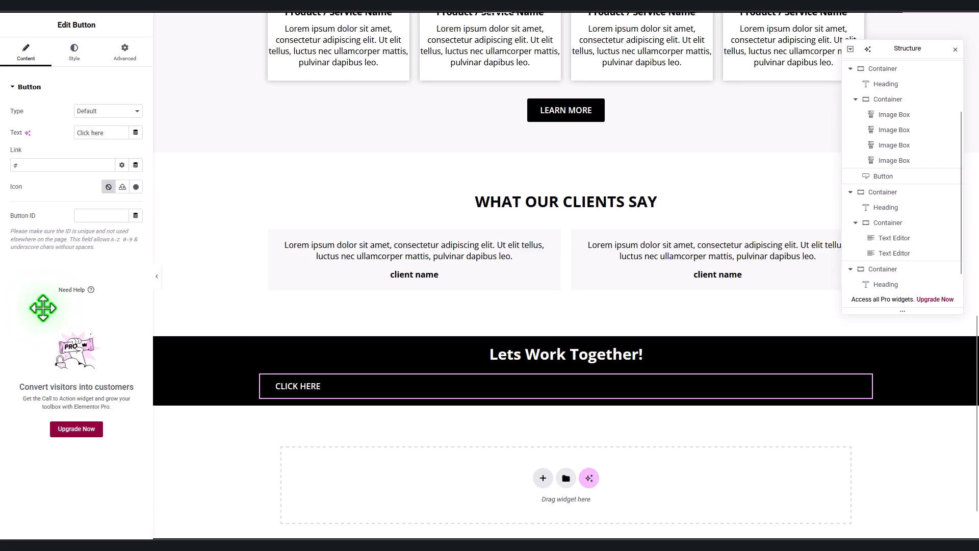
pyautogui.click(74, 51)
pyautogui.click(102, 97)
pyautogui.click(27, 51)
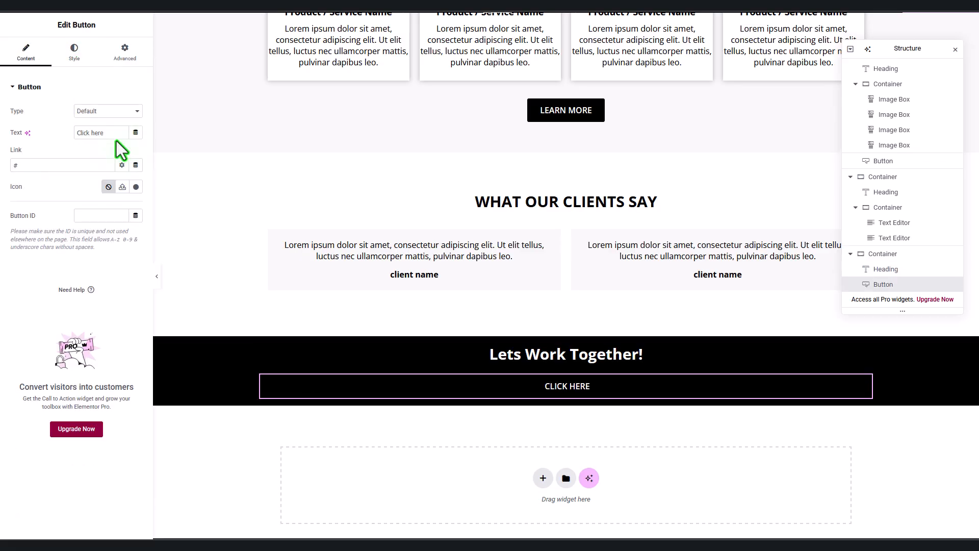
pyautogui.moveTo(118, 134); pyautogui.dragTo(35, 135)
pyautogui.write('CONTACT OUR')
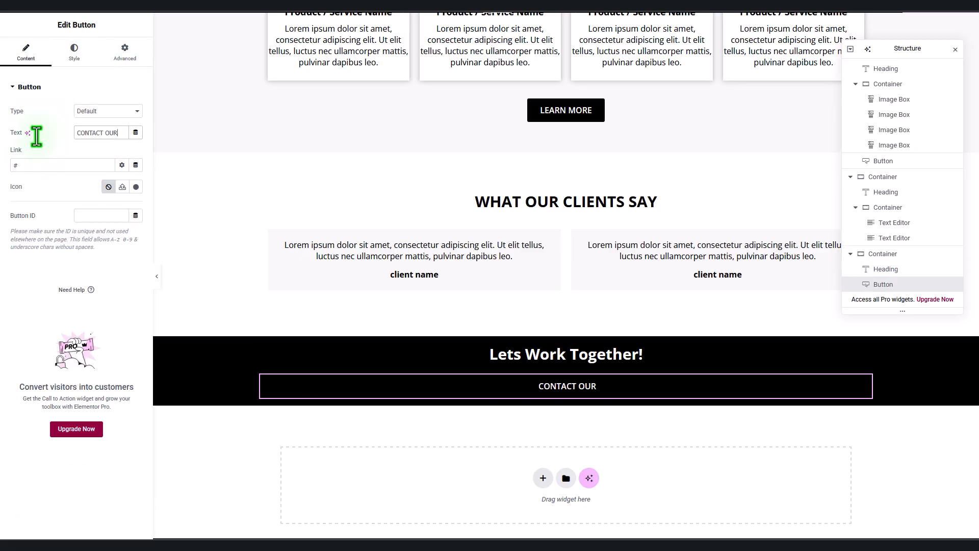
pyautogui.write(' TEAM')
# Step: Give the button a white Secondary background and Primary black text
pyautogui.click(75, 51)
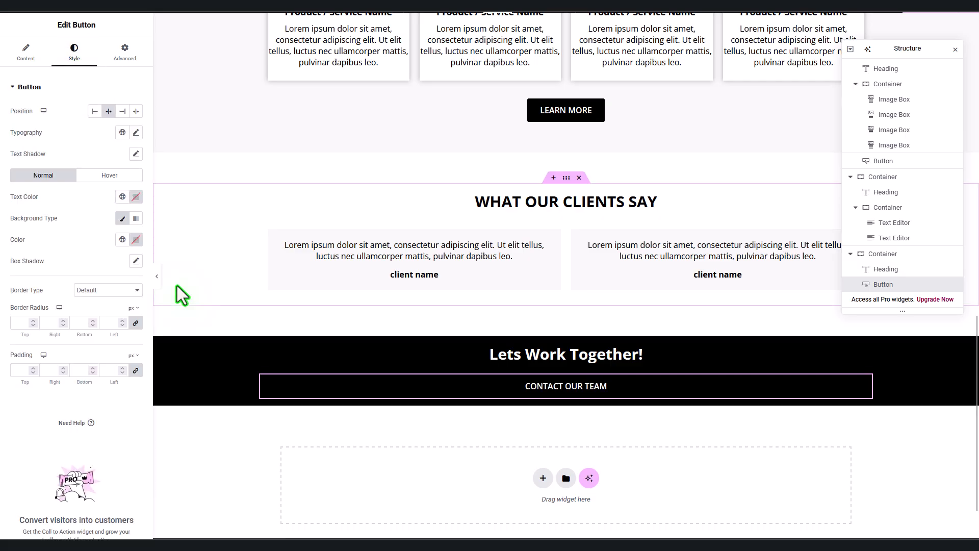
pyautogui.click(136, 239)
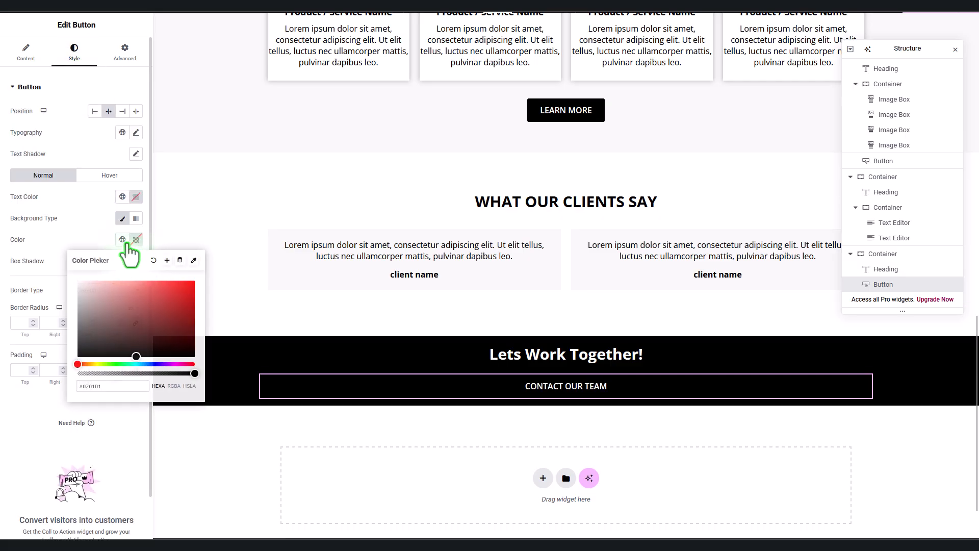
pyautogui.click(123, 239)
pyautogui.click(113, 293)
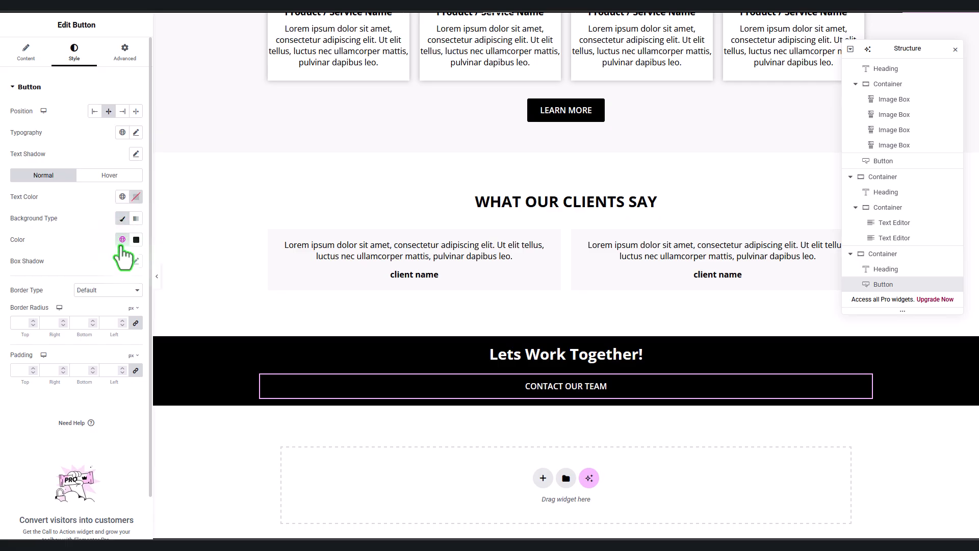
pyautogui.click(123, 239)
pyautogui.click(77, 308)
pyautogui.click(122, 196)
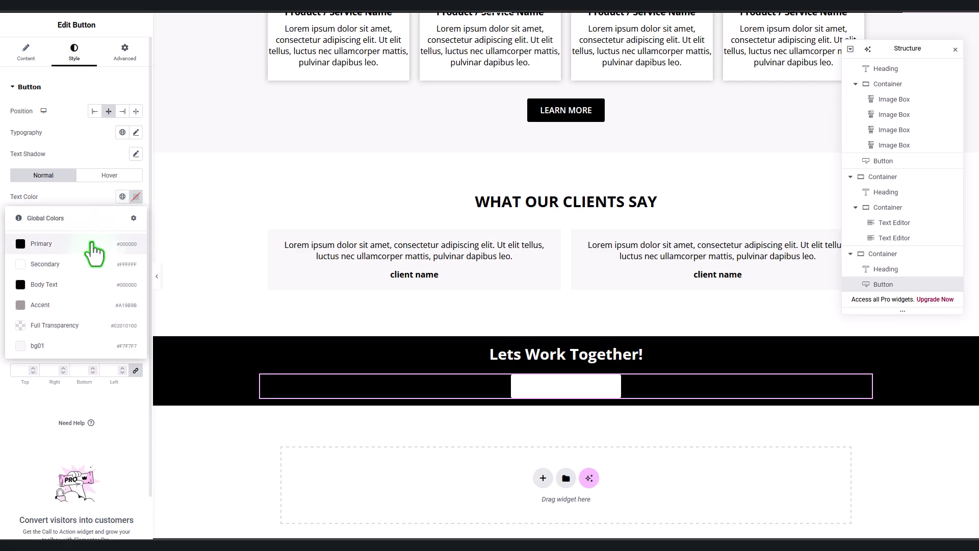
pyautogui.click(95, 245)
# Step: Set the black section's padding to 60 on all sides
pyautogui.click(566, 331)
pyautogui.click(125, 51)
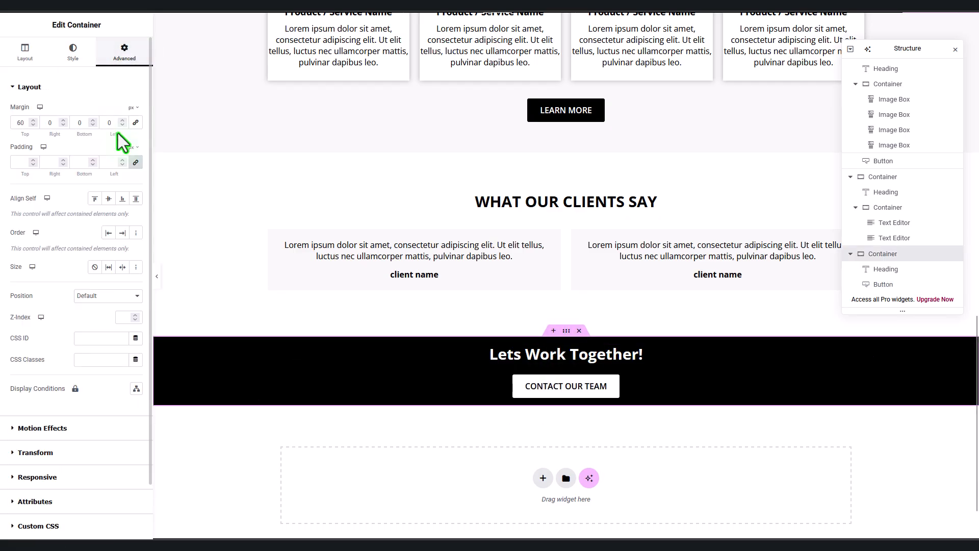
pyautogui.click(135, 162)
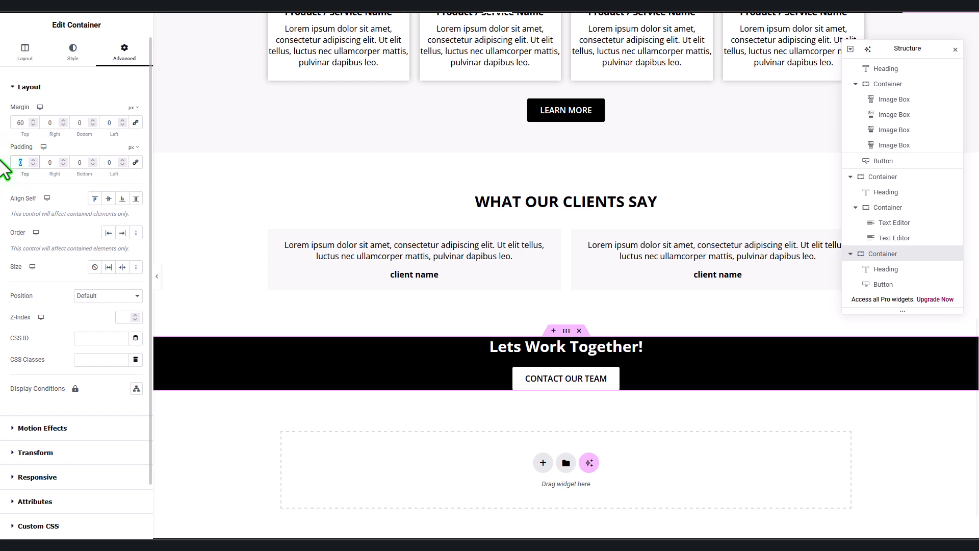
pyautogui.write('60')
pyautogui.click(25, 51)
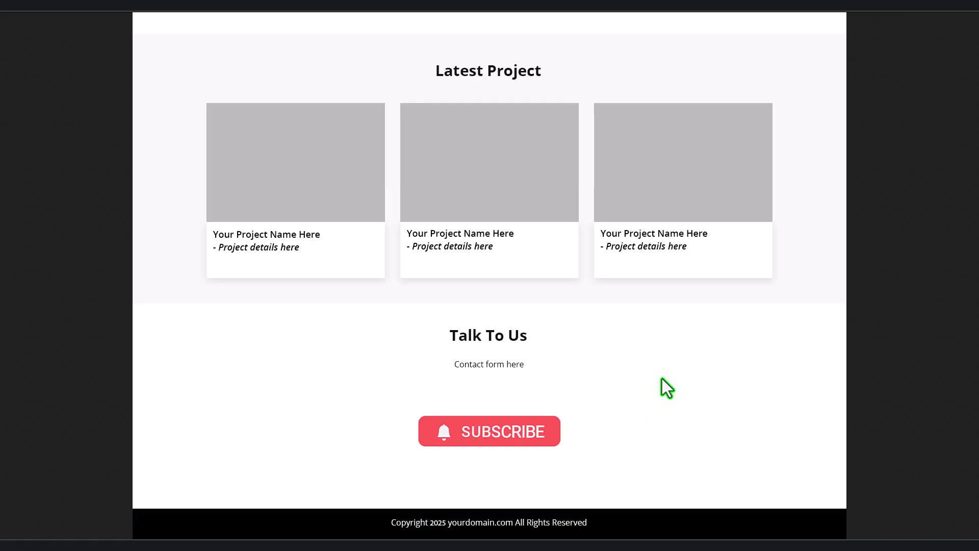
pyautogui.scroll(9, 662, 378)
pyautogui.scroll(4, 662, 378)
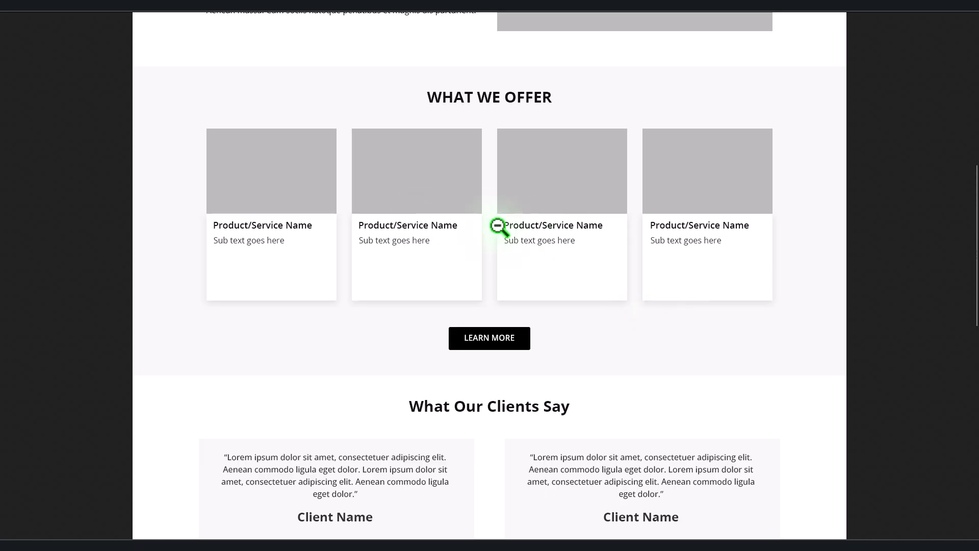
pyautogui.scroll(-12, 638, 335)
pyautogui.scroll(6, 640, 334)
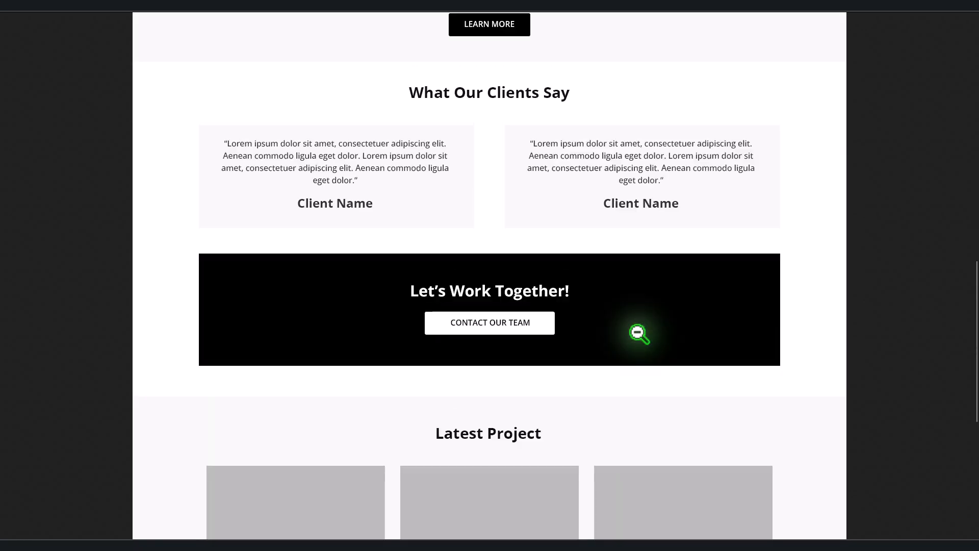
pyautogui.scroll(7, 640, 334)
pyautogui.scroll(-13, 592, 315)
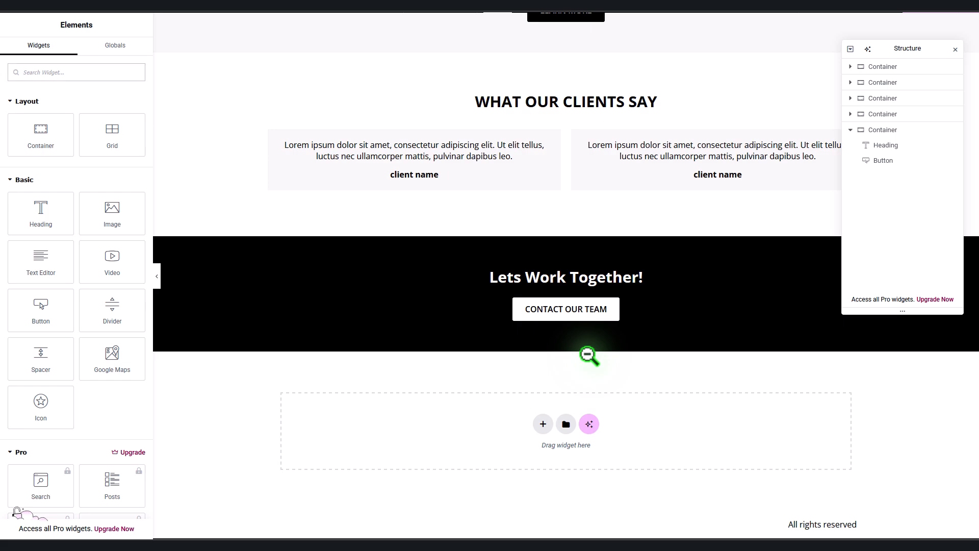
# Step: Duplicate the What We Offer section and move the copy to the bottom of the page
pyautogui.scroll(7, 586, 301)
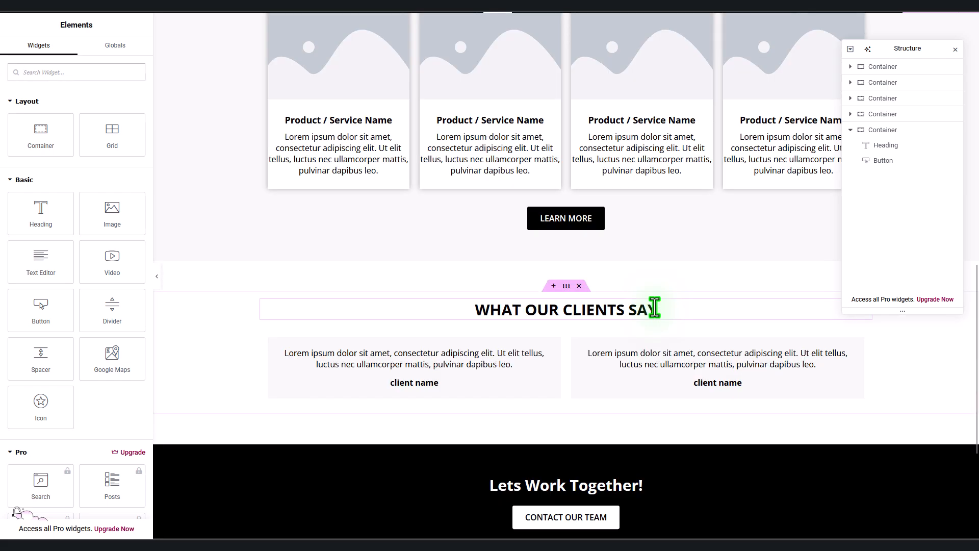
pyautogui.click(567, 88)
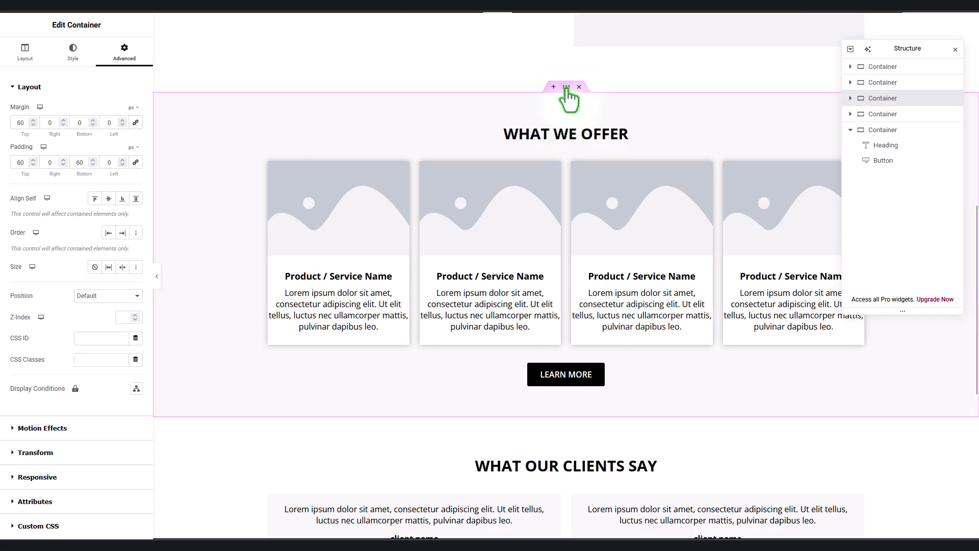
pyautogui.rightClick(567, 88)
pyautogui.click(608, 119)
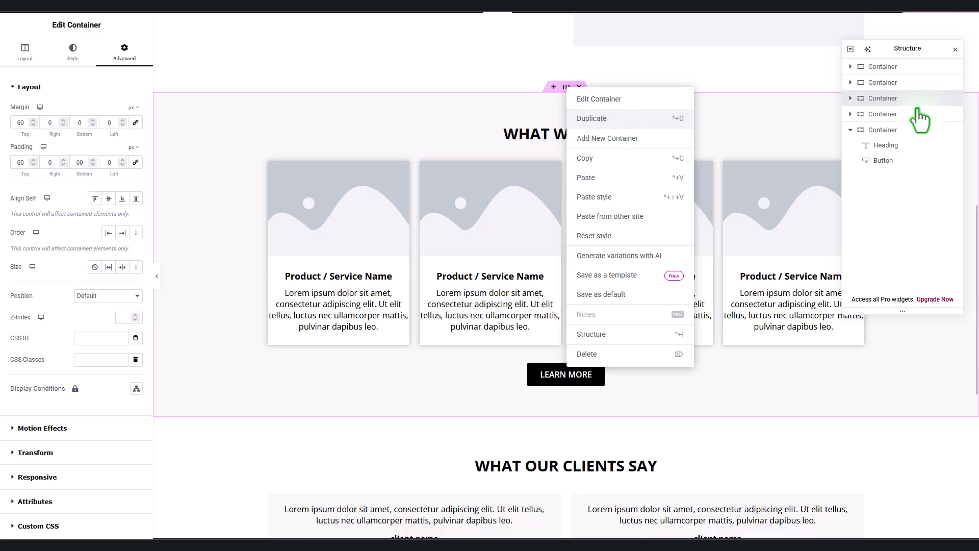
pyautogui.click(850, 146)
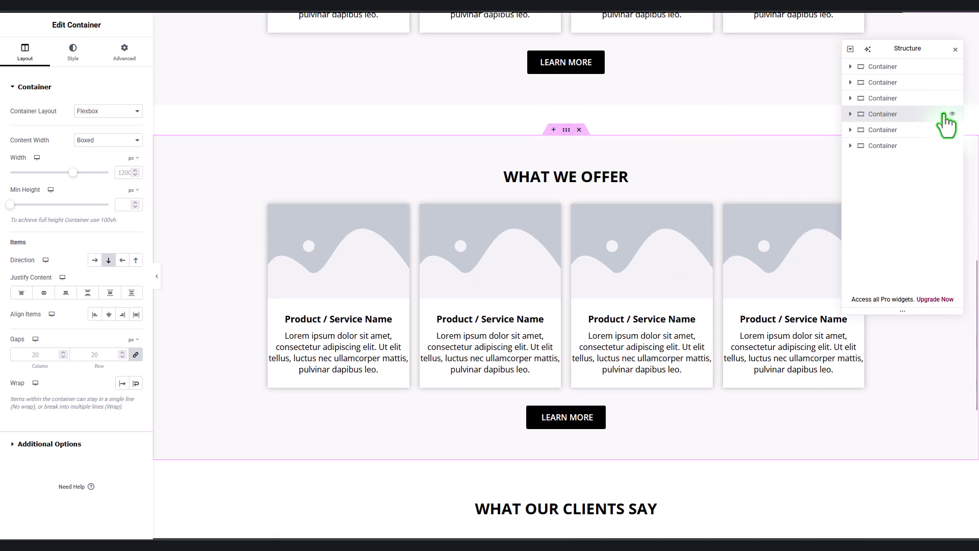
pyautogui.moveTo(903, 118); pyautogui.dragTo(895, 160)
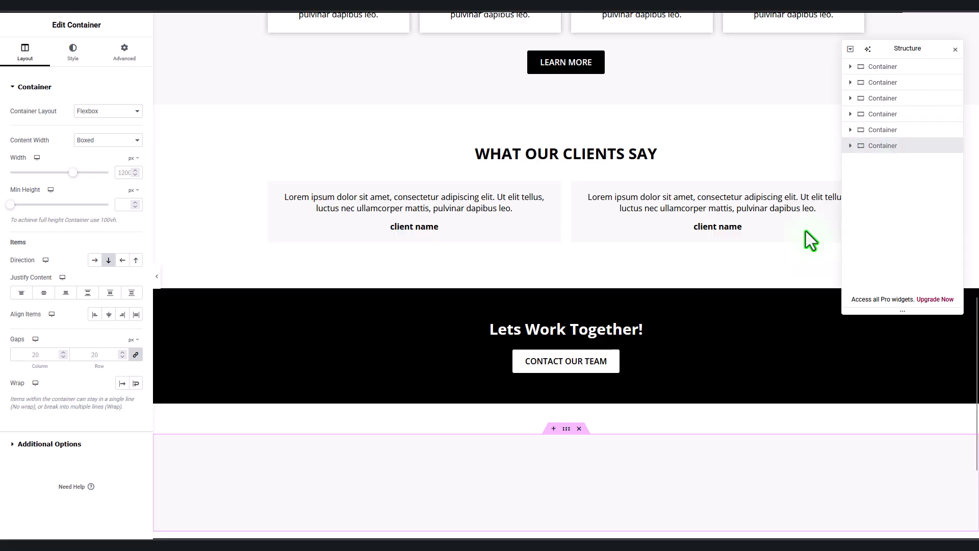
pyautogui.scroll(-8, 667, 331)
pyautogui.scroll(1, 666, 334)
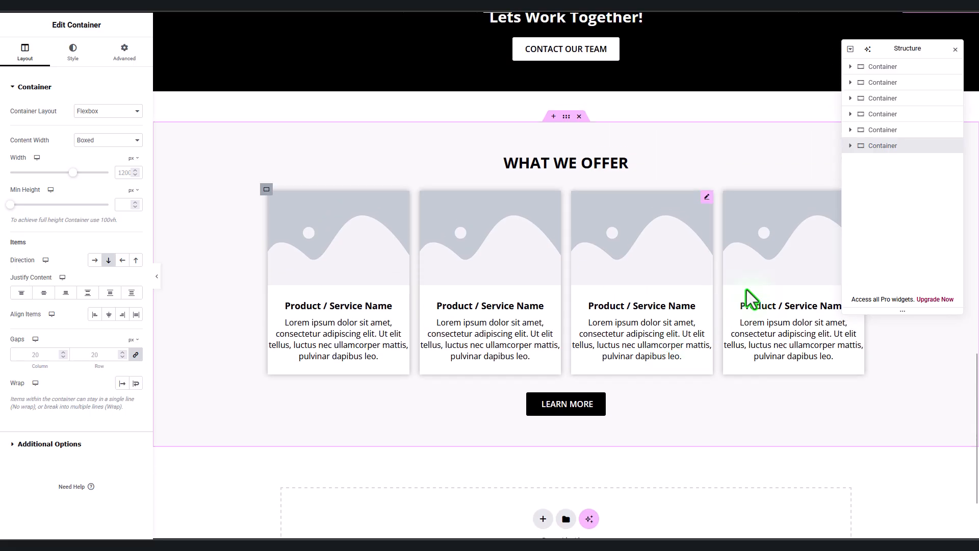
# Step: Delete the fourth image box from the copied section
pyautogui.click(742, 260)
pyautogui.scroll(4, 864, 387)
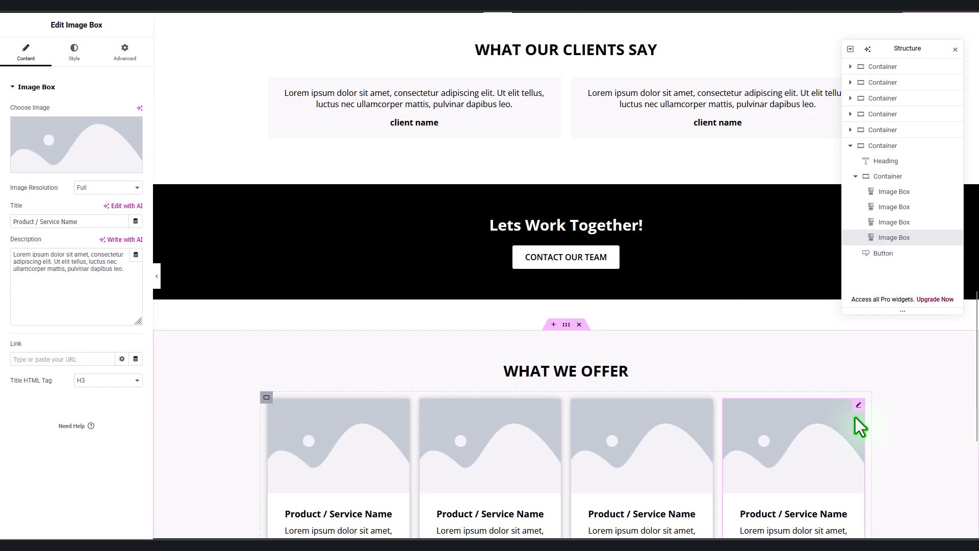
pyautogui.rightClick(859, 406)
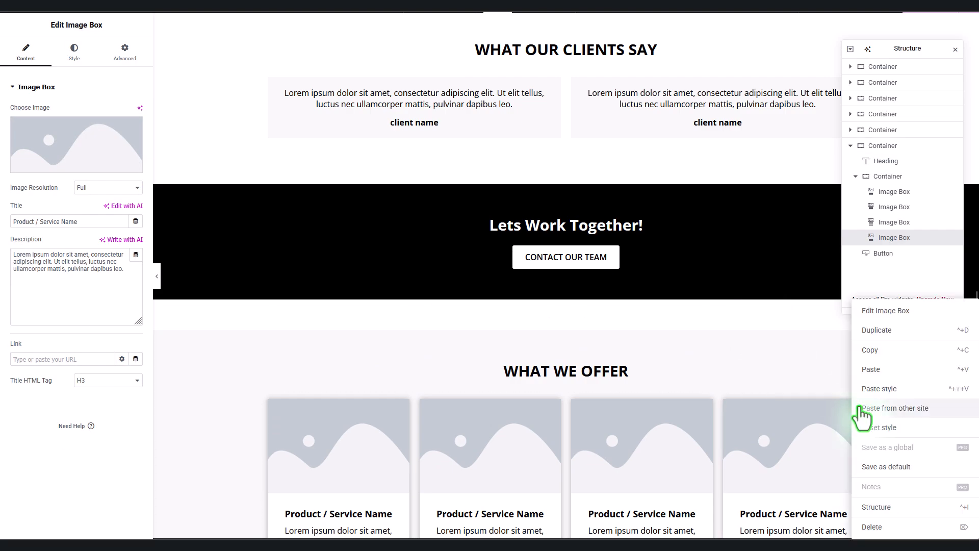
pyautogui.click(873, 529)
pyautogui.scroll(-4, 711, 451)
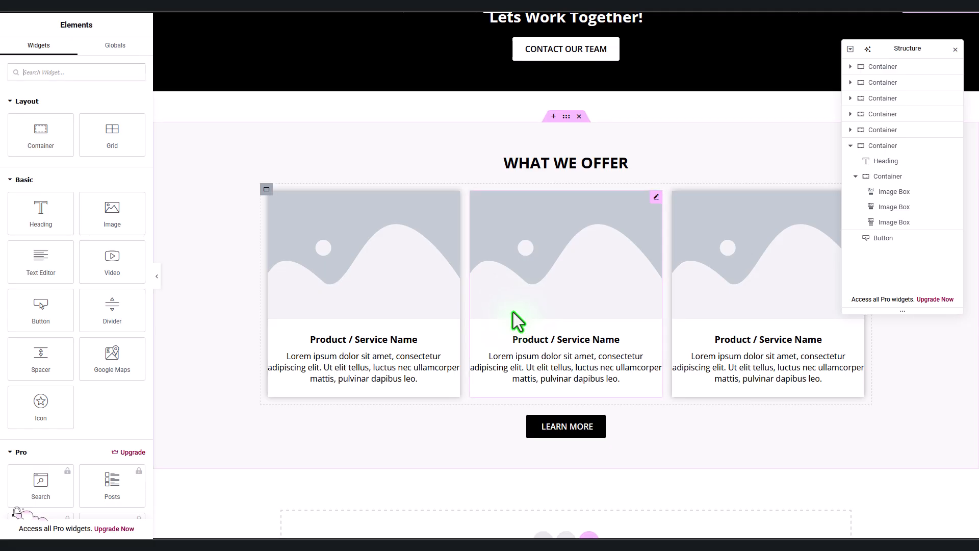
# Step: Retitle the copied section's heading LATEST PROJECTS and delete its LEARN MORE button
pyautogui.click(560, 165)
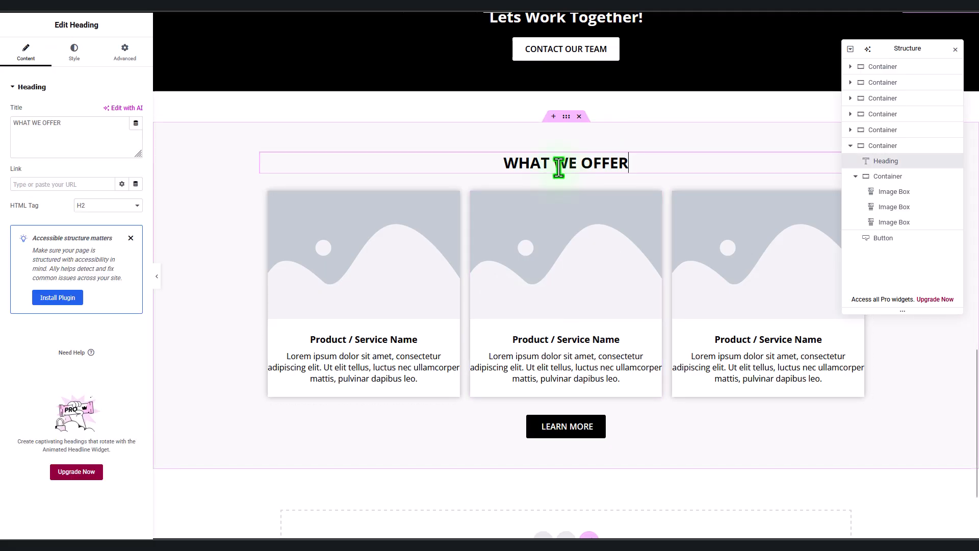
pyautogui.moveTo(71, 145); pyautogui.dragTo(5, 138)
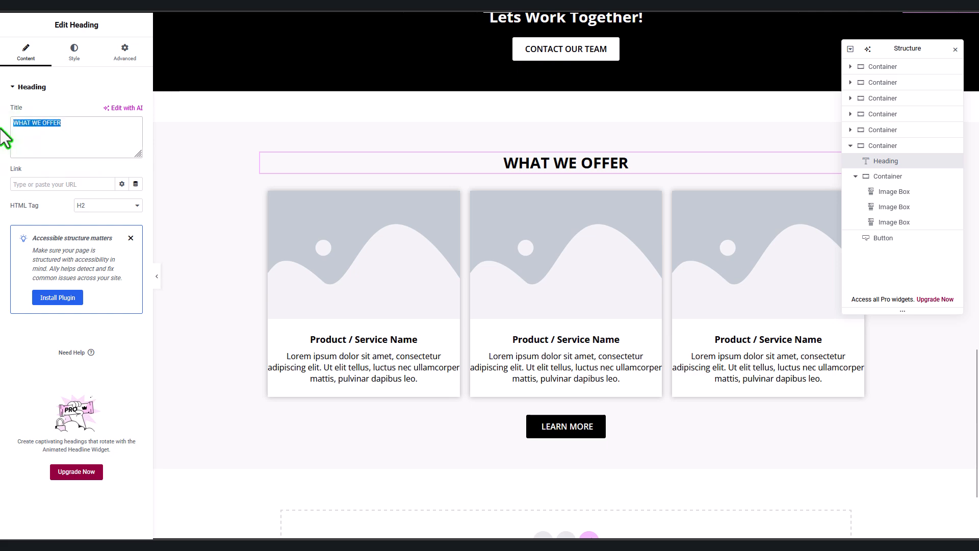
pyautogui.write('L')
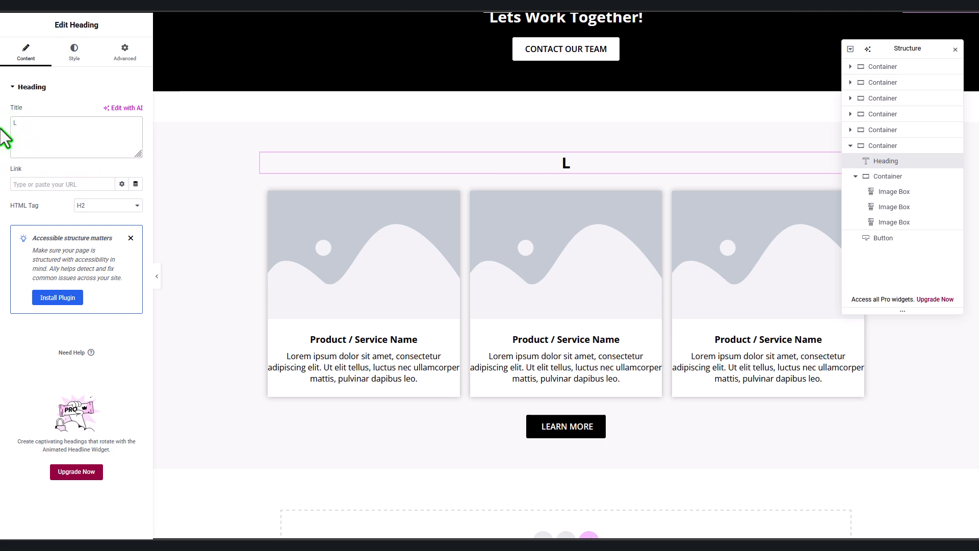
pyautogui.write('ATEST PROJEC')
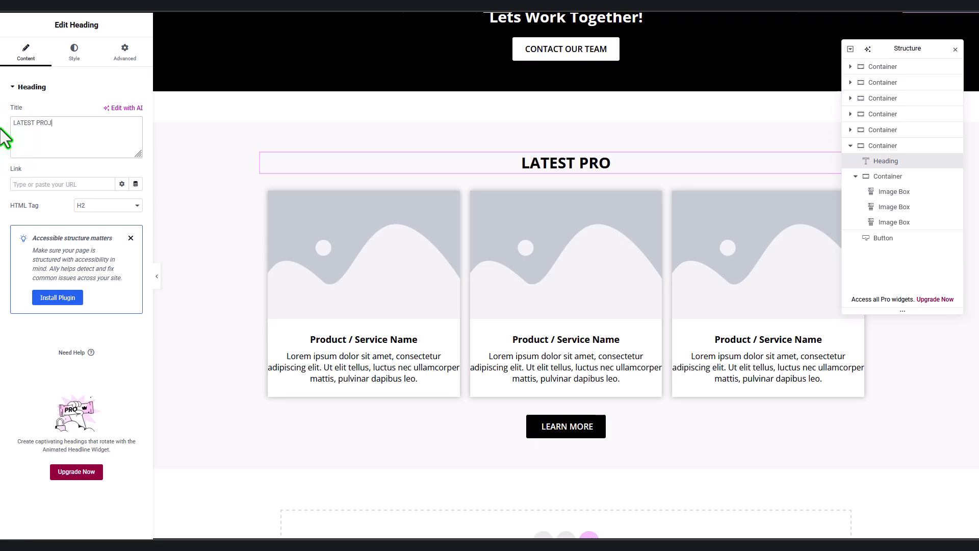
pyautogui.write('TS')
pyautogui.click(260, 245)
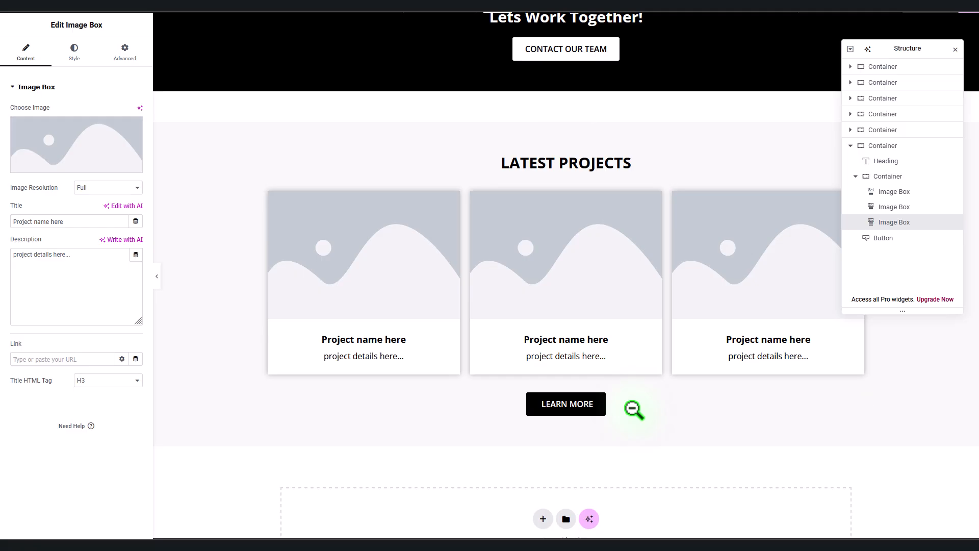
pyautogui.click(866, 399)
pyautogui.rightClick(868, 408)
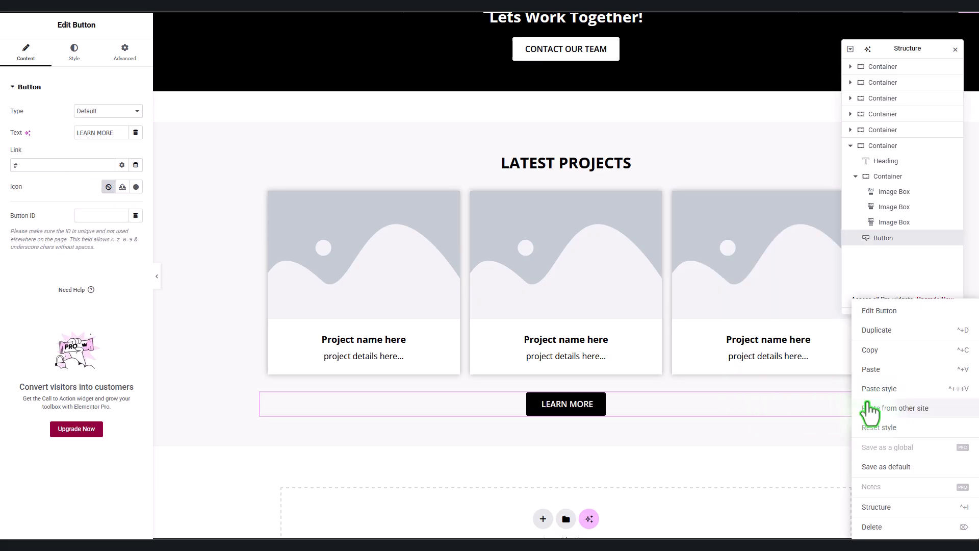
pyautogui.click(873, 528)
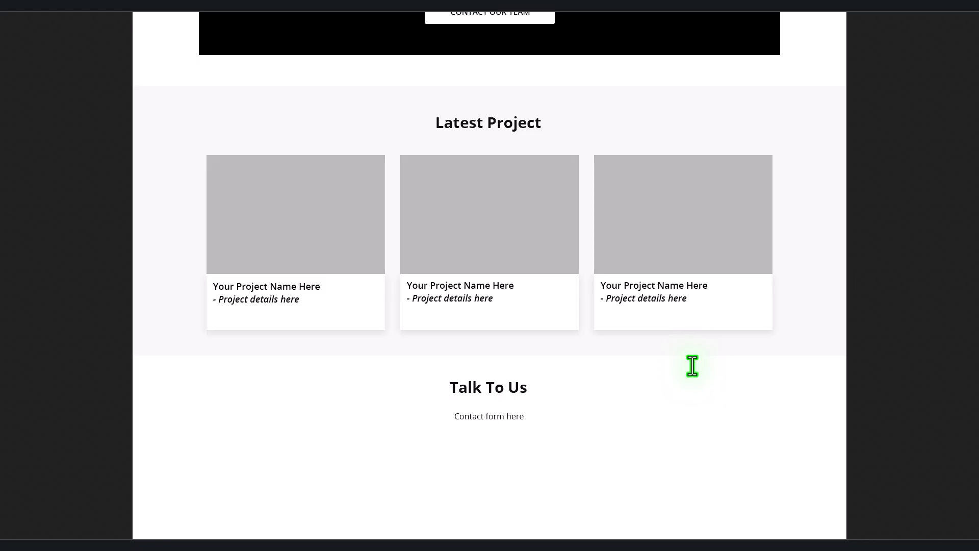
pyautogui.scroll(-1, 693, 365)
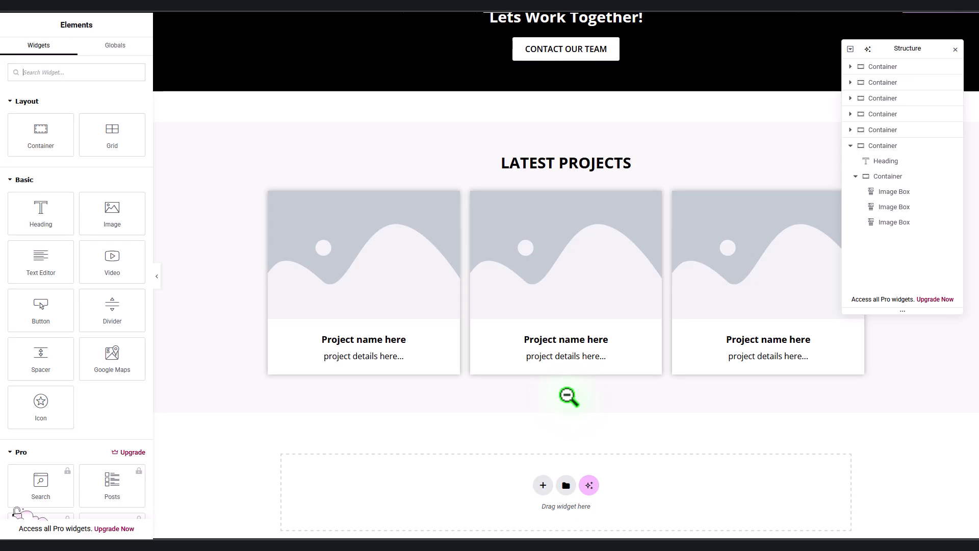
# Step: Add a one-column Flexbox section below Latest Projects with a 60 top margin
pyautogui.scroll(-1, 568, 396)
pyautogui.click(543, 426)
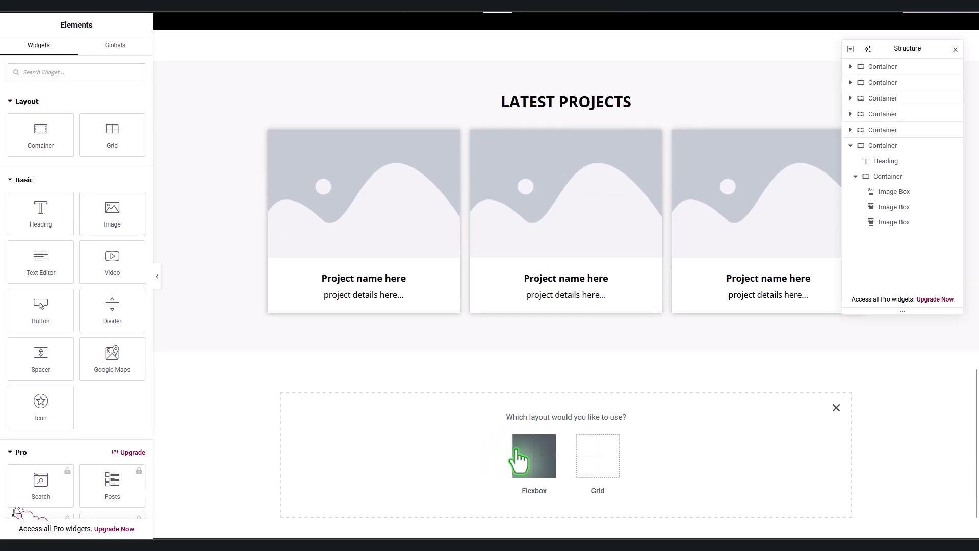
pyautogui.click(523, 454)
pyautogui.click(423, 449)
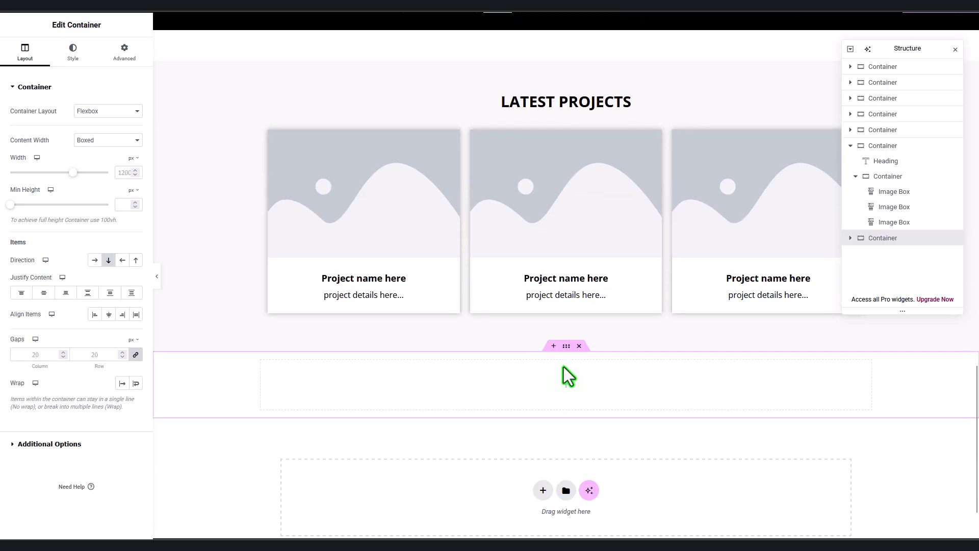
pyautogui.click(126, 55)
pyautogui.click(136, 123)
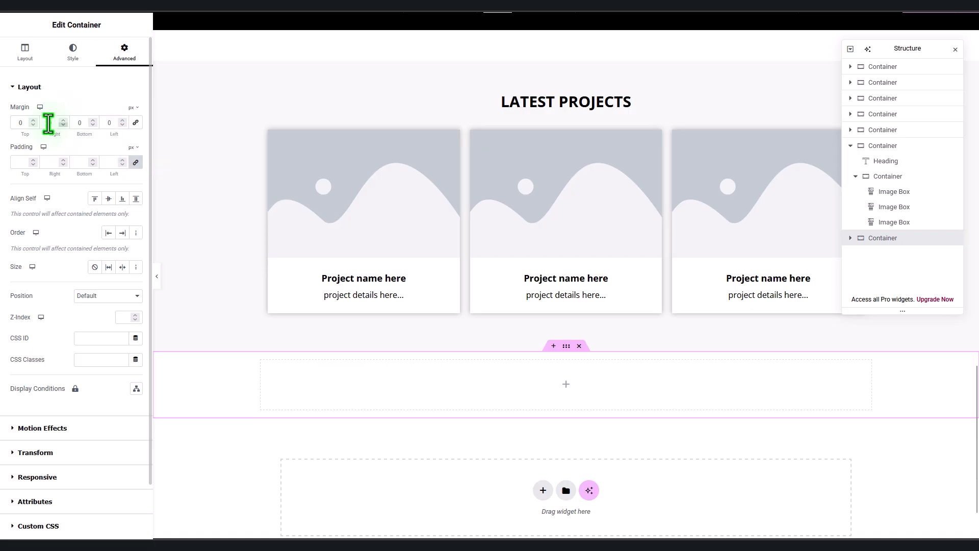
pyautogui.click(20, 123)
pyautogui.write('60')
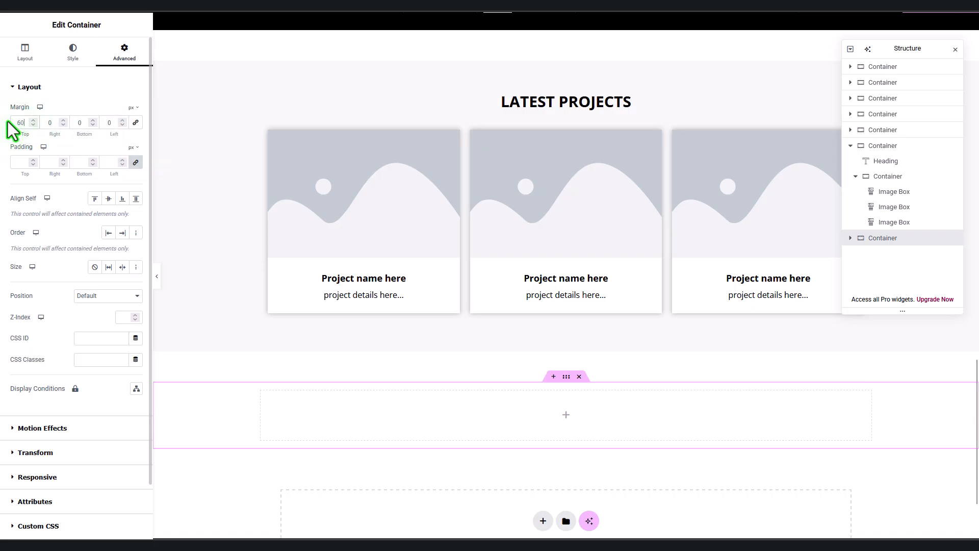
pyautogui.click(48, 12)
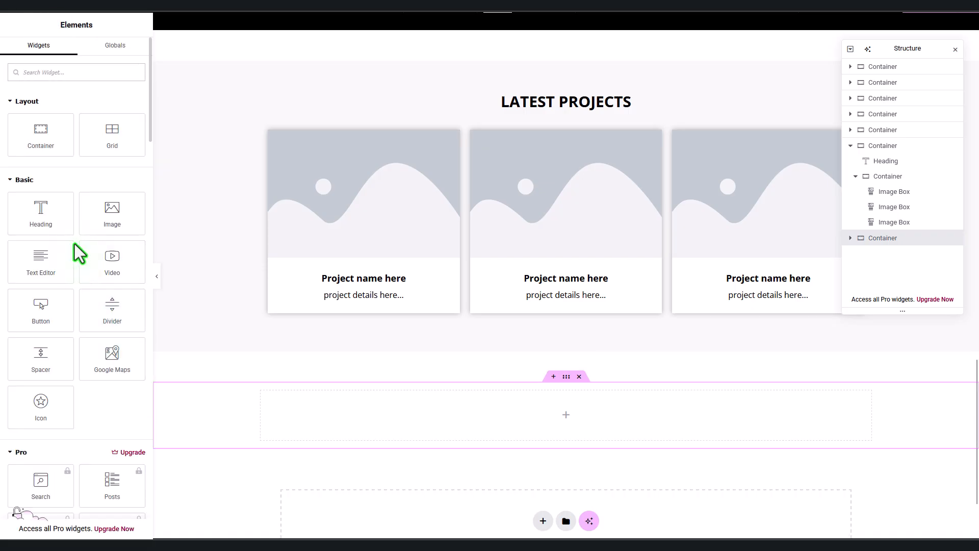
# Step: Add a centred heading reading Talk To Us to the new section
pyautogui.moveTo(41, 214); pyautogui.dragTo(484, 416)
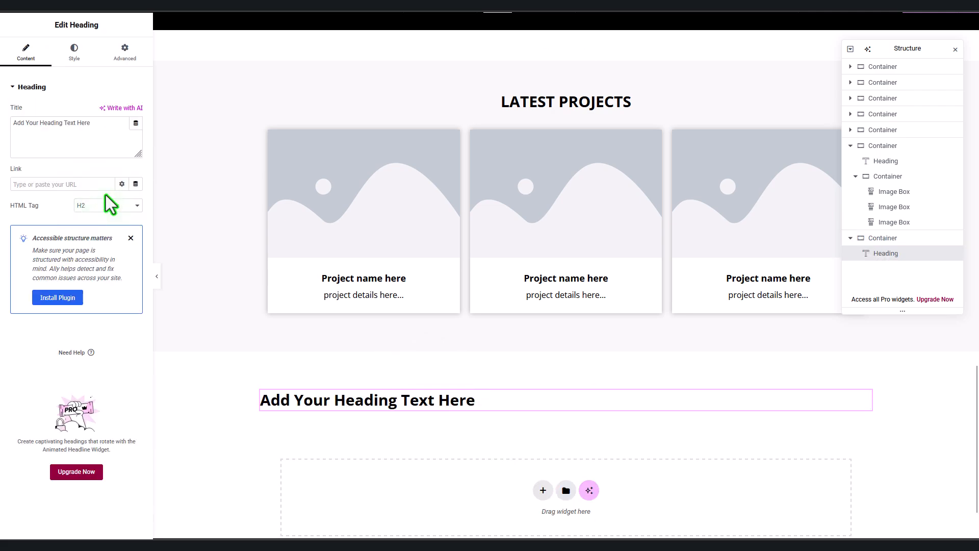
pyautogui.click(74, 51)
pyautogui.click(108, 111)
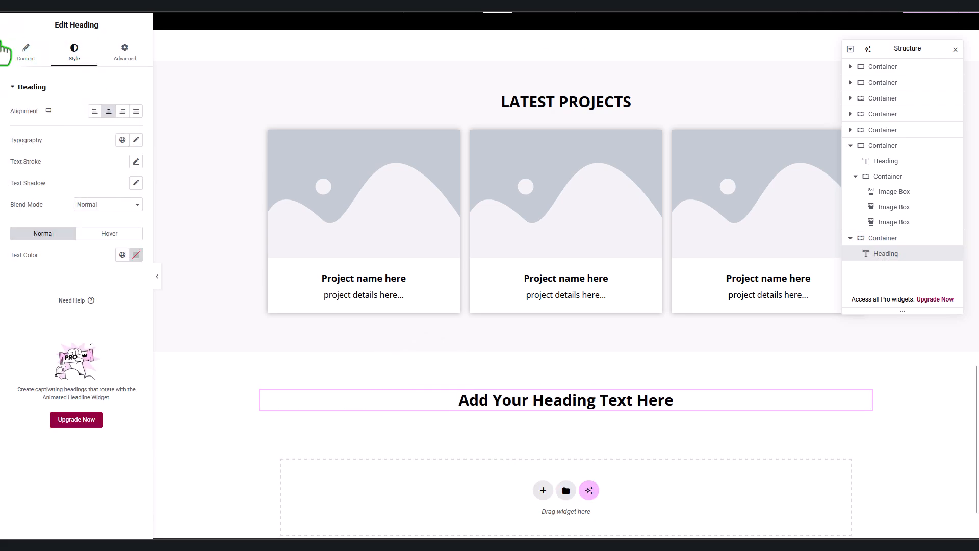
pyautogui.click(25, 51)
pyautogui.moveTo(95, 124); pyautogui.dragTo(2, 136)
pyautogui.write('T')
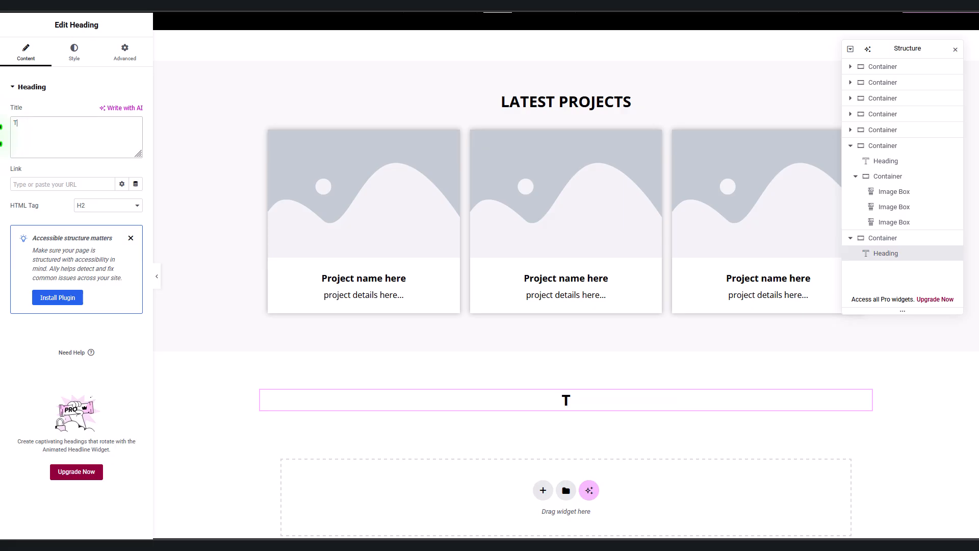
pyautogui.write('alk To Us')
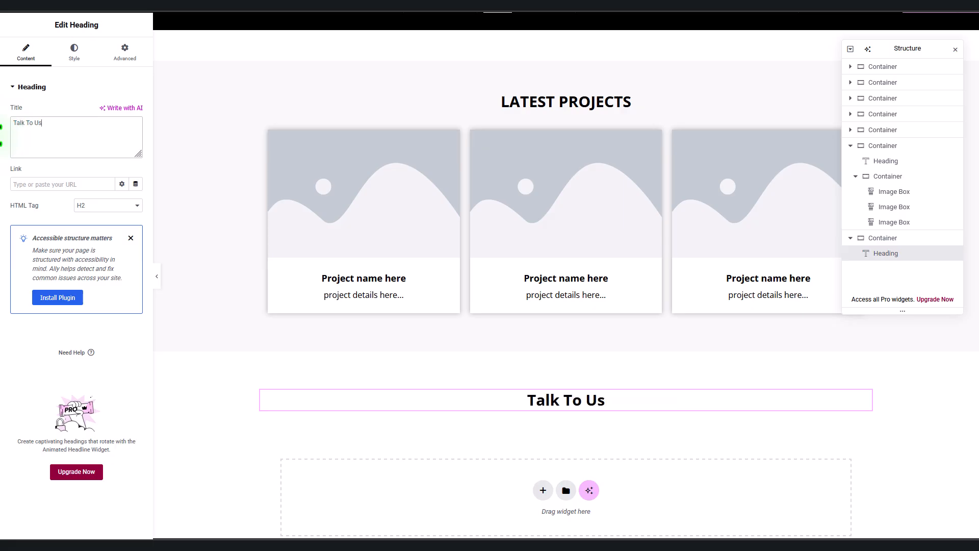
pyautogui.scroll(-2, 702, 383)
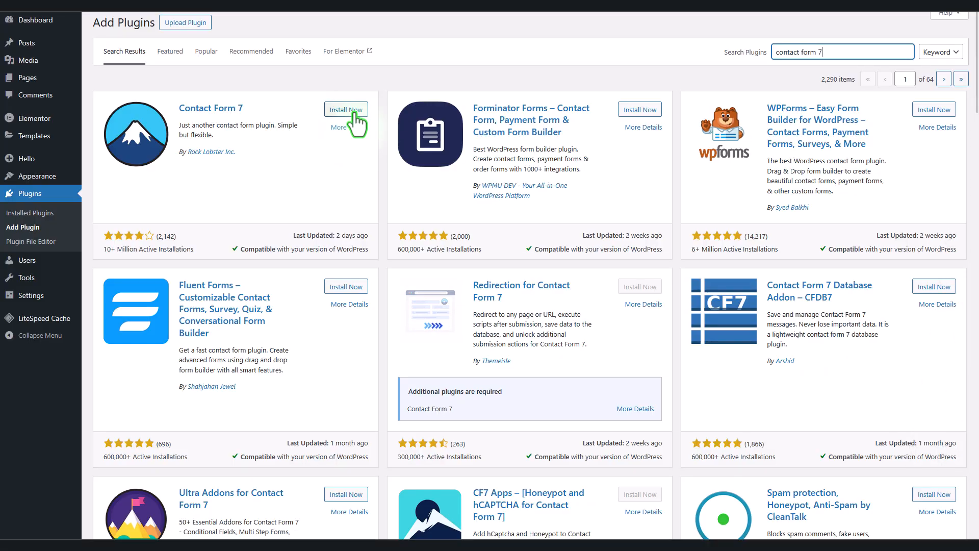
# Step: Install Contact Form 7 from Add Plugin and activate it
pyautogui.click(356, 114)
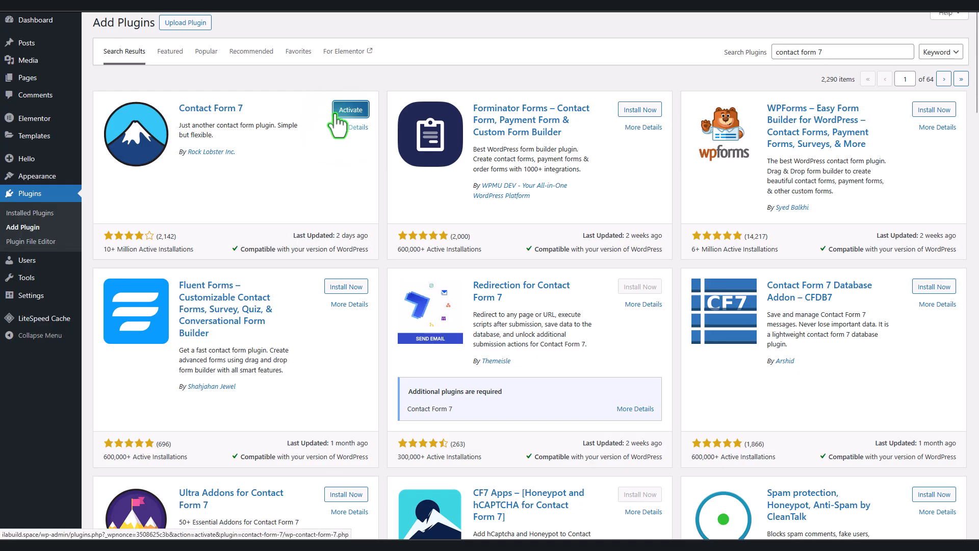
pyautogui.click(335, 114)
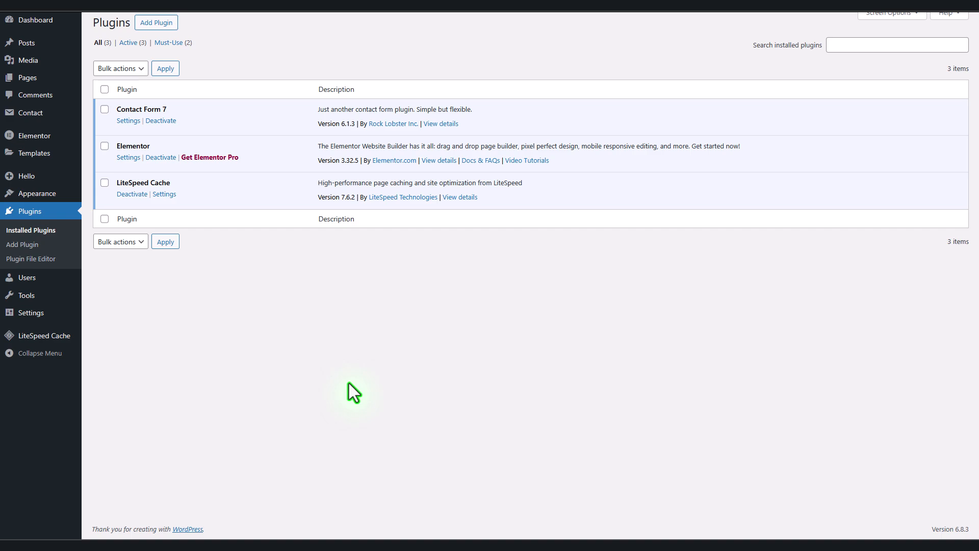
# Step: Copy Contact form 1's shortcode from the Shortcode column of the Contact Forms list
pyautogui.moveTo(42, 117)
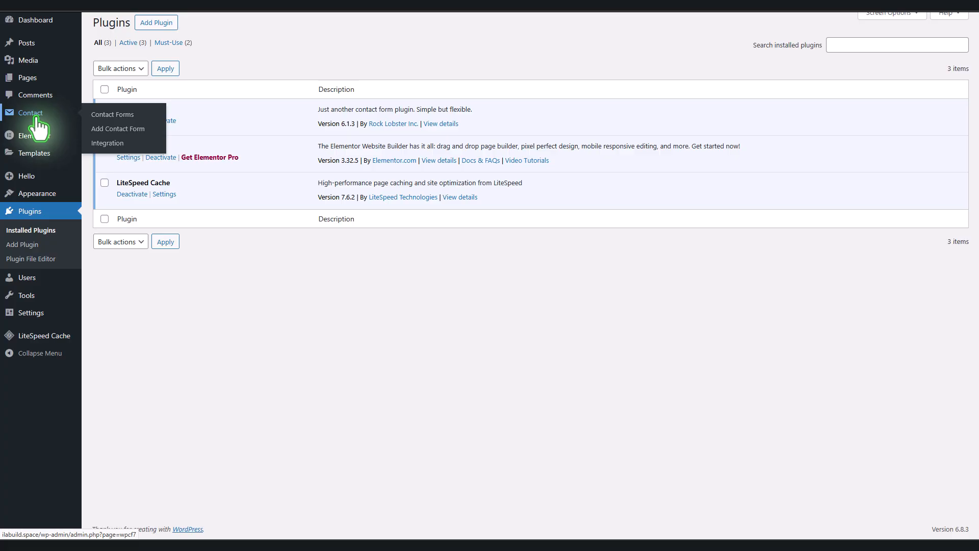
pyautogui.click(37, 116)
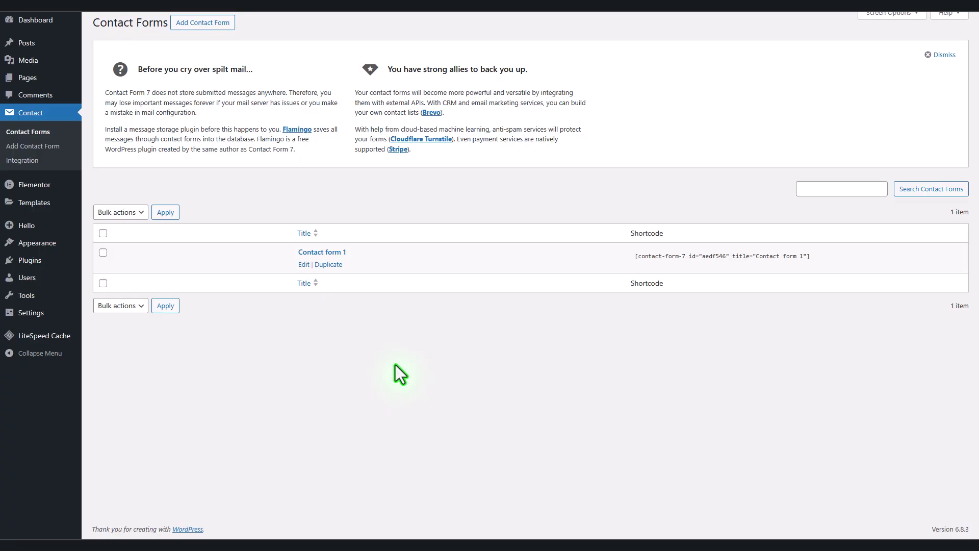
pyautogui.click(304, 265)
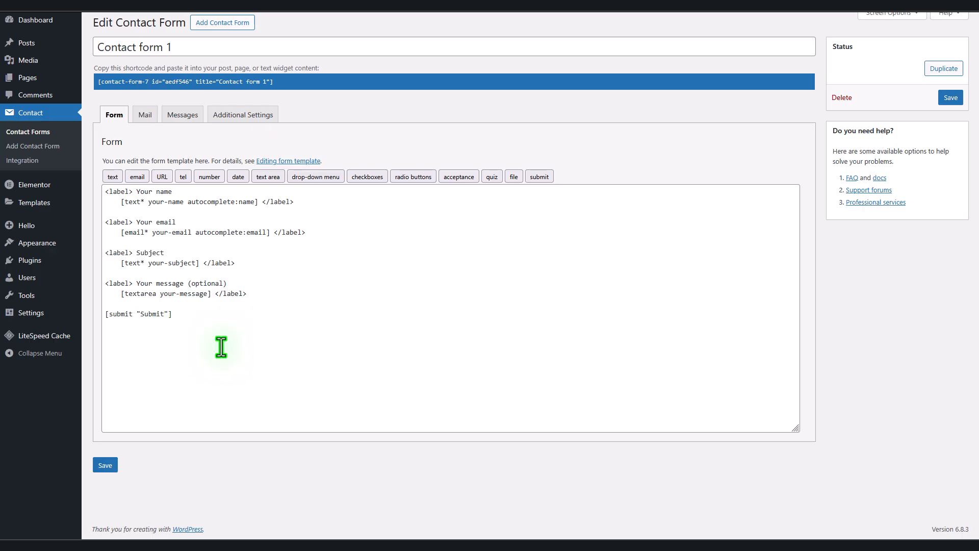
pyautogui.click(51, 134)
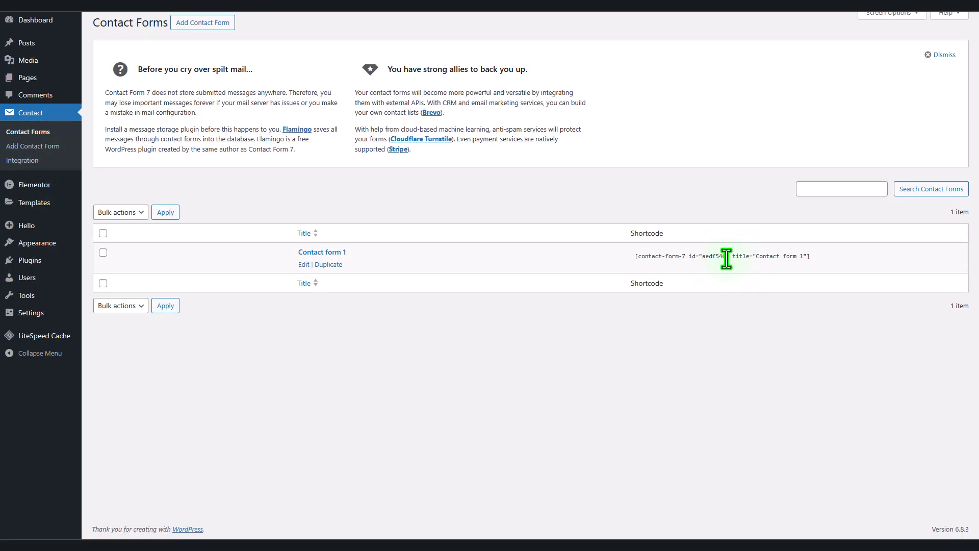
pyautogui.moveTo(634, 259); pyautogui.dragTo(812, 258)
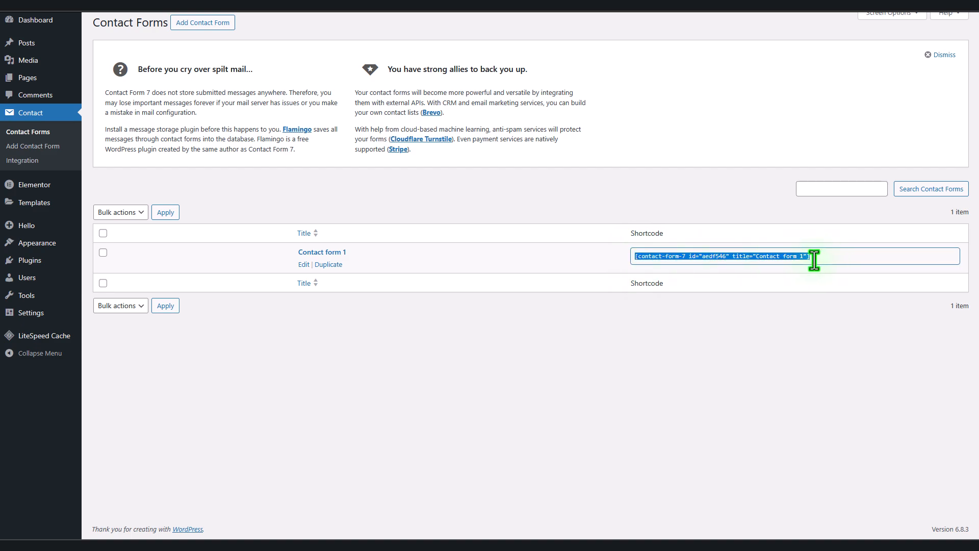
pyautogui.rightClick(797, 257)
pyautogui.click(816, 316)
pyautogui.rightClick(795, 258)
pyautogui.click(817, 324)
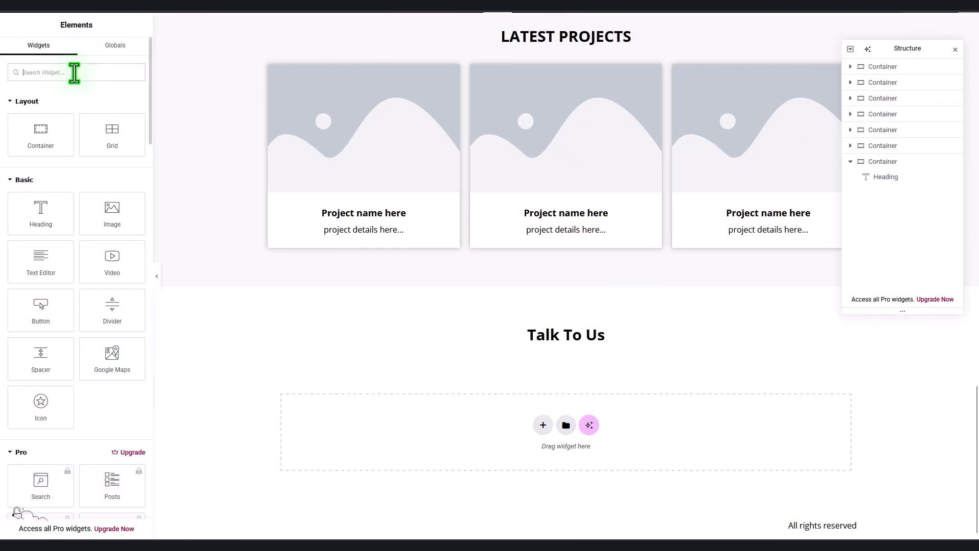
# Step: Add a Shortcode widget below the Talk To Us heading and paste the contact form shortcode into it
pyautogui.write('sho')
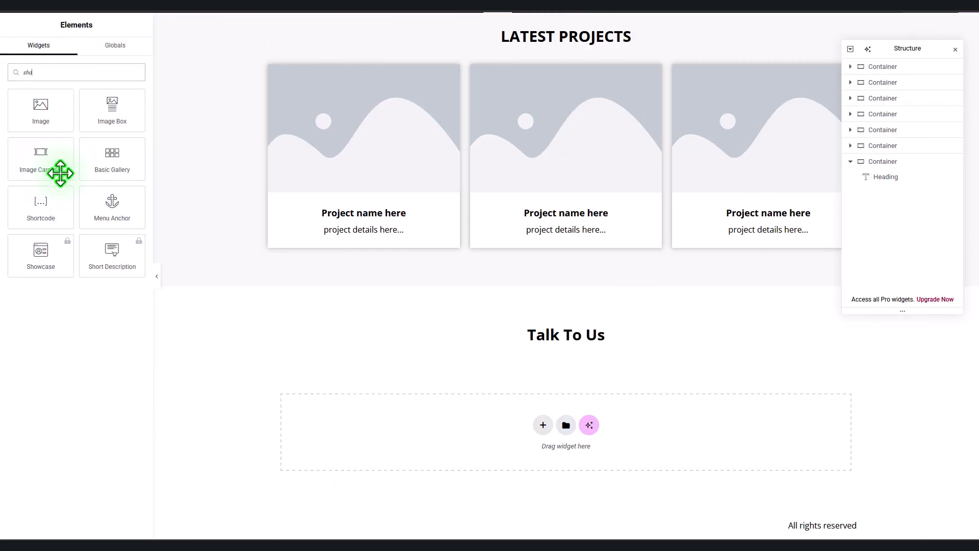
pyautogui.moveTo(41, 217); pyautogui.dragTo(590, 356)
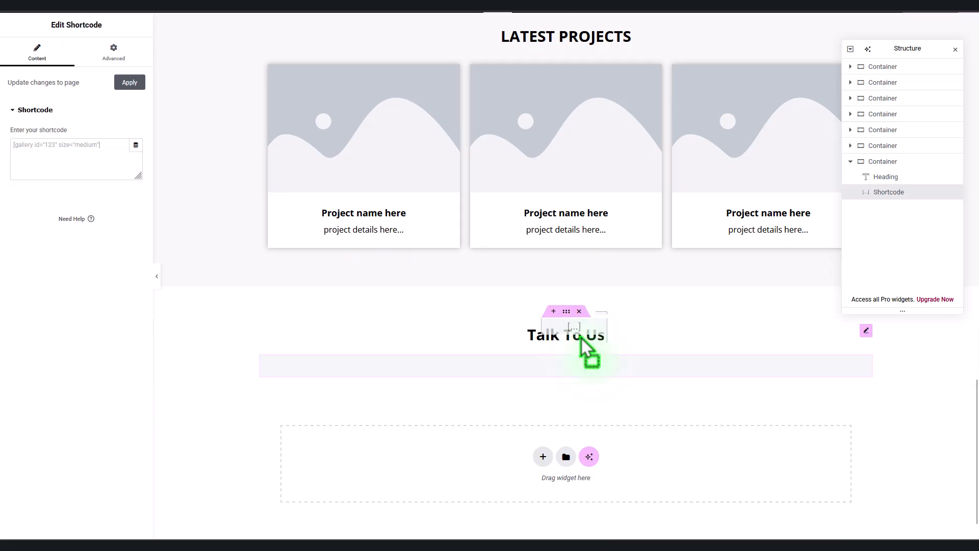
pyautogui.click(88, 149)
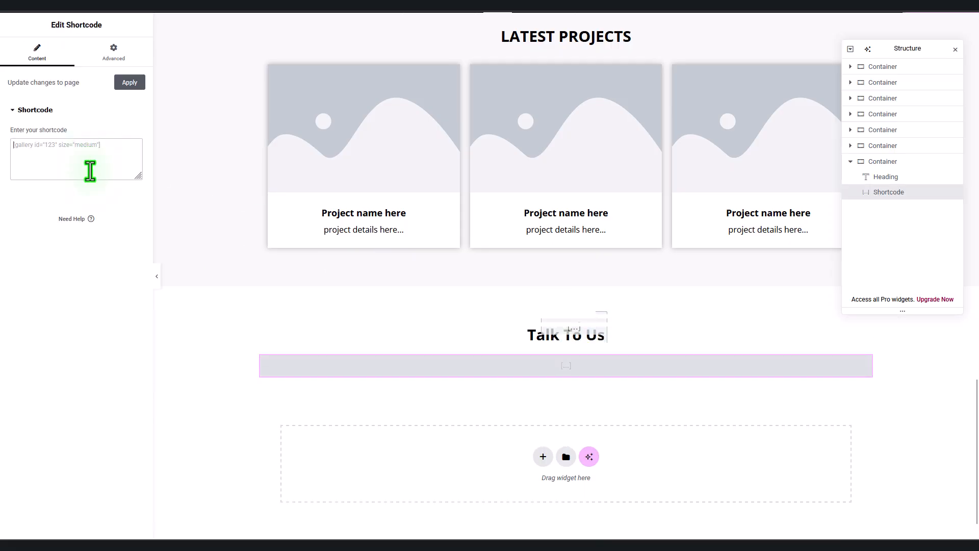
pyautogui.hotkey('ctrl', 'v')
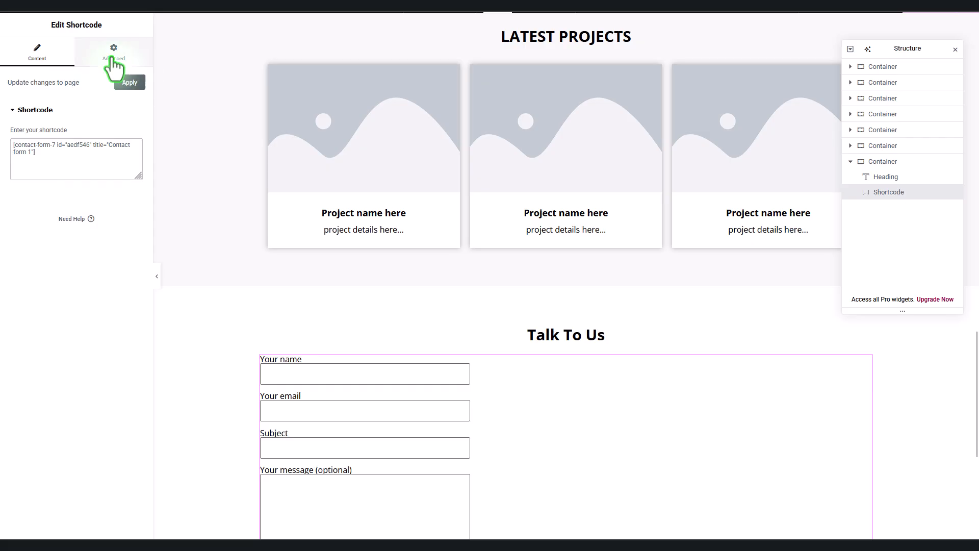
# Step: Set the contact form widget's Align Self to Center on the Advanced tab
pyautogui.click(113, 51)
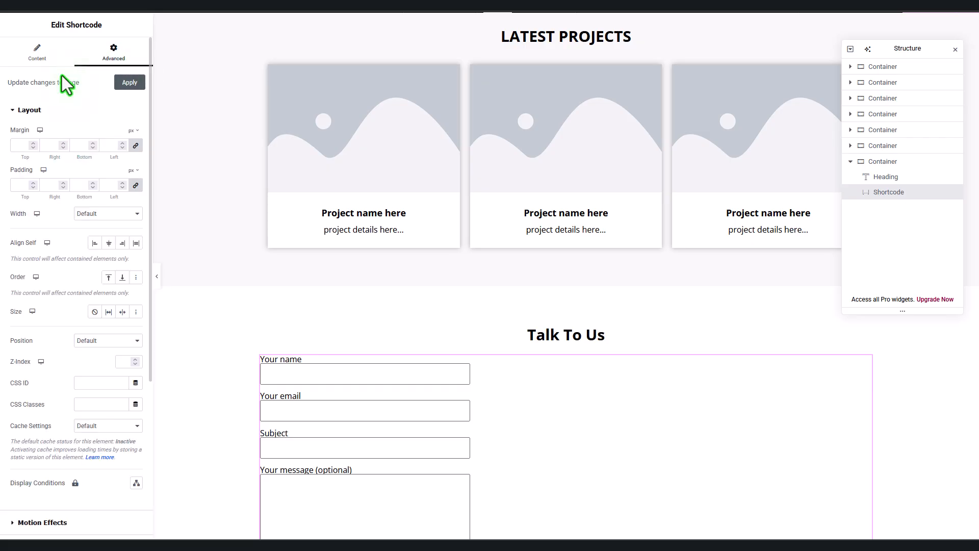
pyautogui.click(110, 244)
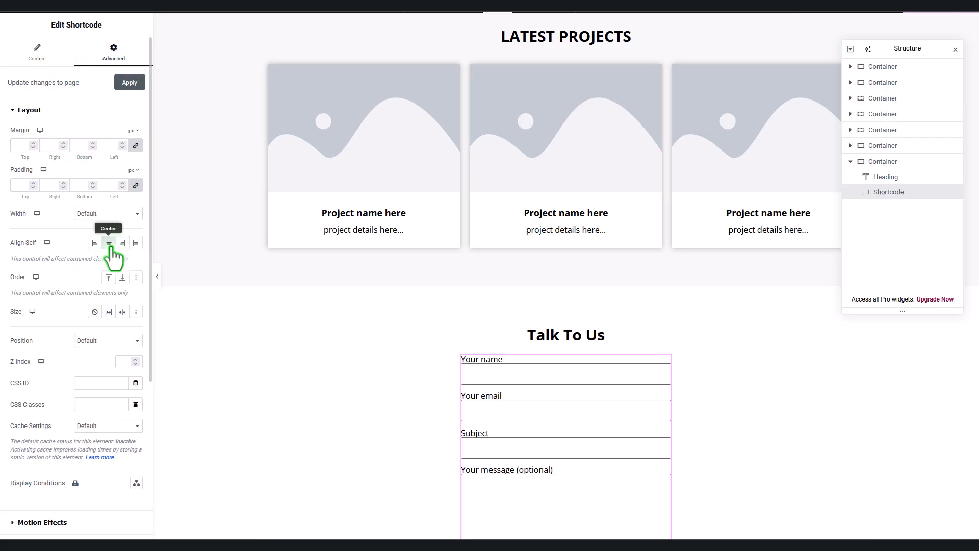
pyautogui.scroll(-5, 729, 412)
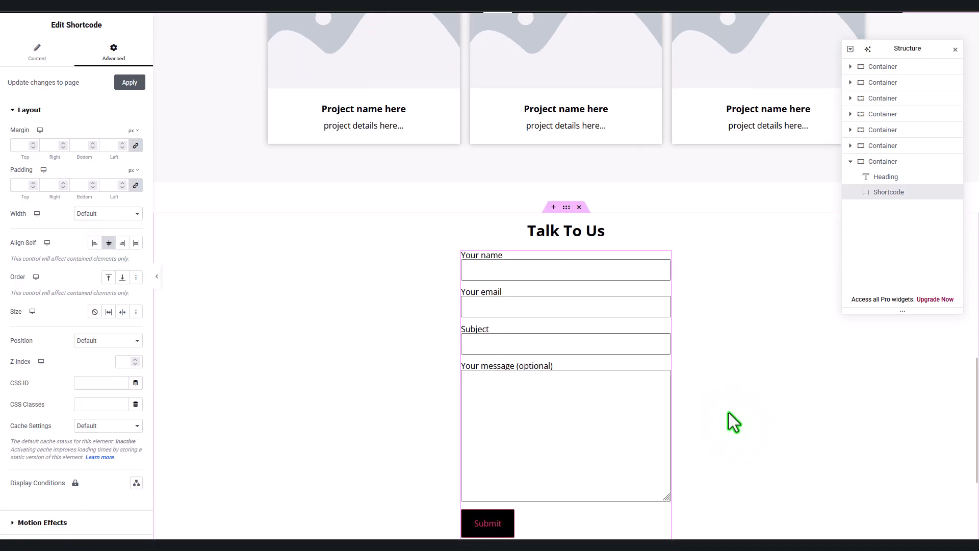
pyautogui.scroll(2, 730, 412)
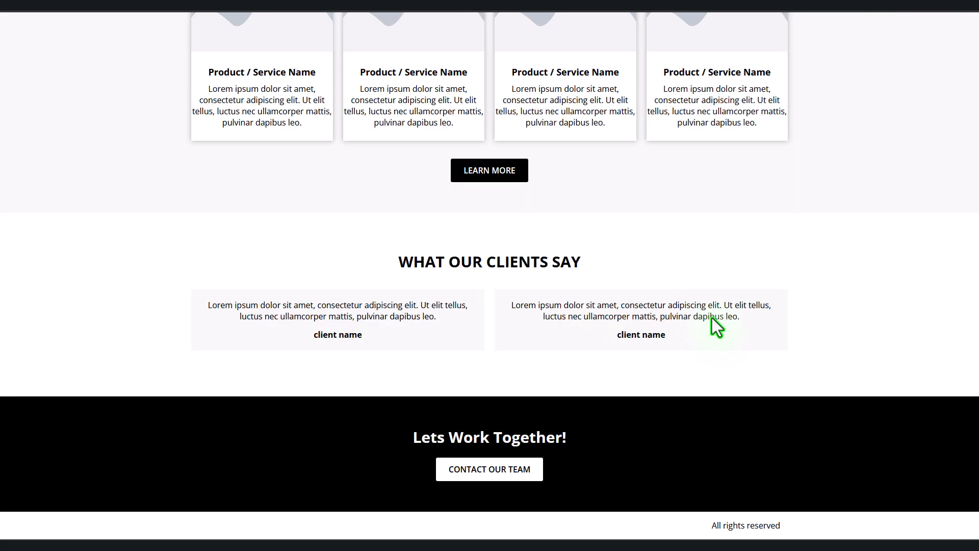
pyautogui.scroll(15, 712, 317)
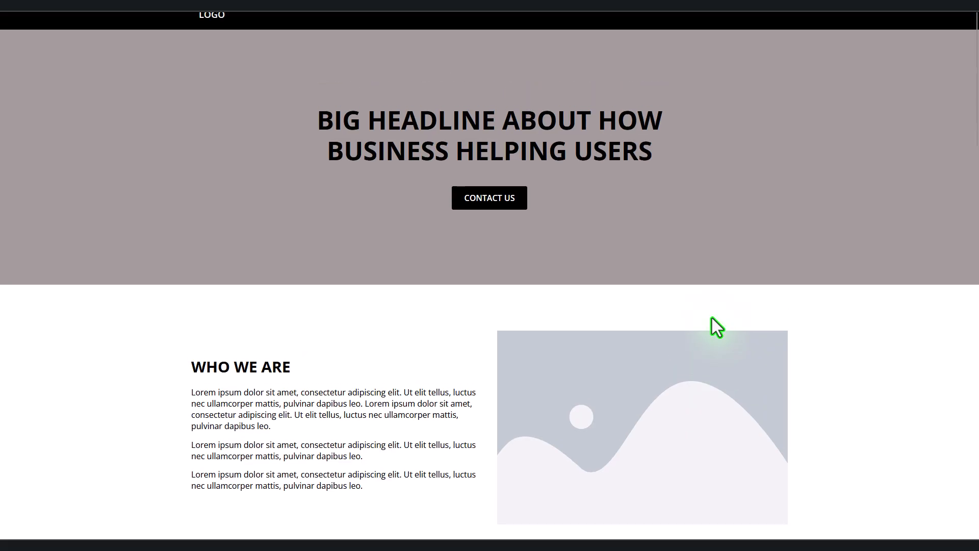
pyautogui.scroll(-14, 712, 318)
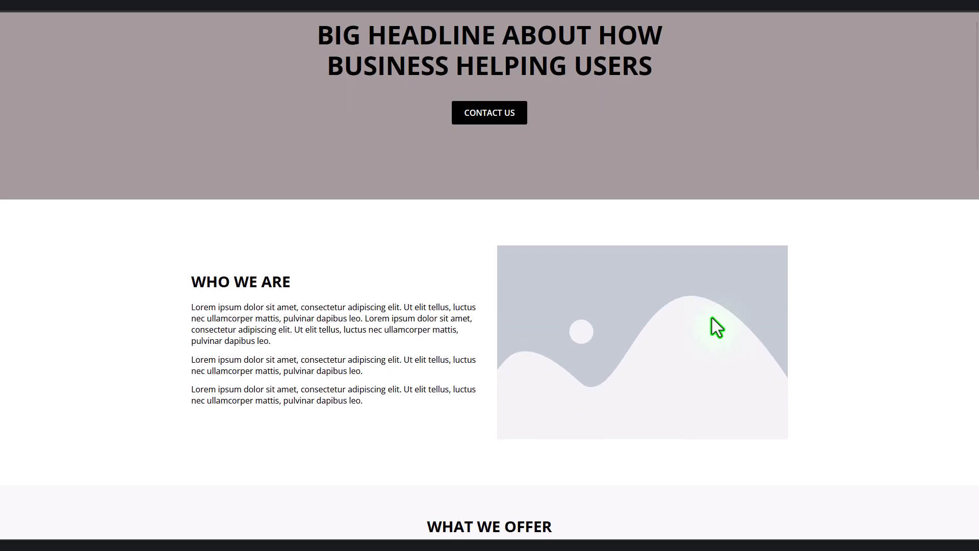
pyautogui.scroll(-12, 712, 317)
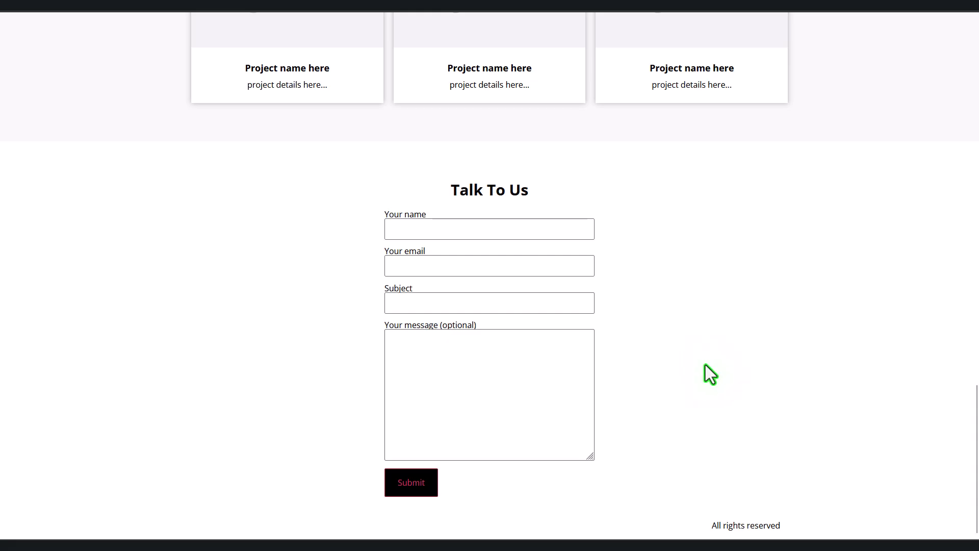
pyautogui.scroll(15, 705, 365)
pyautogui.scroll(8, 705, 365)
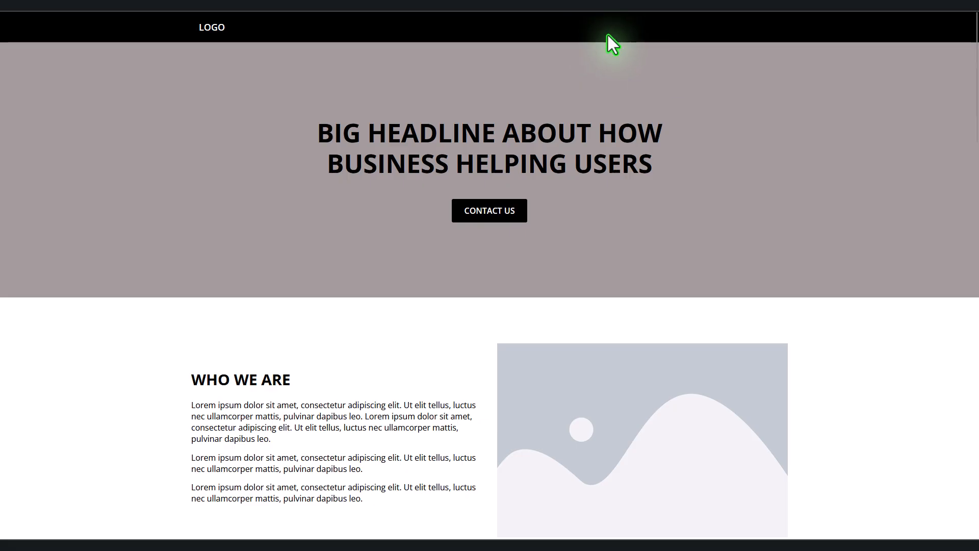
pyautogui.scroll(-9, 618, 268)
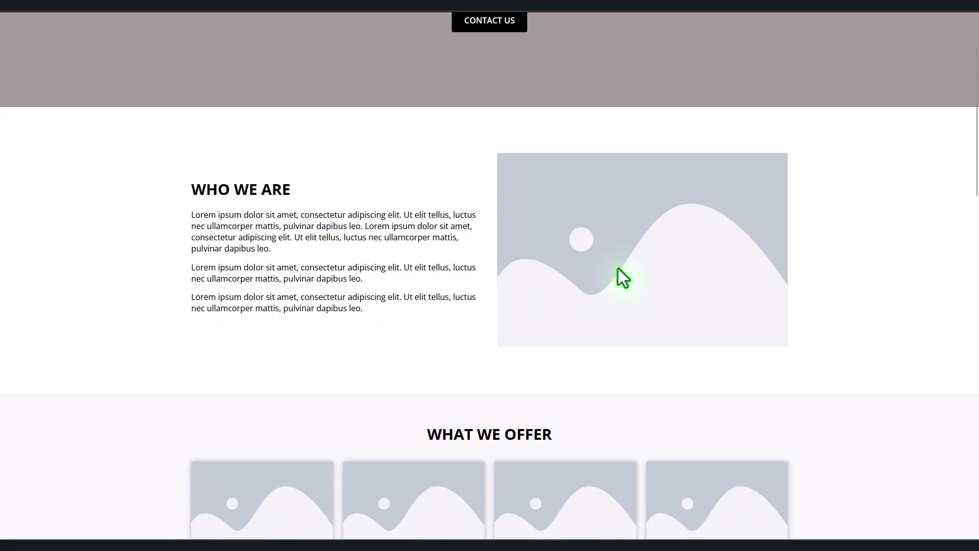
pyautogui.scroll(-5, 618, 268)
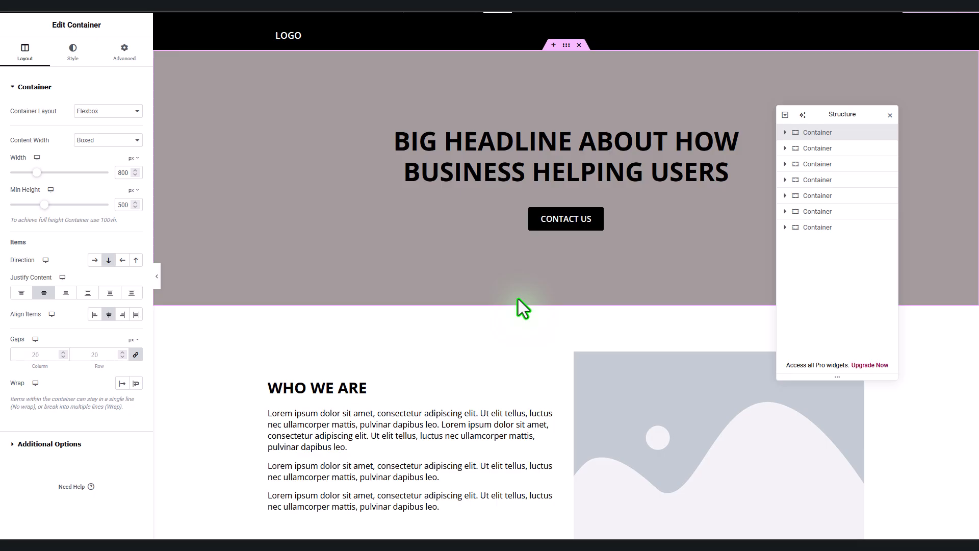
# Step: Rename the first two containers in the Structure panel to Hero and about
pyautogui.doubleClick(825, 134)
pyautogui.write('Hero')
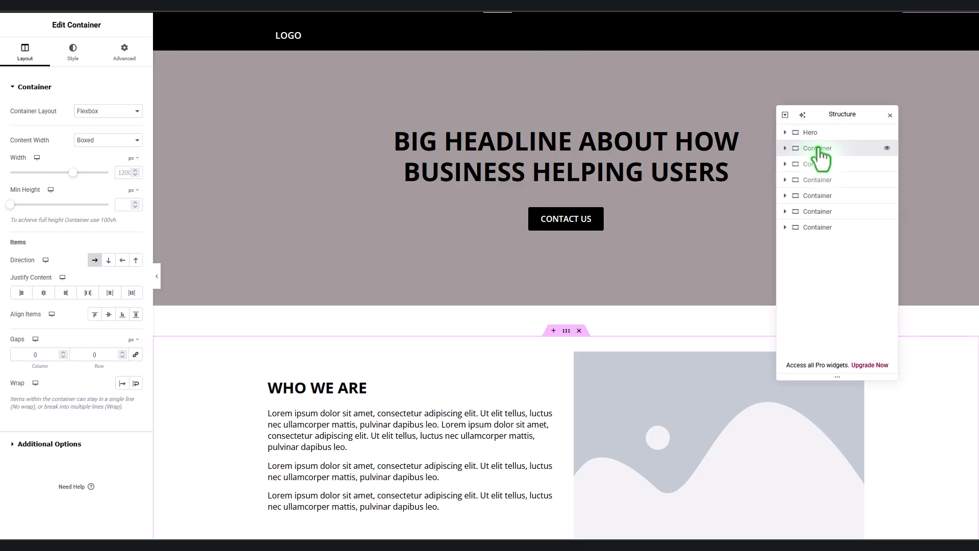
pyautogui.click(819, 149)
pyautogui.doubleClick(818, 149)
pyautogui.write('about')
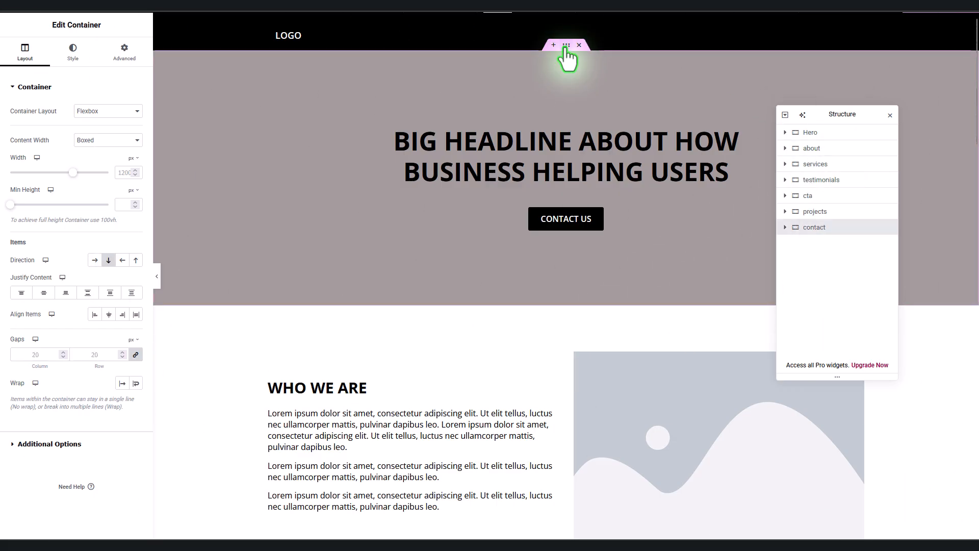
pyautogui.click(565, 46)
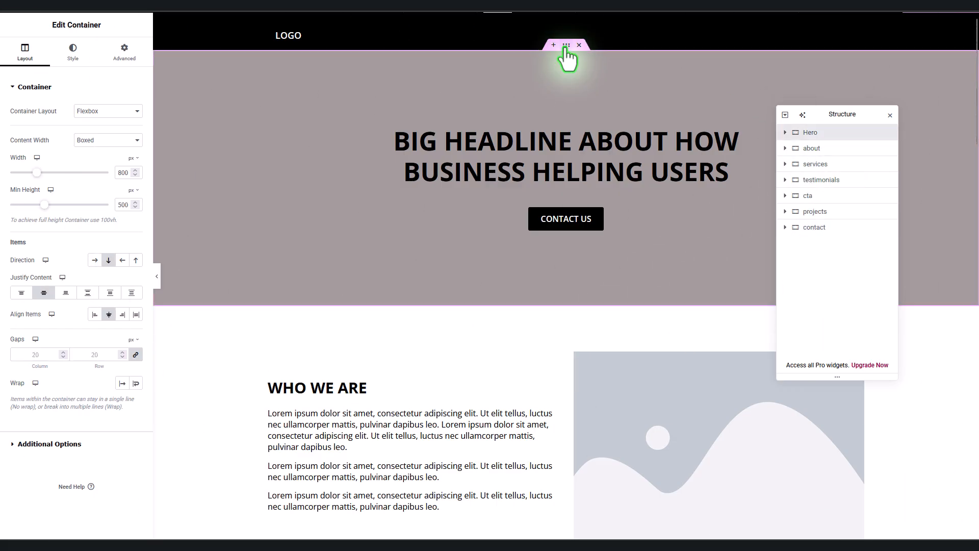
# Step: Give the Hero section the CSS ID hero
pyautogui.click(136, 53)
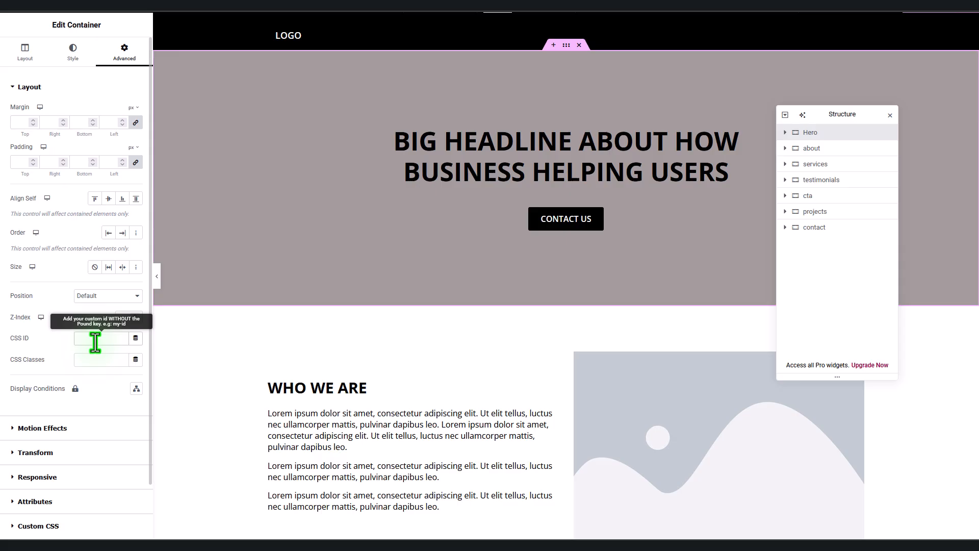
pyautogui.write('main')
pyautogui.press('BackSpace')
pyautogui.press('BackSpace')
pyautogui.press('BackSpace')
pyautogui.press('BackSpace')
pyautogui.write('hero')
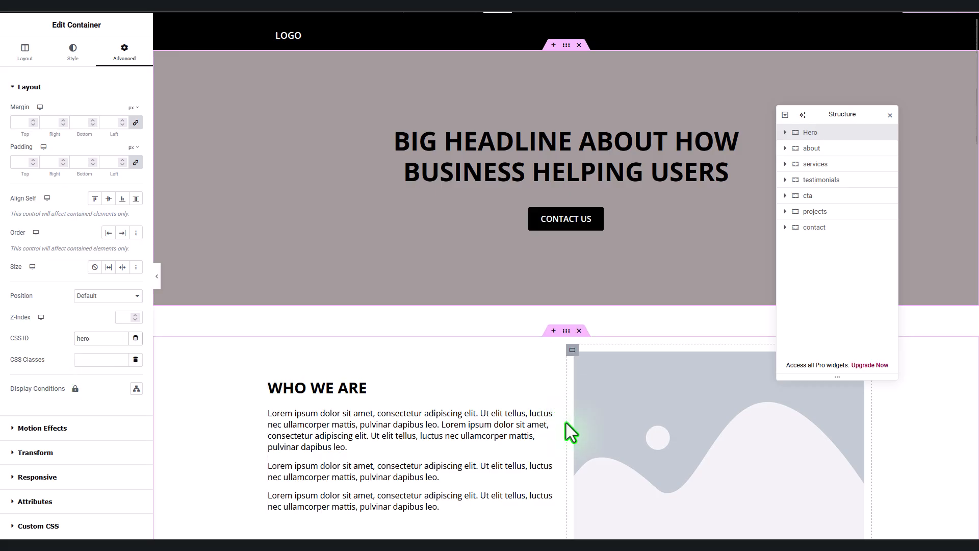
pyautogui.scroll(-2, 566, 423)
# Step: Set the CSS IDs aboutus and services on the about and services sections
pyautogui.click(566, 227)
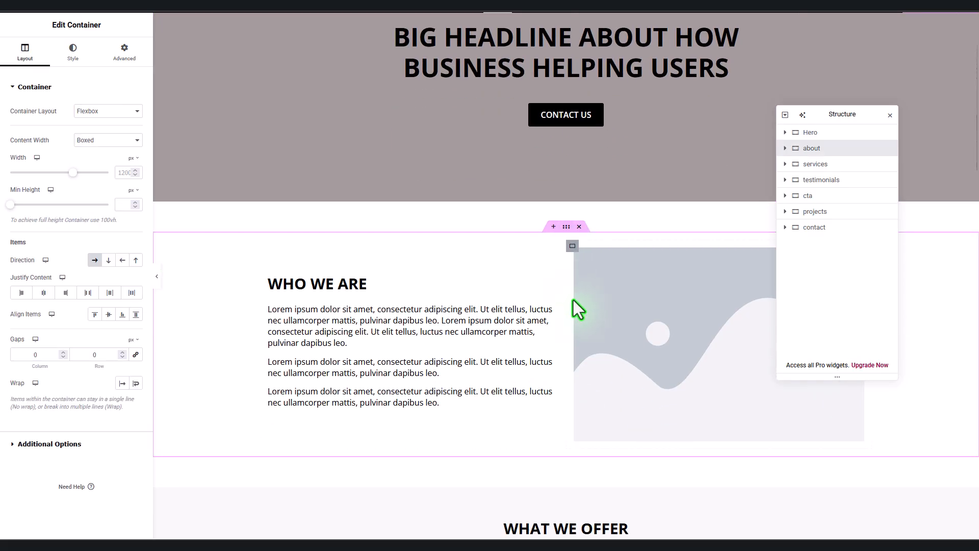
pyautogui.click(125, 55)
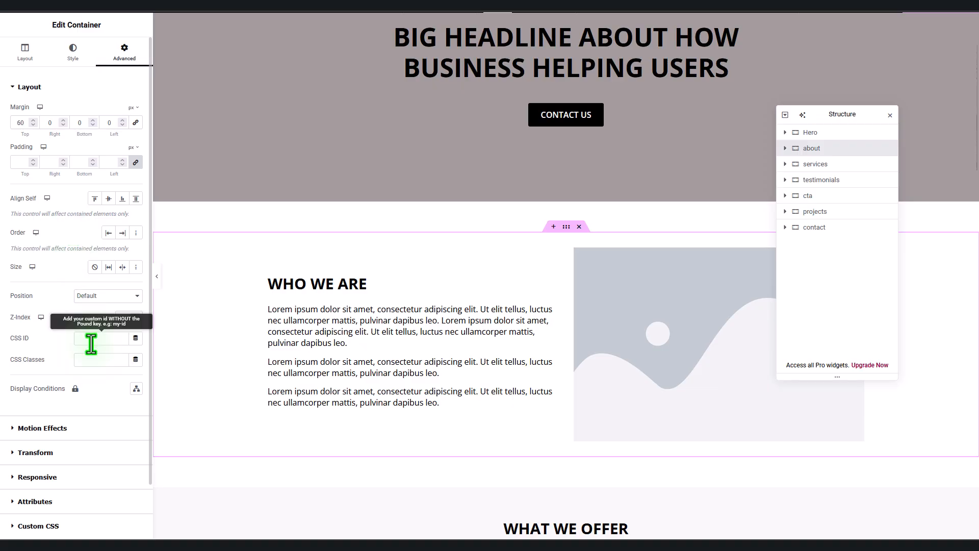
pyautogui.write('aboutus')
pyautogui.scroll(-5, 583, 333)
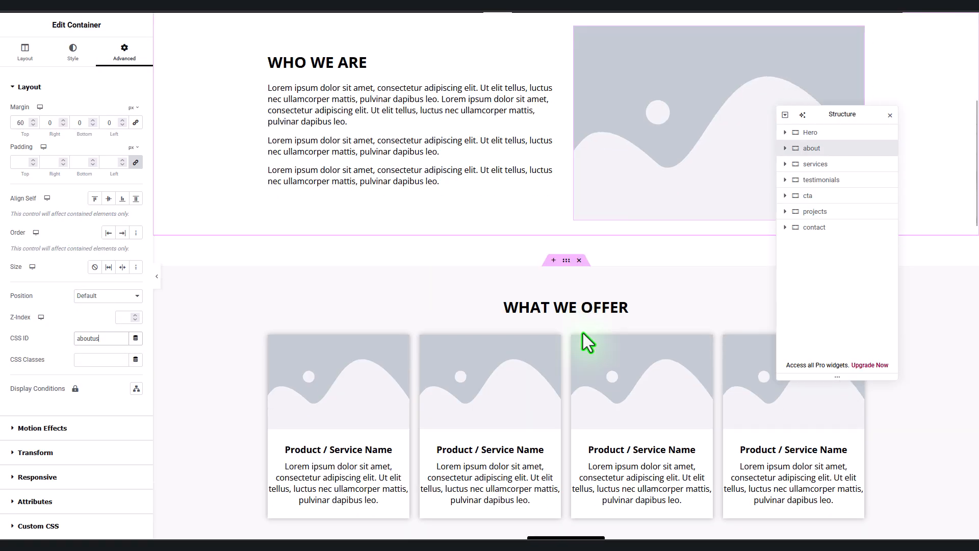
pyautogui.click(567, 169)
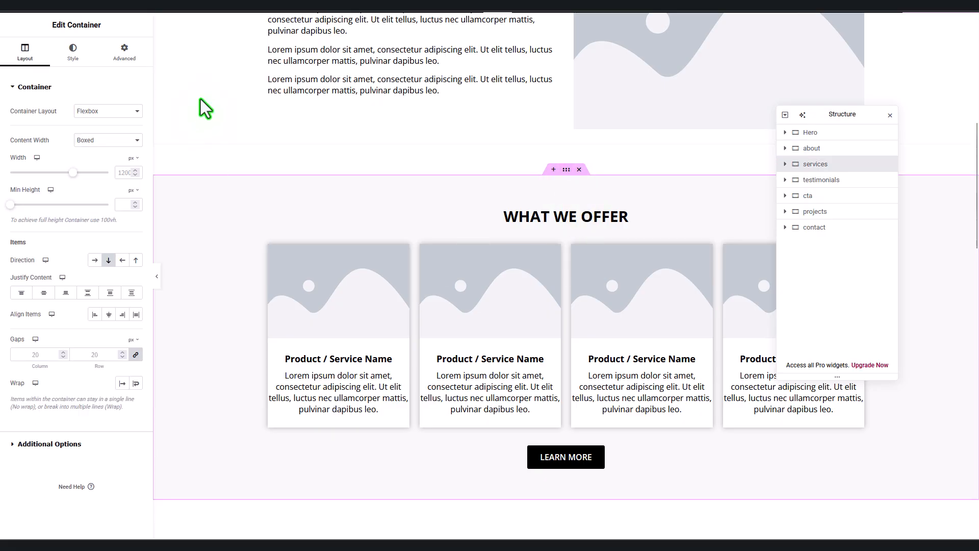
pyautogui.click(125, 55)
pyautogui.click(99, 341)
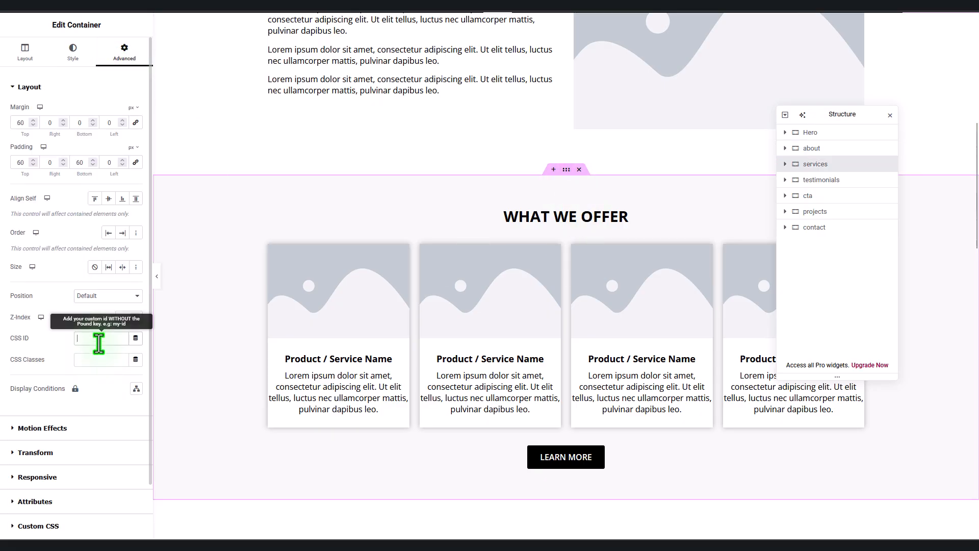
pyautogui.write('services')
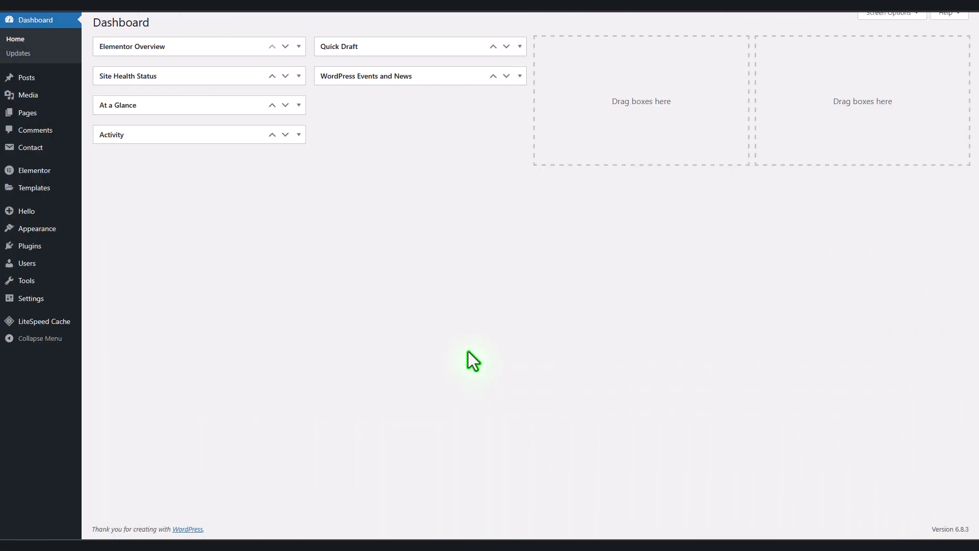
# Step: Add the Home page to the header menu from the Pages list
pyautogui.moveTo(57, 230)
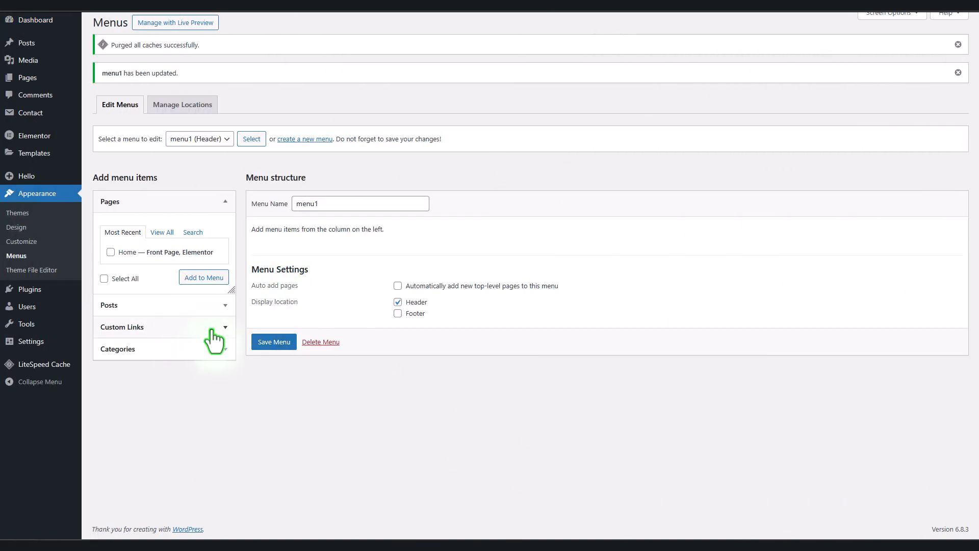
pyautogui.click(212, 328)
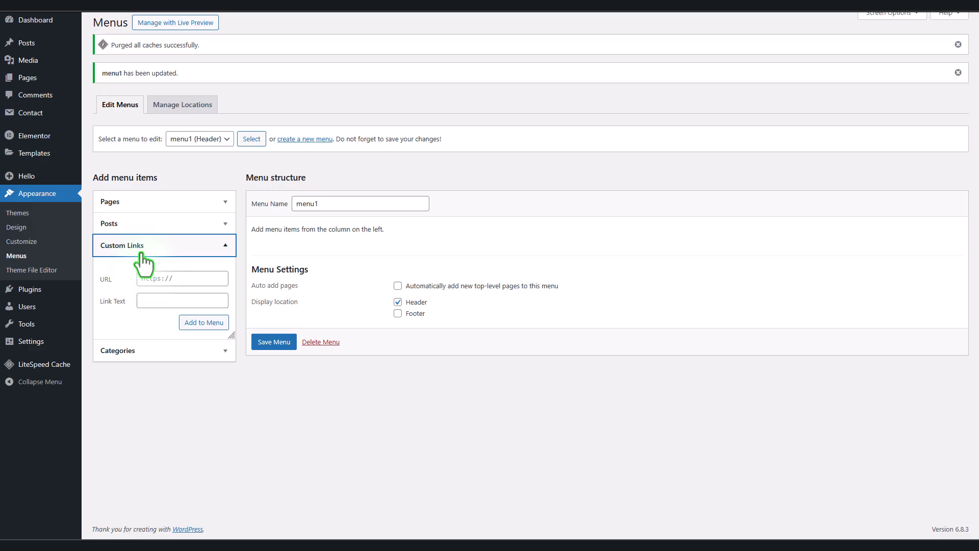
pyautogui.click(159, 303)
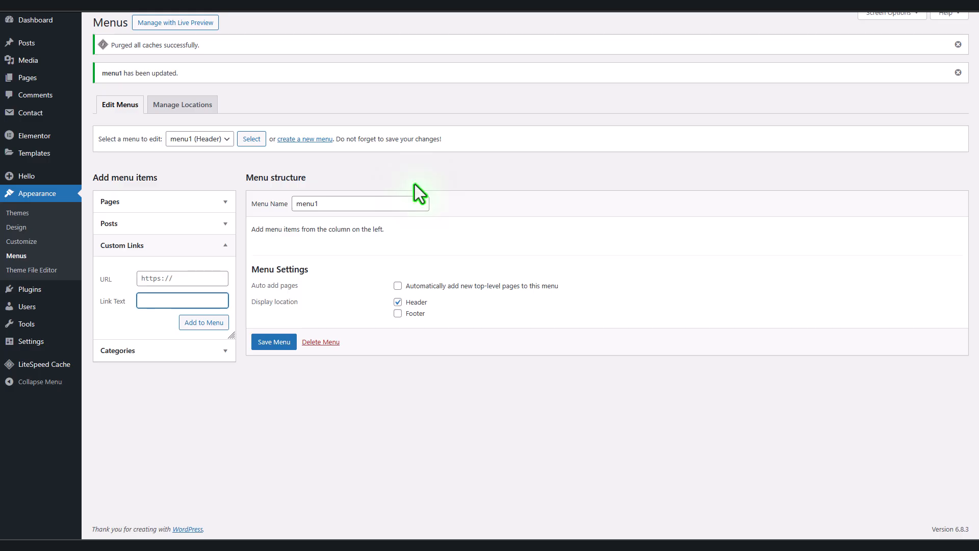
pyautogui.click(225, 204)
pyautogui.click(110, 252)
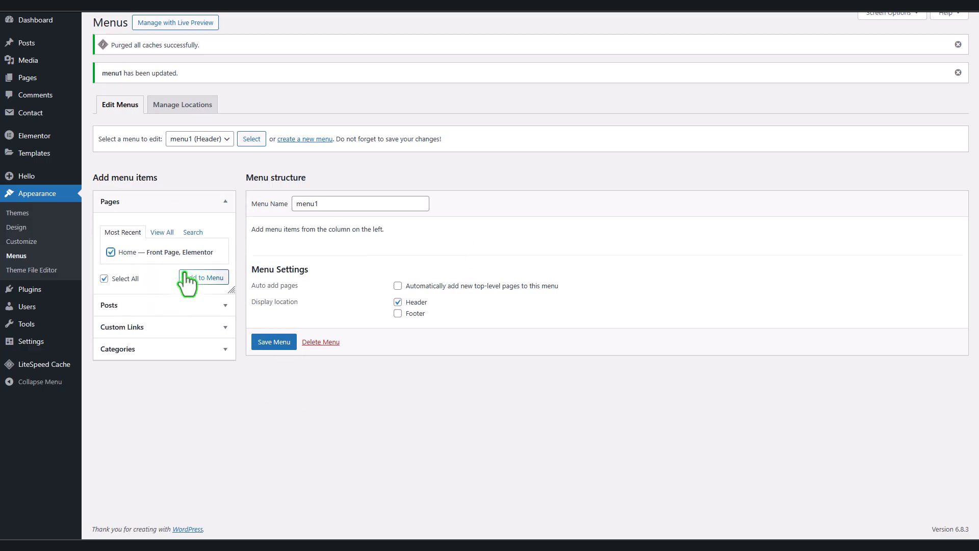
pyautogui.click(199, 278)
pyautogui.click(226, 206)
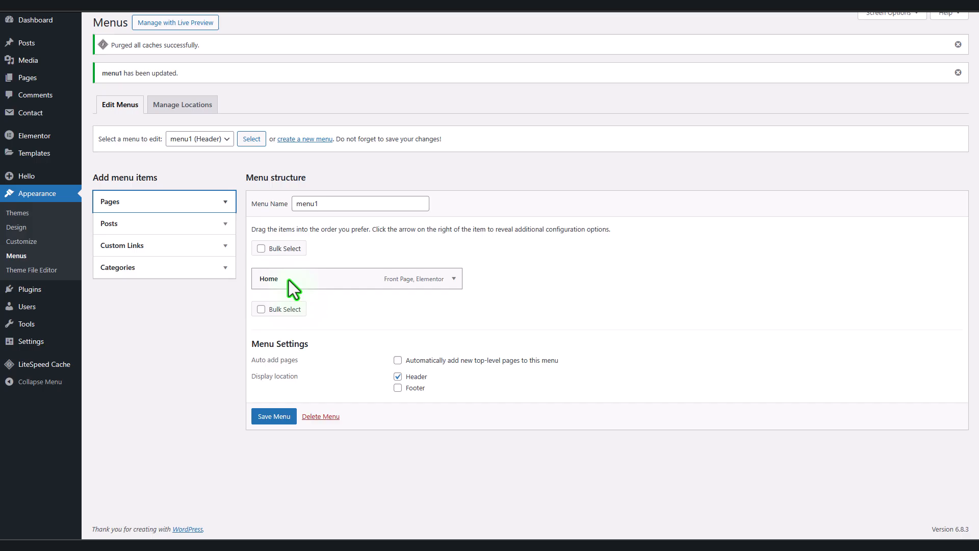
# Step: Add a custom link 'Who We Are' with URL #about to the menu
pyautogui.click(219, 246)
pyautogui.click(174, 300)
pyautogui.write('Who ')
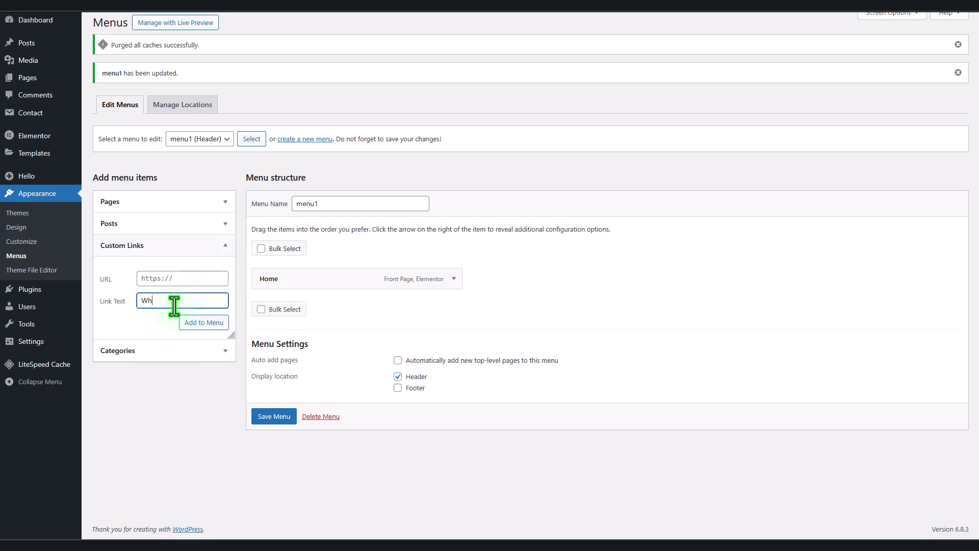
pyautogui.write('We')
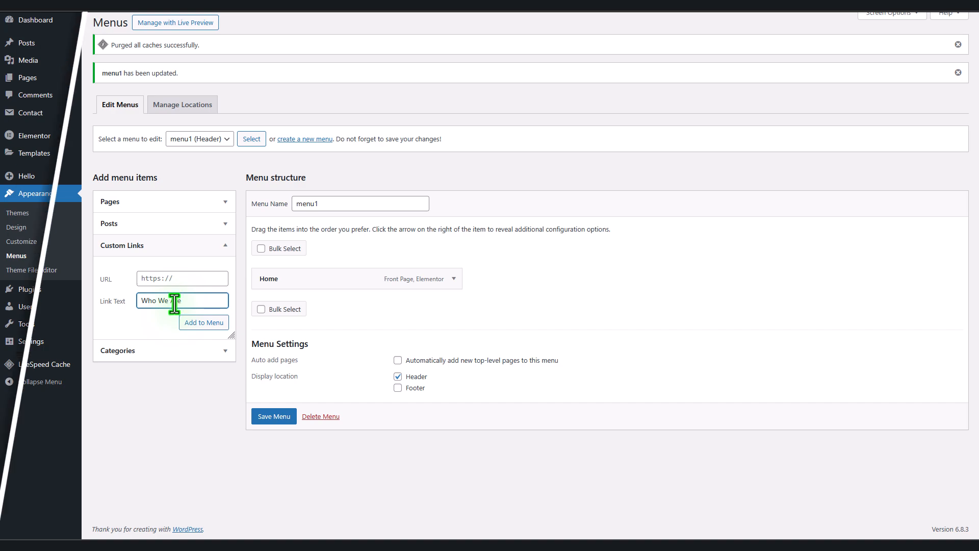
pyautogui.write('Are')
pyautogui.click(176, 280)
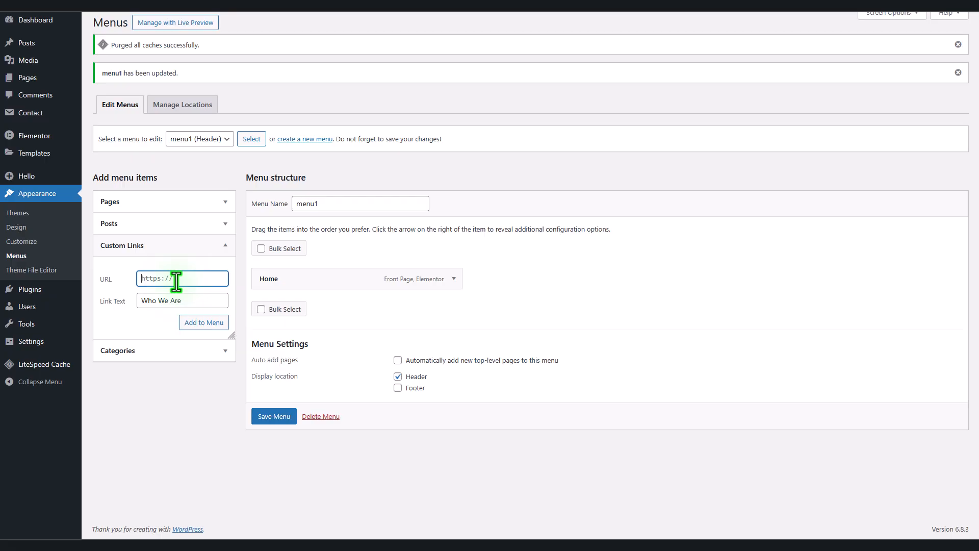
pyautogui.write('#about')
pyautogui.click(207, 329)
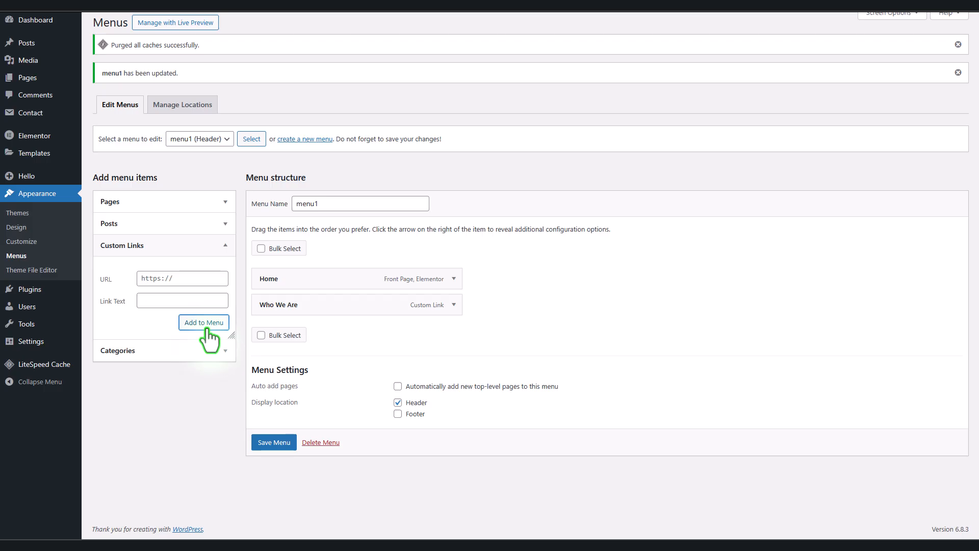
pyautogui.click(162, 301)
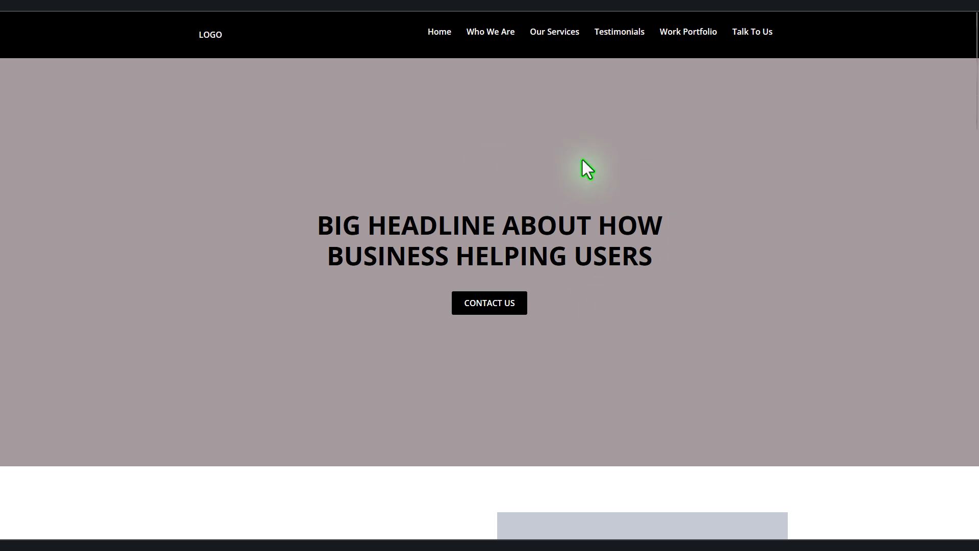
# Step: On the live home page, test the Our Services and Work Portfolio menu links
pyautogui.click(554, 36)
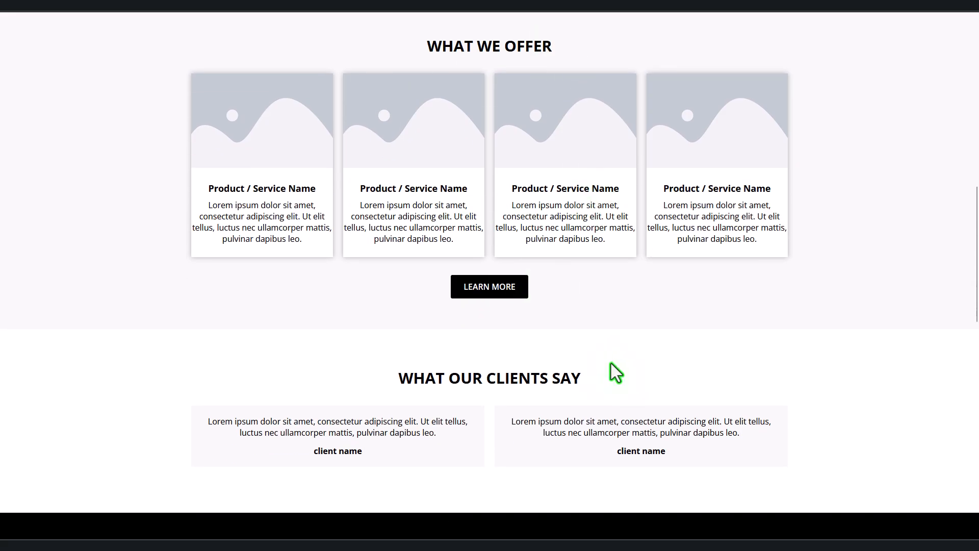
pyautogui.scroll(15, 611, 363)
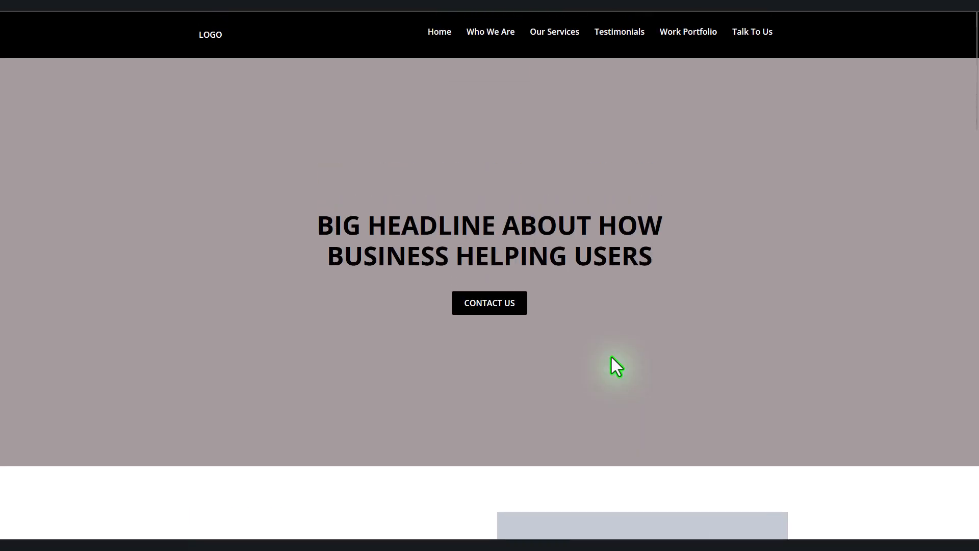
pyautogui.click(700, 36)
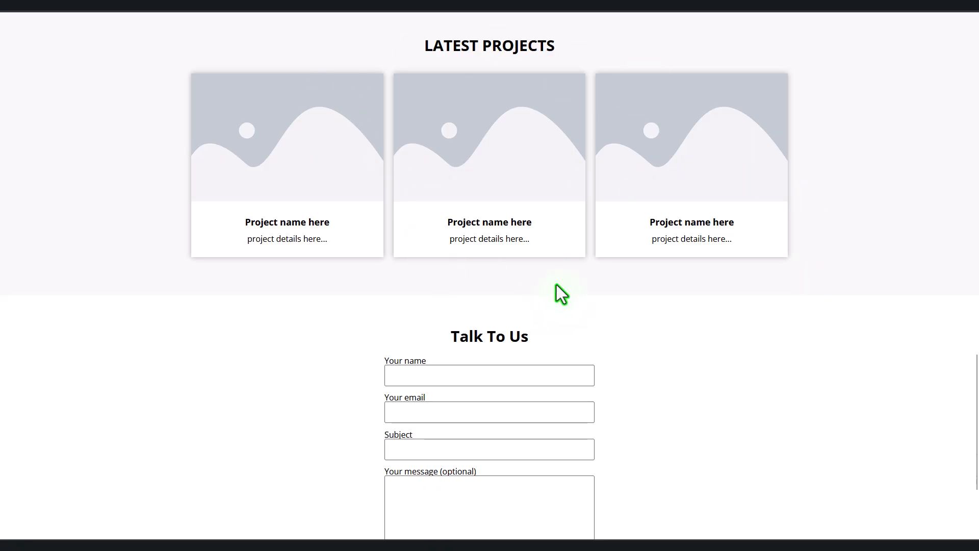
pyautogui.scroll(10, 718, 423)
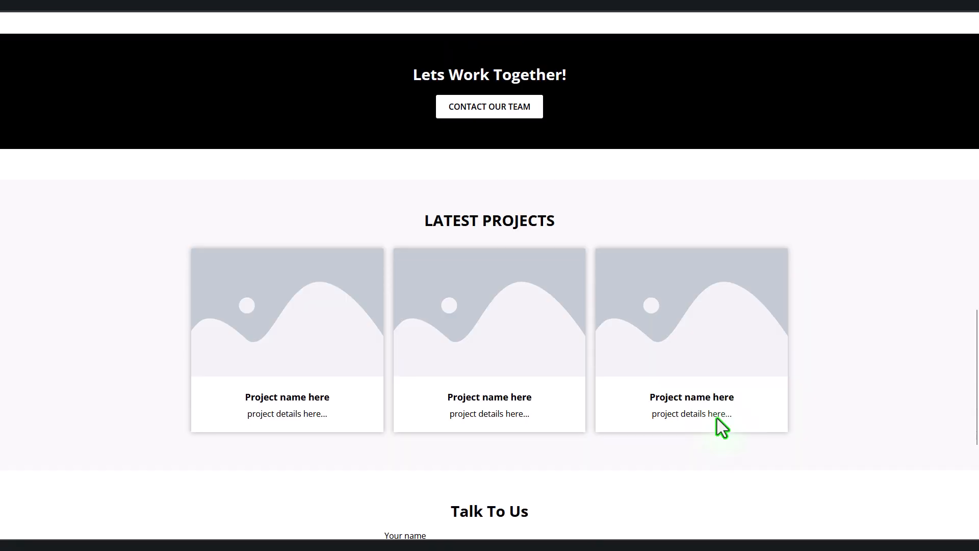
pyautogui.scroll(15, 717, 418)
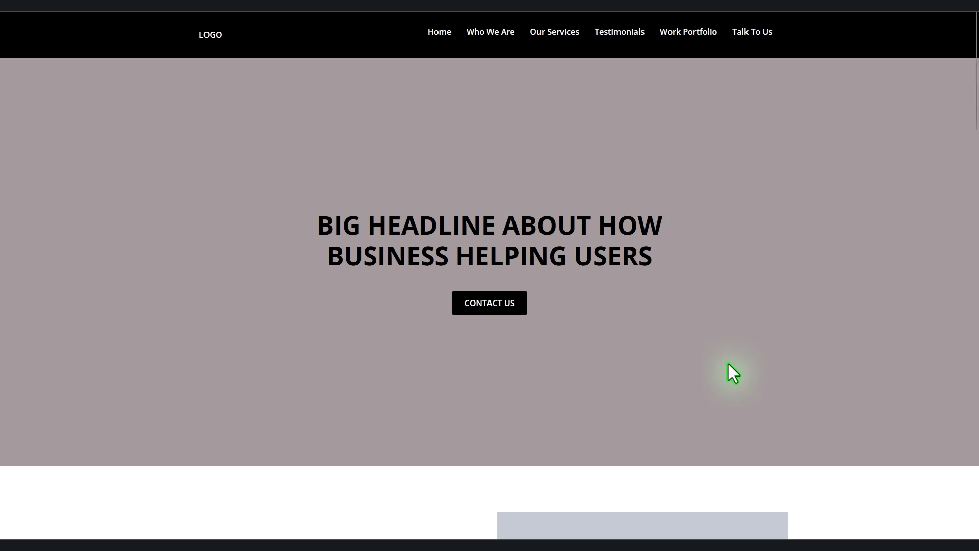
pyautogui.scroll(-12, 727, 365)
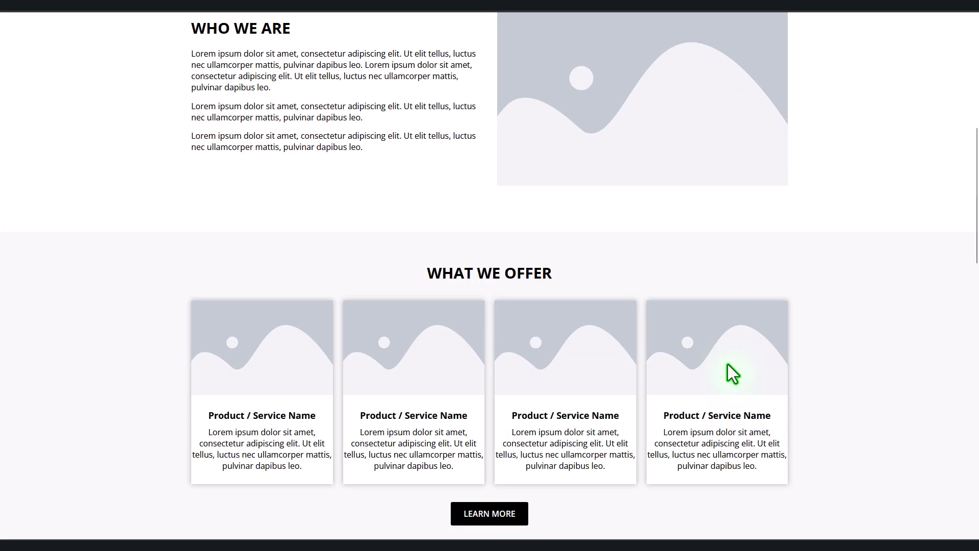
pyautogui.scroll(-6, 732, 374)
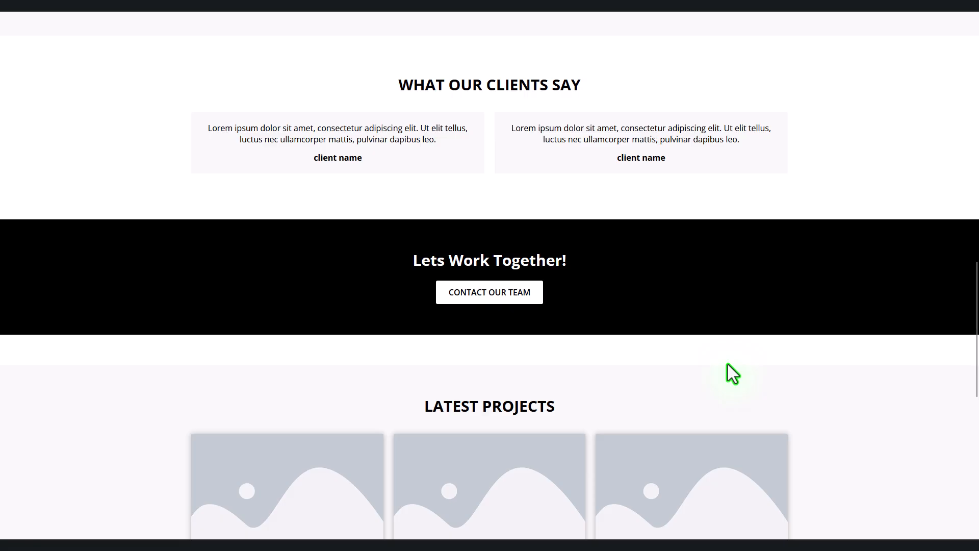
pyautogui.scroll(-10, 728, 364)
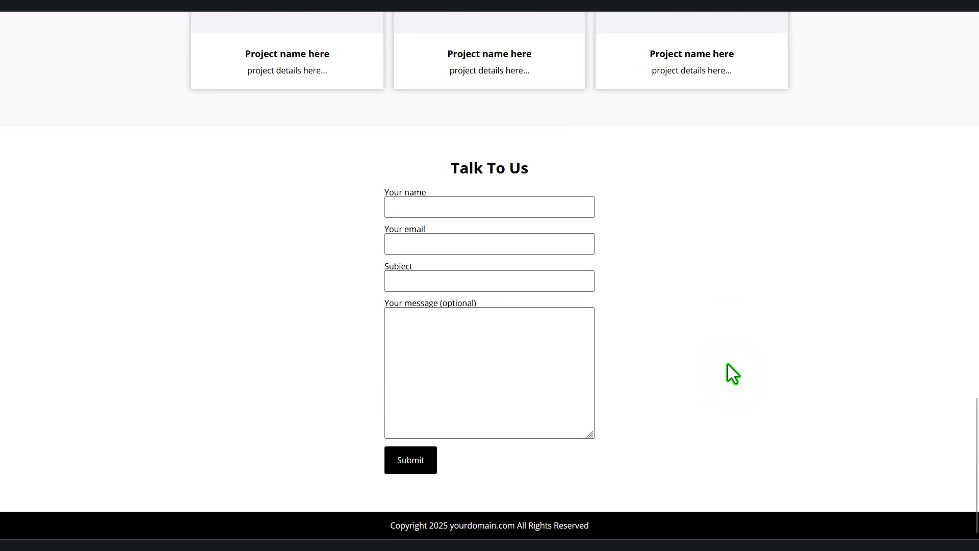
pyautogui.scroll(18, 728, 365)
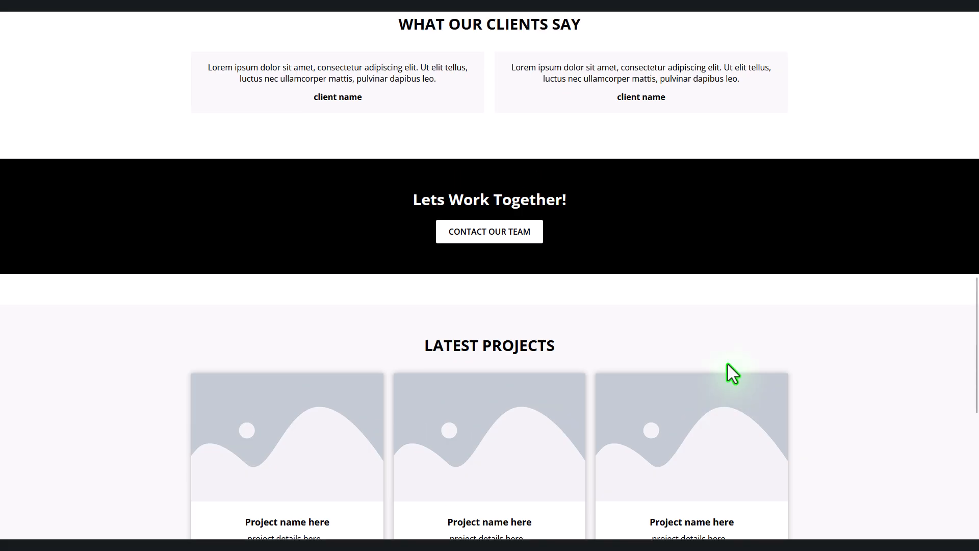
pyautogui.scroll(12, 727, 364)
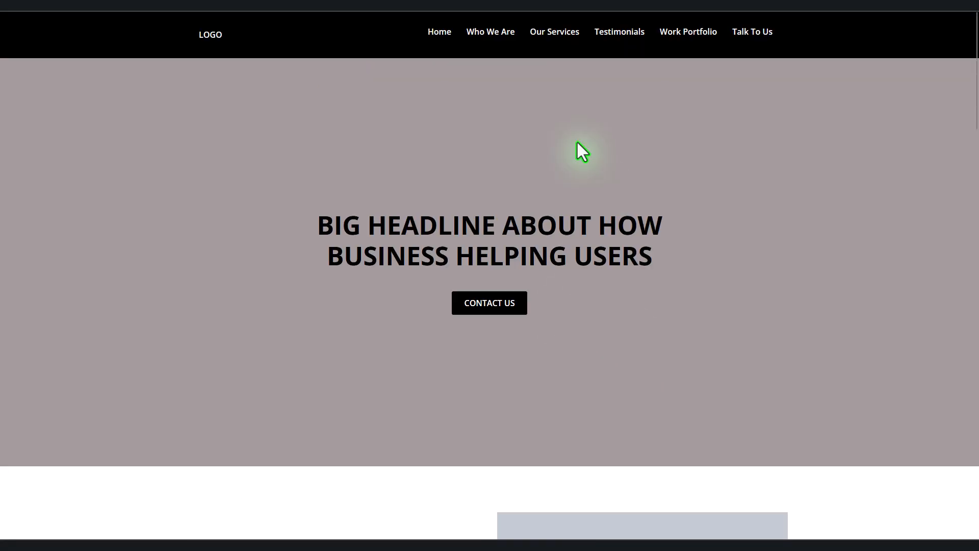
# Step: Re-test the Our Services link and scroll through the whole page to check its sections
pyautogui.click(566, 38)
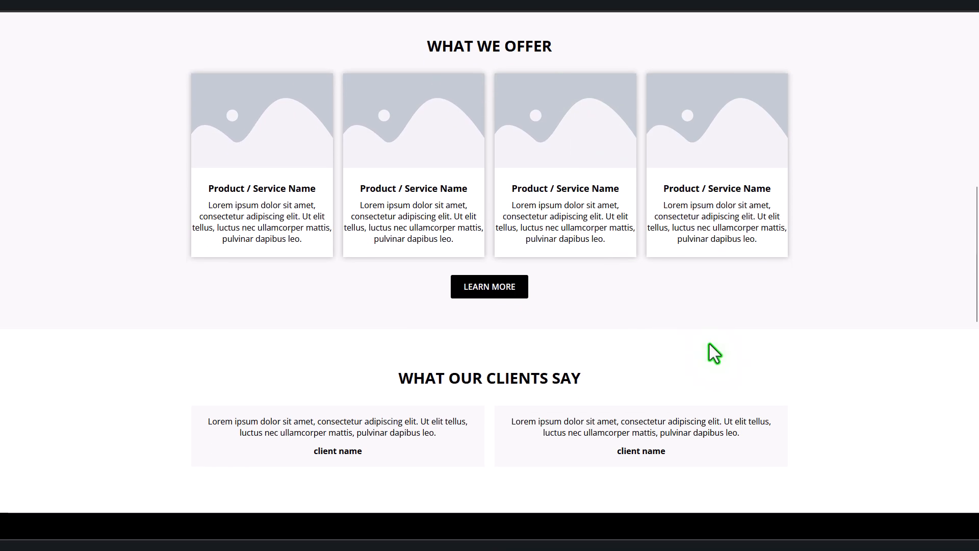
pyautogui.scroll(10, 709, 343)
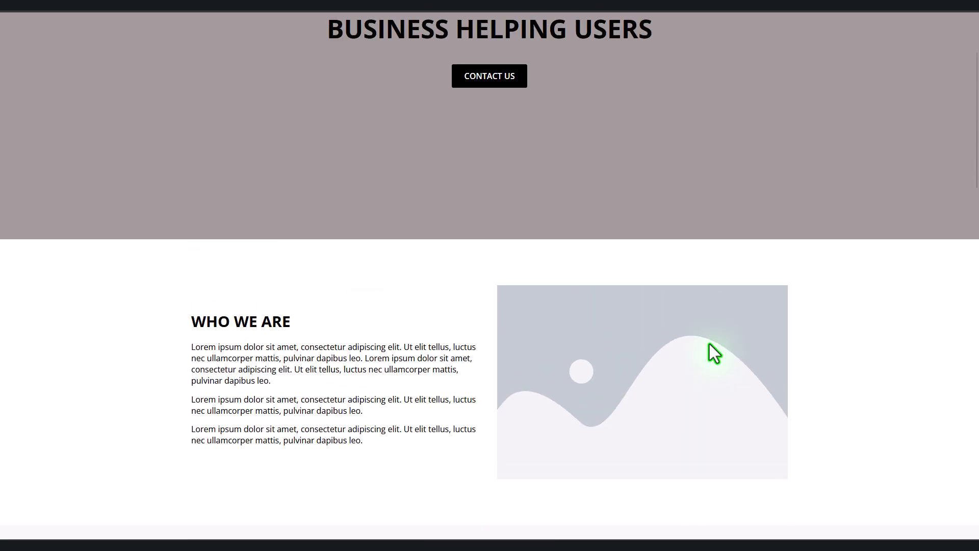
pyautogui.scroll(5, 708, 344)
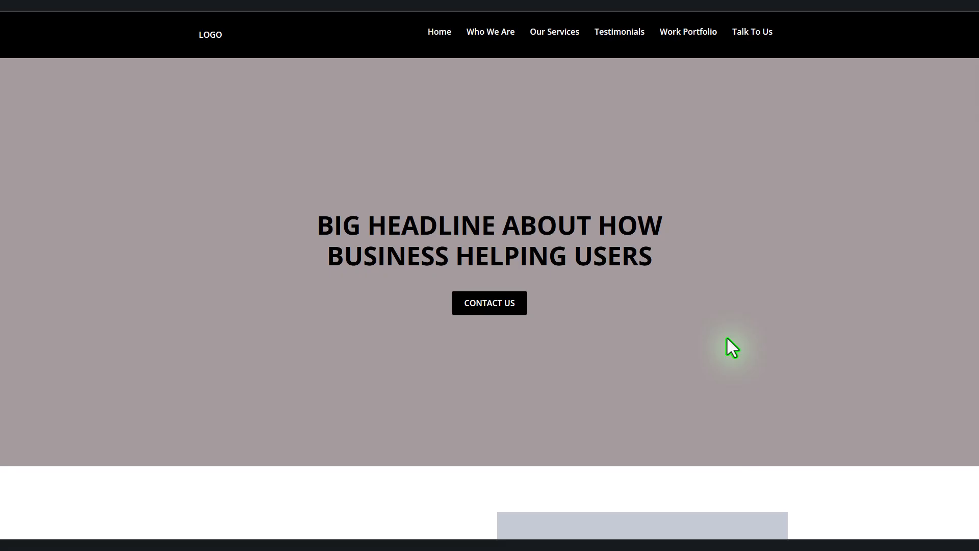
pyautogui.scroll(-5, 727, 339)
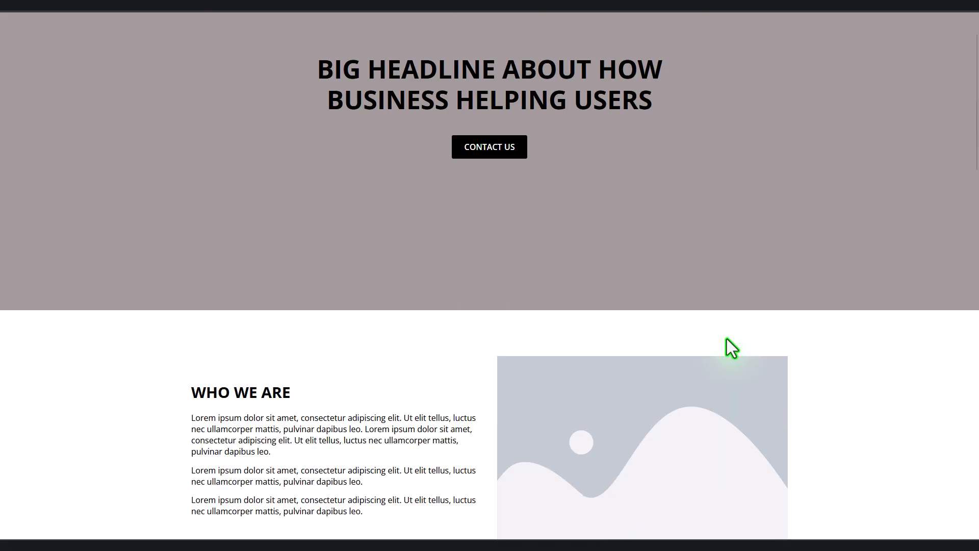
pyautogui.scroll(-8, 727, 339)
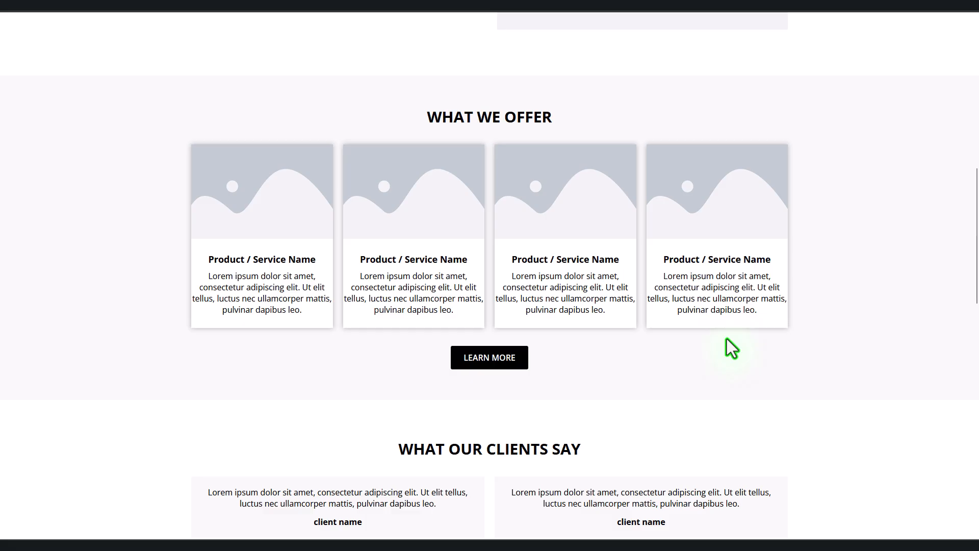
pyautogui.scroll(-17, 729, 344)
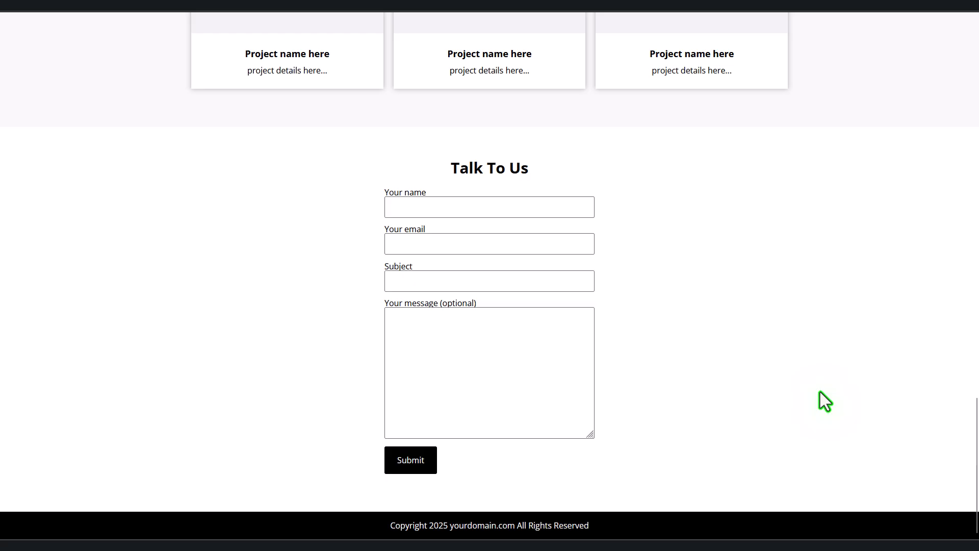
pyautogui.scroll(16, 819, 392)
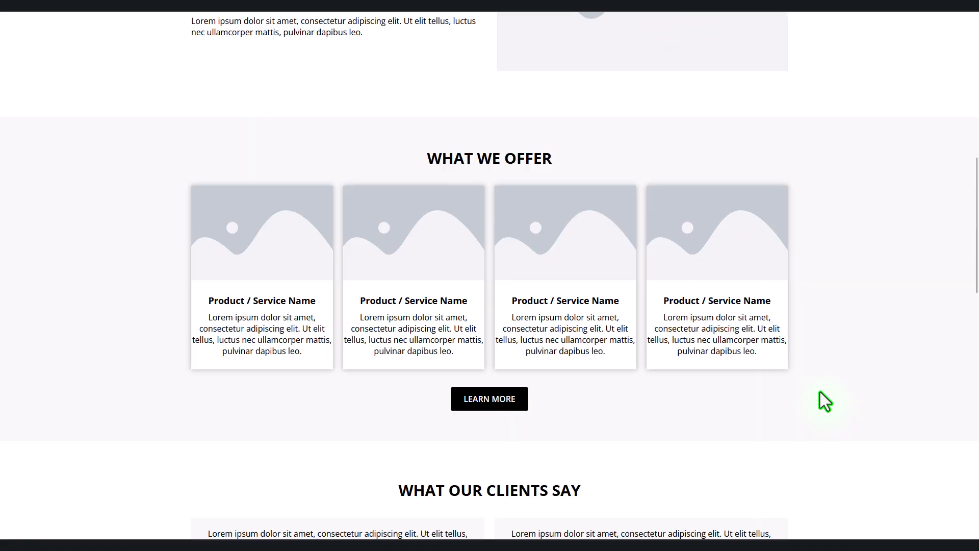
pyautogui.scroll(7, 820, 392)
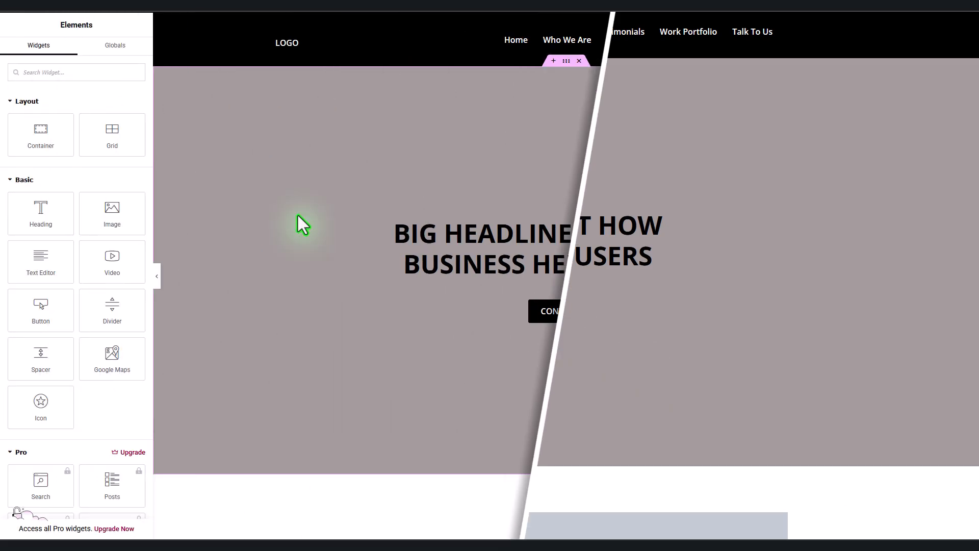
# Step: Set the Primary global colour to #014FA4 in Site Settings > Global Colors
pyautogui.click(102, 223)
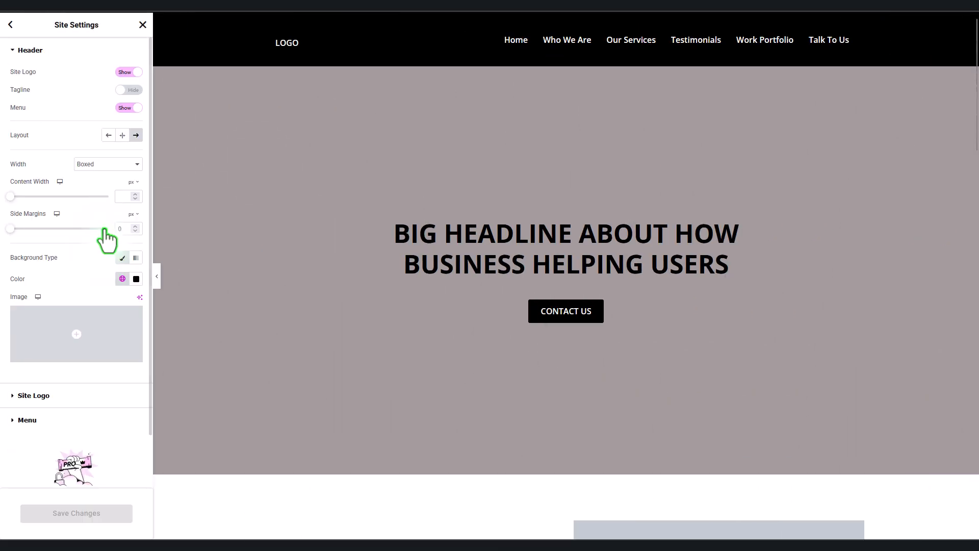
pyautogui.click(135, 278)
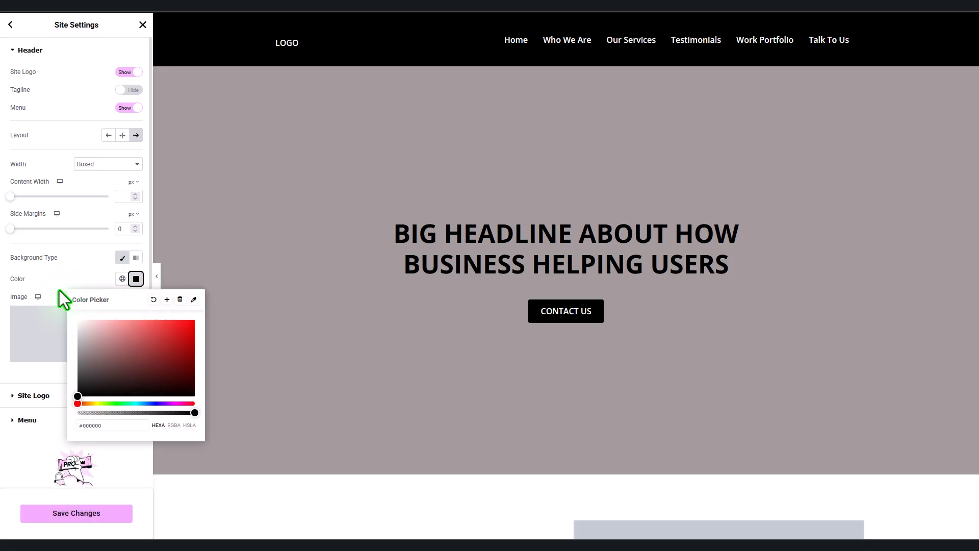
pyautogui.click(10, 24)
pyautogui.click(88, 89)
pyautogui.click(323, 338)
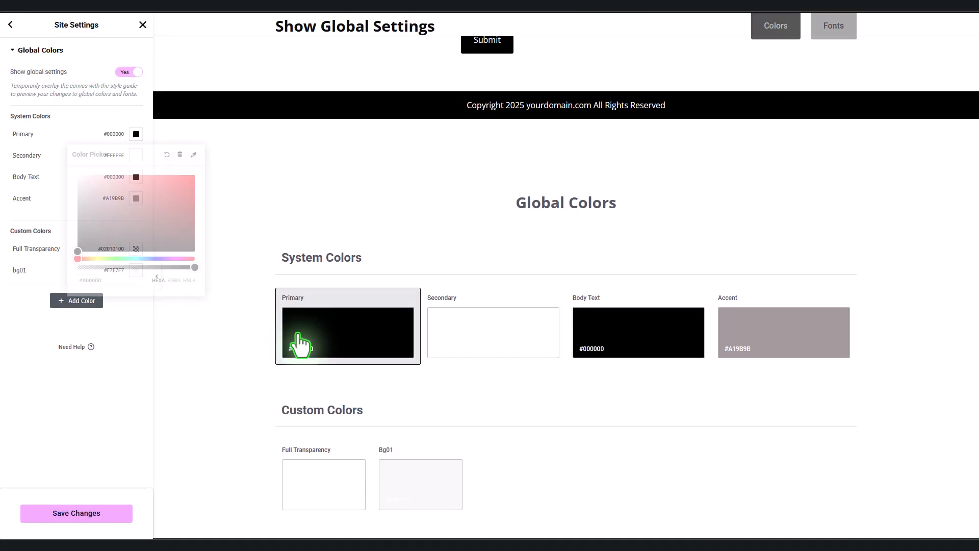
pyautogui.doubleClick(96, 280)
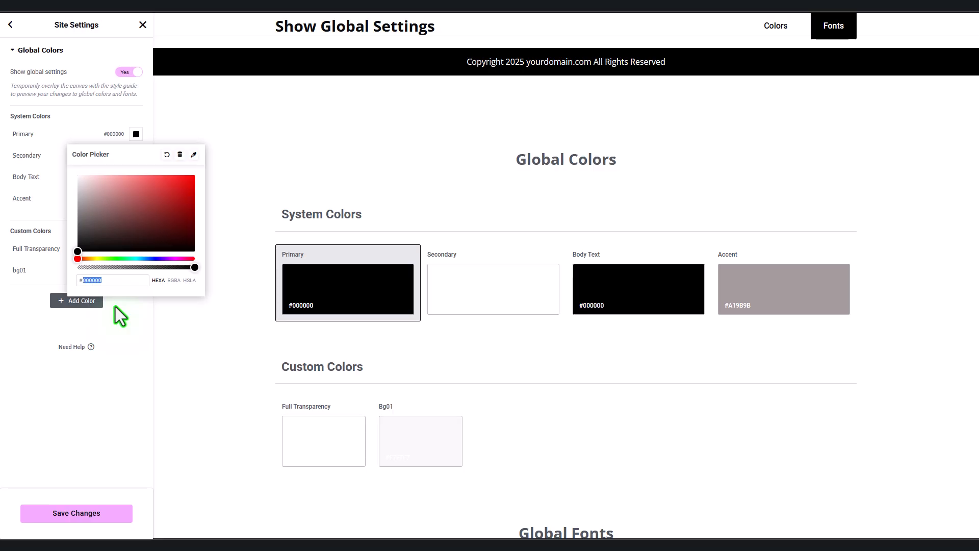
pyautogui.write('014fa')
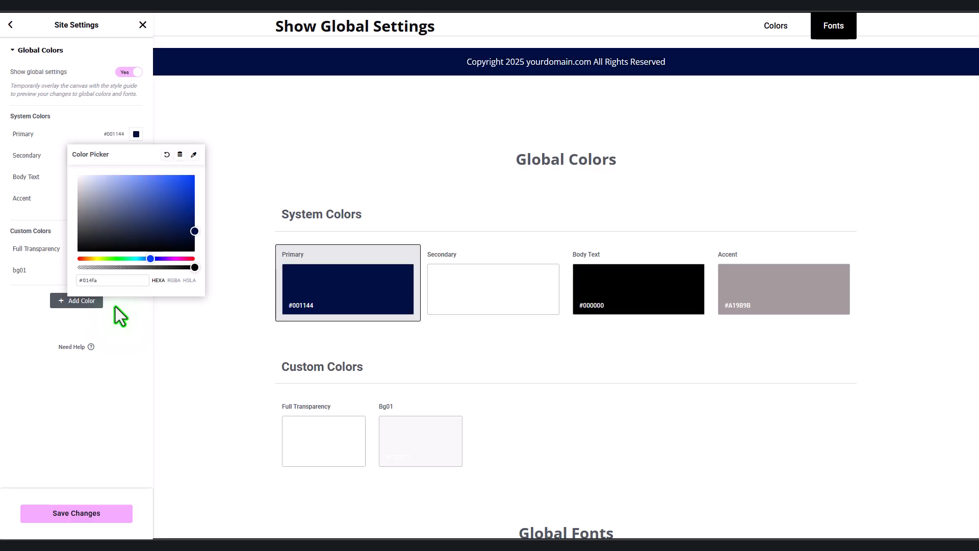
pyautogui.write('4')
pyautogui.click(115, 403)
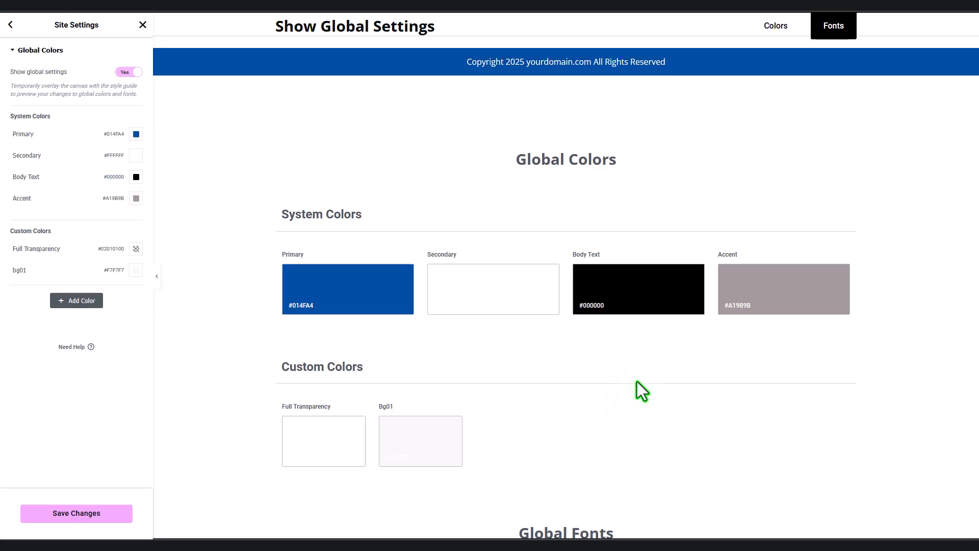
# Step: Set the Accent global colour to #67D1F9 and save the changes
pyautogui.click(780, 294)
pyautogui.doubleClick(93, 345)
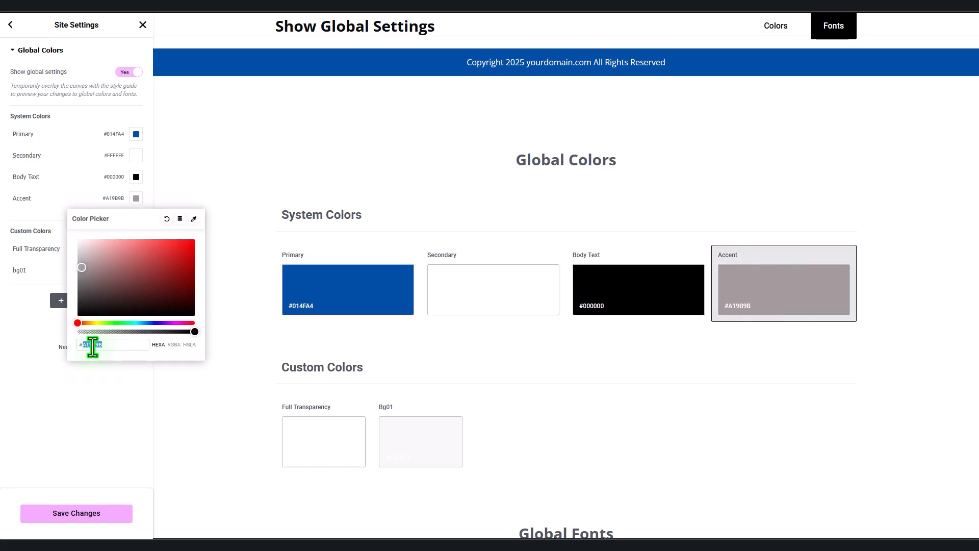
pyautogui.write('67d1f9')
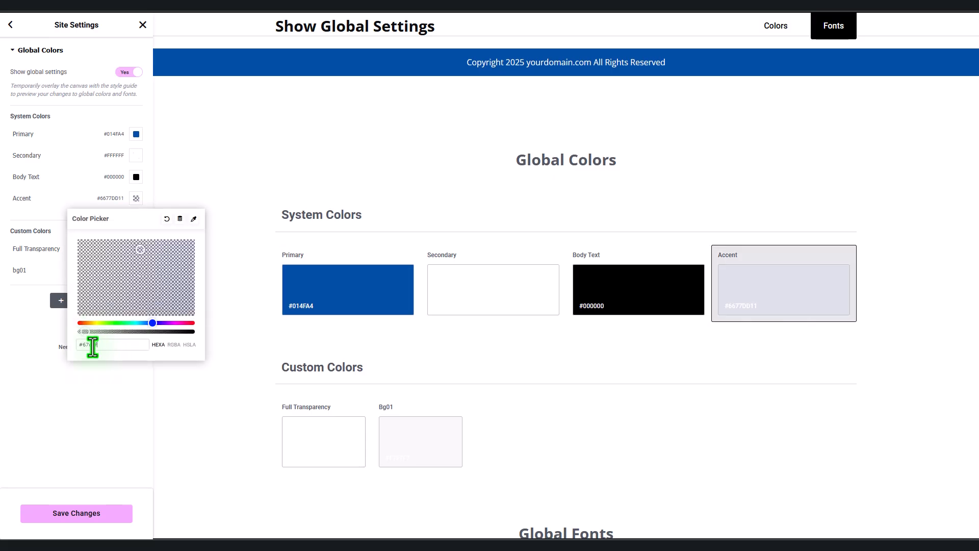
pyautogui.click(106, 432)
pyautogui.click(90, 514)
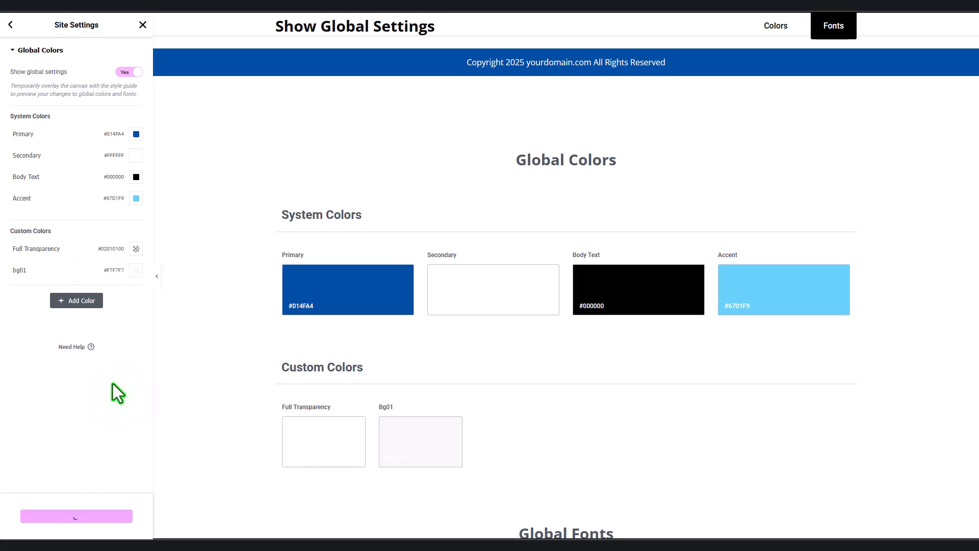
pyautogui.click(142, 25)
pyautogui.scroll(5, 302, 277)
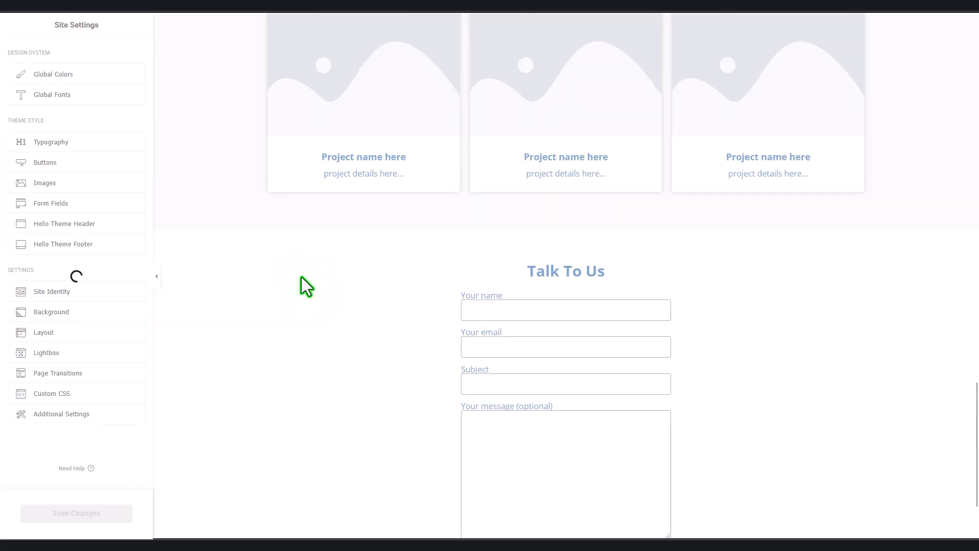
pyautogui.scroll(10, 301, 277)
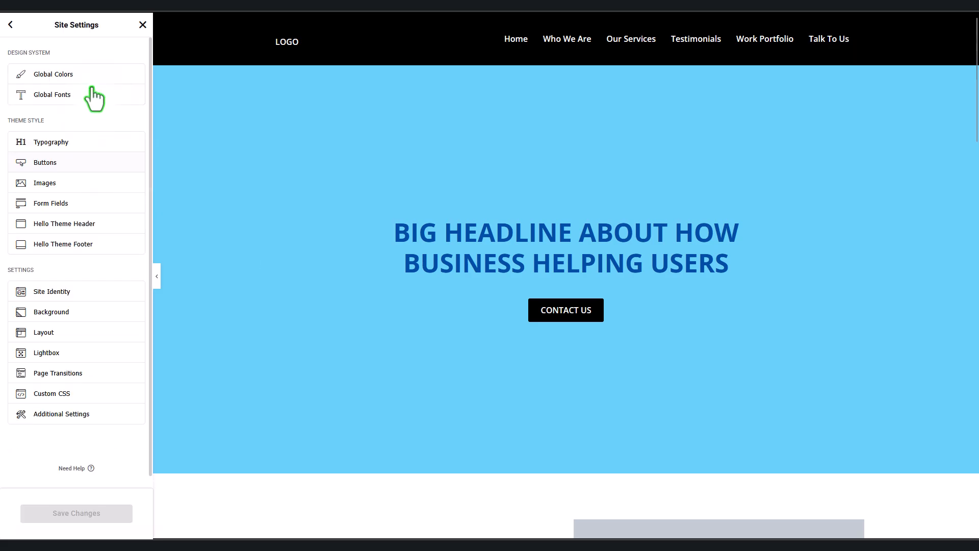
# Step: Change the Secondary global colour to black, #000000
pyautogui.click(88, 76)
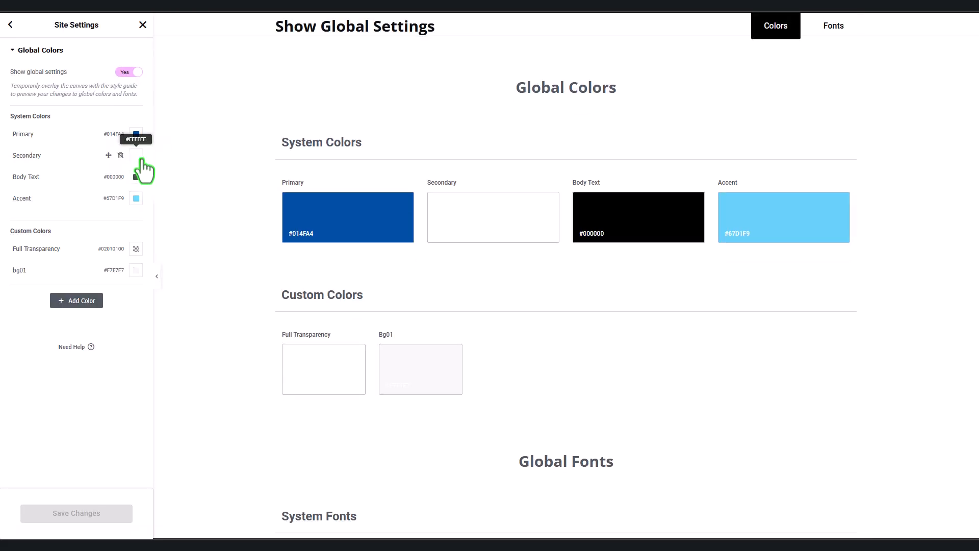
pyautogui.click(136, 133)
pyautogui.click(48, 186)
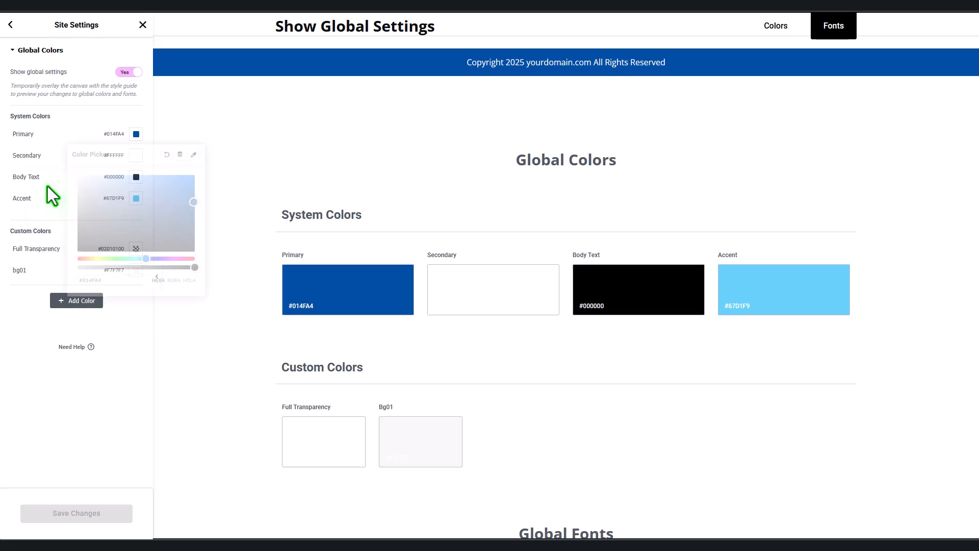
pyautogui.click(135, 156)
pyautogui.click(15, 206)
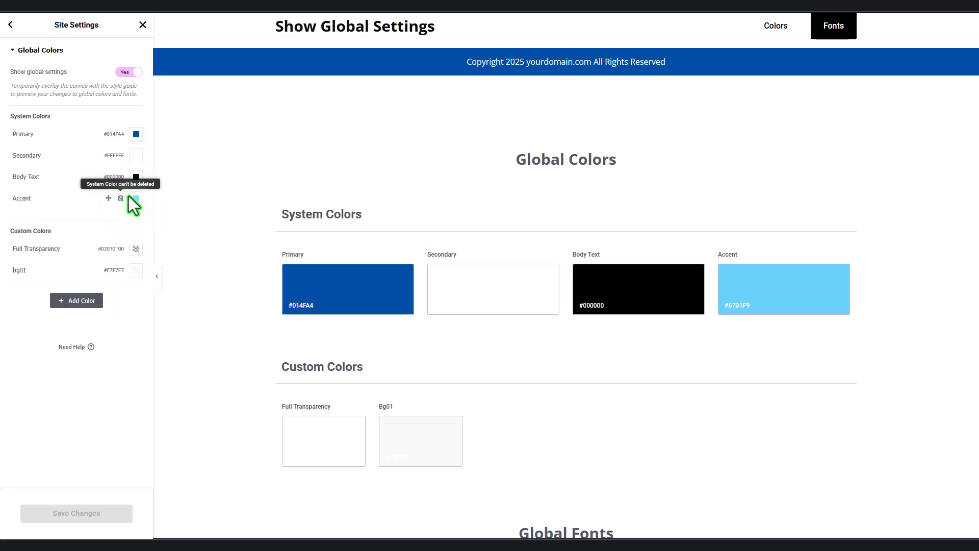
pyautogui.click(135, 156)
pyautogui.doubleClick(89, 302)
pyautogui.write('000000')
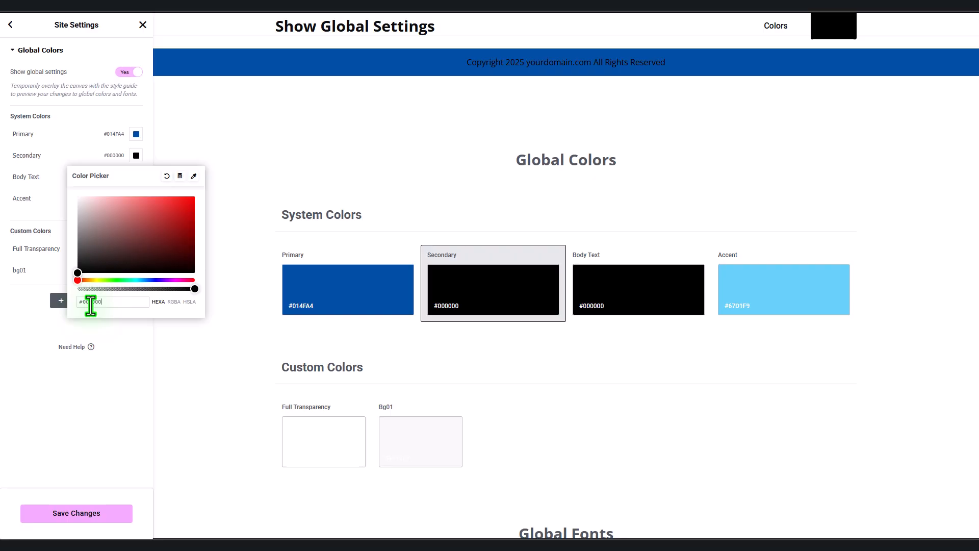
pyautogui.click(89, 516)
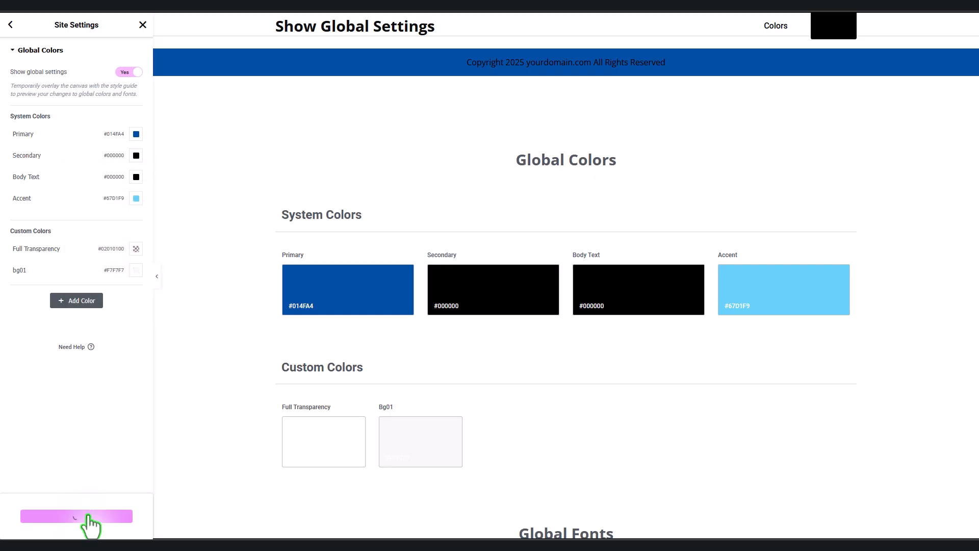
# Step: Paste light blue #67D1F9 into the bg01 custom colour and save the global colours
pyautogui.click(136, 198)
pyautogui.click(77, 405)
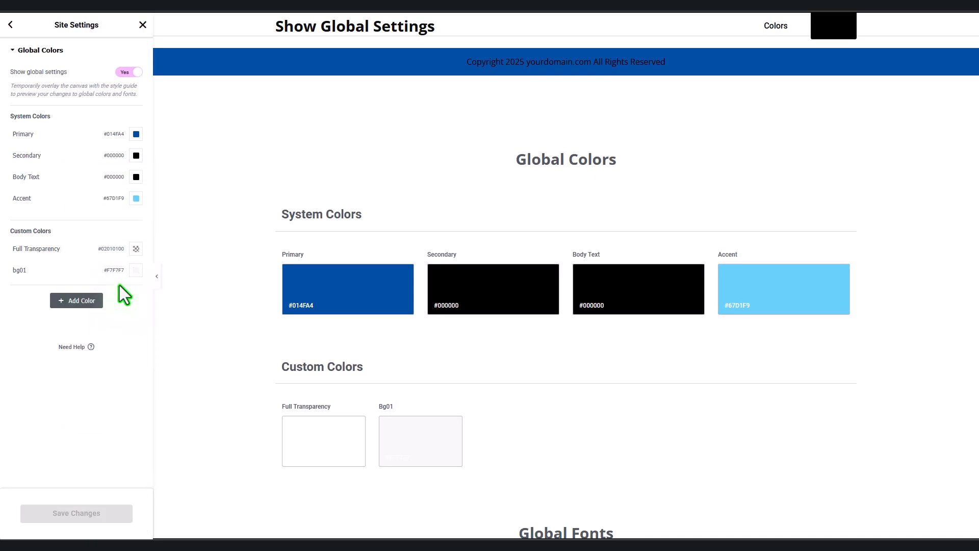
pyautogui.click(137, 270)
pyautogui.doubleClick(92, 416)
pyautogui.write('67D1F9')
pyautogui.click(46, 467)
pyautogui.click(72, 513)
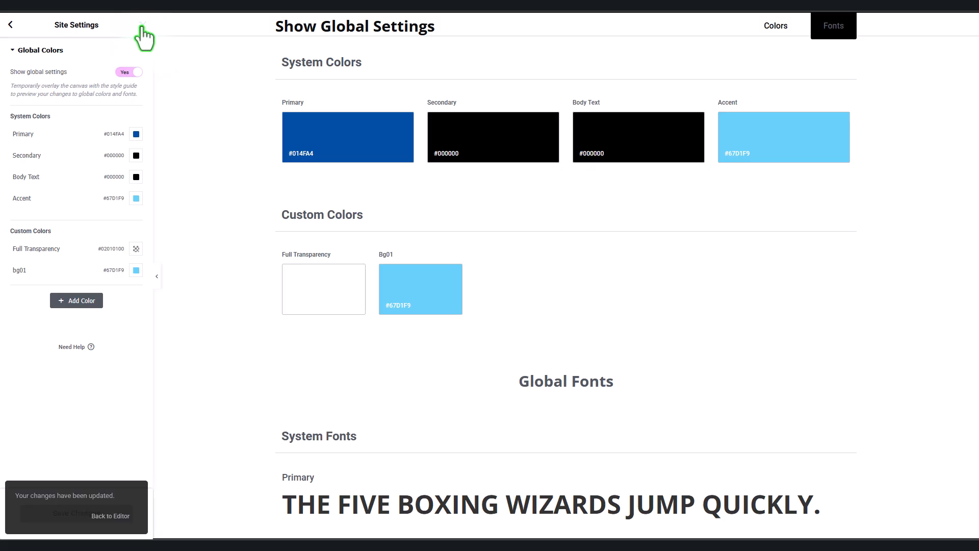
# Step: In Typography, set links to the Primary colour and body text to black (#000)
pyautogui.click(12, 25)
pyautogui.click(66, 142)
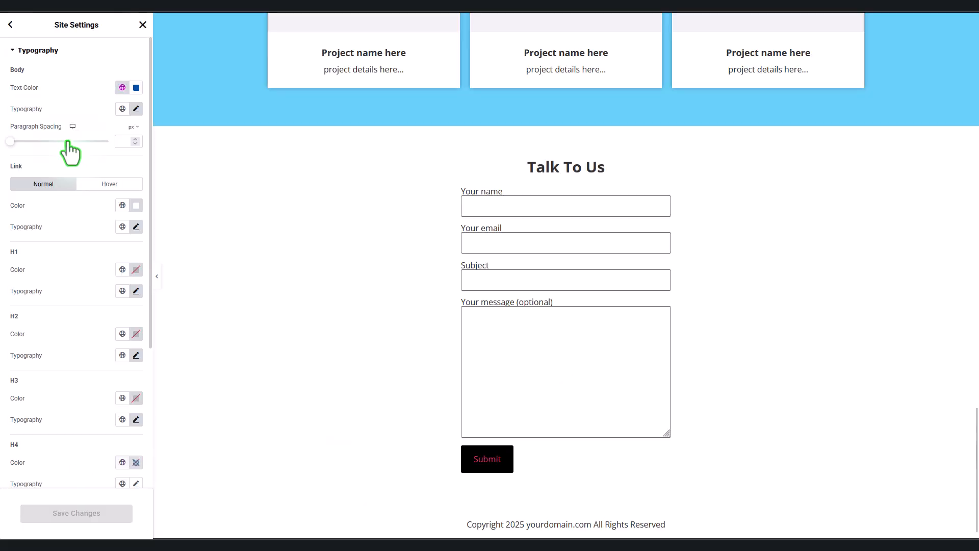
pyautogui.scroll(3, 301, 304)
pyautogui.scroll(5, 301, 303)
pyautogui.click(122, 205)
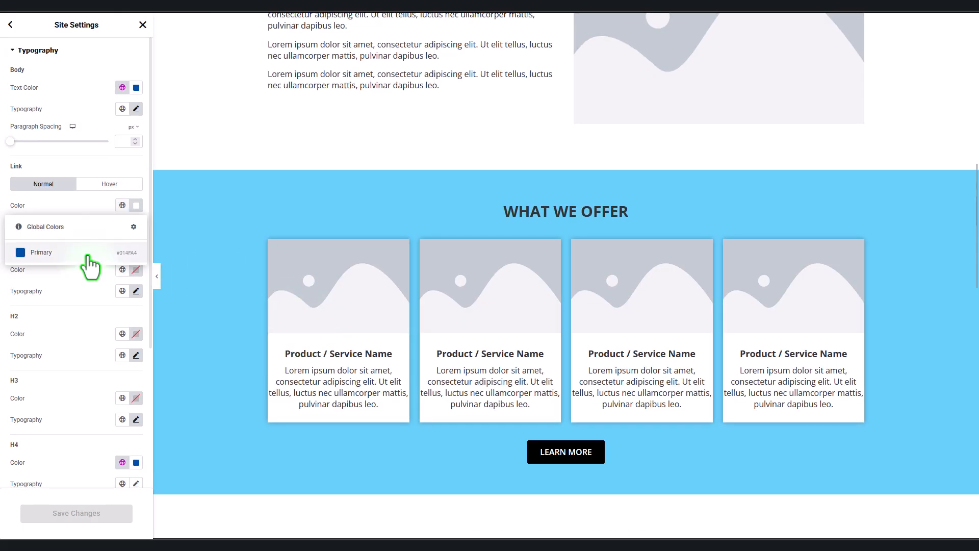
pyautogui.click(78, 259)
pyautogui.scroll(10, 302, 357)
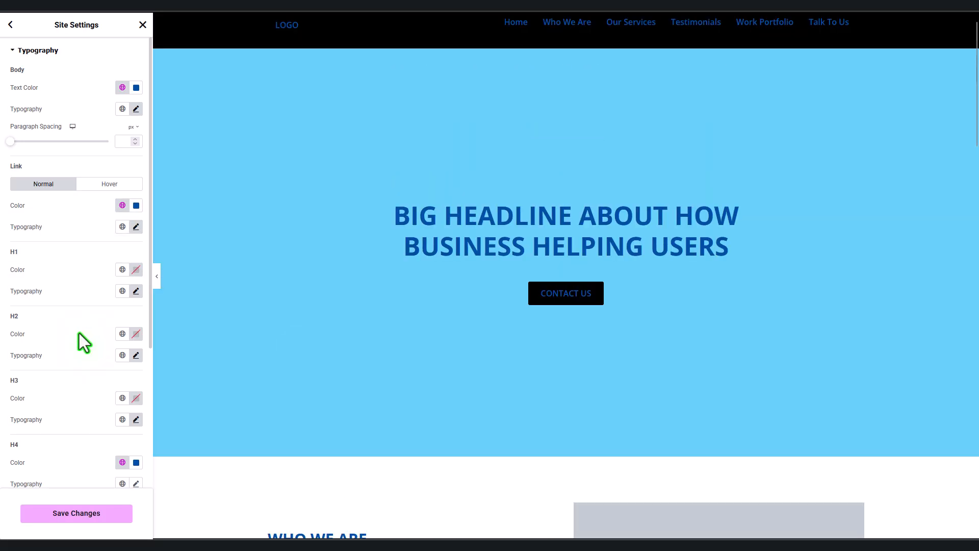
pyautogui.click(123, 88)
pyautogui.click(137, 88)
pyautogui.doubleClick(92, 237)
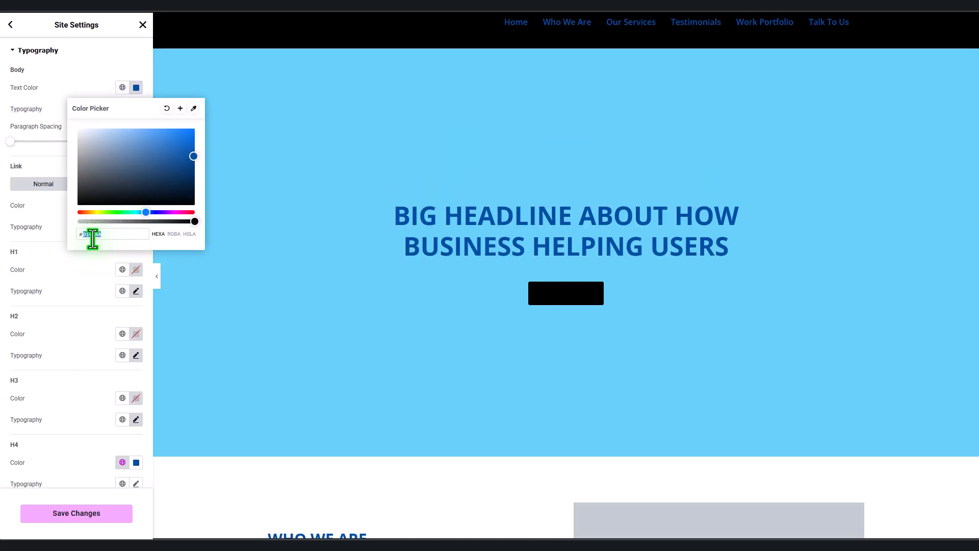
pyautogui.write('000000')
pyautogui.click(57, 98)
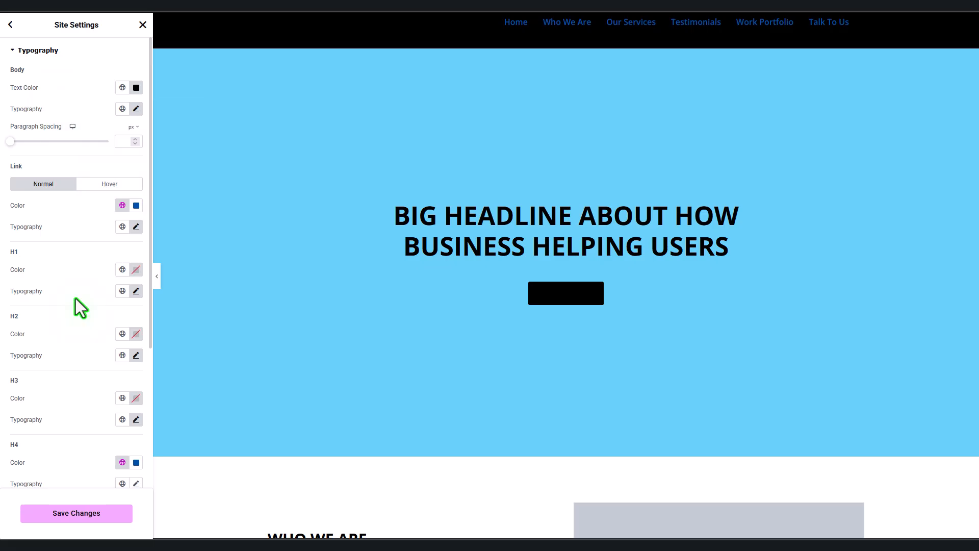
# Step: Set the H1 through H6 heading colours to Primary and save the typography changes
pyautogui.click(122, 269)
pyautogui.click(91, 323)
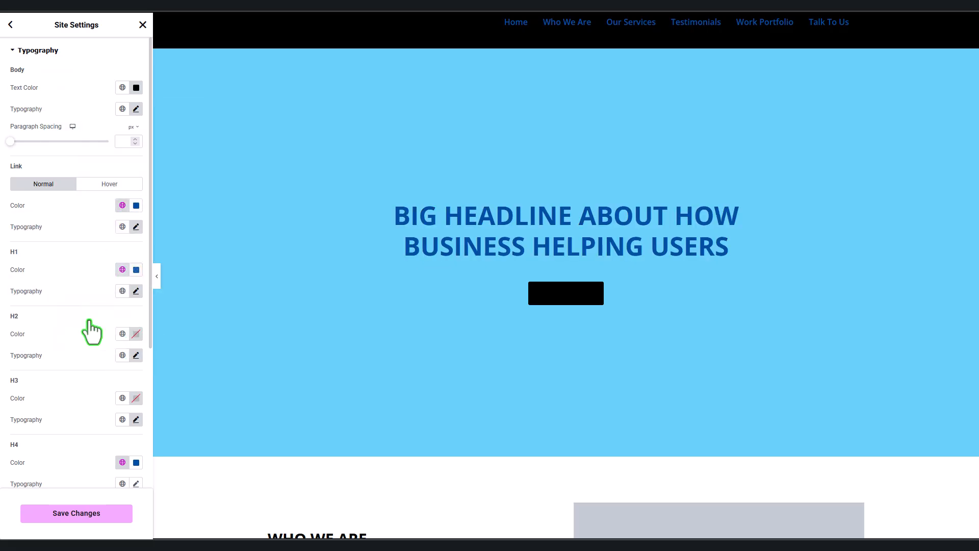
pyautogui.scroll(-1, 89, 320)
pyautogui.click(122, 282)
pyautogui.click(82, 329)
pyautogui.scroll(-1, 115, 335)
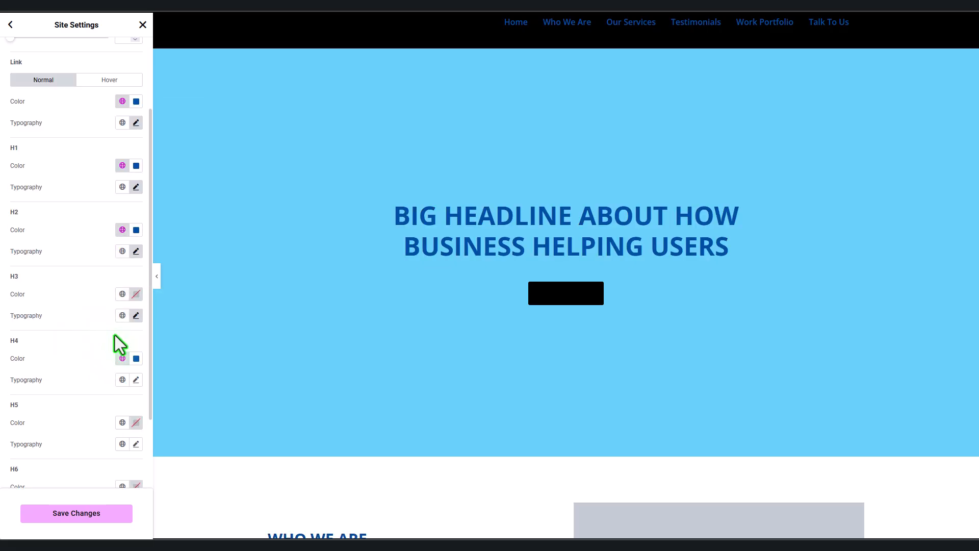
pyautogui.click(123, 294)
pyautogui.click(75, 343)
pyautogui.click(123, 358)
pyautogui.click(62, 403)
pyautogui.scroll(-1, 102, 387)
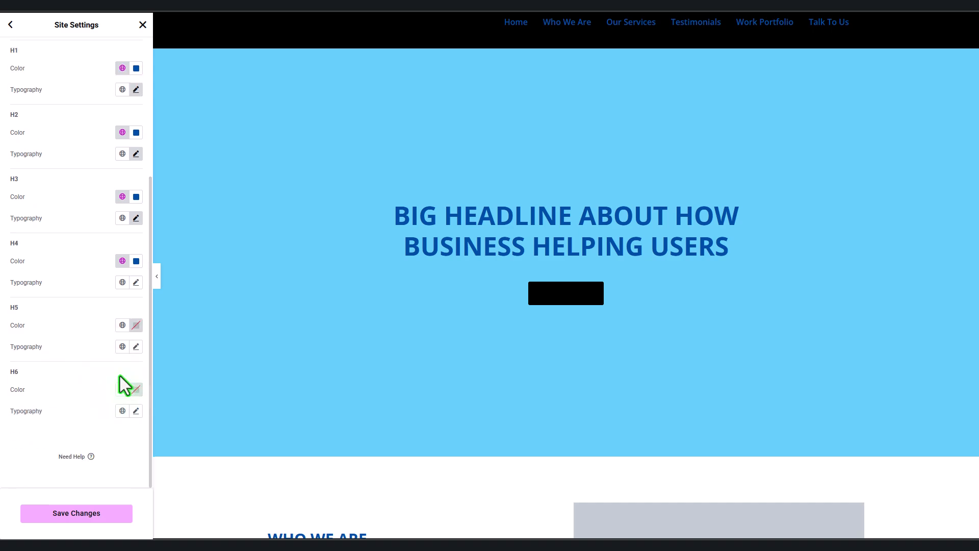
pyautogui.click(122, 325)
pyautogui.click(66, 373)
pyautogui.click(123, 389)
pyautogui.click(66, 433)
pyautogui.click(71, 517)
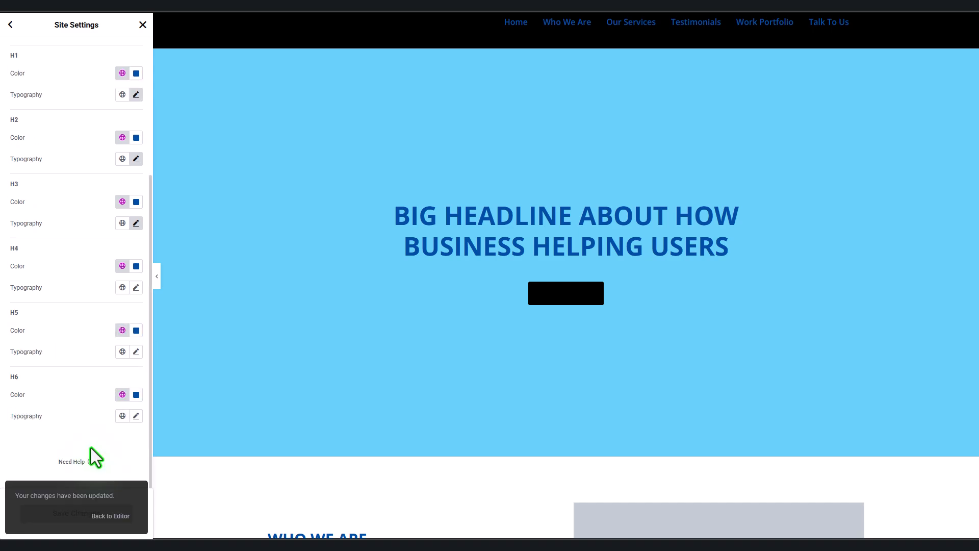
# Step: Give buttons white text on a Primary blue background and save the button styles
pyautogui.click(9, 26)
pyautogui.click(40, 161)
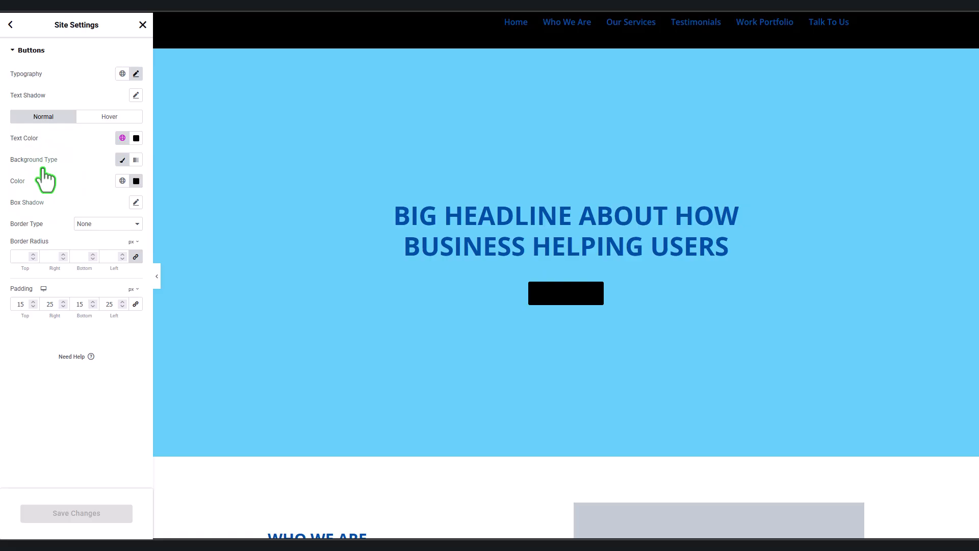
pyautogui.click(123, 138)
pyautogui.click(136, 138)
pyautogui.click(98, 197)
pyautogui.click(44, 147)
pyautogui.click(122, 181)
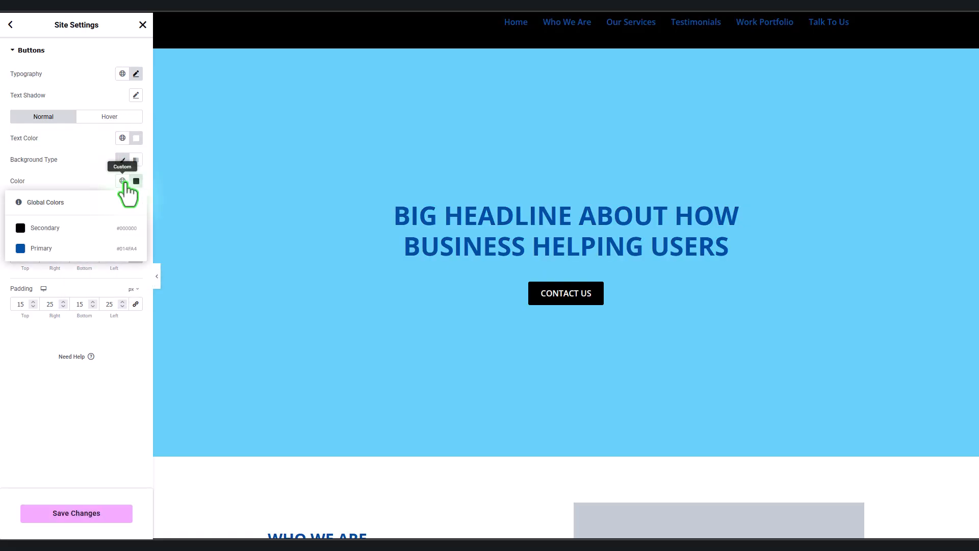
pyautogui.click(71, 246)
pyautogui.click(116, 117)
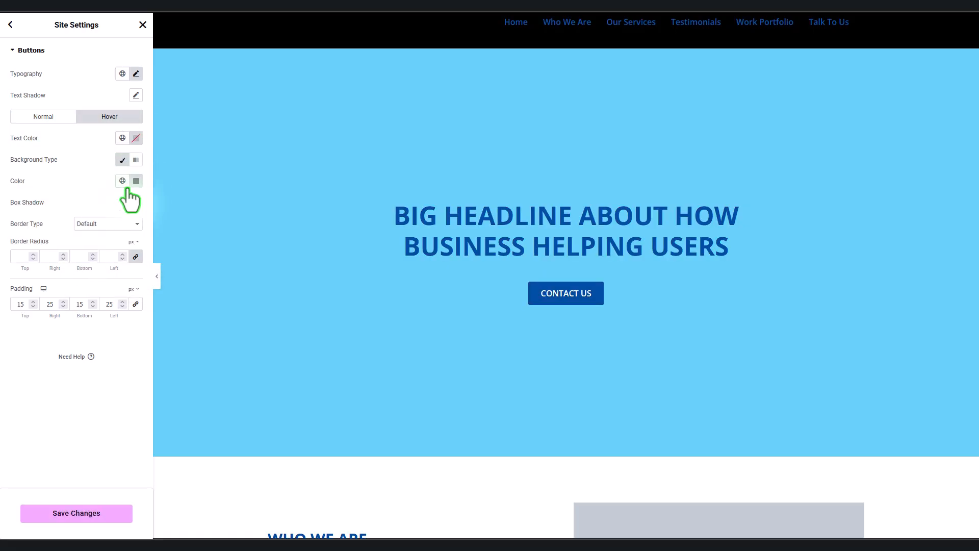
pyautogui.click(122, 181)
pyautogui.click(103, 188)
pyautogui.click(66, 515)
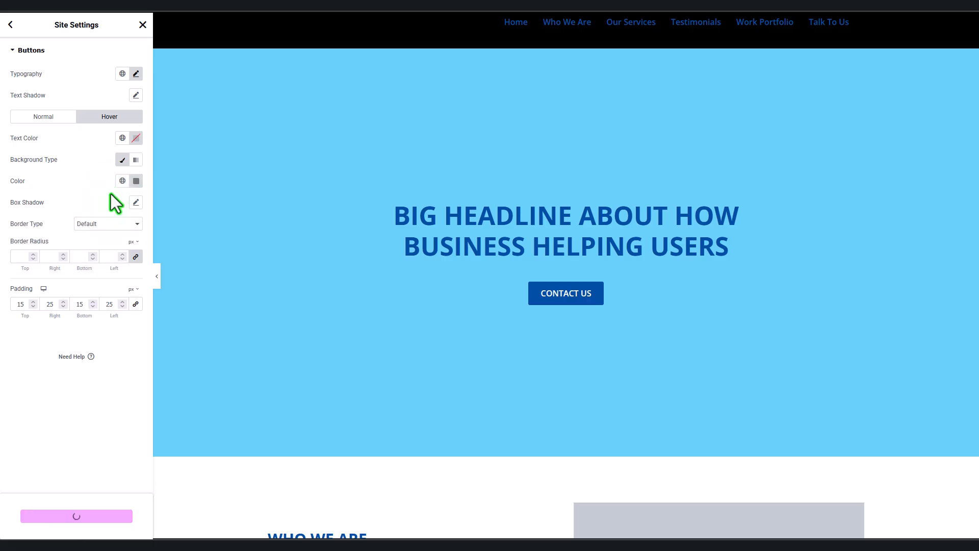
pyautogui.click(11, 25)
pyautogui.click(49, 74)
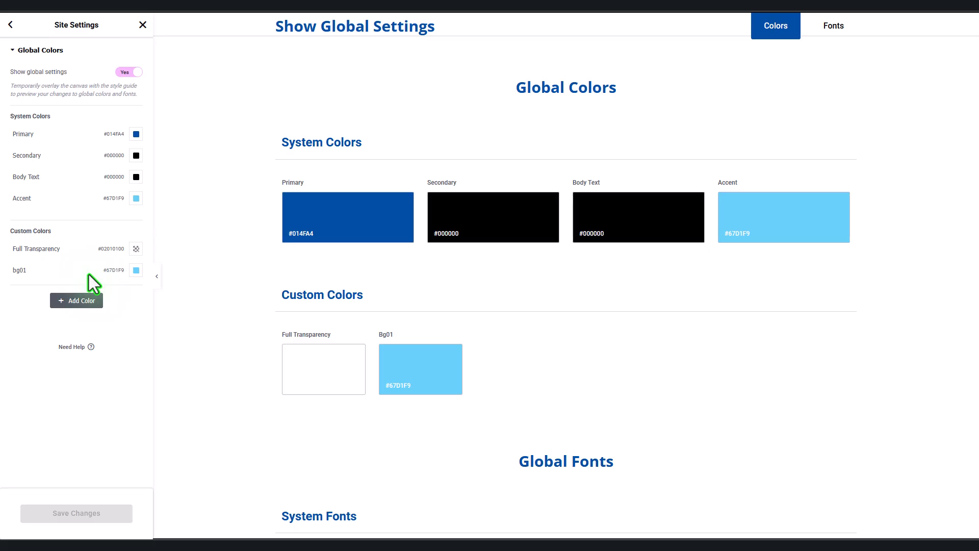
# Step: Reload the editor and set the header background to the Primary dark blue
pyautogui.press('F5')
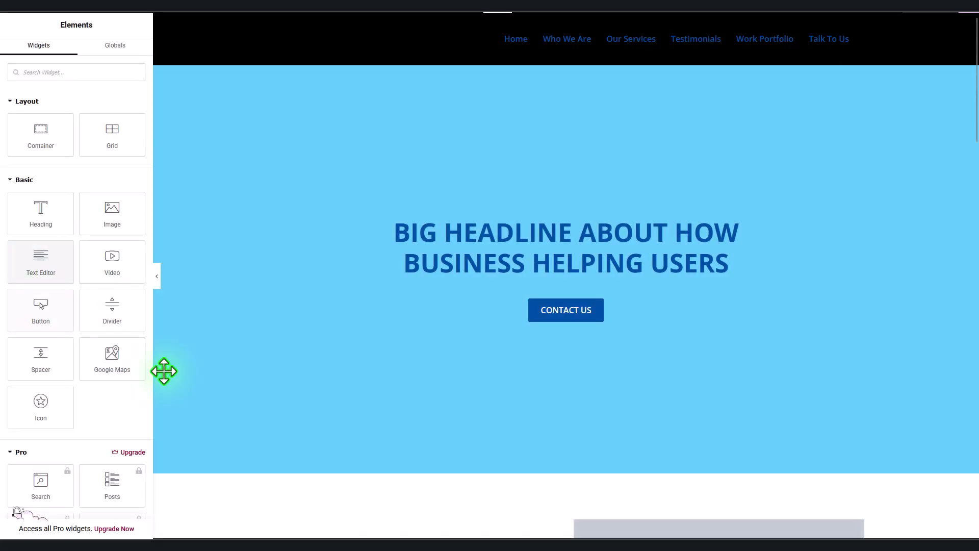
pyautogui.scroll(-2, 271, 386)
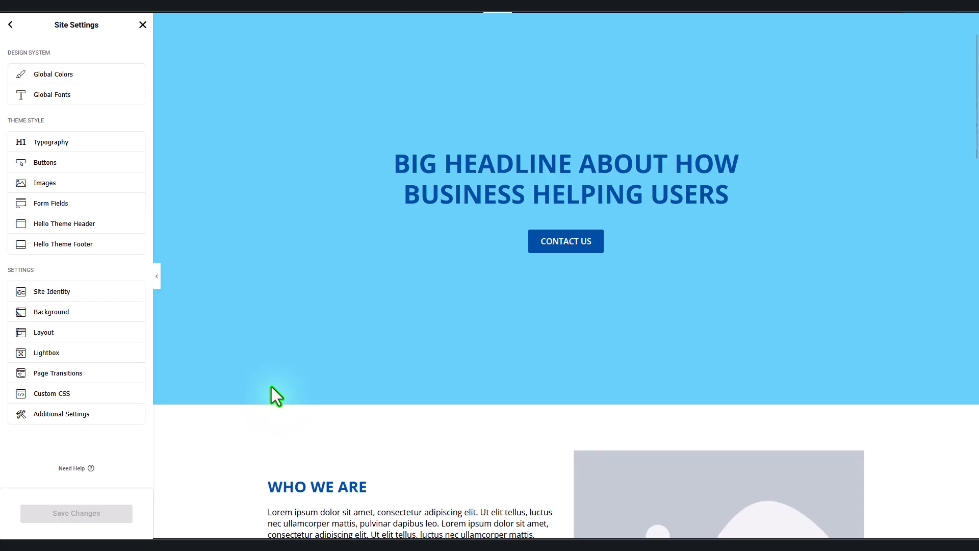
pyautogui.click(117, 223)
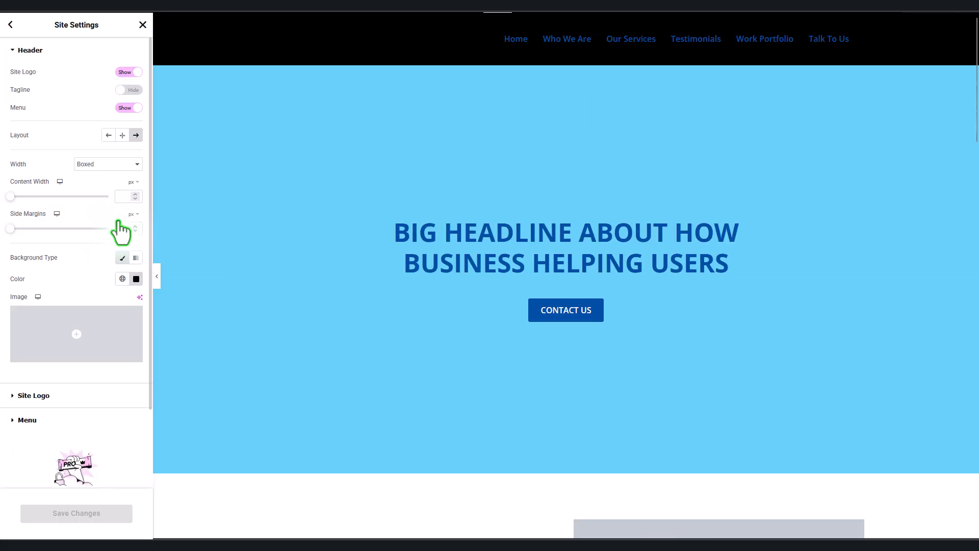
pyautogui.click(122, 279)
pyautogui.click(82, 388)
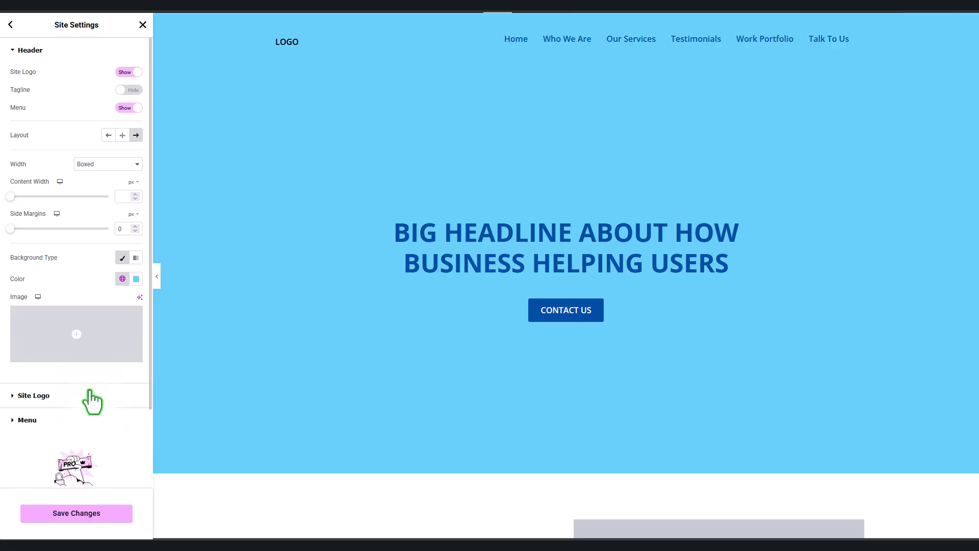
pyautogui.click(122, 279)
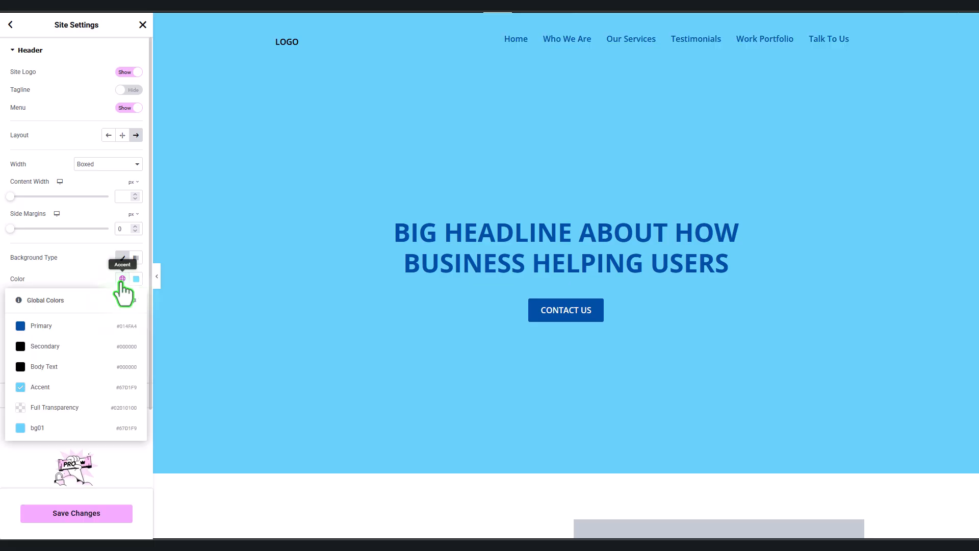
pyautogui.click(66, 327)
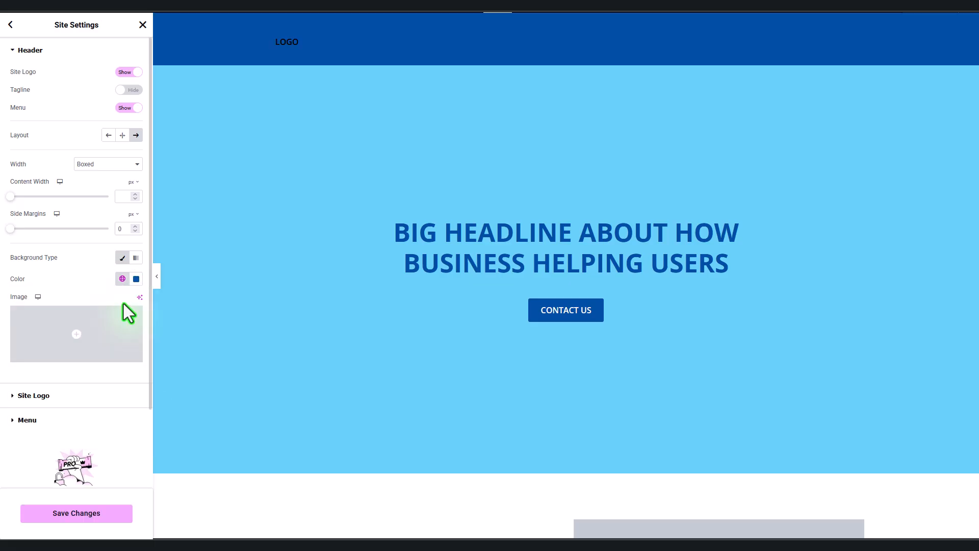
# Step: Look through the header menu and menu toggle colour options without changing them
pyautogui.click(49, 420)
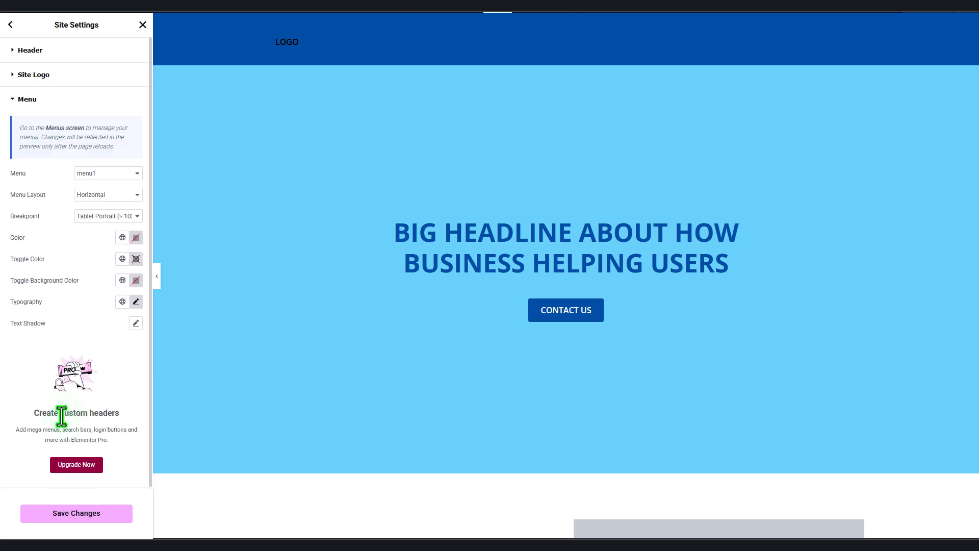
pyautogui.click(123, 259)
pyautogui.click(122, 260)
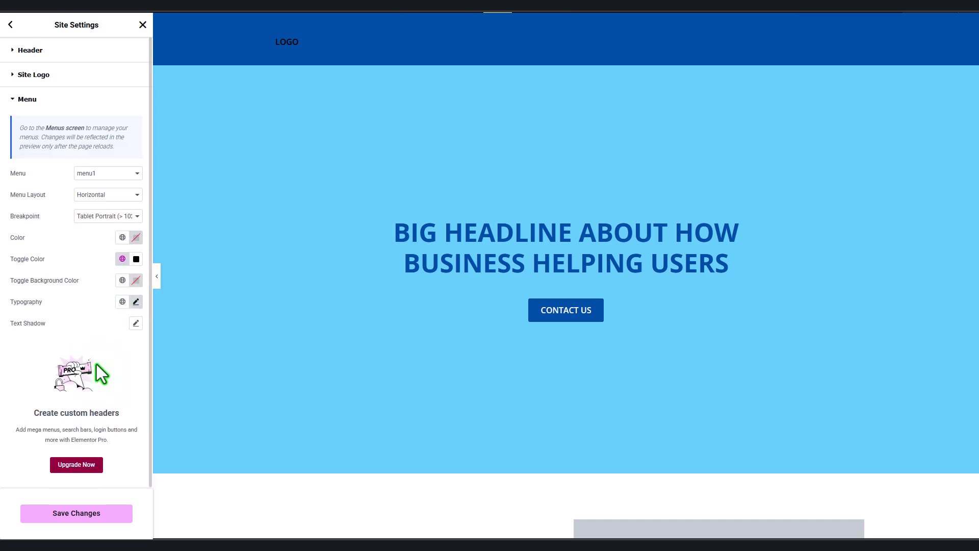
pyautogui.click(123, 238)
pyautogui.click(122, 238)
pyautogui.click(122, 259)
pyautogui.click(122, 260)
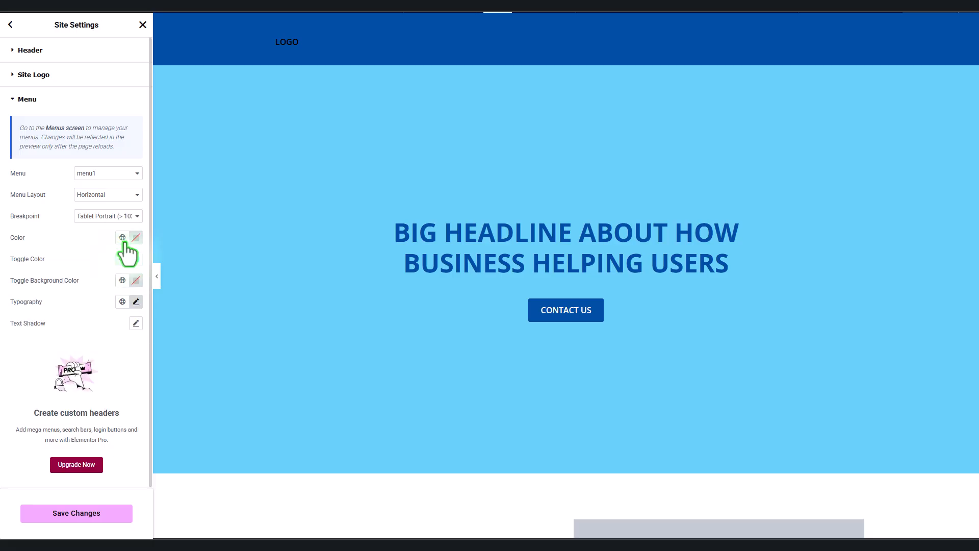
pyautogui.click(123, 238)
pyautogui.click(136, 237)
pyautogui.click(58, 244)
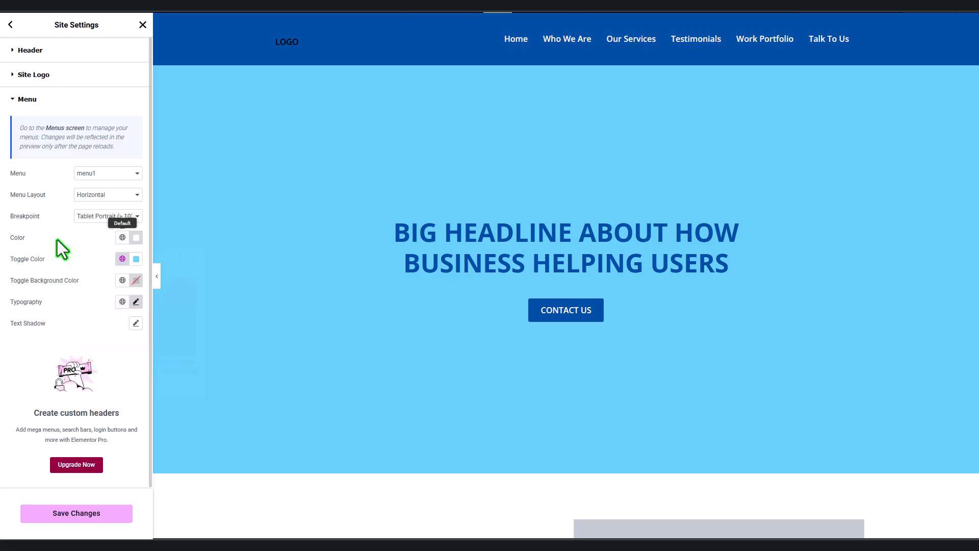
# Step: Set the site logo title text to the Accent light blue and save the site settings
pyautogui.click(36, 76)
pyautogui.click(135, 160)
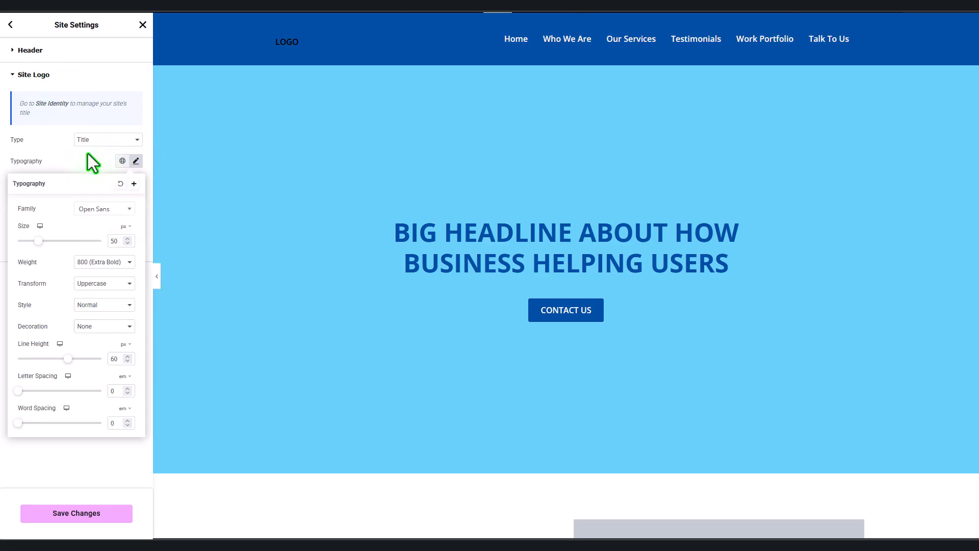
pyautogui.click(135, 160)
pyautogui.click(137, 247)
pyautogui.click(122, 246)
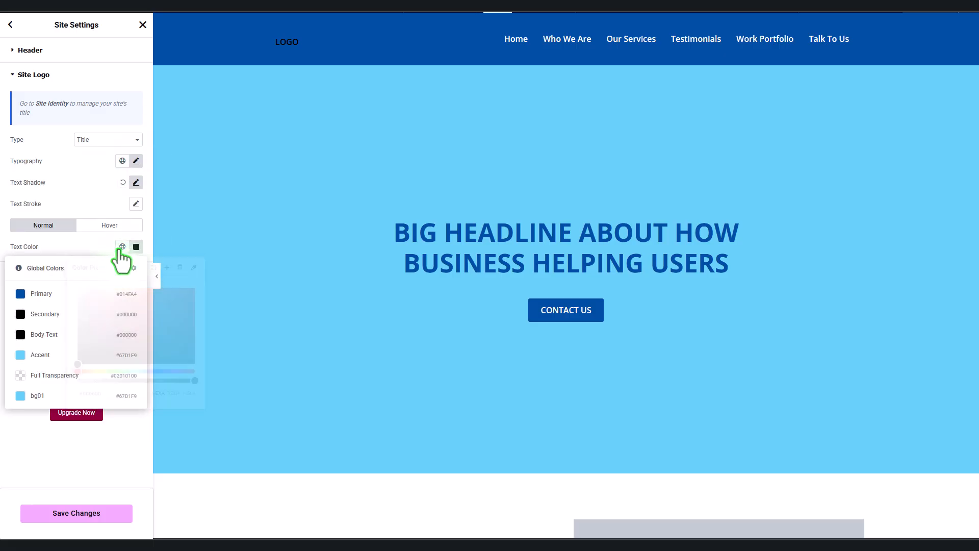
pyautogui.click(77, 356)
pyautogui.click(83, 519)
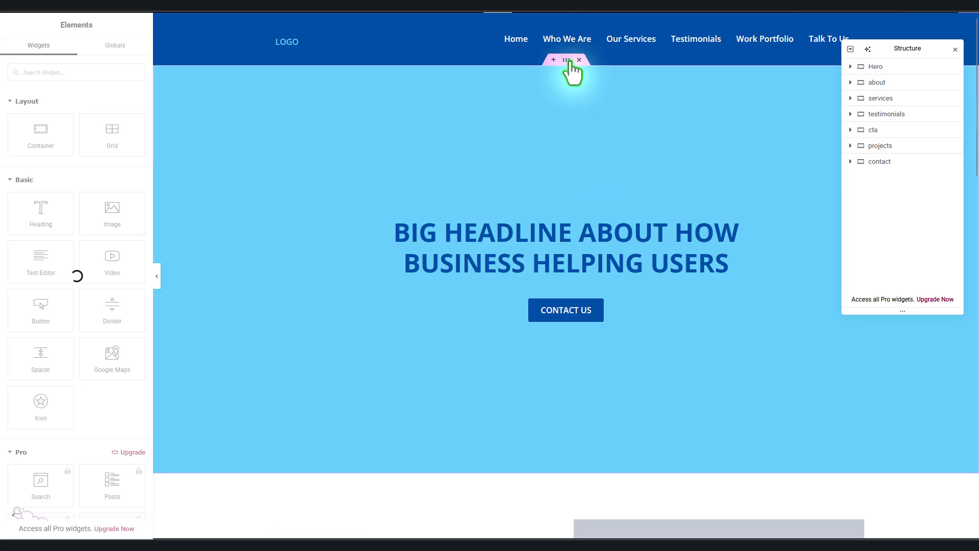
# Step: Give the hero container a classic background image of two people cleaning
pyautogui.click(566, 59)
pyautogui.click(73, 51)
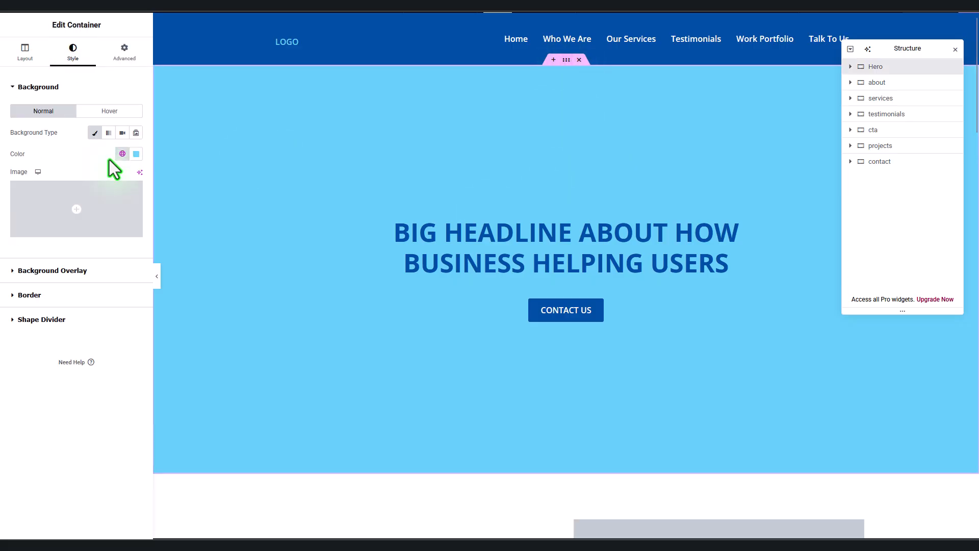
pyautogui.click(95, 134)
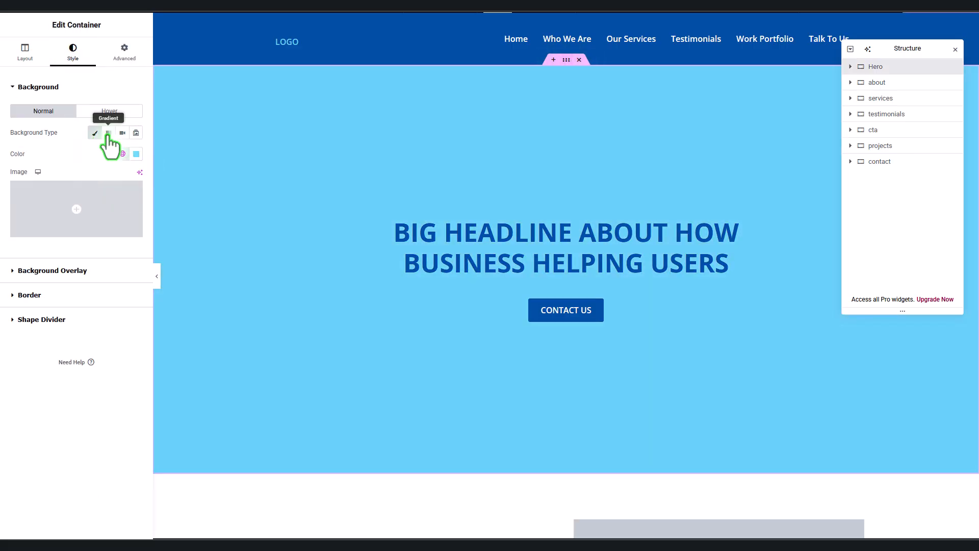
pyautogui.click(95, 134)
pyautogui.click(95, 133)
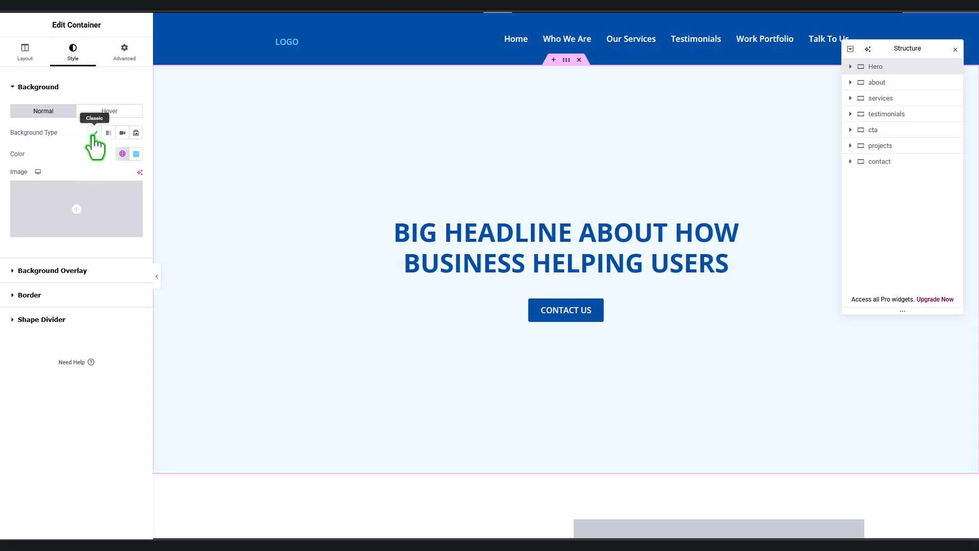
pyautogui.click(100, 218)
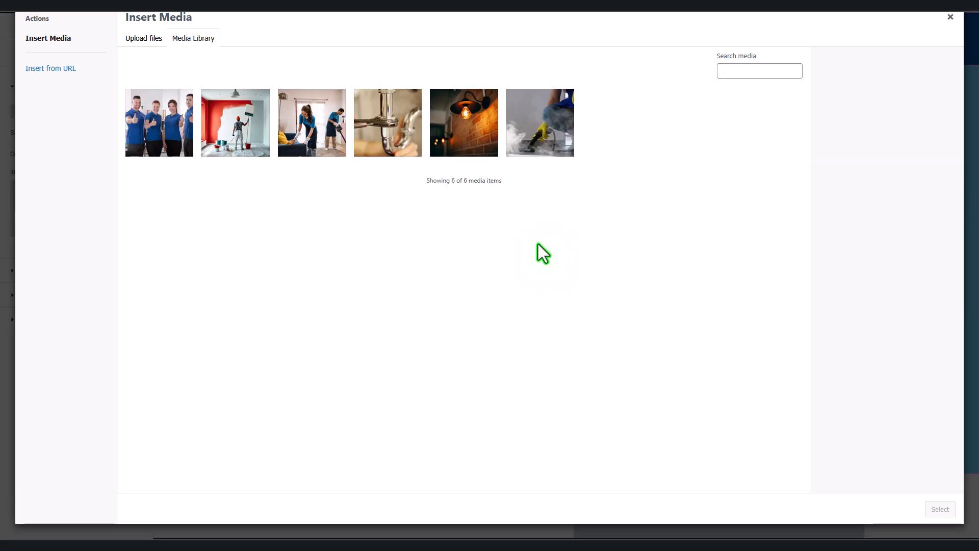
pyautogui.click(311, 123)
pyautogui.click(940, 509)
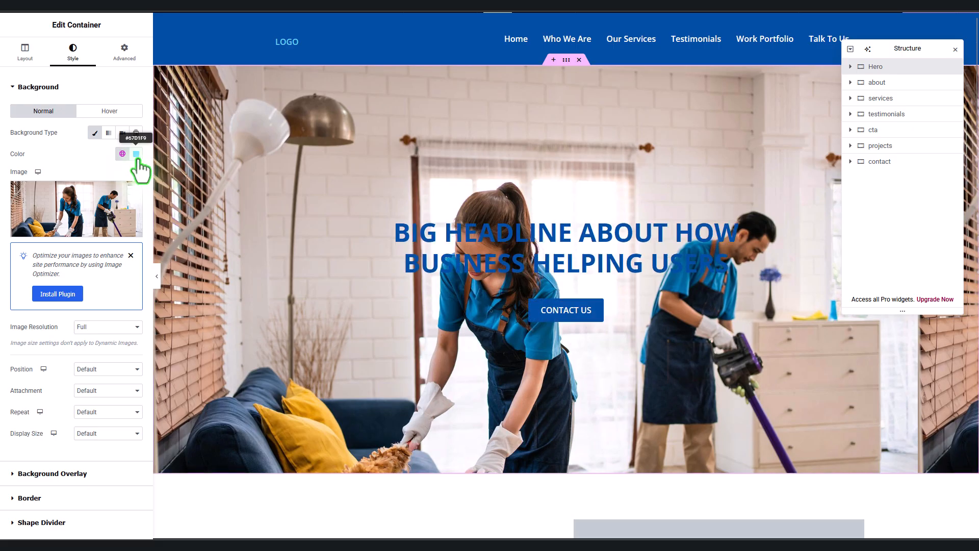
# Step: Clear the hero background colour and darken the photo with a dark colour overlay
pyautogui.click(137, 158)
pyautogui.click(166, 173)
pyautogui.click(76, 155)
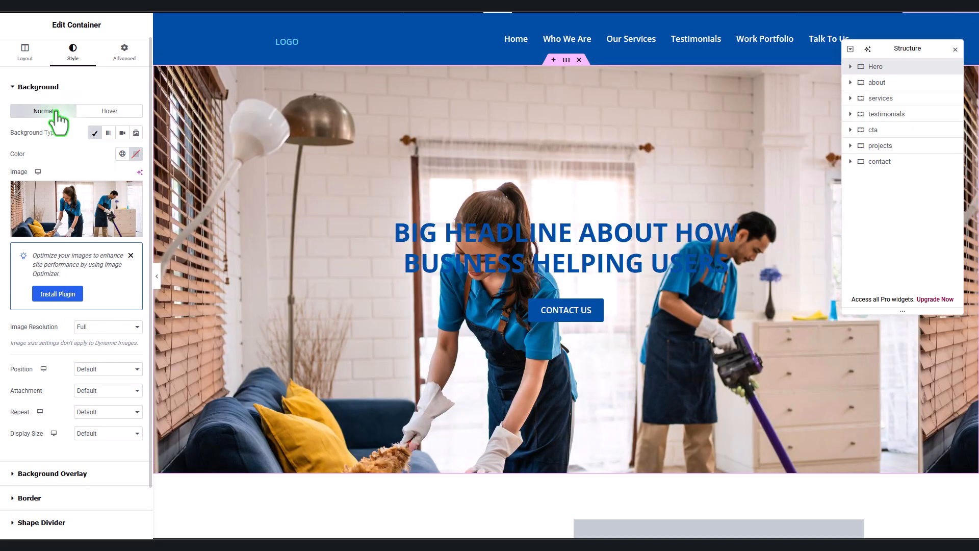
pyautogui.click(52, 87)
pyautogui.click(51, 112)
pyautogui.click(122, 157)
pyautogui.click(122, 178)
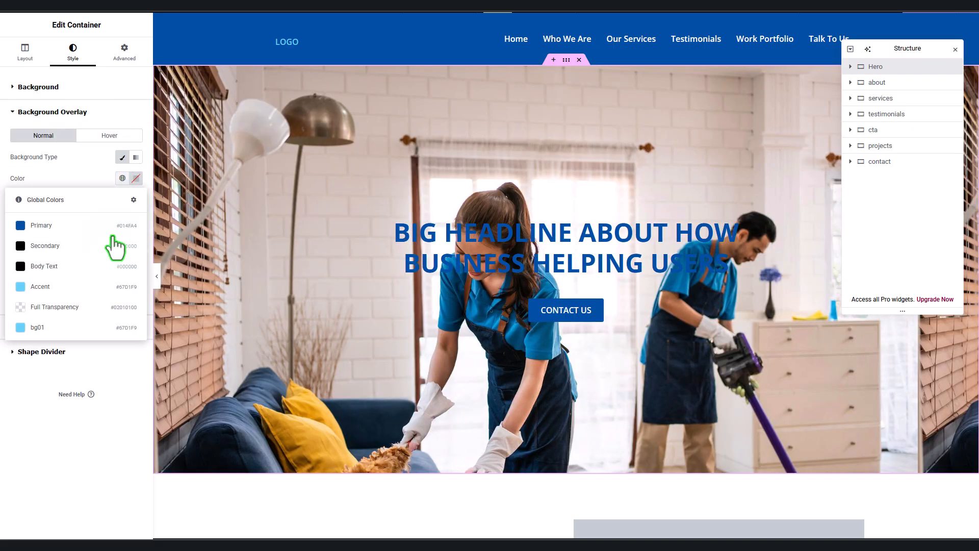
pyautogui.click(112, 260)
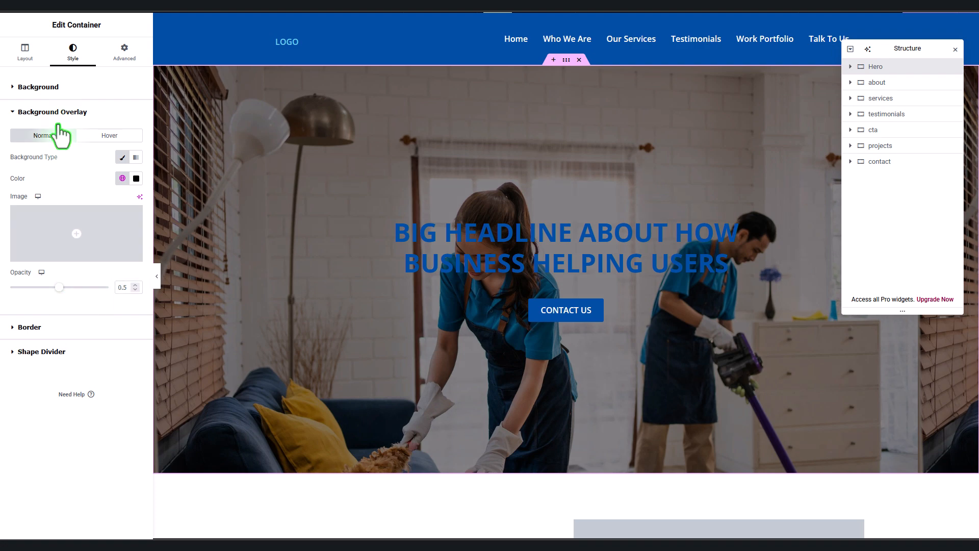
pyautogui.click(56, 112)
# Step: Make the hero headline text white
pyautogui.click(562, 232)
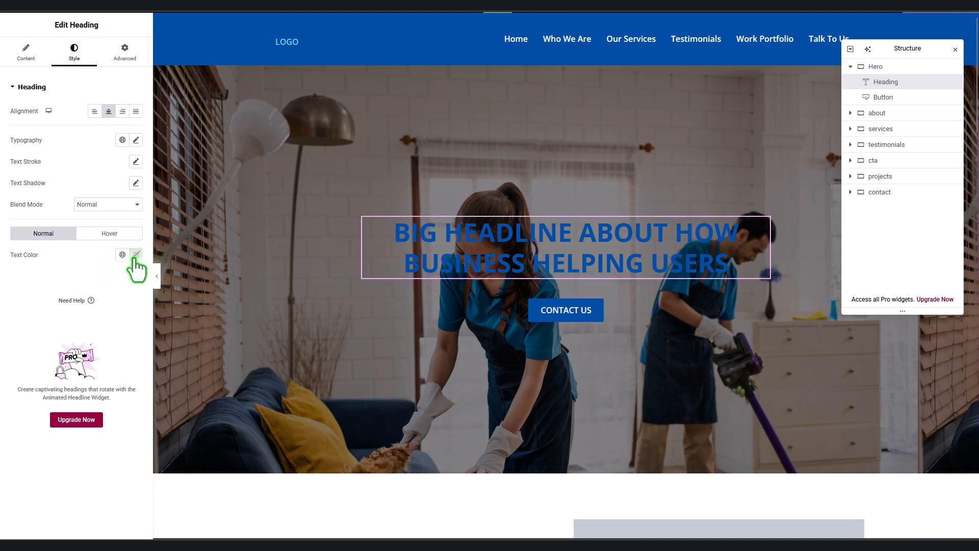
pyautogui.click(135, 258)
pyautogui.moveTo(87, 306); pyautogui.dragTo(33, 281)
pyautogui.click(32, 281)
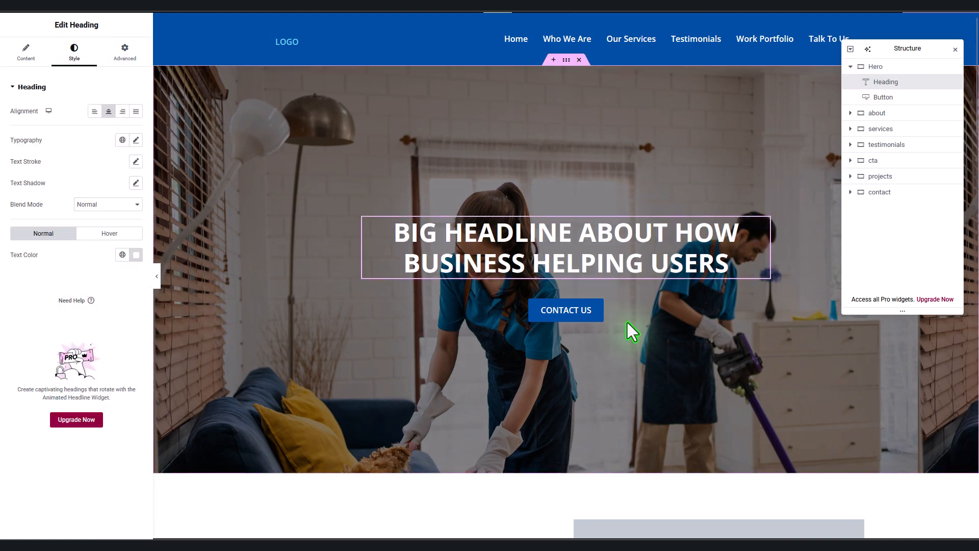
# Step: Make site buttons light blue with a Primary dark blue hover colour and save
pyautogui.click(600, 316)
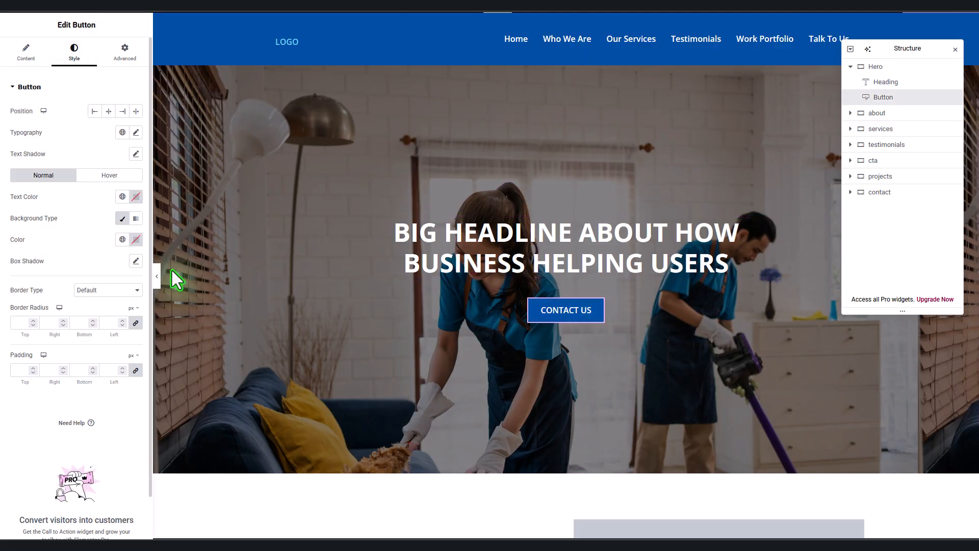
pyautogui.click(66, 6)
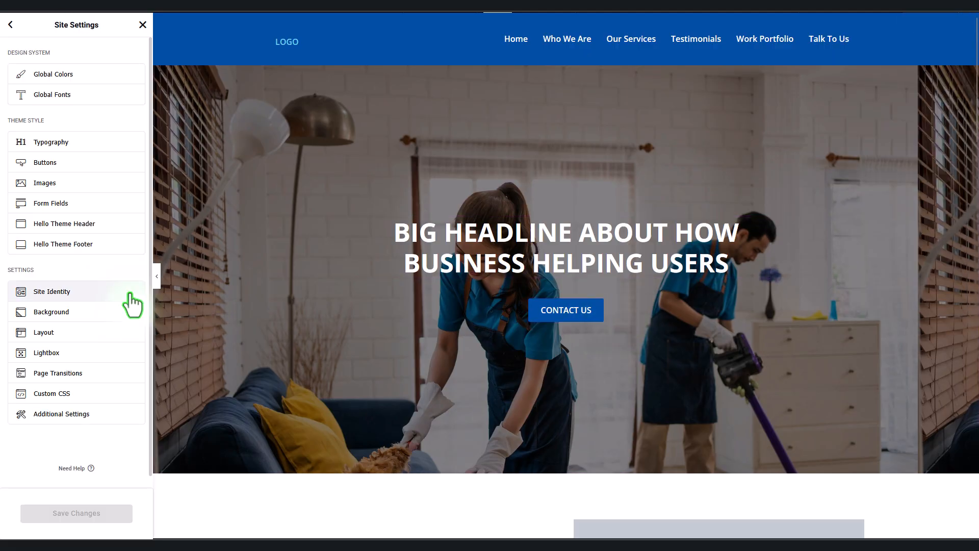
pyautogui.click(51, 163)
pyautogui.click(123, 180)
pyautogui.click(88, 301)
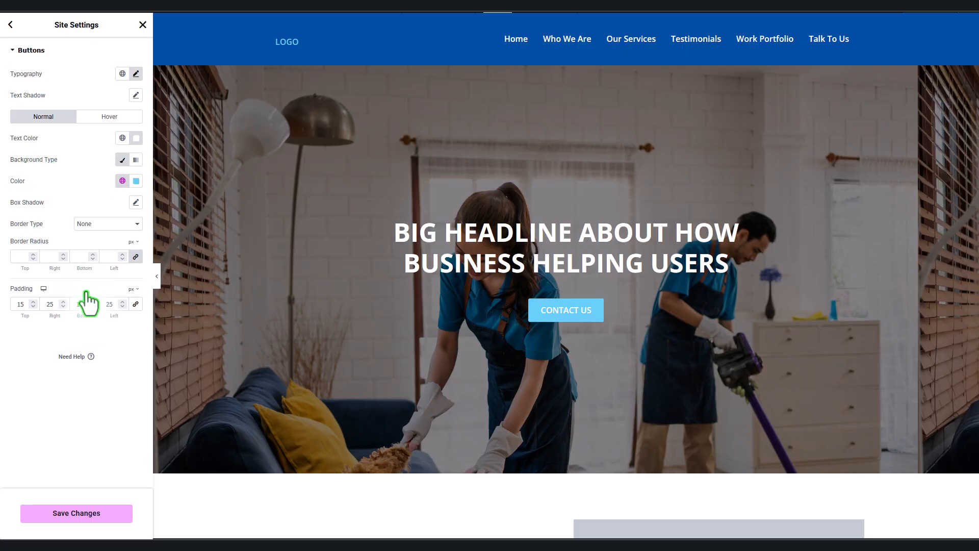
pyautogui.click(122, 181)
pyautogui.click(102, 226)
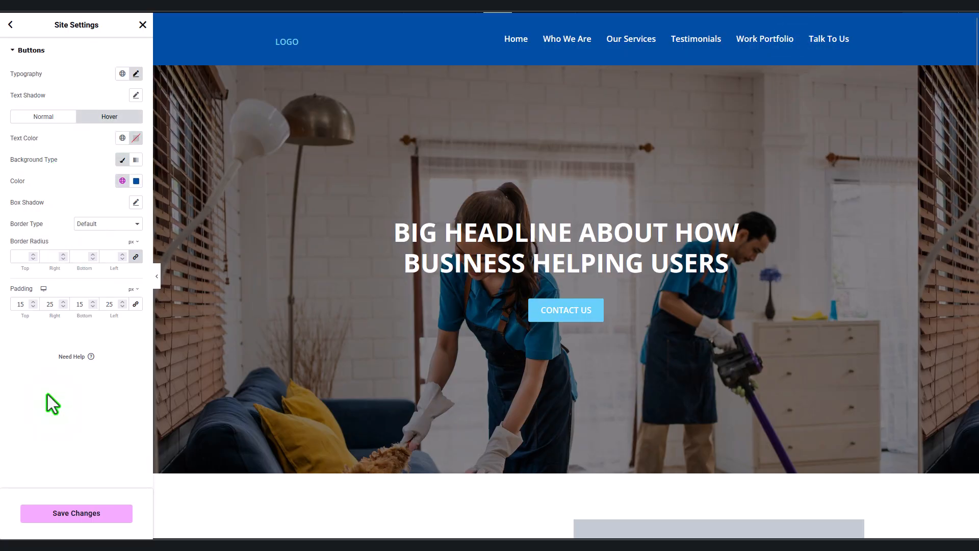
pyautogui.click(77, 513)
pyautogui.click(143, 24)
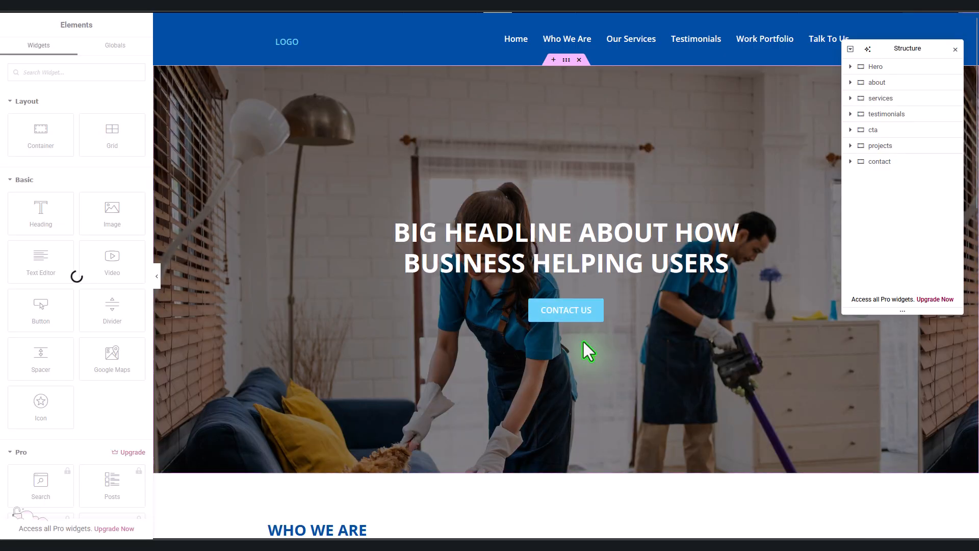
# Step: Give the hero headline an entrance animation and the Contact Us button Fade In Up
pyautogui.click(566, 250)
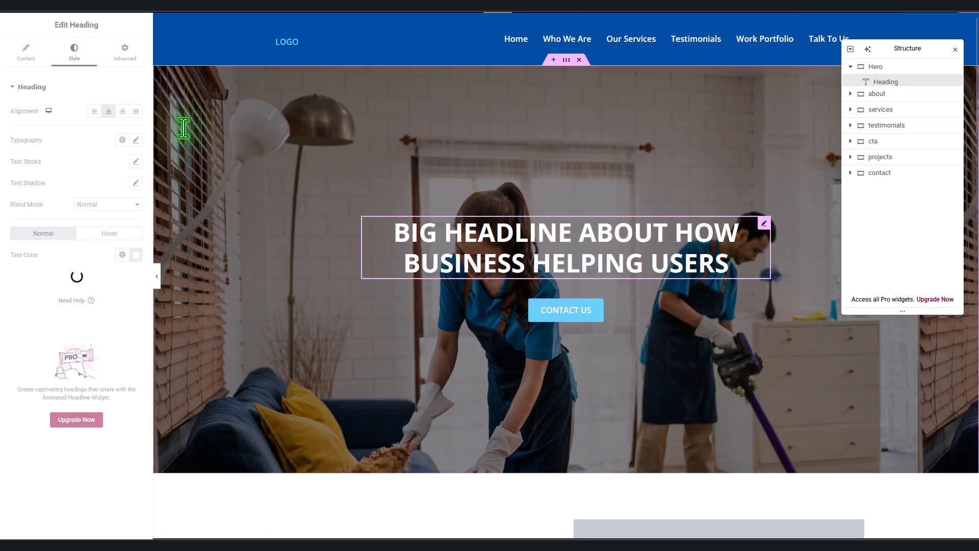
pyautogui.click(77, 87)
pyautogui.click(79, 112)
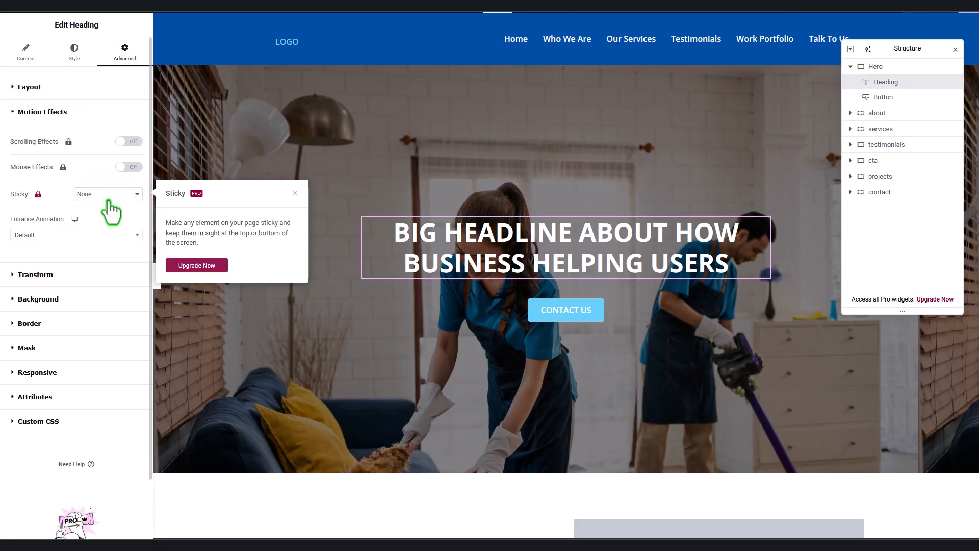
pyautogui.click(101, 235)
pyautogui.click(27, 288)
pyautogui.click(594, 309)
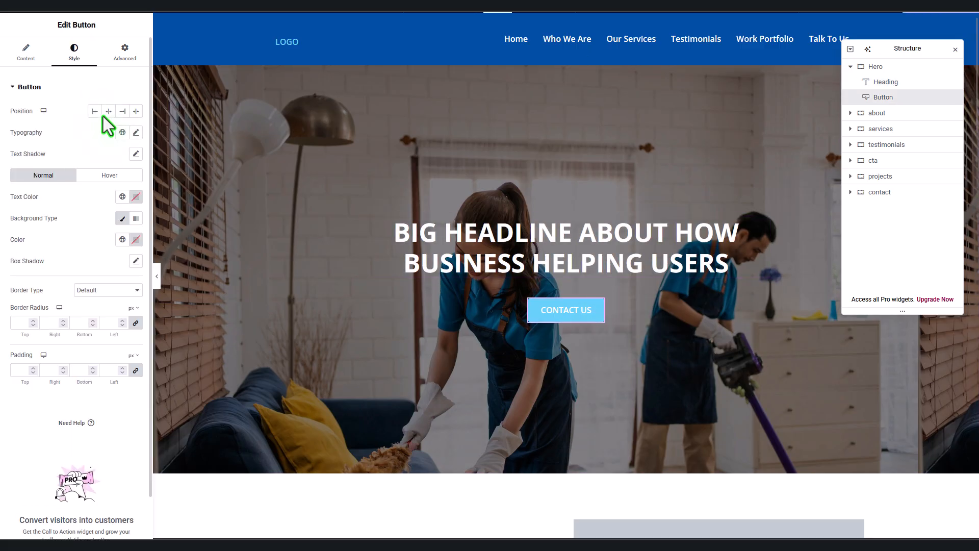
pyautogui.click(46, 88)
pyautogui.click(43, 112)
pyautogui.click(77, 235)
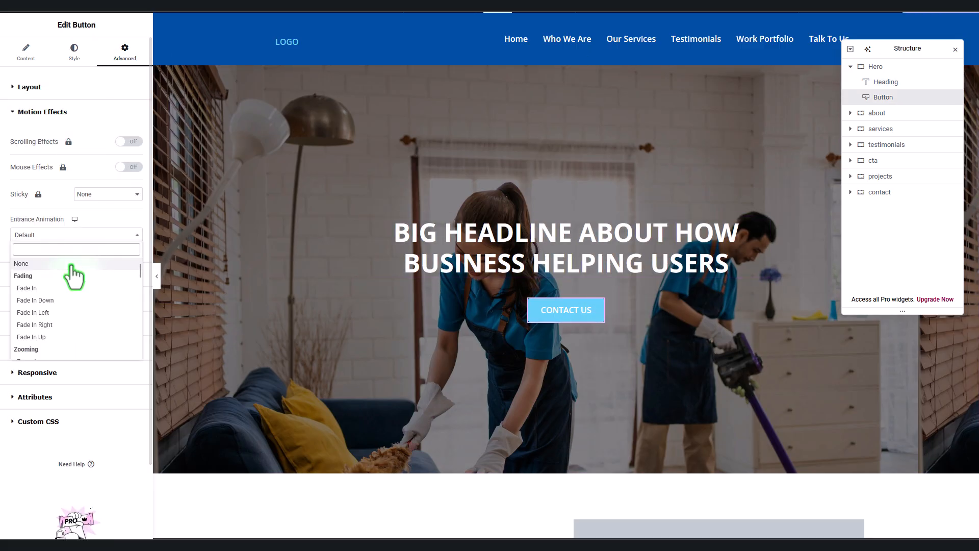
pyautogui.click(46, 331)
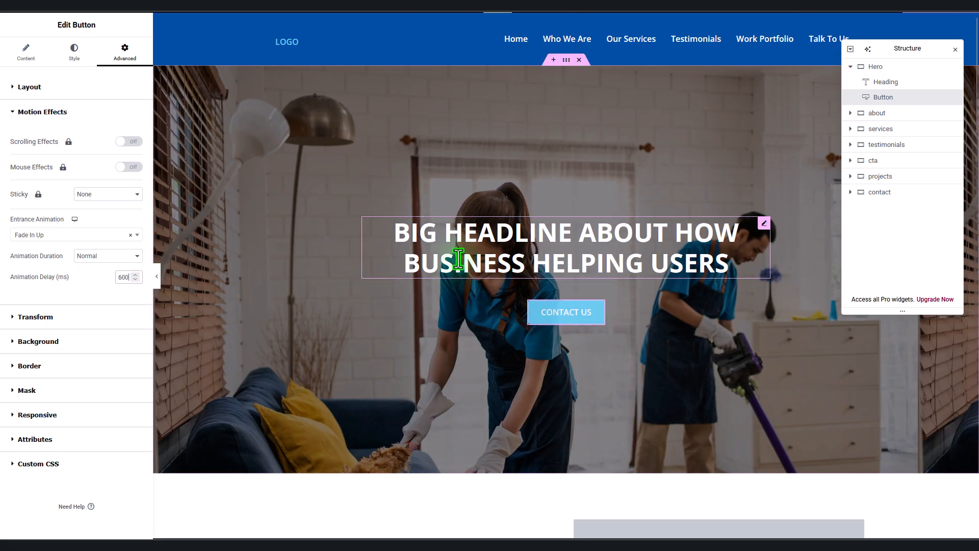
# Step: Insert the team photo into the Who We Are image placeholder
pyautogui.scroll(-6, 351, 315)
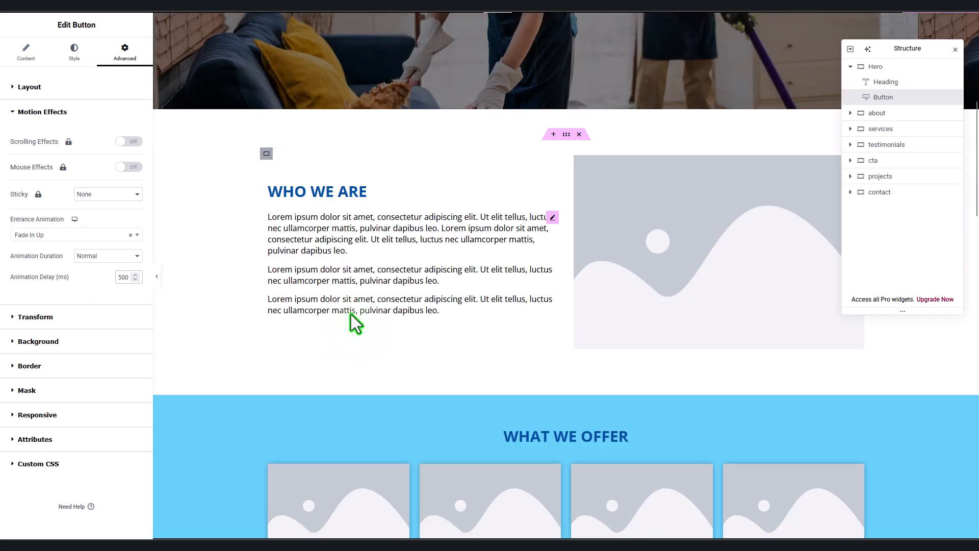
pyautogui.click(658, 262)
pyautogui.click(130, 145)
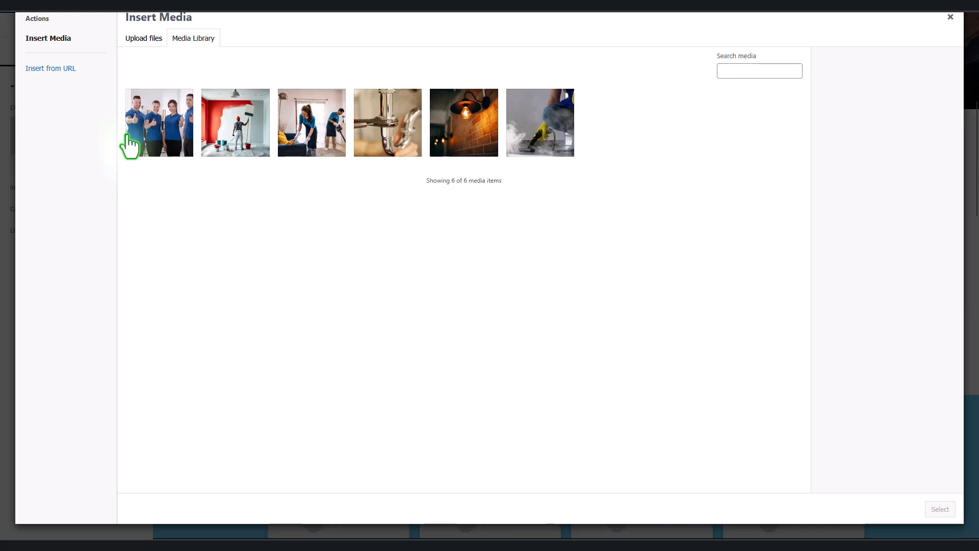
pyautogui.click(130, 145)
pyautogui.click(940, 509)
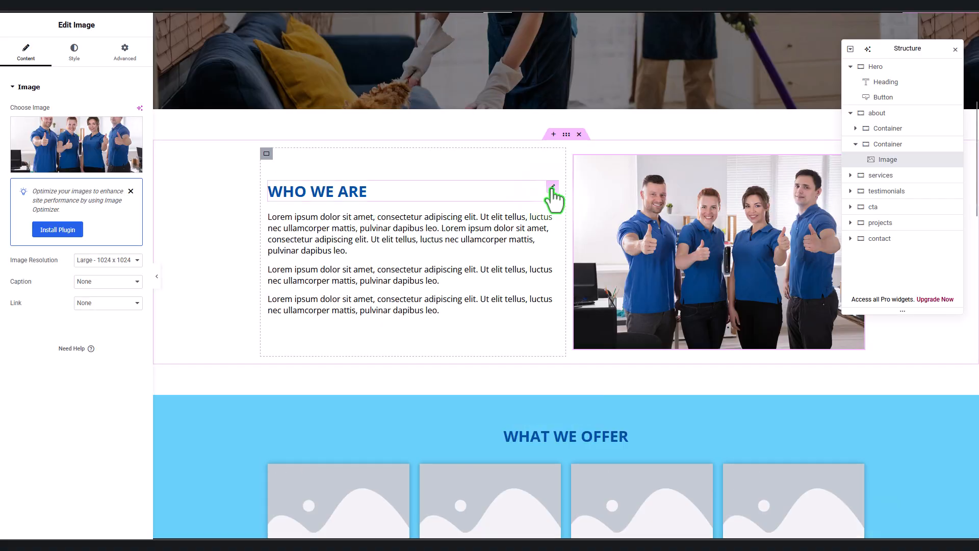
# Step: Set the WHO WE ARE heading and paragraph text to Fade In on entrance
pyautogui.click(552, 188)
pyautogui.click(125, 51)
pyautogui.click(29, 87)
pyautogui.click(43, 112)
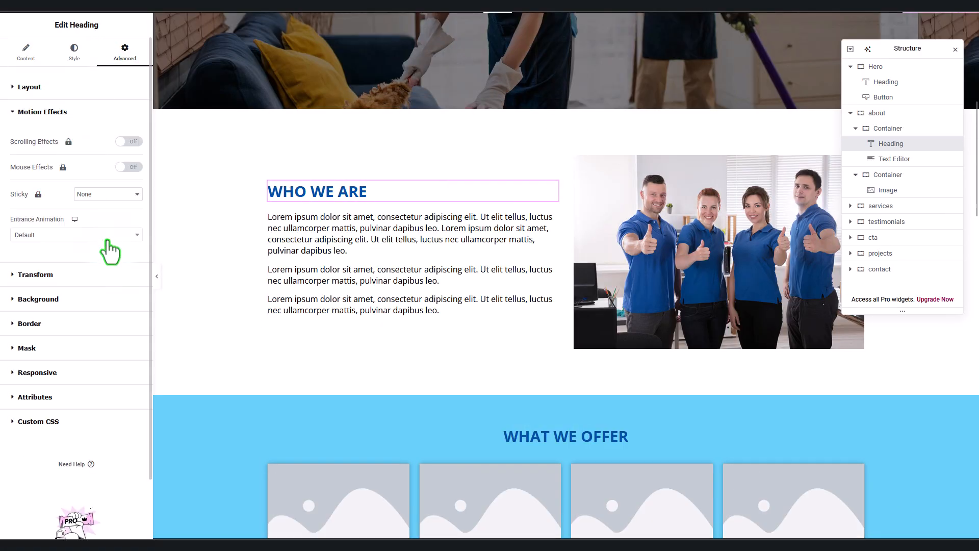
pyautogui.click(29, 288)
pyautogui.click(554, 240)
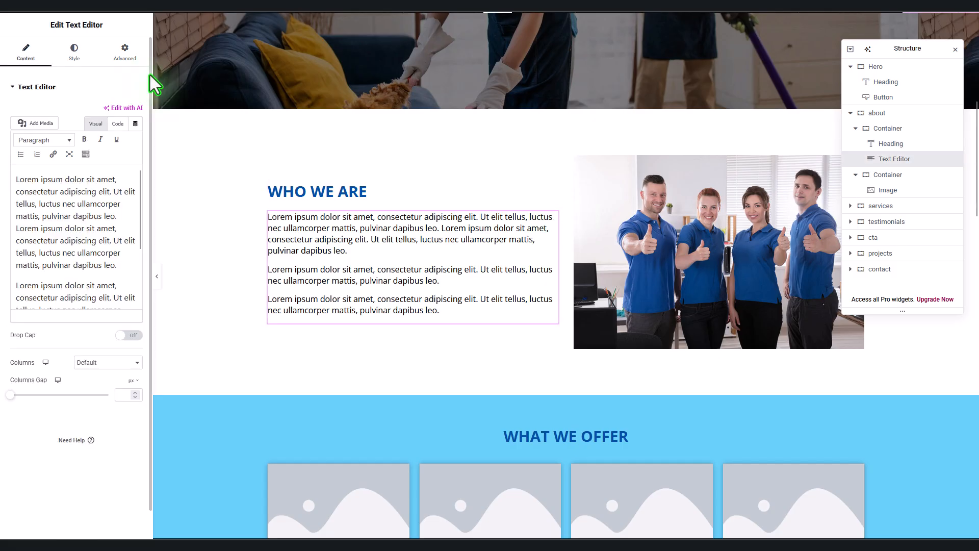
pyautogui.click(29, 87)
pyautogui.click(65, 115)
pyautogui.click(76, 234)
pyautogui.click(48, 291)
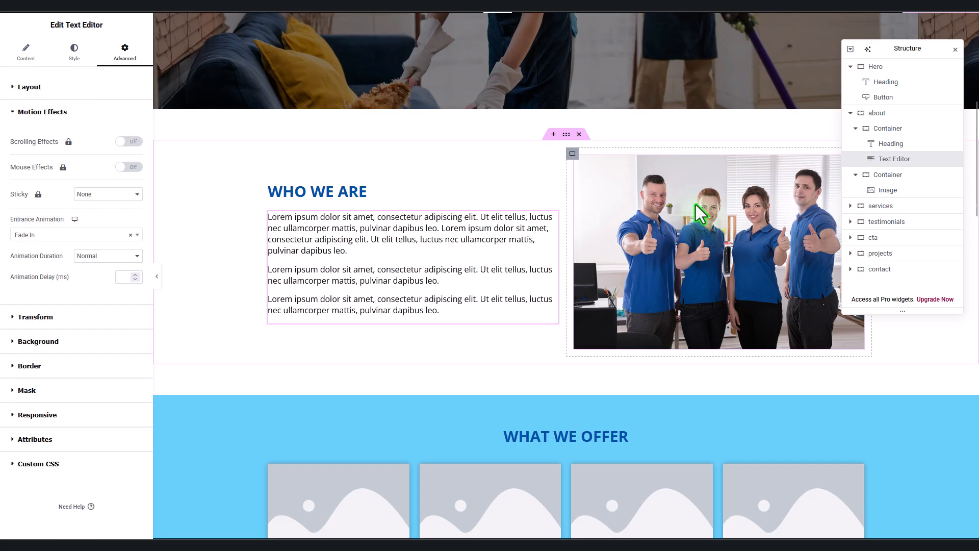
# Step: Make the team photo Fade In Right on entrance
pyautogui.click(699, 213)
pyautogui.click(29, 87)
pyautogui.click(43, 112)
pyautogui.click(97, 236)
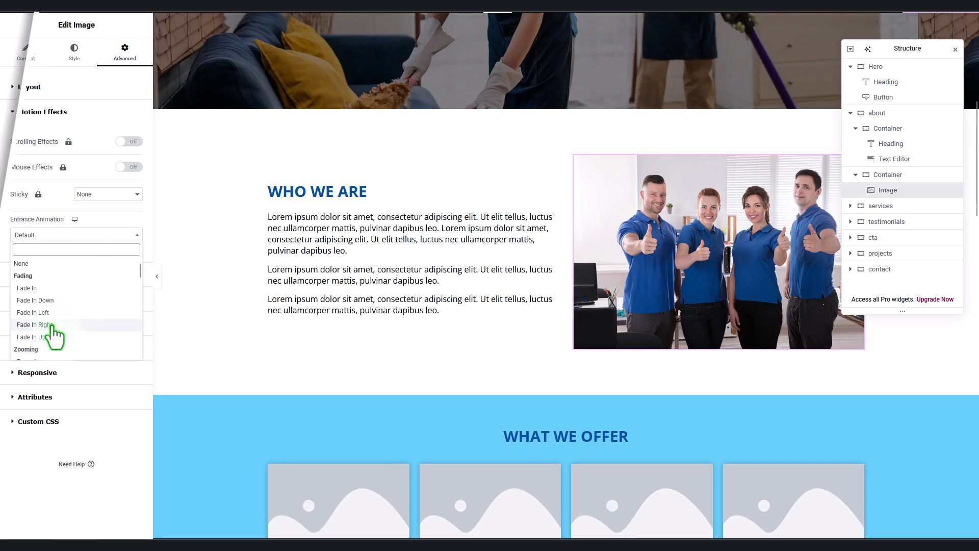
pyautogui.click(56, 328)
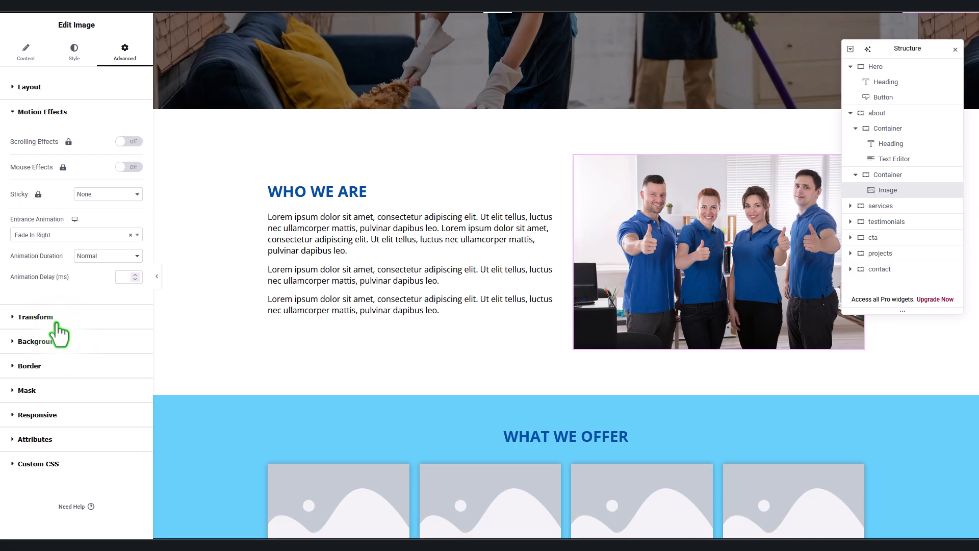
pyautogui.scroll(10, 414, 296)
# Step: Retitle the hero heading 'From Repairs To Renovations - We Handle It All!' and edit the hero section width
pyautogui.click(408, 268)
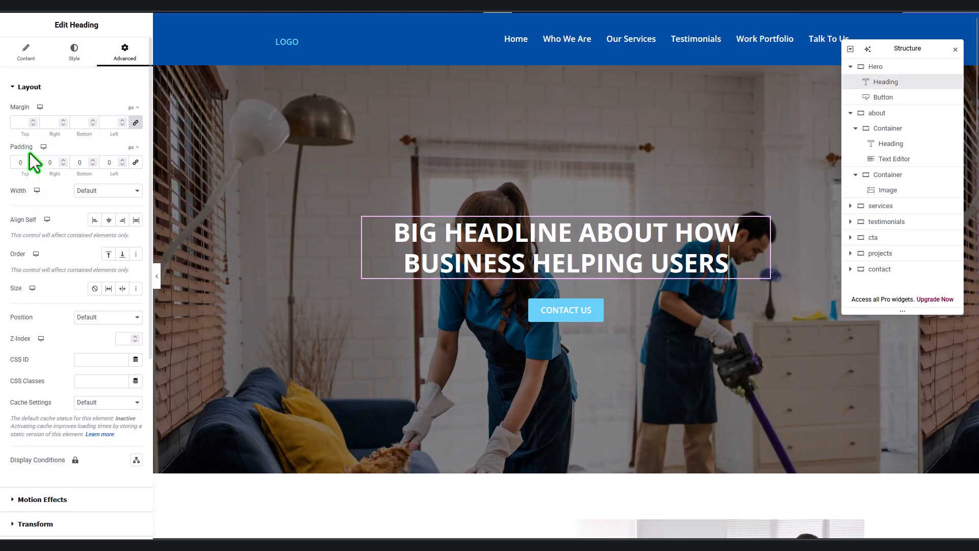
pyautogui.click(26, 51)
pyautogui.write('From ')
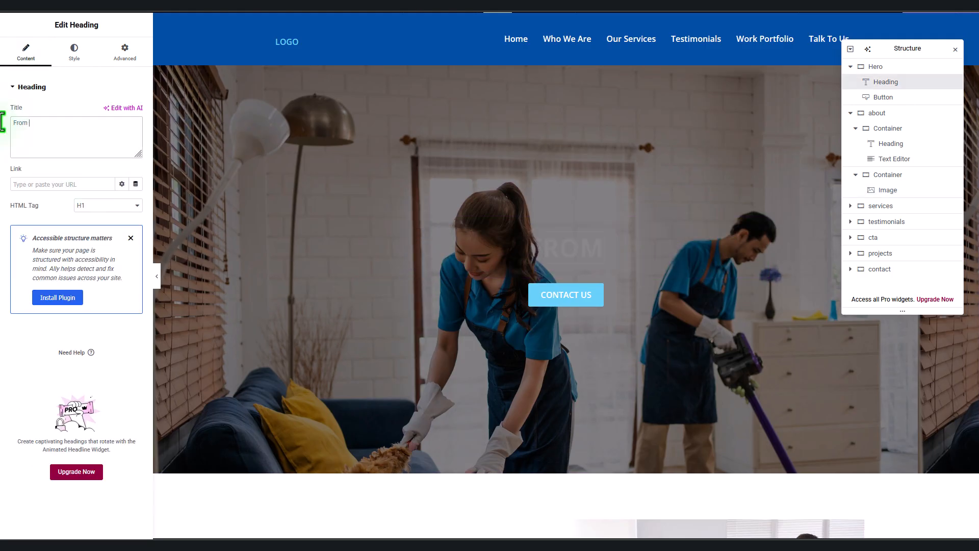
pyautogui.write('Repairs To Renov')
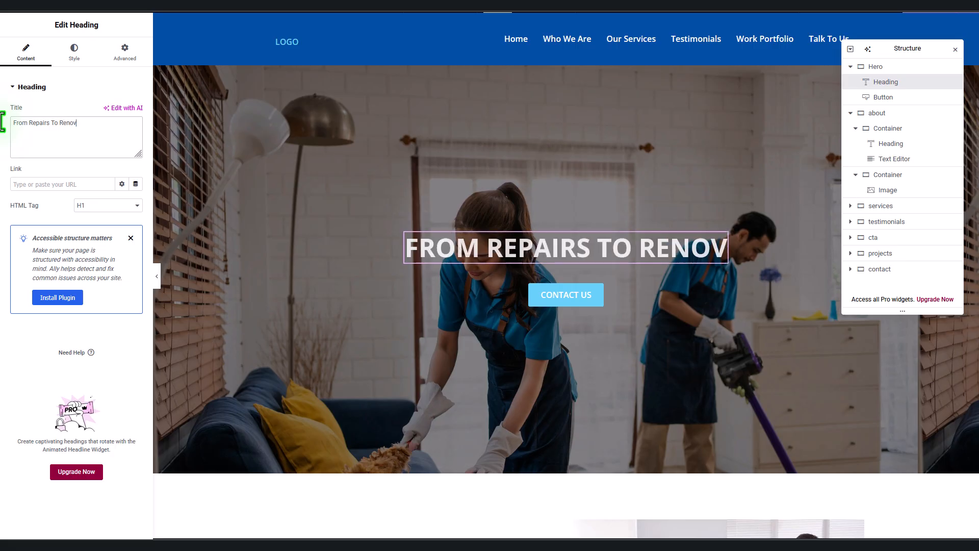
pyautogui.write('ations - We')
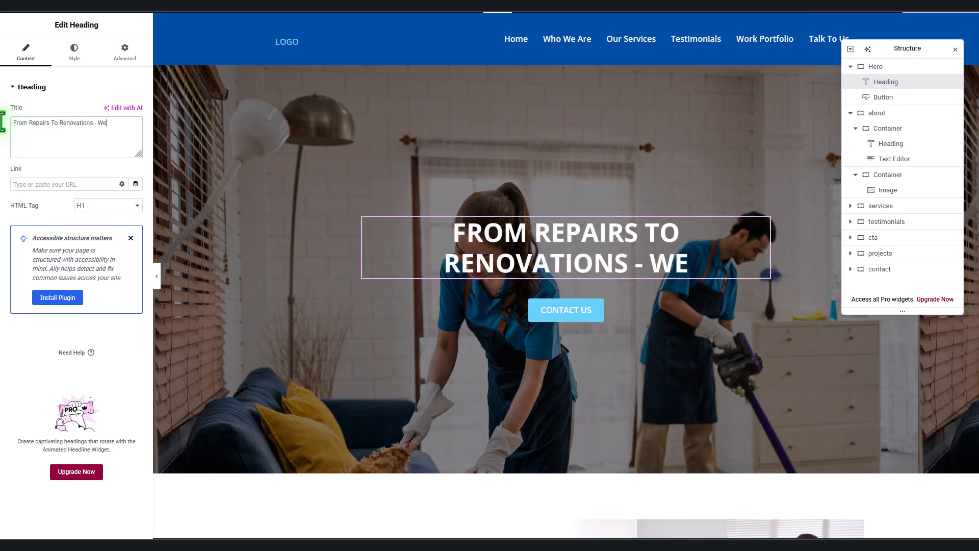
pyautogui.write(' Handle It All!')
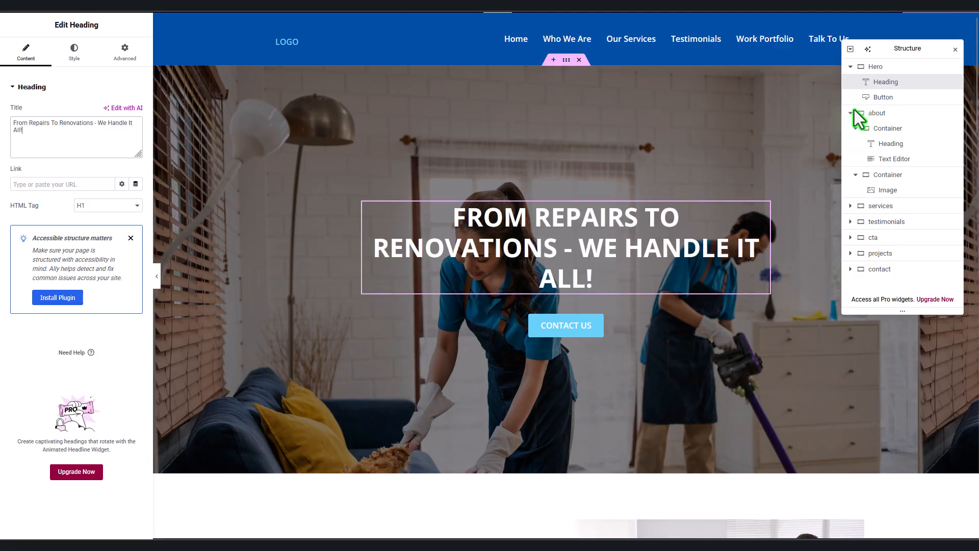
pyautogui.click(340, 154)
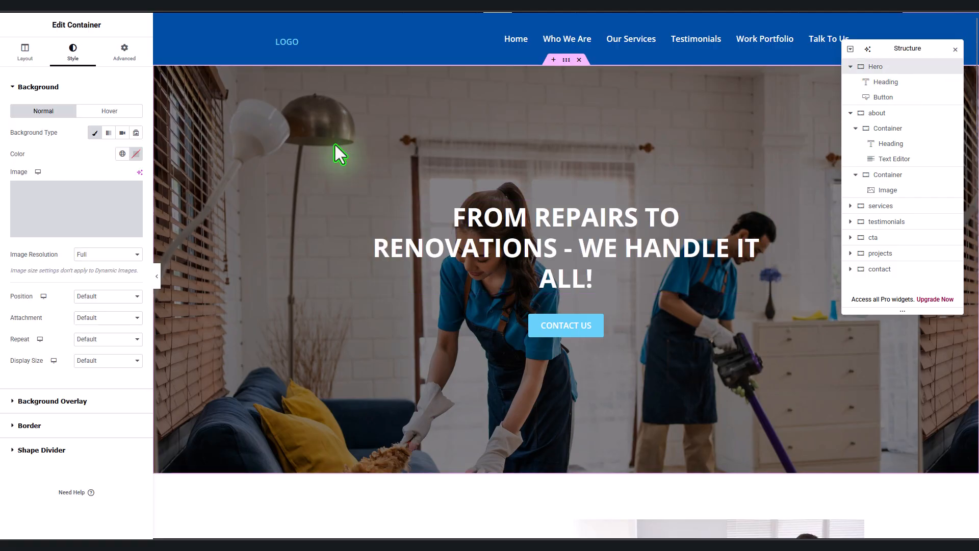
pyautogui.click(25, 51)
pyautogui.click(123, 172)
# Step: Give the first service card the plumbing photo and the title Plumbing & Leak Repairs
pyautogui.write('850')
pyautogui.scroll(-10, 548, 326)
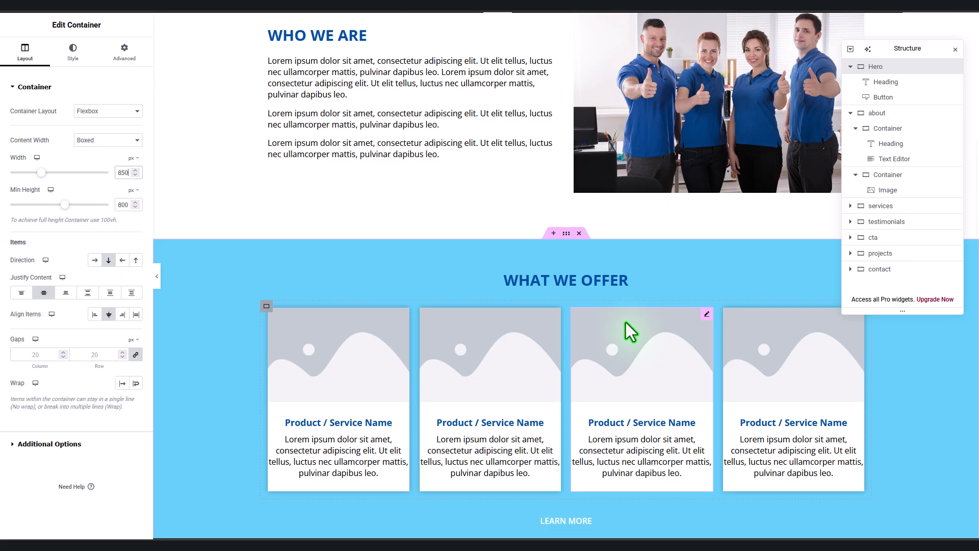
pyautogui.scroll(-1, 626, 323)
pyautogui.click(323, 297)
pyautogui.click(84, 127)
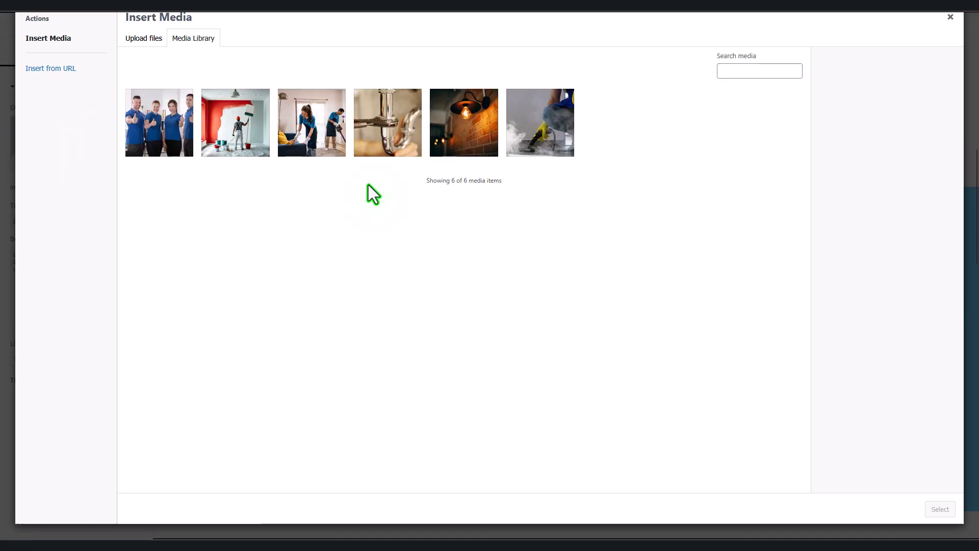
pyautogui.click(387, 123)
pyautogui.click(940, 509)
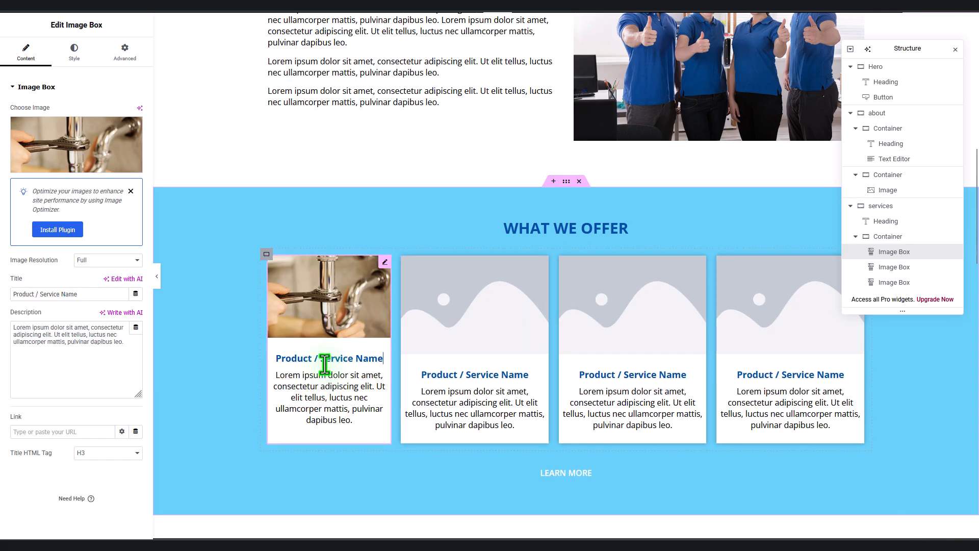
pyautogui.write('Plumbi')
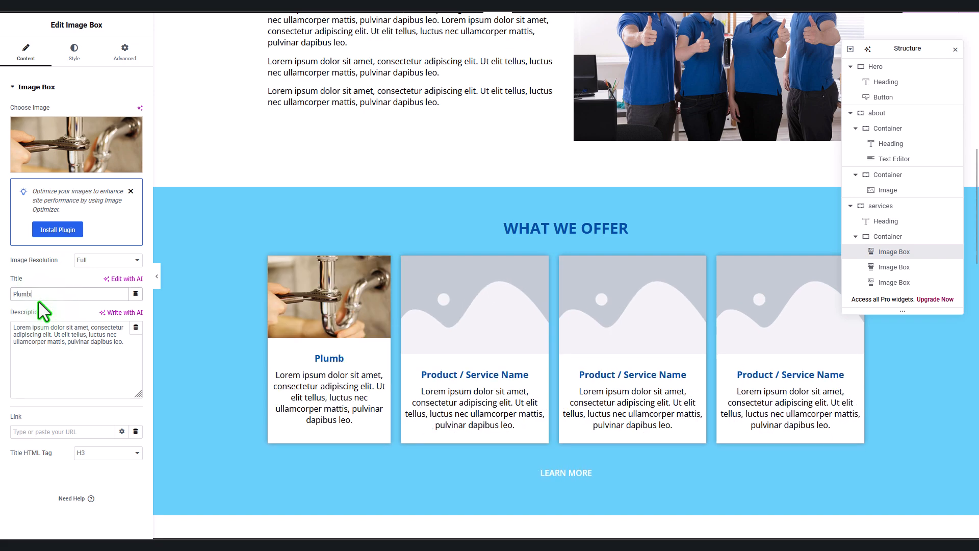
pyautogui.write('ng & Leak Repairs')
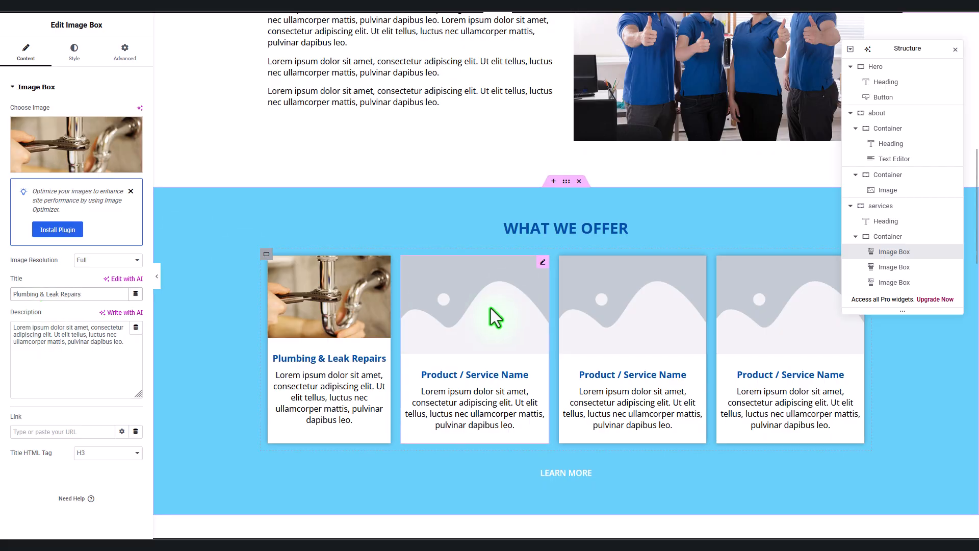
# Step: Give the second card the lamp and brick wall photo and the title Electric Solutions
pyautogui.click(491, 308)
pyautogui.click(77, 129)
pyautogui.click(466, 120)
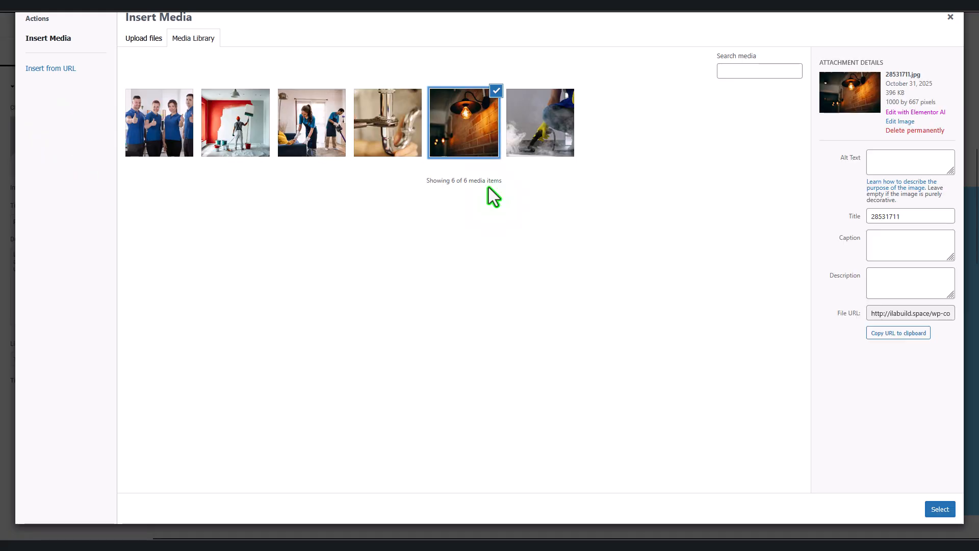
pyautogui.click(940, 509)
pyautogui.write('Electric Solutions')
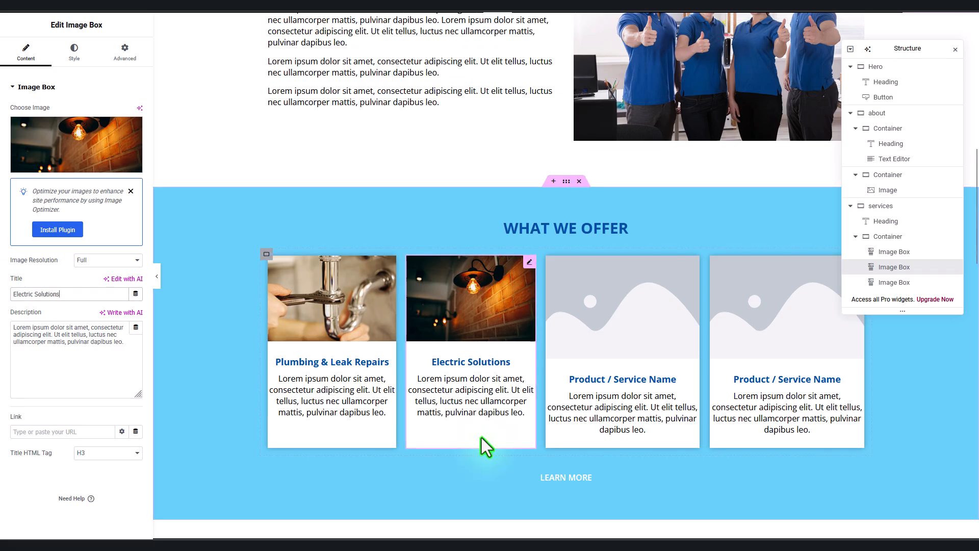
# Step: Give the third card the steam-cleaning photo and the title Home Cleaning
pyautogui.click(585, 375)
pyautogui.click(59, 165)
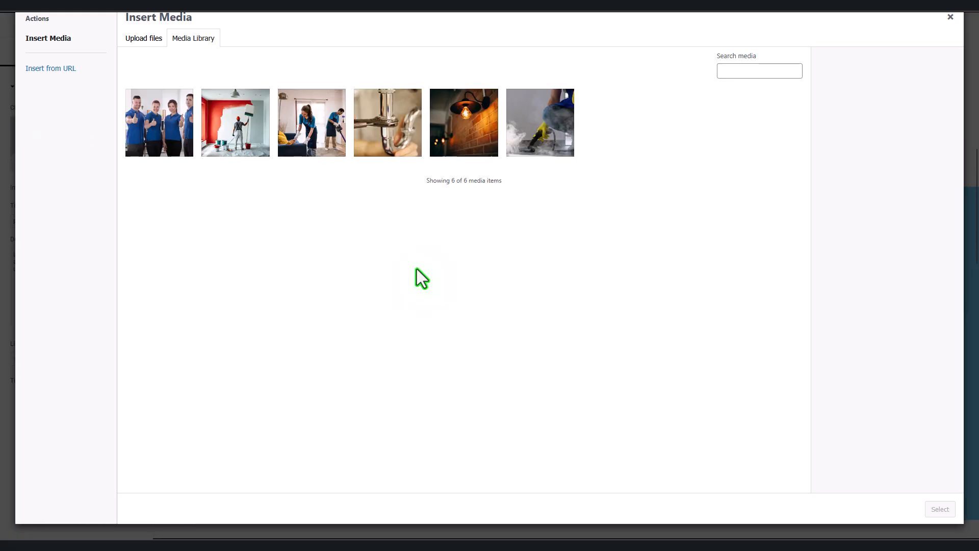
pyautogui.click(540, 123)
pyautogui.click(940, 509)
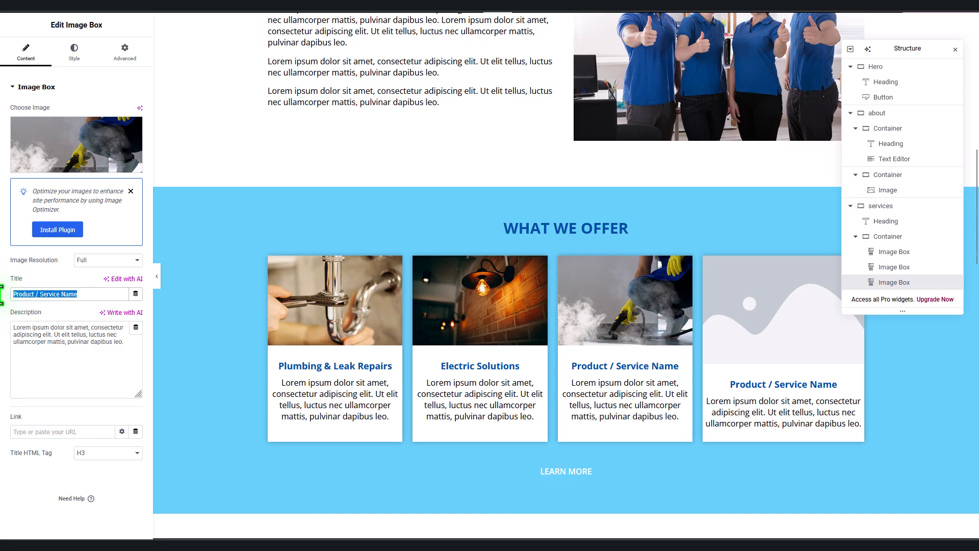
pyautogui.write('Home Cleaning')
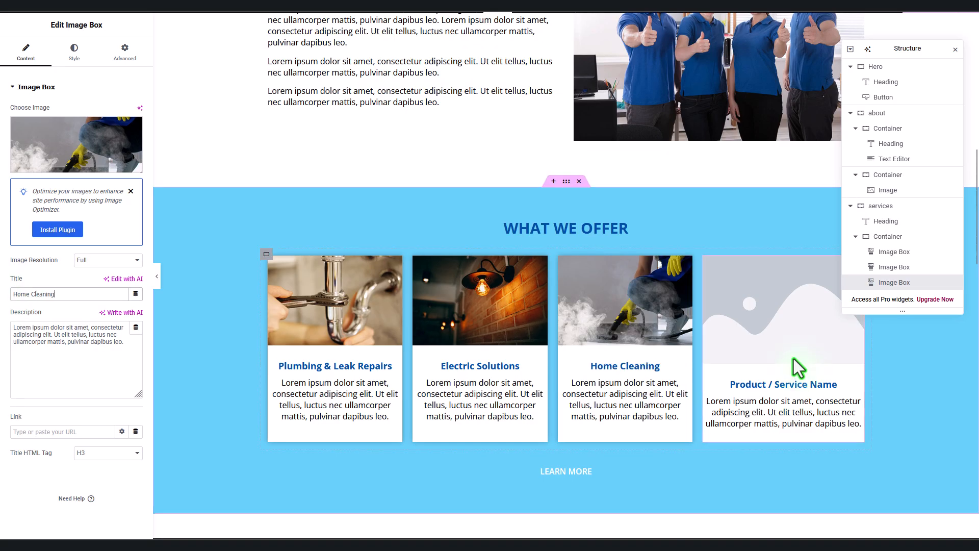
# Step: Give the fourth card the painter photo and start the Painting & Renovation title
pyautogui.click(798, 367)
pyautogui.click(91, 162)
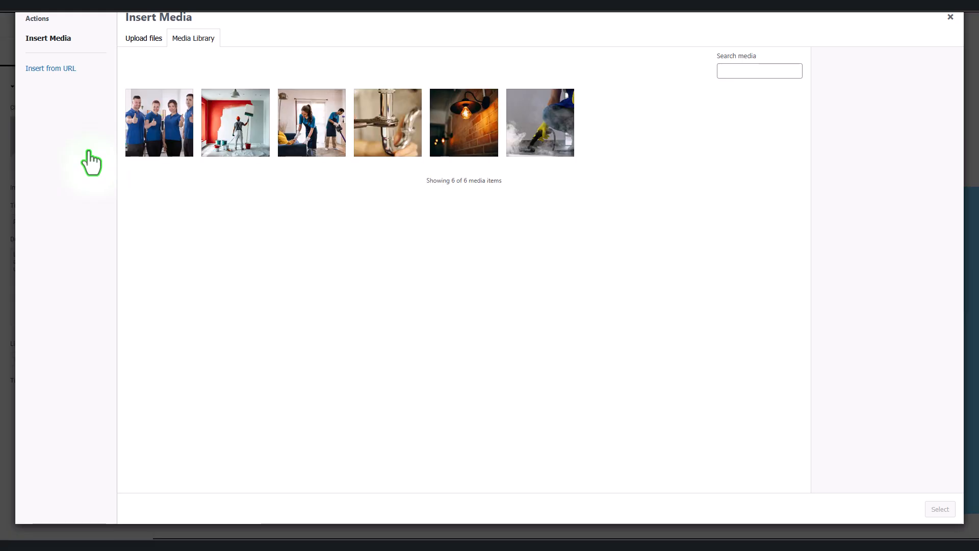
pyautogui.click(258, 138)
pyautogui.click(940, 509)
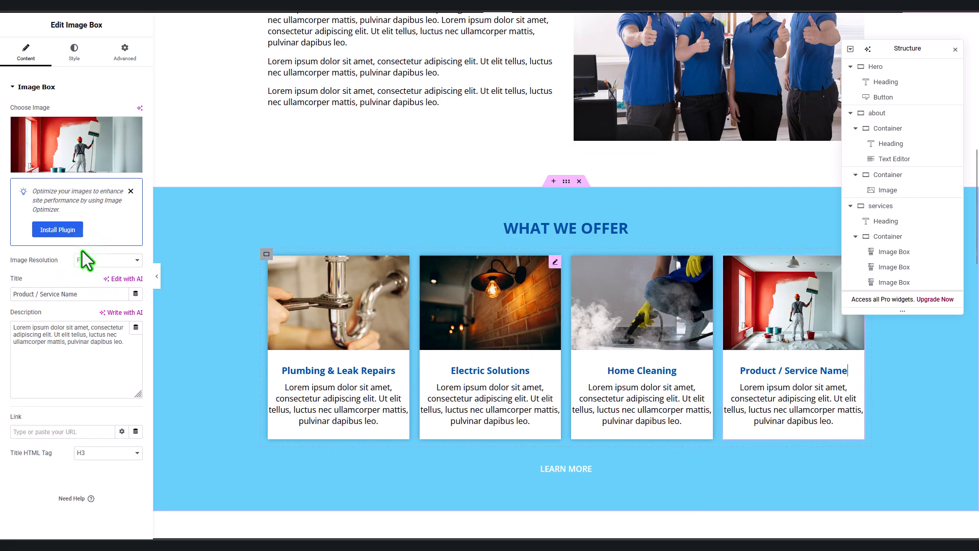
pyautogui.write('Painting & Renovation')
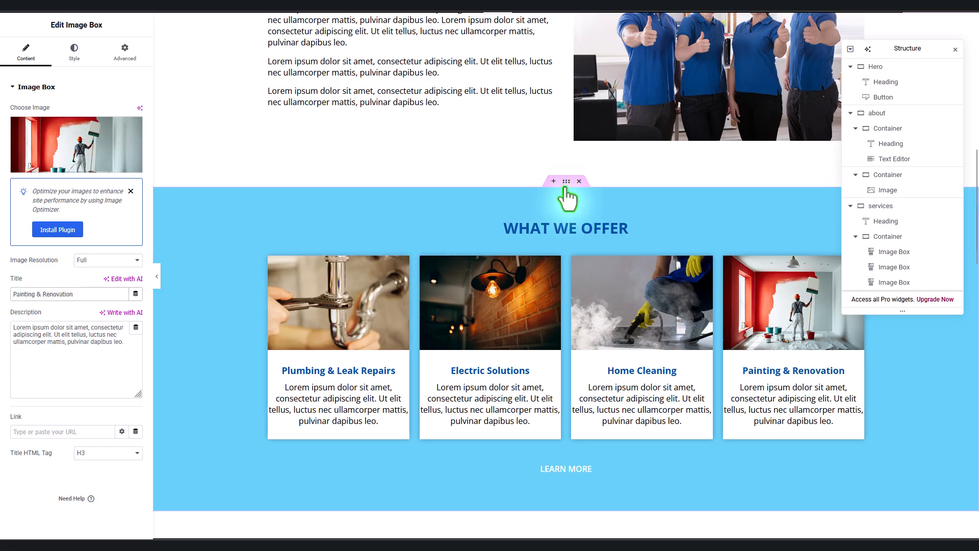
# Step: Set the services section background to the primary dark blue global colour
pyautogui.click(566, 181)
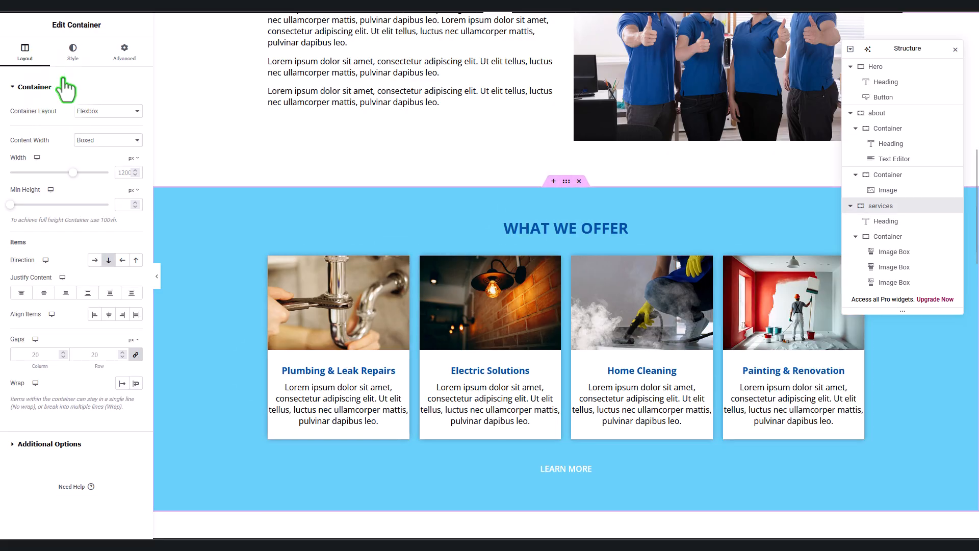
pyautogui.click(73, 51)
pyautogui.click(122, 154)
pyautogui.click(60, 204)
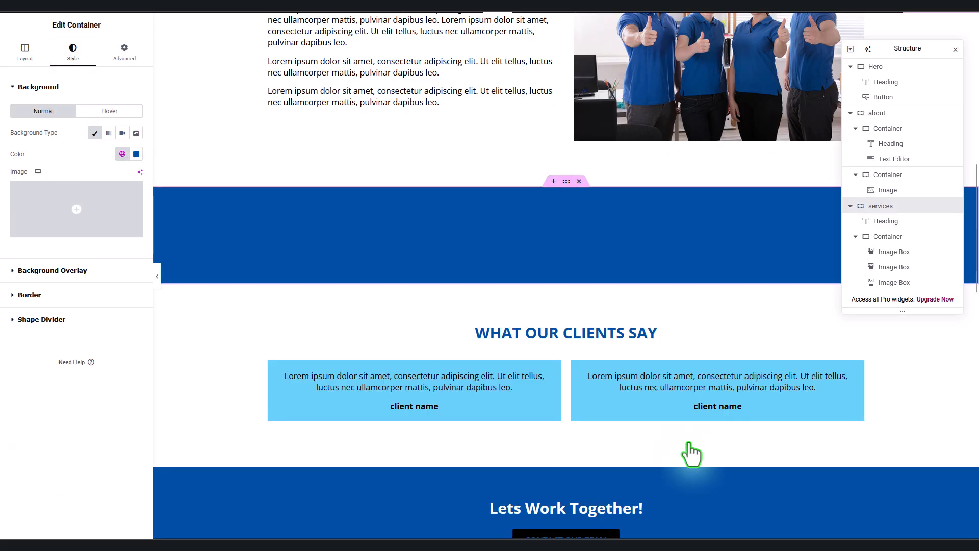
# Step: Make the What We Offer heading white and give it an entrance animation
pyautogui.click(579, 223)
pyautogui.click(75, 54)
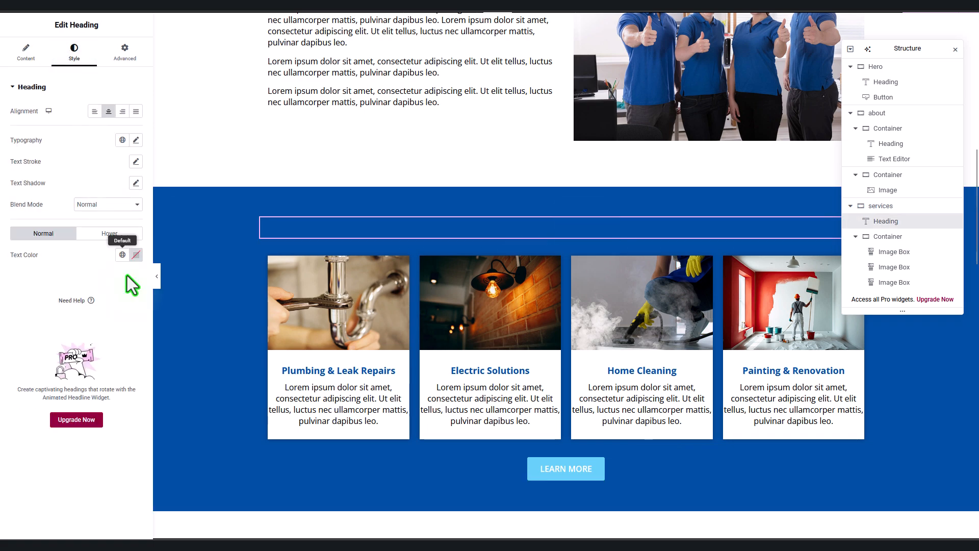
pyautogui.click(136, 254)
pyautogui.moveTo(88, 301); pyautogui.dragTo(47, 276)
pyautogui.click(47, 276)
pyautogui.scroll(-2, 662, 395)
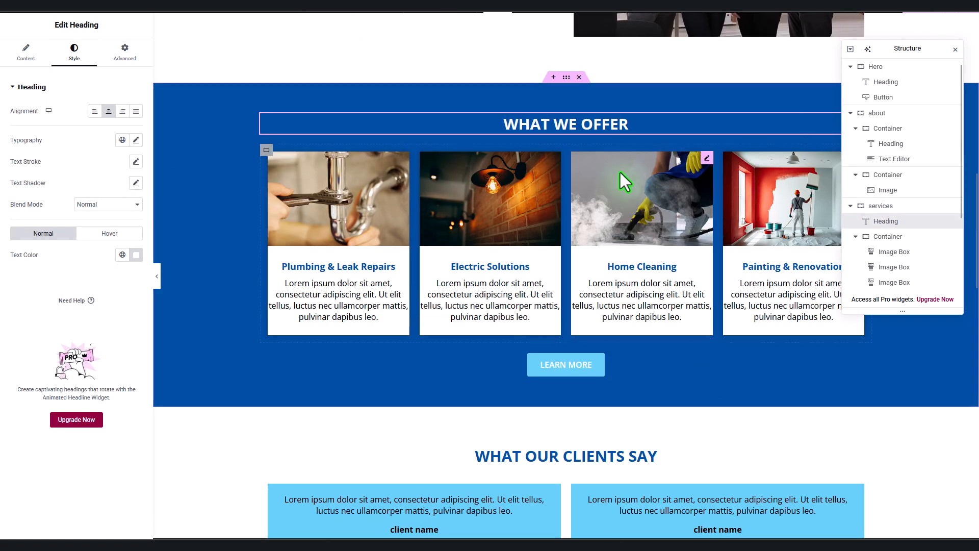
pyautogui.click(124, 55)
pyautogui.click(41, 111)
pyautogui.click(75, 235)
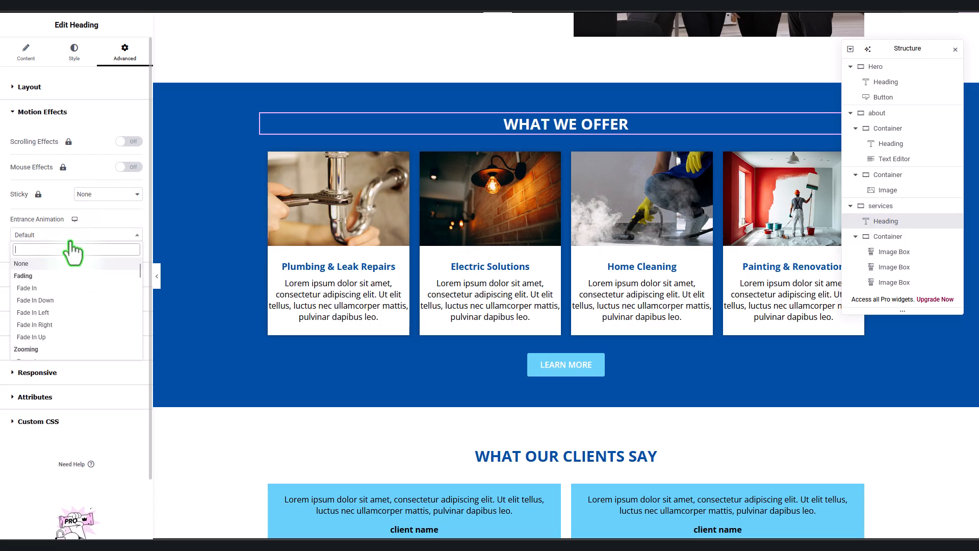
pyautogui.click(56, 289)
# Step: Give the Plumbing & Leak Repairs and Electric Solutions cards a Fade In Up entrance
pyautogui.click(352, 157)
pyautogui.click(125, 54)
pyautogui.click(41, 89)
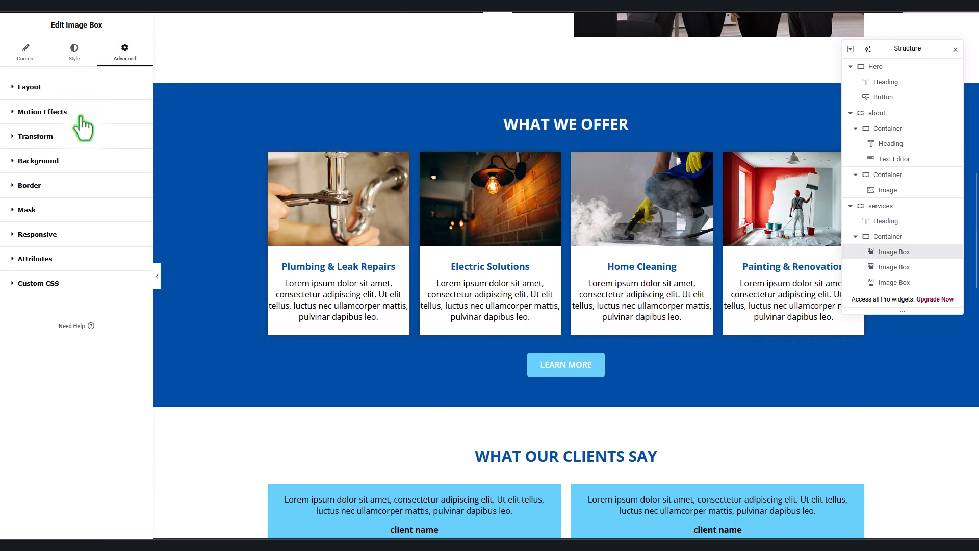
pyautogui.click(80, 114)
pyautogui.click(45, 235)
pyautogui.click(58, 337)
pyautogui.click(536, 174)
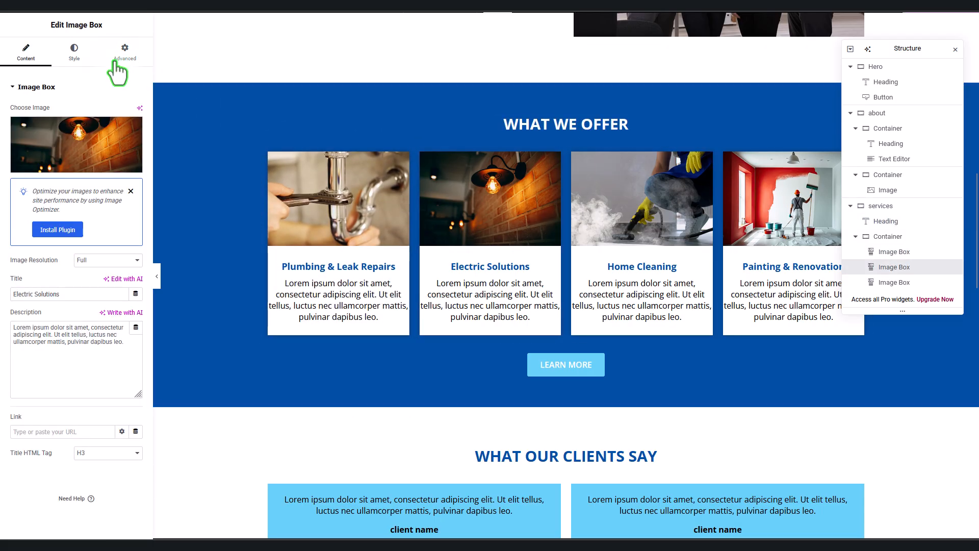
pyautogui.click(125, 54)
pyautogui.click(41, 88)
pyautogui.click(41, 112)
pyautogui.click(69, 235)
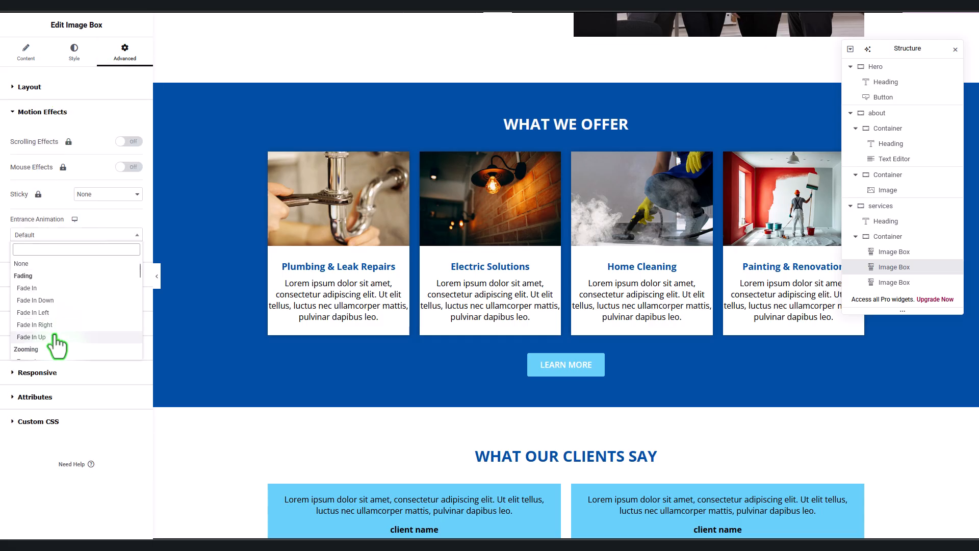
pyautogui.click(55, 336)
# Step: Give the Home Cleaning and Painting & Renovation cards a Fade In Up entrance
pyautogui.click(637, 173)
pyautogui.click(124, 54)
pyautogui.click(40, 88)
pyautogui.click(40, 112)
pyautogui.click(67, 235)
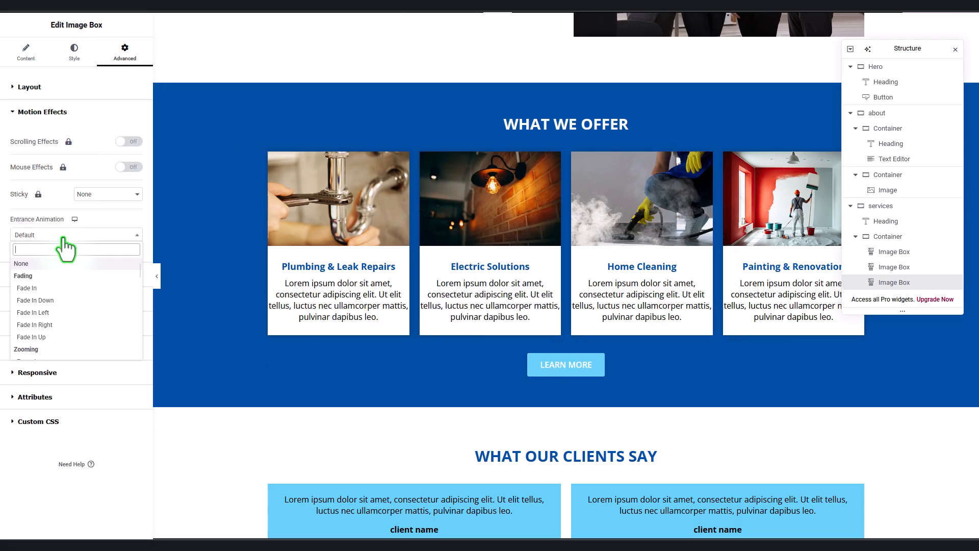
pyautogui.click(51, 337)
pyautogui.click(792, 154)
pyautogui.click(125, 54)
pyautogui.click(41, 87)
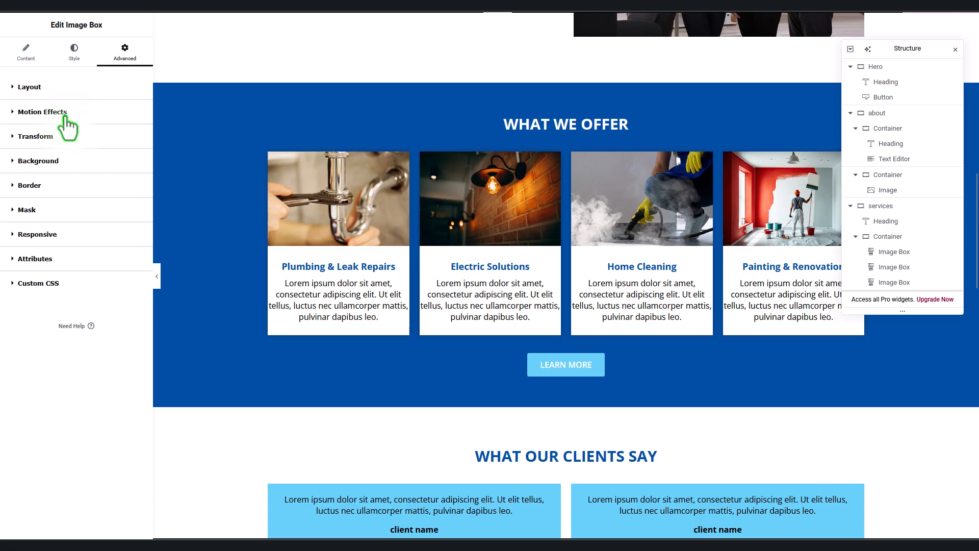
pyautogui.click(35, 337)
pyautogui.click(628, 371)
pyautogui.click(124, 54)
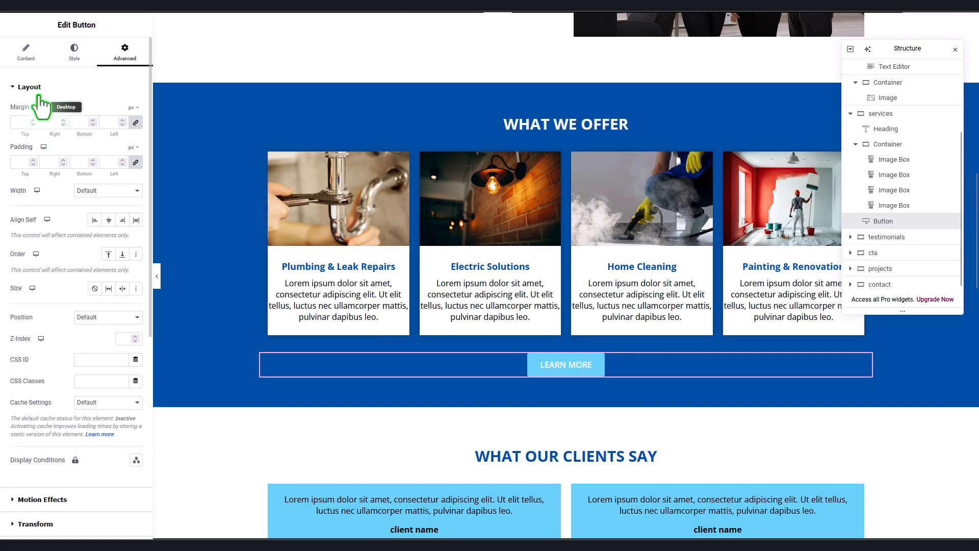
# Step: Give the Learn More button an entrance animation
pyautogui.click(41, 88)
pyautogui.click(40, 111)
pyautogui.click(41, 336)
pyautogui.scroll(-4, 506, 344)
# Step: Give the What Our Clients Say heading a Fade In entrance animation
pyautogui.click(521, 249)
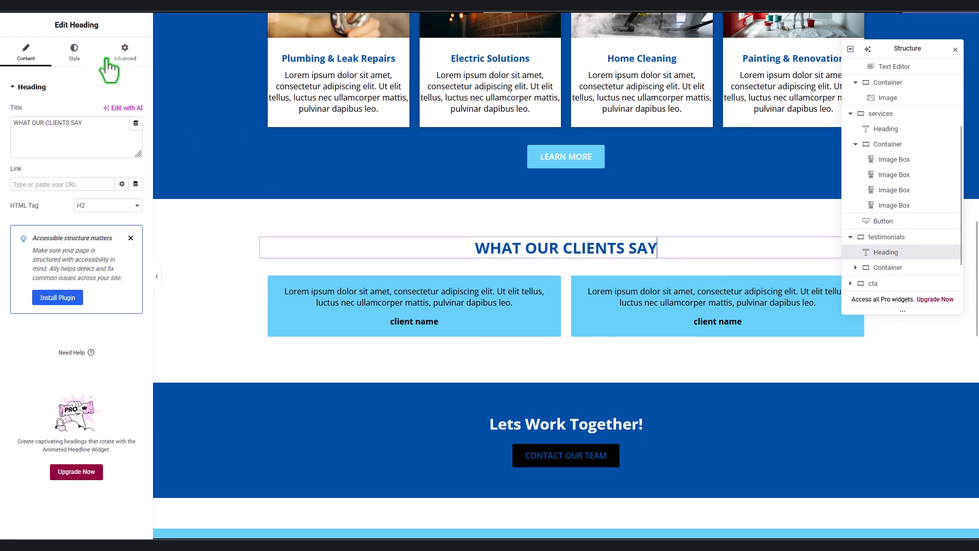
pyautogui.click(125, 54)
pyautogui.click(53, 87)
pyautogui.click(64, 112)
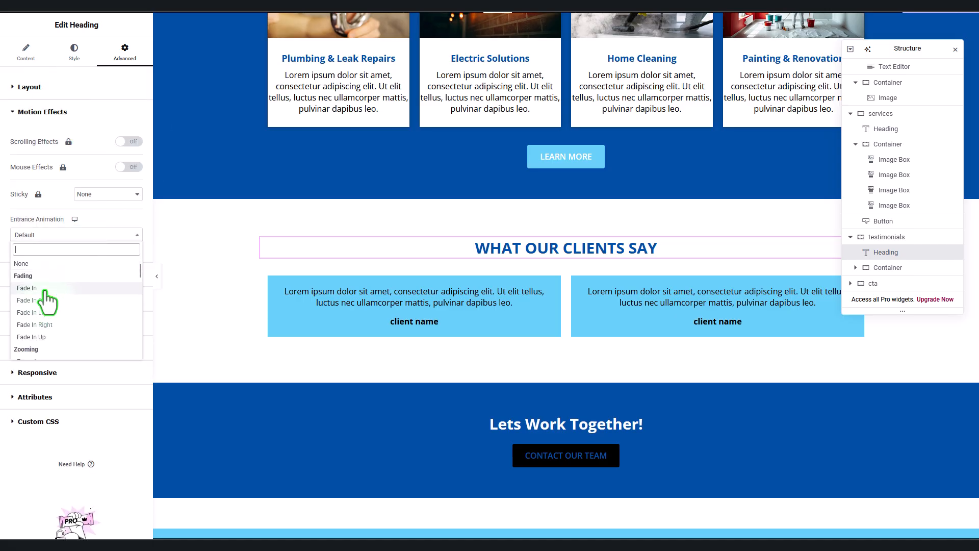
pyautogui.click(45, 292)
# Step: Give the left testimonial text a Fade In entrance animation
pyautogui.click(557, 290)
pyautogui.click(128, 53)
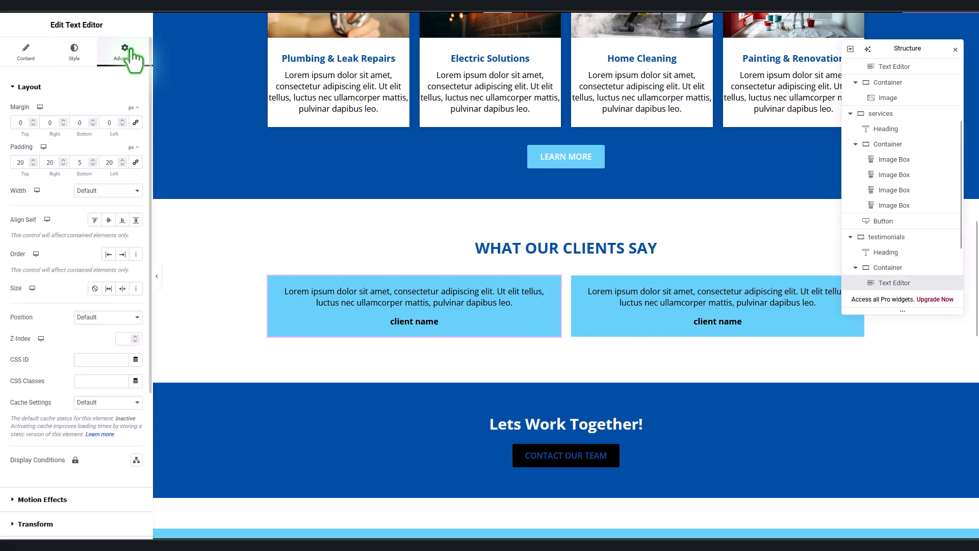
pyautogui.click(31, 86)
pyautogui.click(44, 105)
pyautogui.click(56, 234)
# Step: Set the right testimonial text block's entrance animation to Fade In
pyautogui.click(55, 295)
pyautogui.click(601, 299)
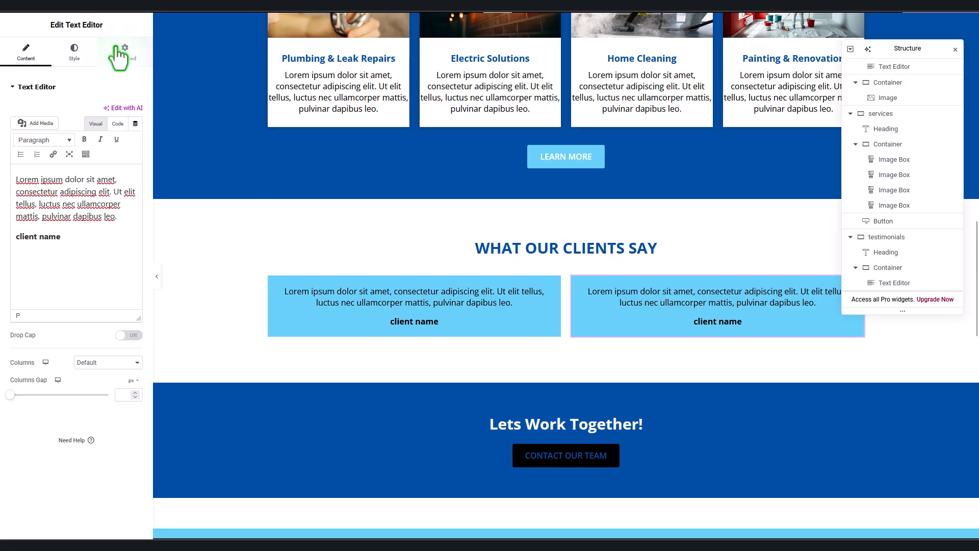
pyautogui.click(119, 56)
pyautogui.click(42, 112)
pyautogui.click(76, 235)
pyautogui.click(46, 294)
pyautogui.scroll(-3, 496, 378)
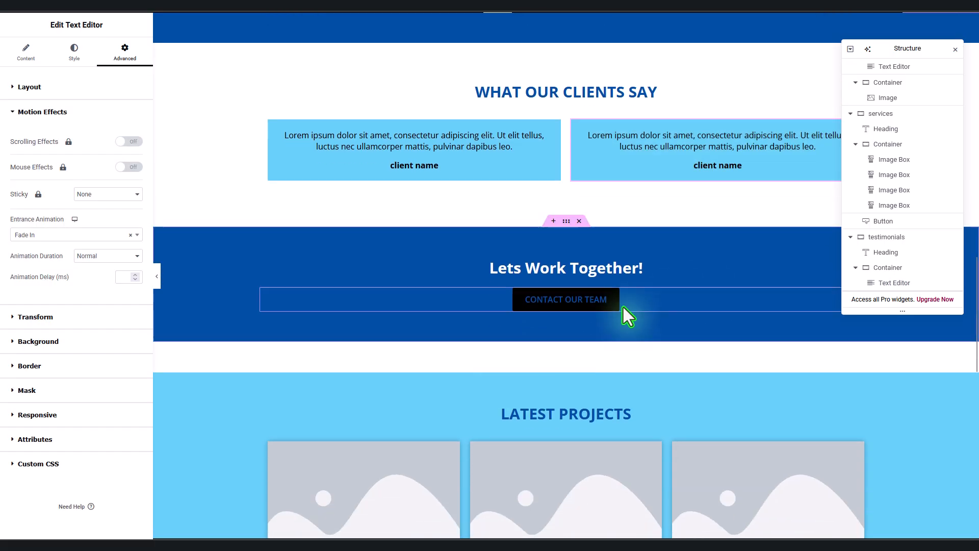
# Step: Give the Contact Our Team button a Fade In entrance animation
pyautogui.click(613, 298)
pyautogui.click(125, 54)
pyautogui.click(39, 87)
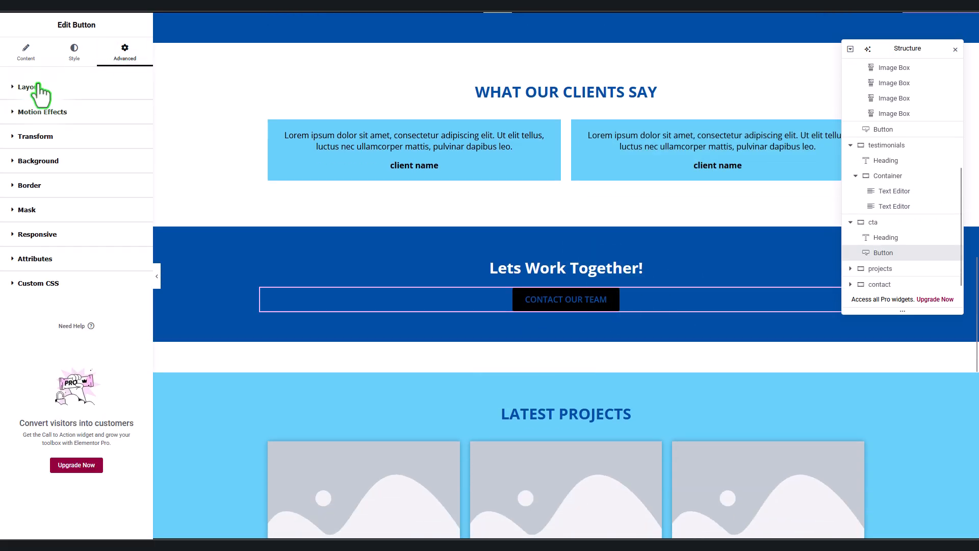
pyautogui.click(69, 114)
pyautogui.click(66, 234)
pyautogui.click(46, 287)
# Step: Style the button with the light-blue Accent background and white text
pyautogui.click(74, 51)
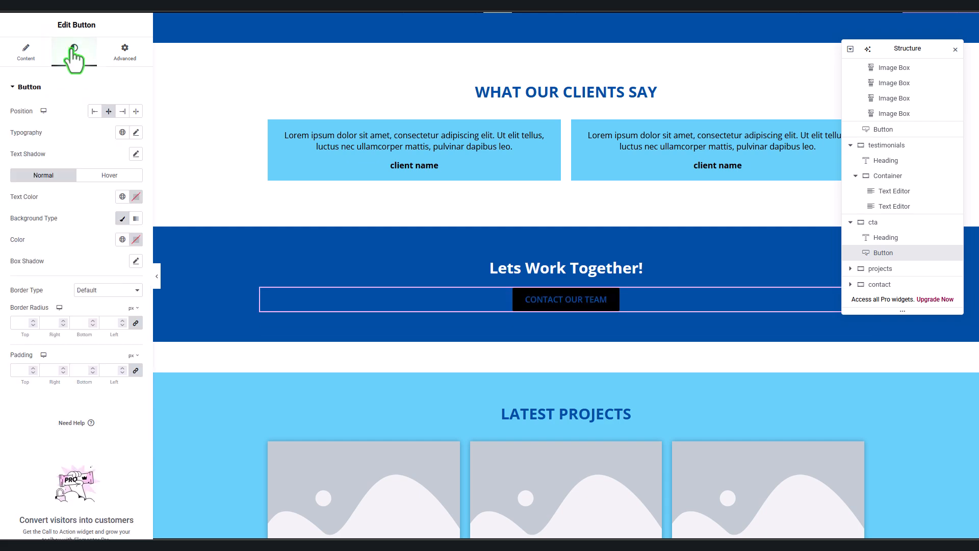
pyautogui.click(123, 239)
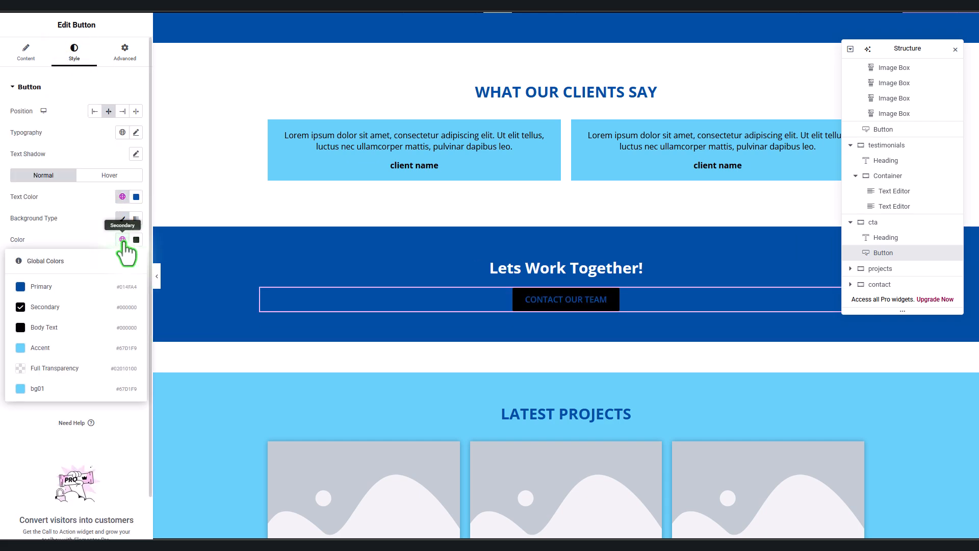
pyautogui.click(74, 345)
pyautogui.click(136, 197)
pyautogui.moveTo(117, 239); pyautogui.dragTo(56, 205)
# Step: Set the Latest Projects section background to white
pyautogui.scroll(-4, 472, 377)
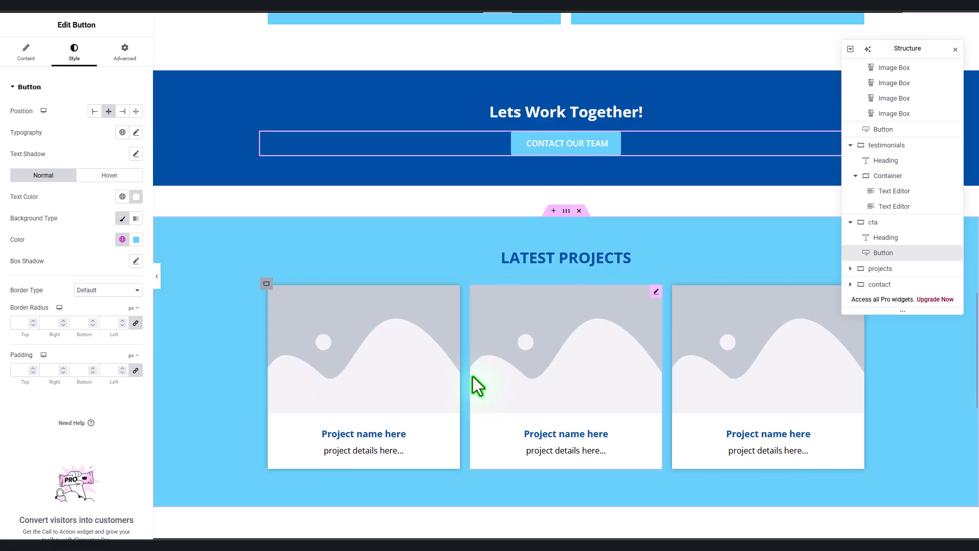
pyautogui.click(567, 159)
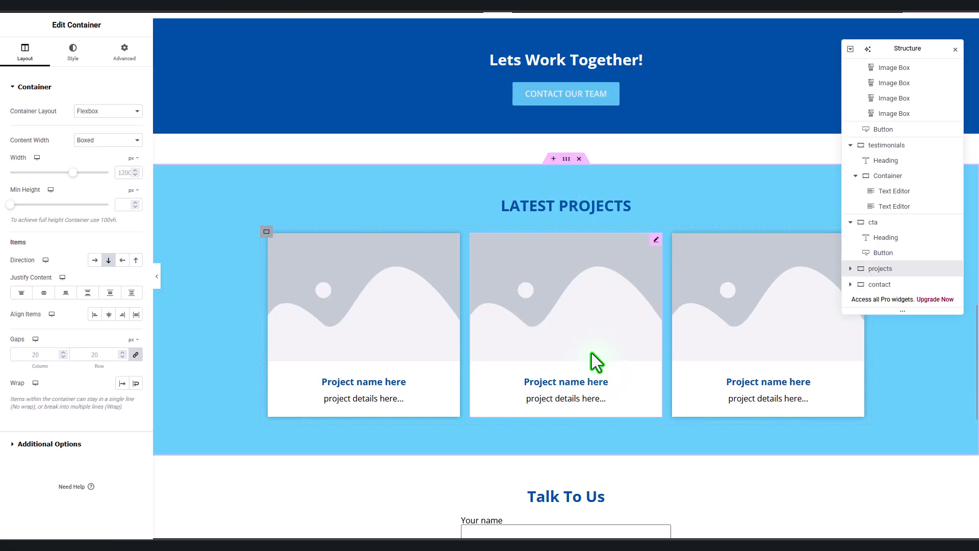
pyautogui.click(86, 68)
pyautogui.click(135, 153)
pyautogui.click(33, 160)
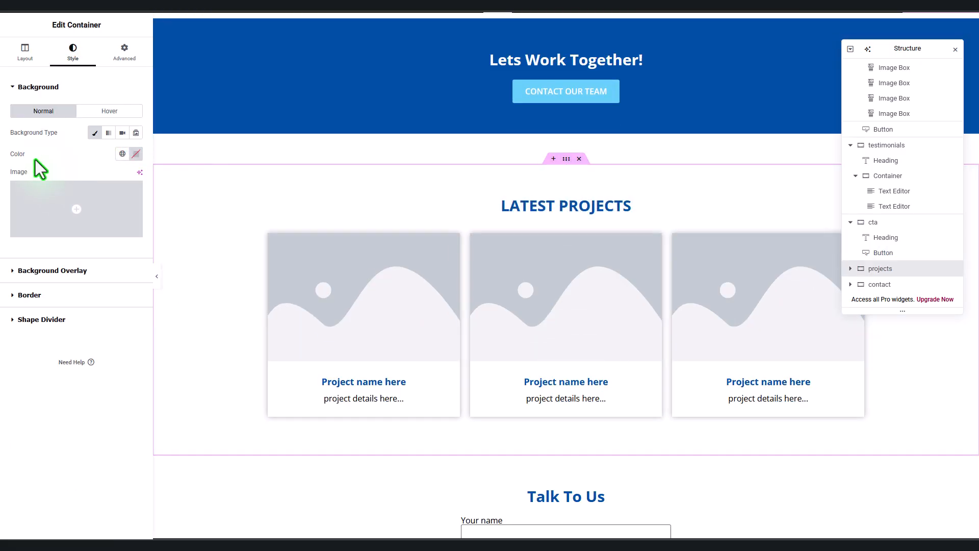
# Step: Put the cleaning photo in the first Latest Projects card
pyautogui.scroll(-2, 394, 302)
pyautogui.scroll(1, 375, 270)
pyautogui.click(344, 227)
pyautogui.click(78, 142)
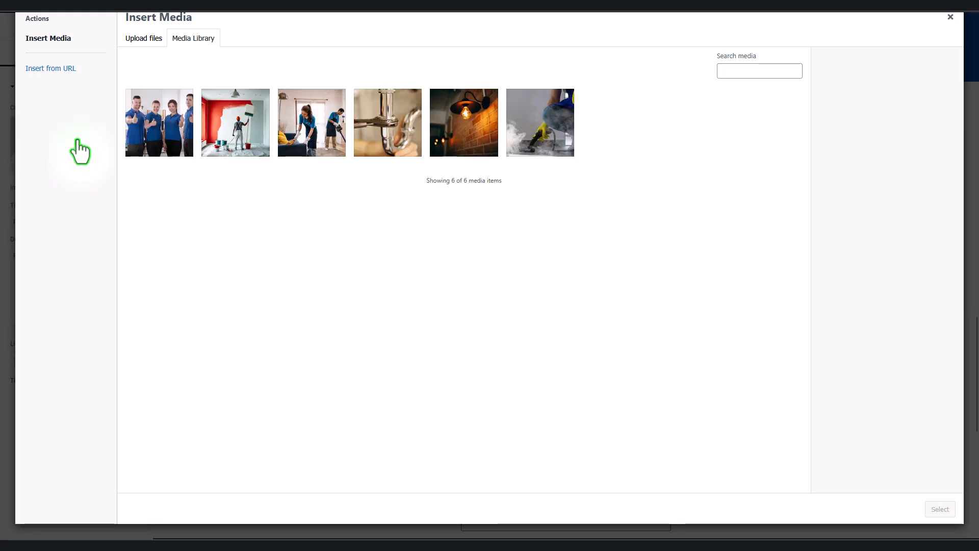
pyautogui.click(319, 135)
pyautogui.click(940, 509)
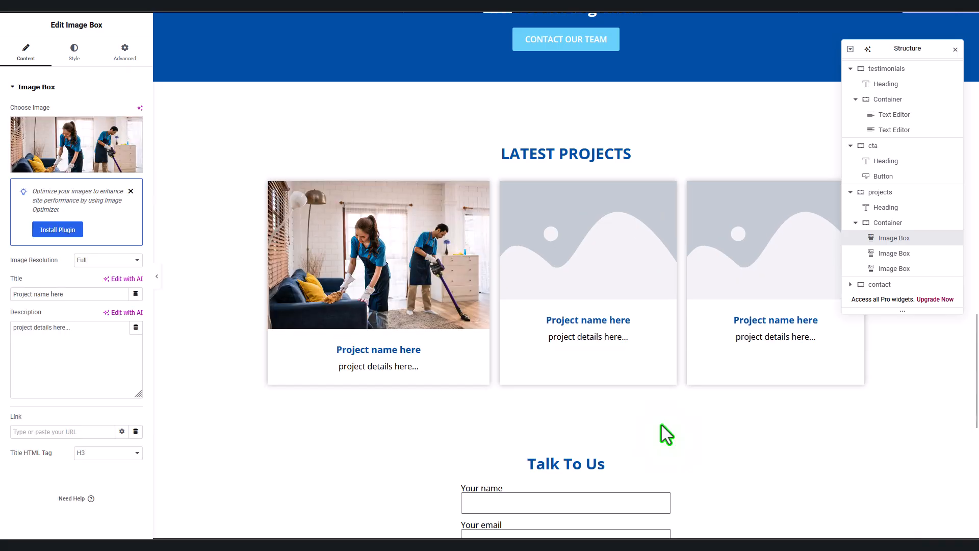
pyautogui.scroll(-6, 666, 434)
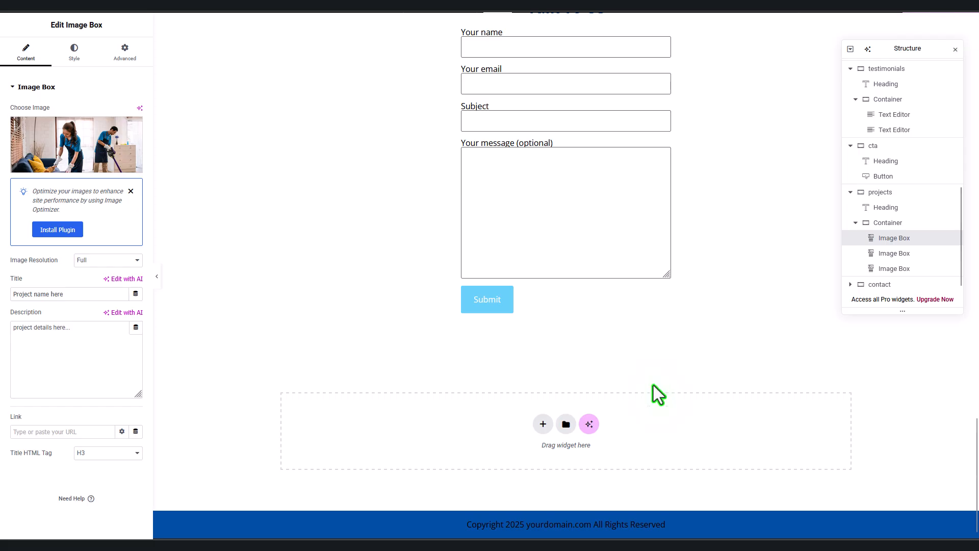
pyautogui.scroll(10, 663, 441)
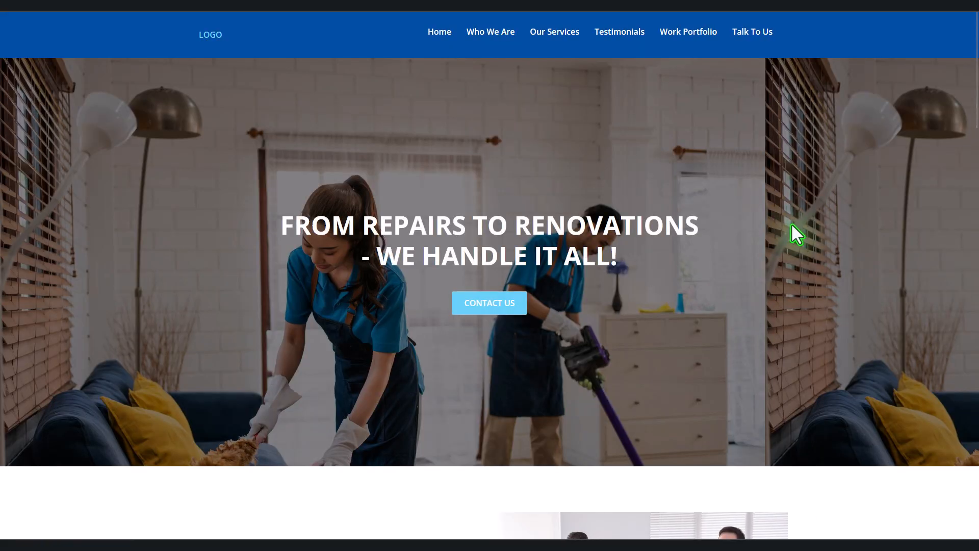
# Step: Scroll down through the live page's sections and back up to the hero
pyautogui.scroll(-4, 792, 225)
pyautogui.scroll(-20, 791, 225)
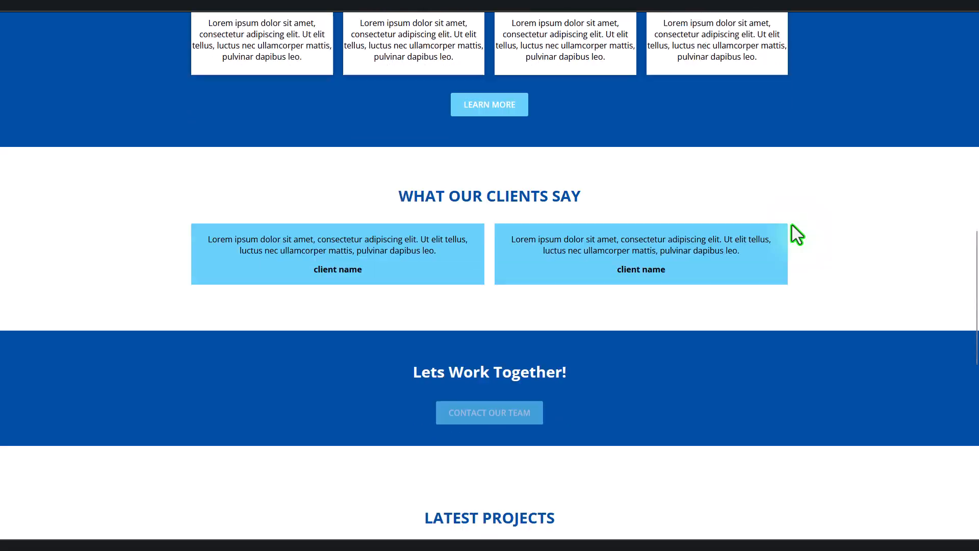
pyautogui.scroll(-5, 792, 225)
pyautogui.scroll(20, 792, 225)
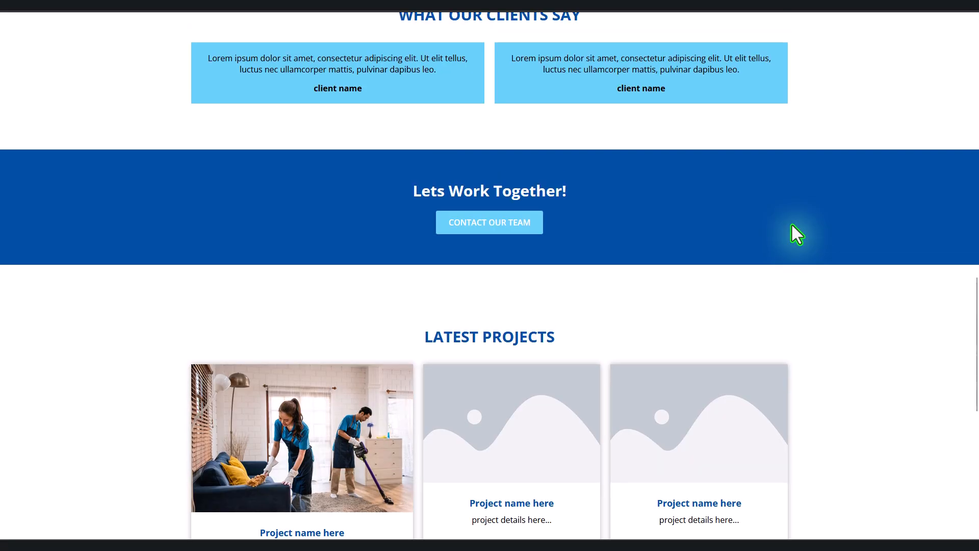
pyautogui.scroll(10, 791, 225)
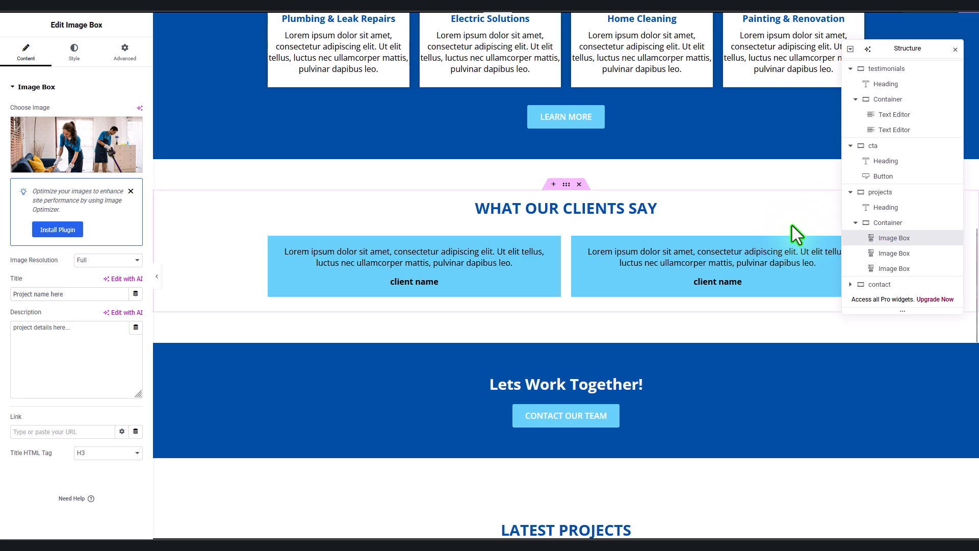
# Step: Delete the three Image Box project cards under Latest Projects
pyautogui.scroll(3, 509, 287)
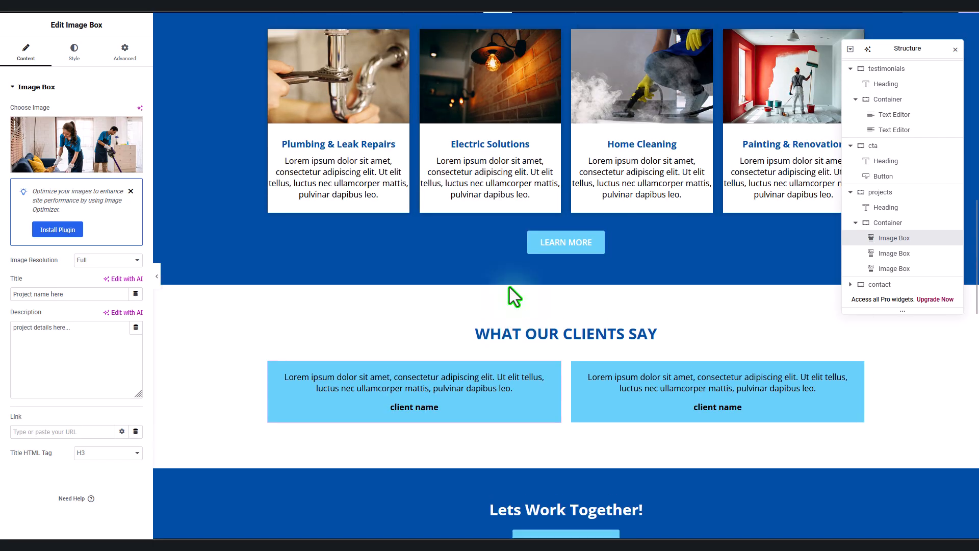
pyautogui.scroll(10, 509, 287)
pyautogui.scroll(-20, 510, 290)
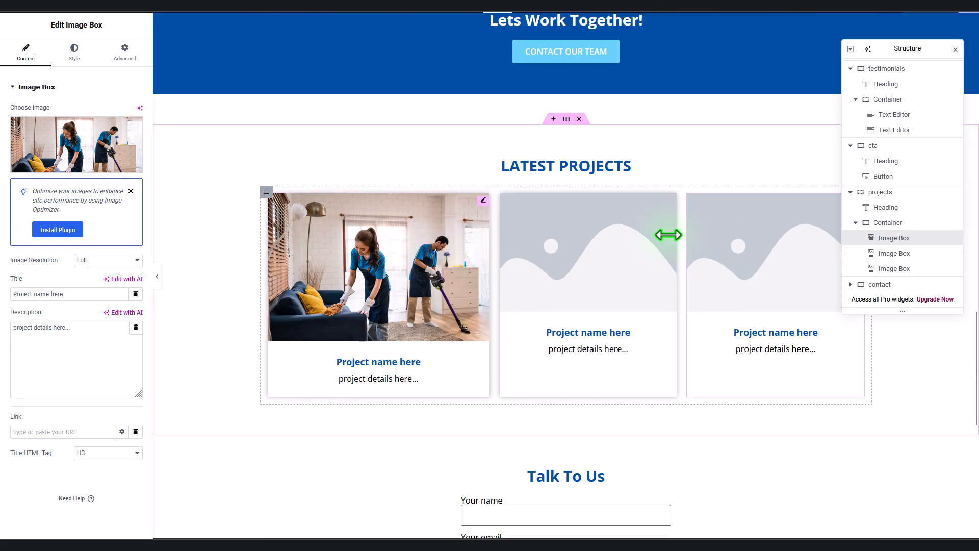
pyautogui.rightClick(673, 212)
pyautogui.click(692, 431)
pyautogui.rightClick(589, 207)
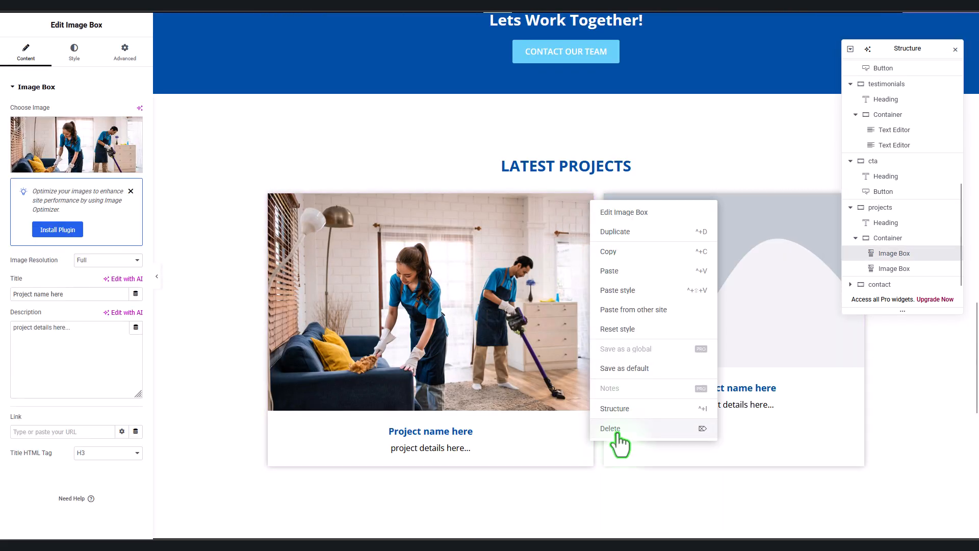
pyautogui.click(618, 435)
pyautogui.rightClick(932, 270)
pyautogui.click(874, 497)
# Step: Add a Basic Gallery to the projects container containing all six photos
pyautogui.click(48, 72)
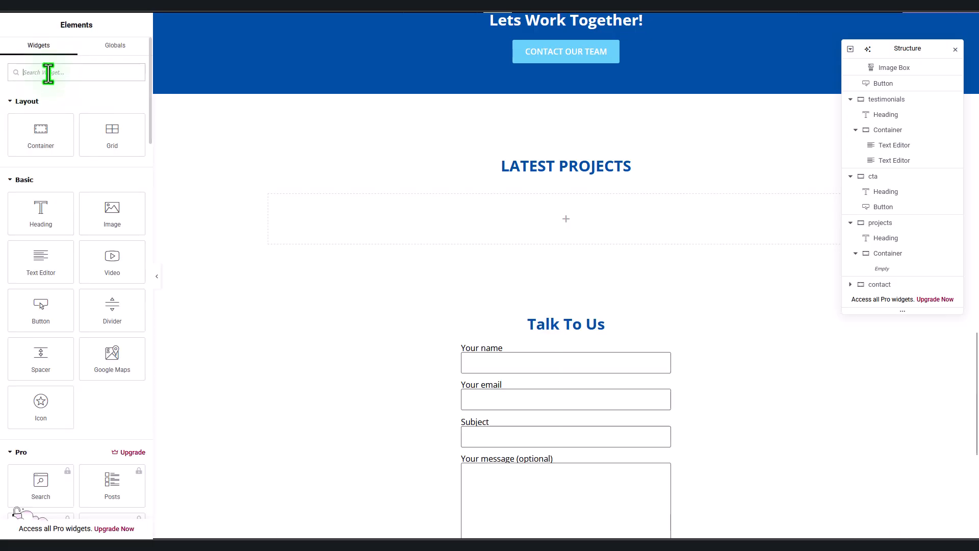
pyautogui.write('gallery')
pyautogui.moveTo(40, 110); pyautogui.dragTo(463, 221)
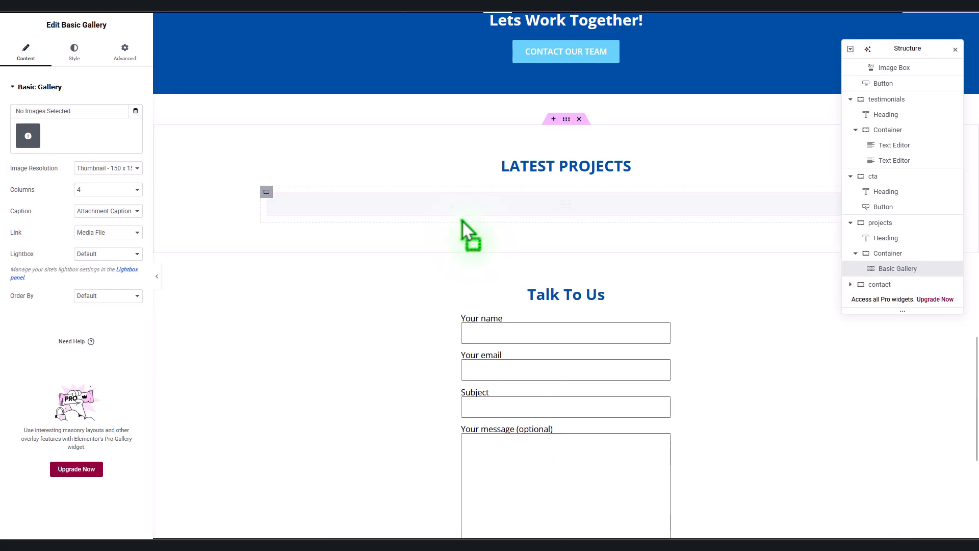
pyautogui.click(28, 123)
pyautogui.click(238, 135)
pyautogui.click(311, 134)
pyautogui.click(403, 140)
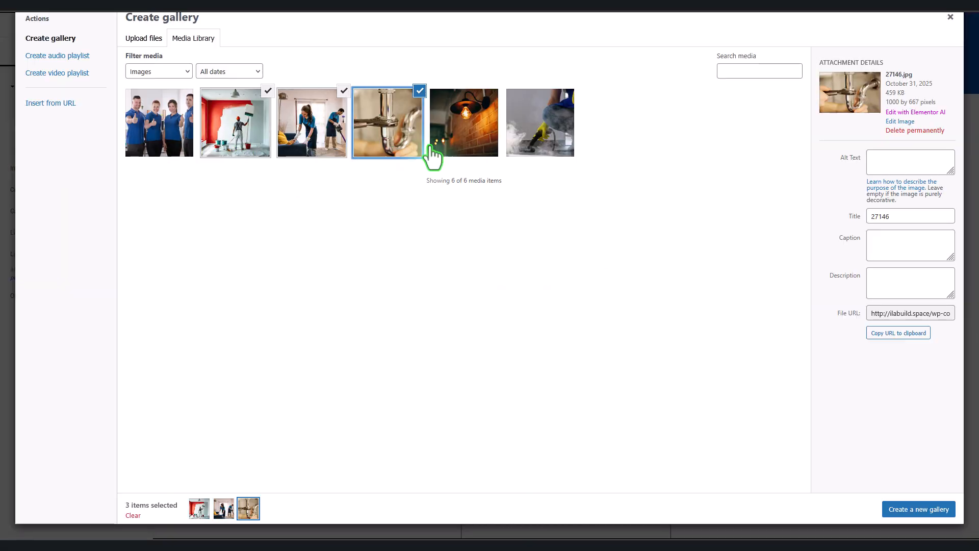
pyautogui.click(464, 137)
pyautogui.click(540, 146)
pyautogui.click(159, 133)
pyautogui.click(918, 508)
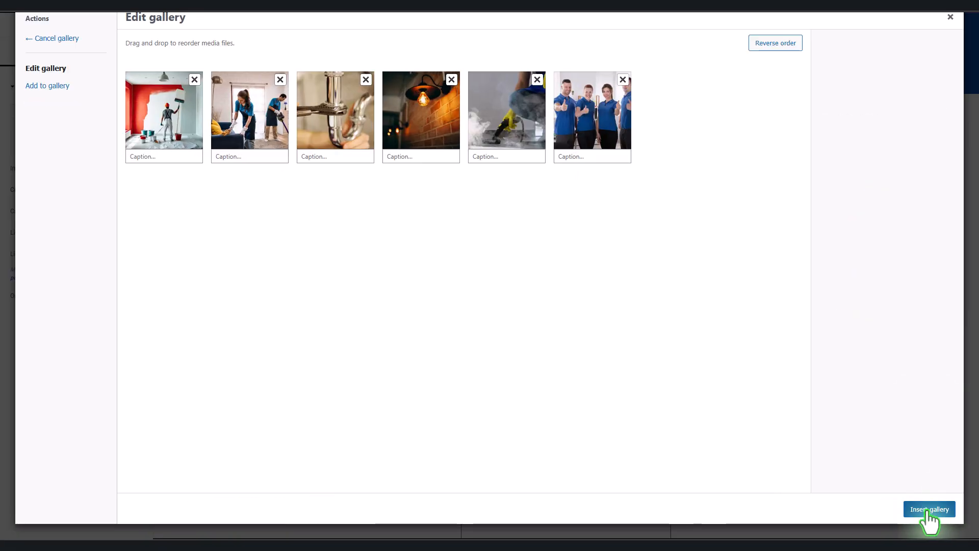
pyautogui.click(929, 510)
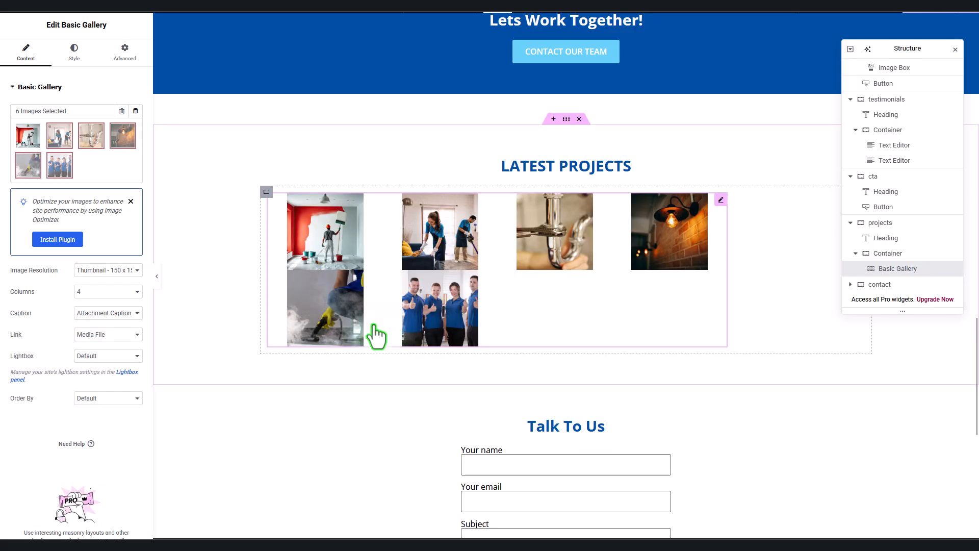
# Step: Set the gallery to Full image resolution, 3 columns and lightbox Yes
pyautogui.click(122, 270)
pyautogui.click(102, 369)
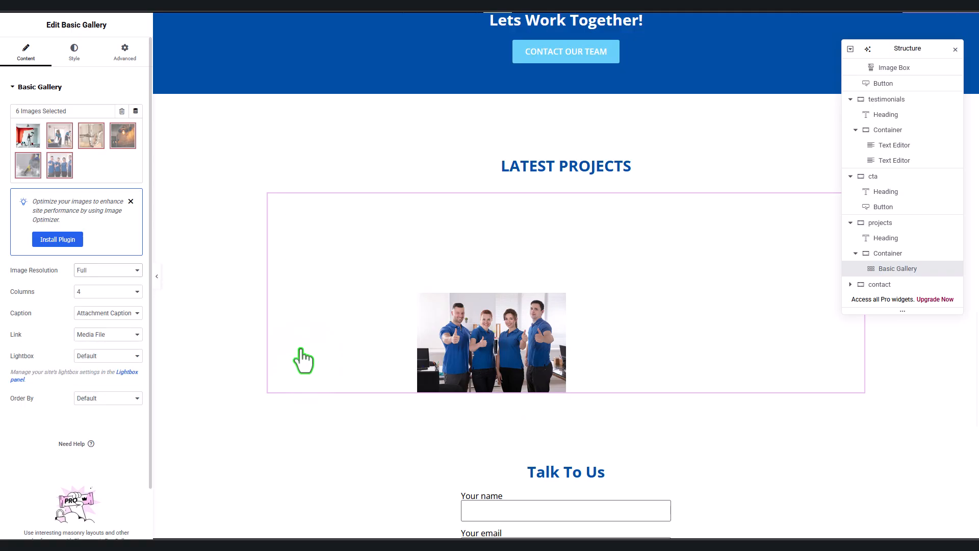
pyautogui.click(107, 291)
pyautogui.click(104, 321)
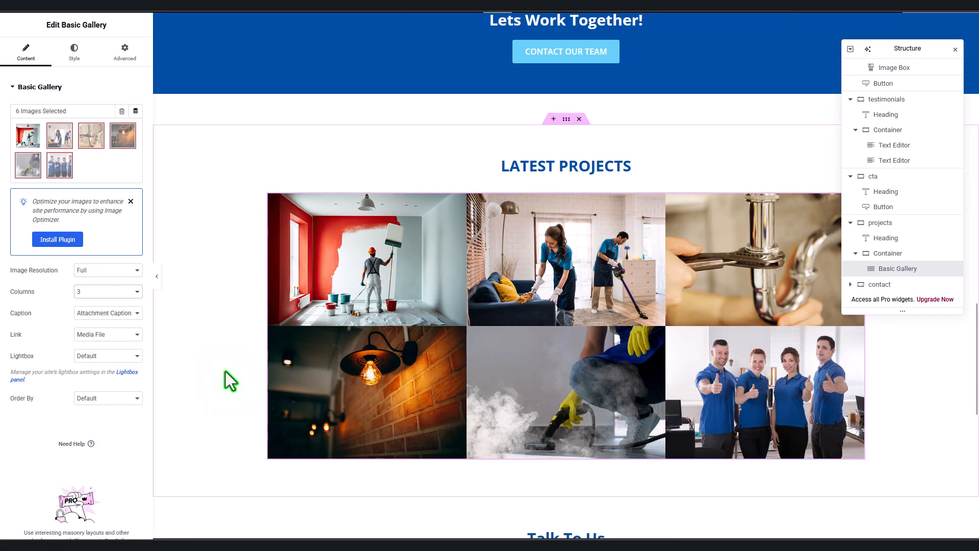
pyautogui.click(137, 356)
pyautogui.click(98, 393)
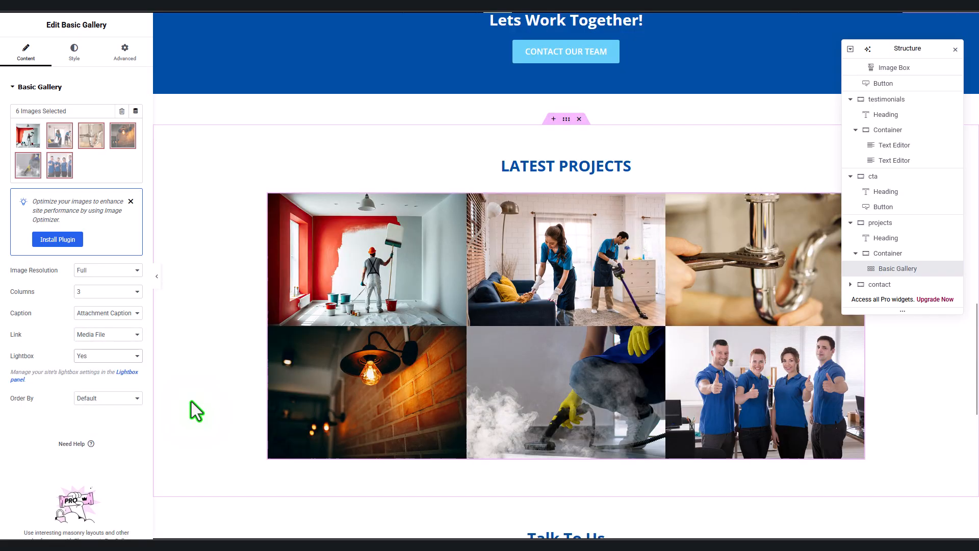
# Step: Set a custom 20 px gap between the gallery images in the Style settings
pyautogui.click(76, 51)
pyautogui.click(115, 117)
pyautogui.click(118, 160)
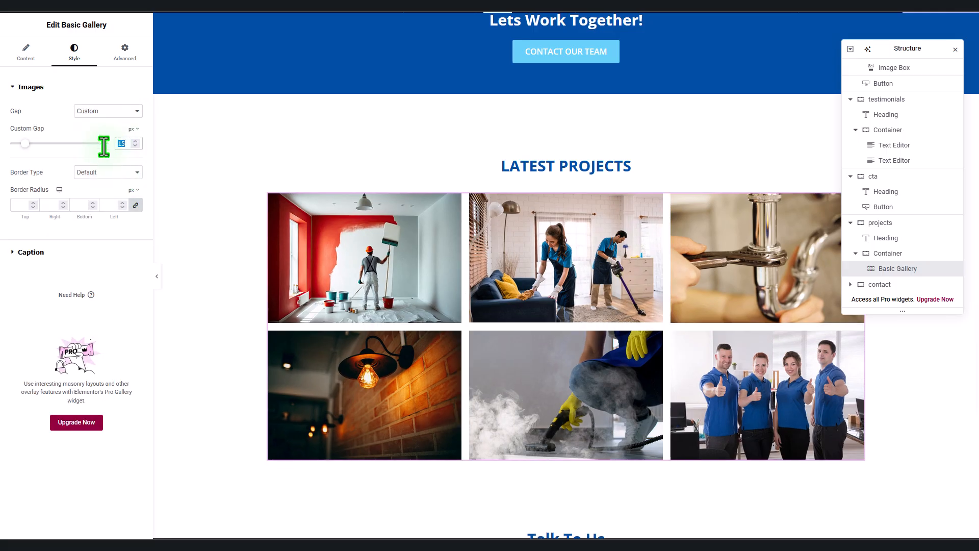
pyautogui.write('20')
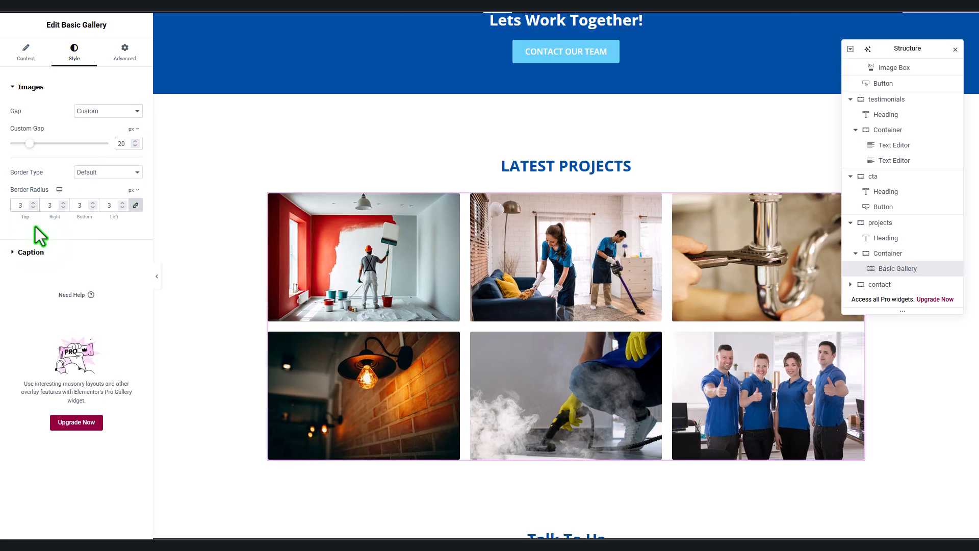
pyautogui.click(47, 252)
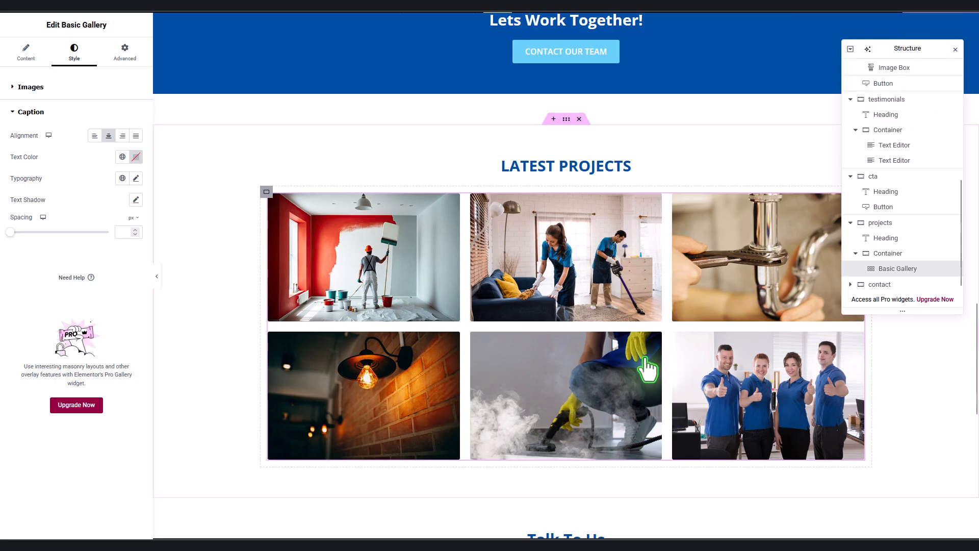
pyautogui.scroll(-1, 644, 360)
pyautogui.scroll(1, 644, 359)
# Step: Open the gallery's images for editing and select the painter photo
pyautogui.click(399, 269)
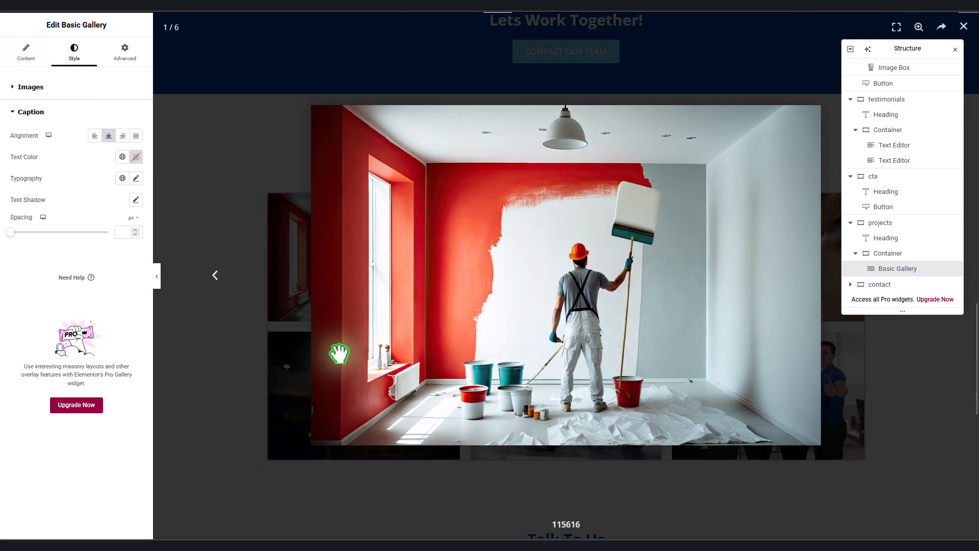
pyautogui.click(962, 30)
pyautogui.click(897, 269)
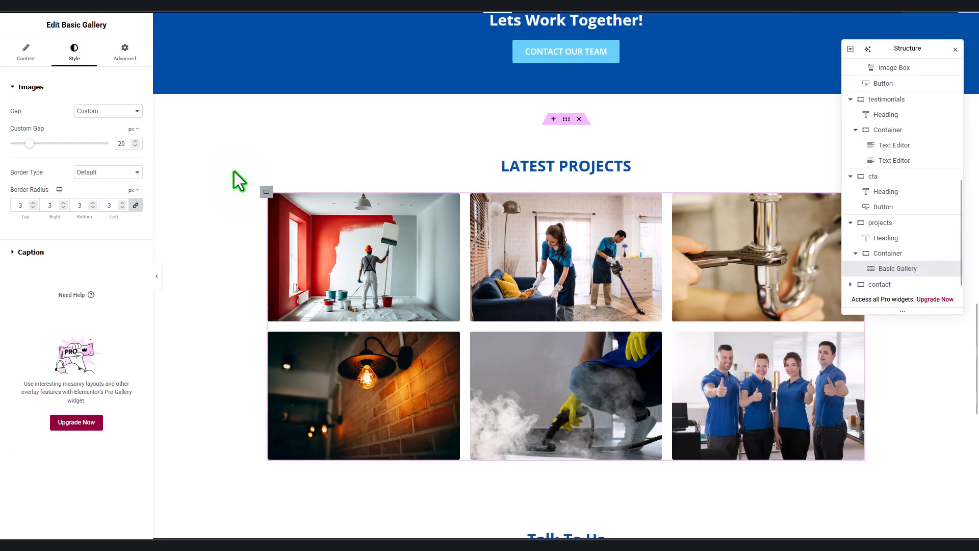
pyautogui.click(23, 51)
pyautogui.click(32, 146)
pyautogui.click(164, 117)
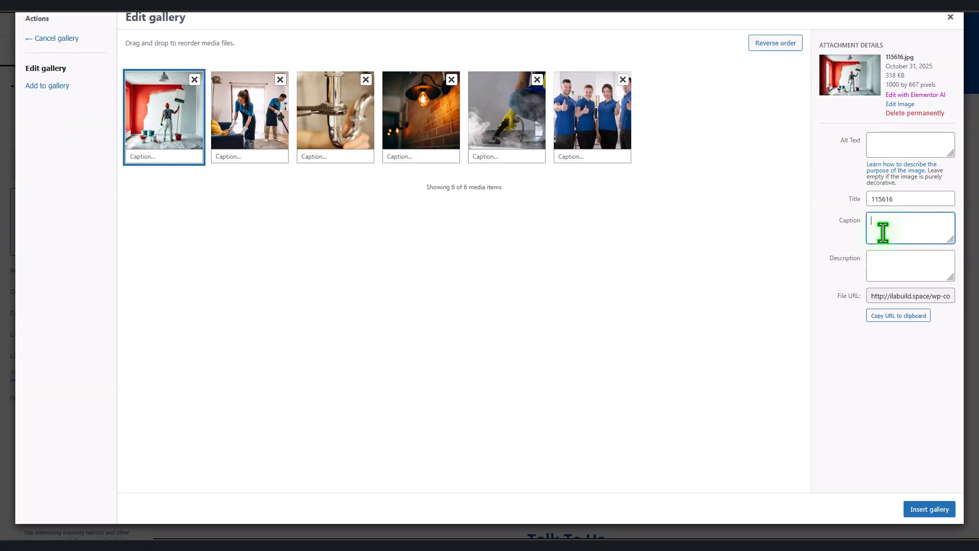
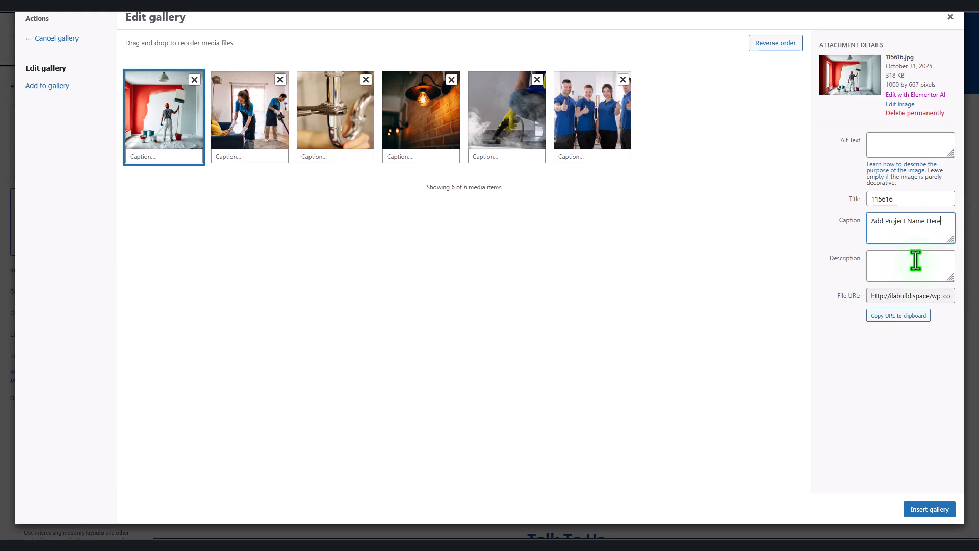
# Step: Caption the home cleaning image 'Home Cleaning' and the plumbing image 'Plumbing'
pyautogui.moveTo(943, 221); pyautogui.dragTo(804, 223)
pyautogui.click(281, 148)
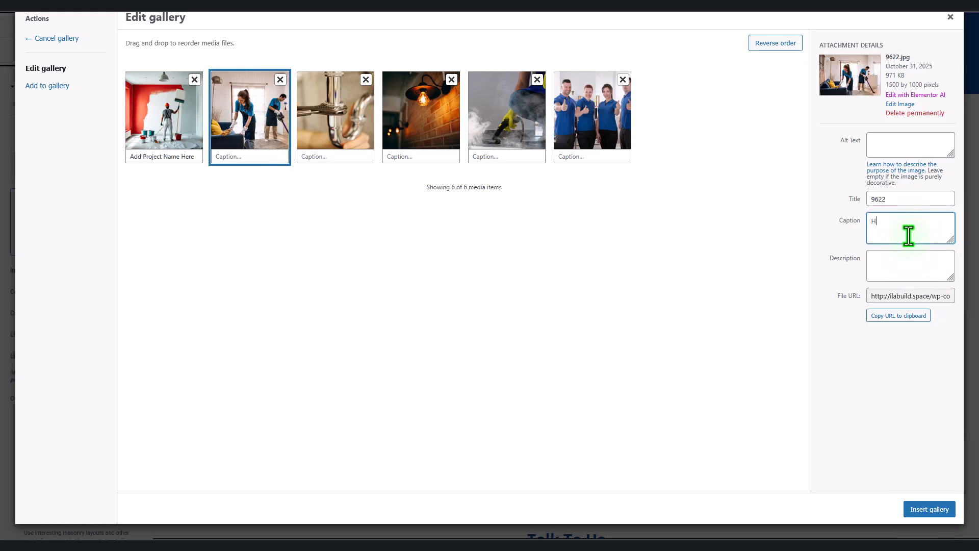
pyautogui.click(335, 117)
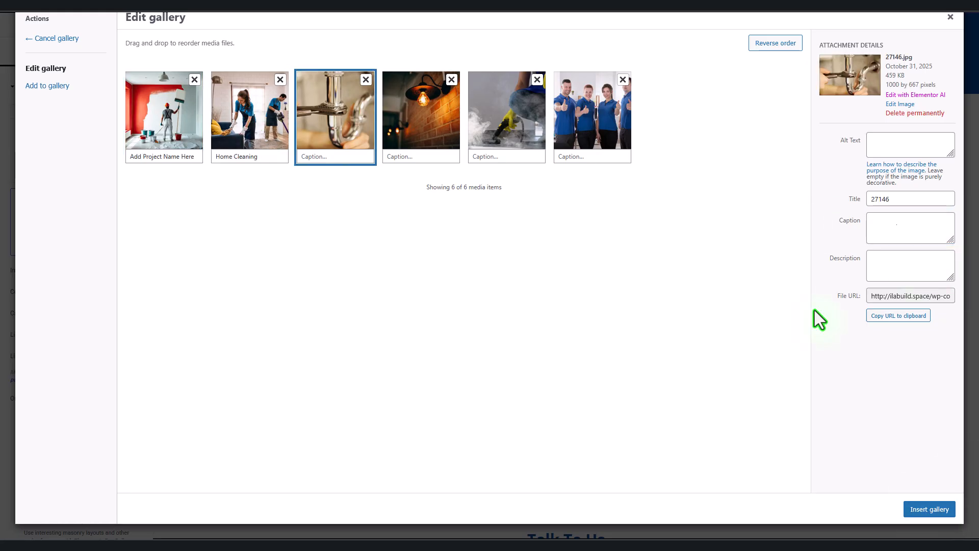
pyautogui.click(895, 227)
pyautogui.write('Plumbing')
# Step: Caption the lamp, steam cleaning and crew images Lighting, Snitization and Crew, then insert the gallery
pyautogui.click(421, 115)
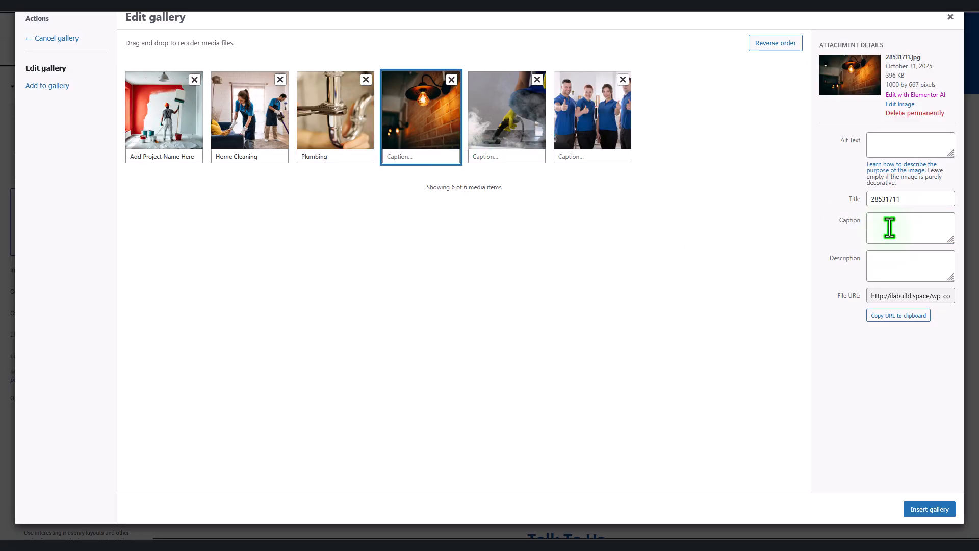
pyautogui.click(557, 140)
pyautogui.click(530, 138)
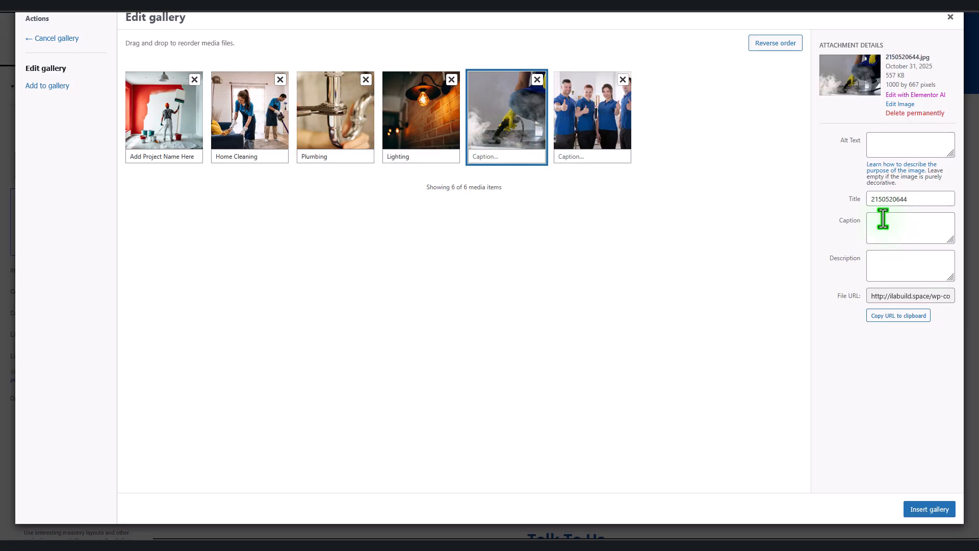
pyautogui.click(885, 225)
pyautogui.write('Snitization')
pyautogui.click(595, 128)
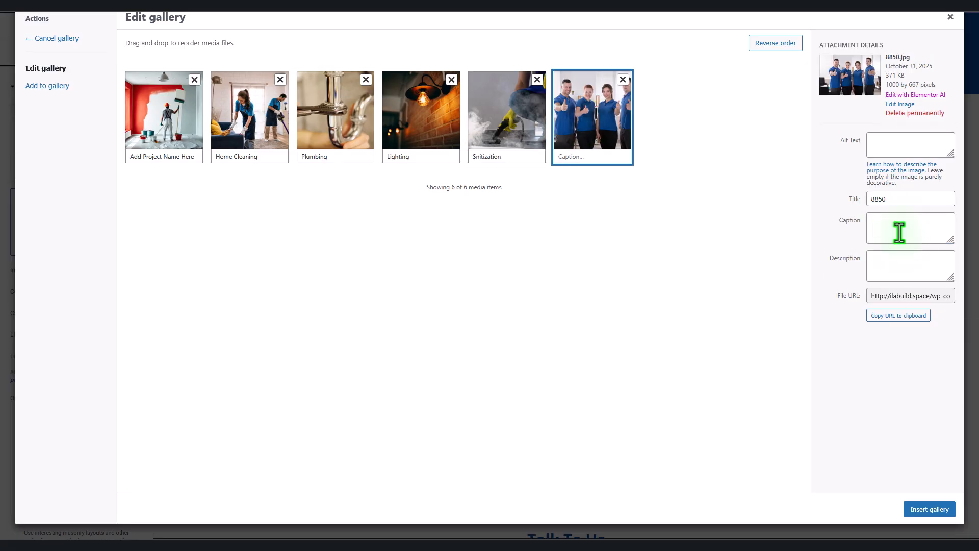
pyautogui.click(897, 228)
pyautogui.write('Crew')
pyautogui.click(929, 509)
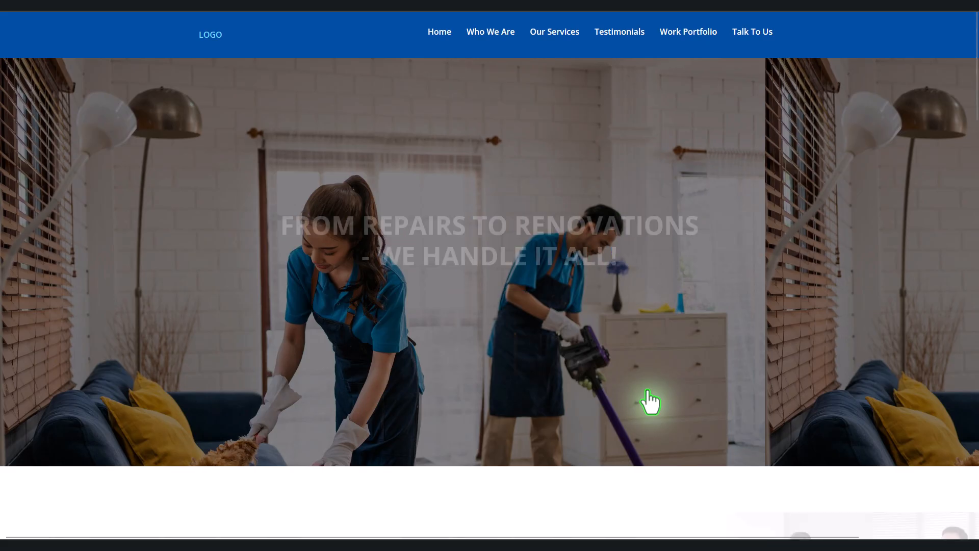
# Step: On the live page, enlarge the steam cleaning project image, advance through two more, then close the lightbox
pyautogui.scroll(-10, 746, 373)
pyautogui.scroll(-12, 745, 367)
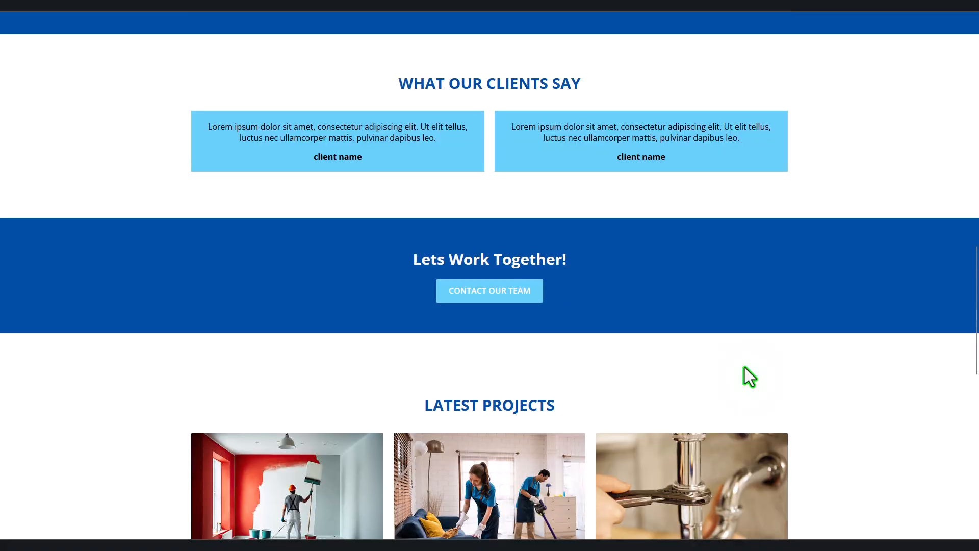
pyautogui.click(477, 322)
pyautogui.click(906, 272)
pyautogui.click(905, 272)
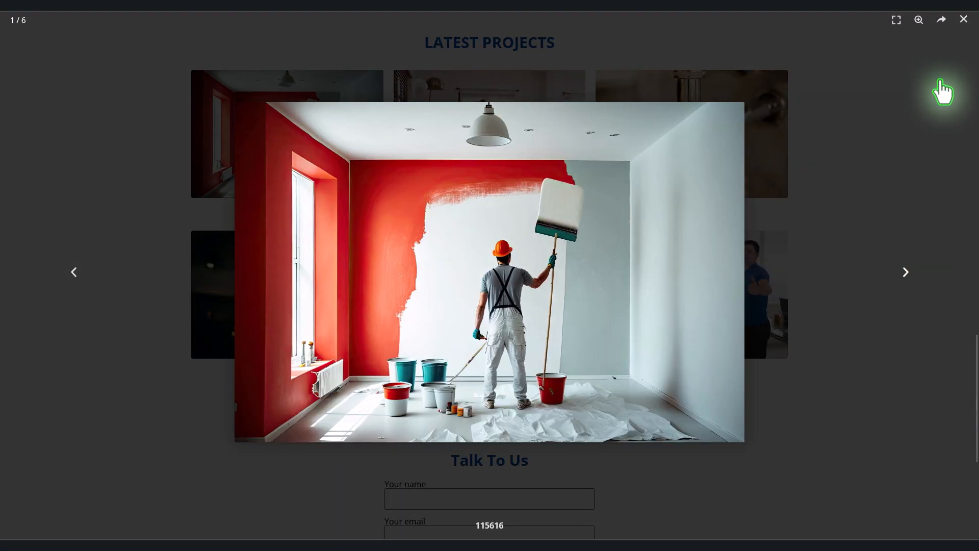
pyautogui.click(963, 19)
pyautogui.scroll(-2, 826, 332)
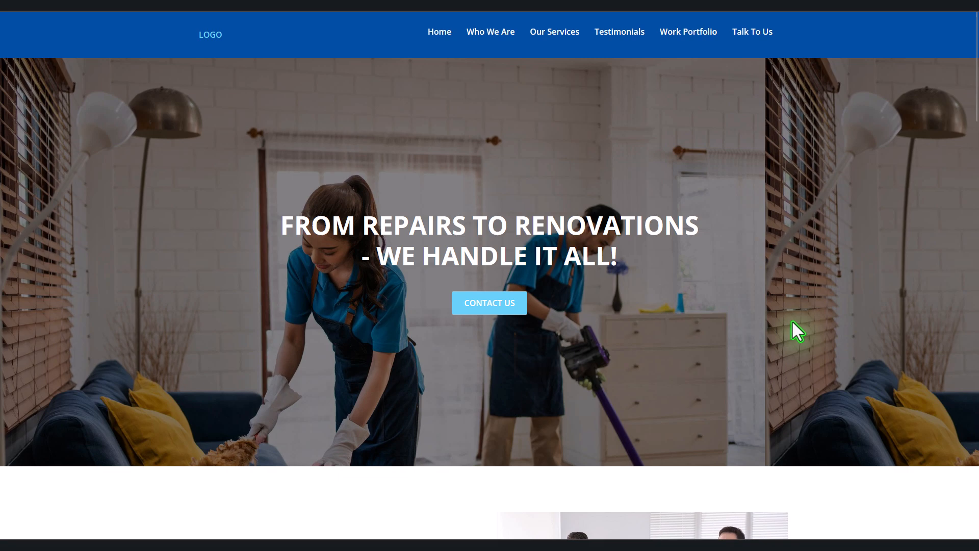
pyautogui.scroll(-6, 792, 322)
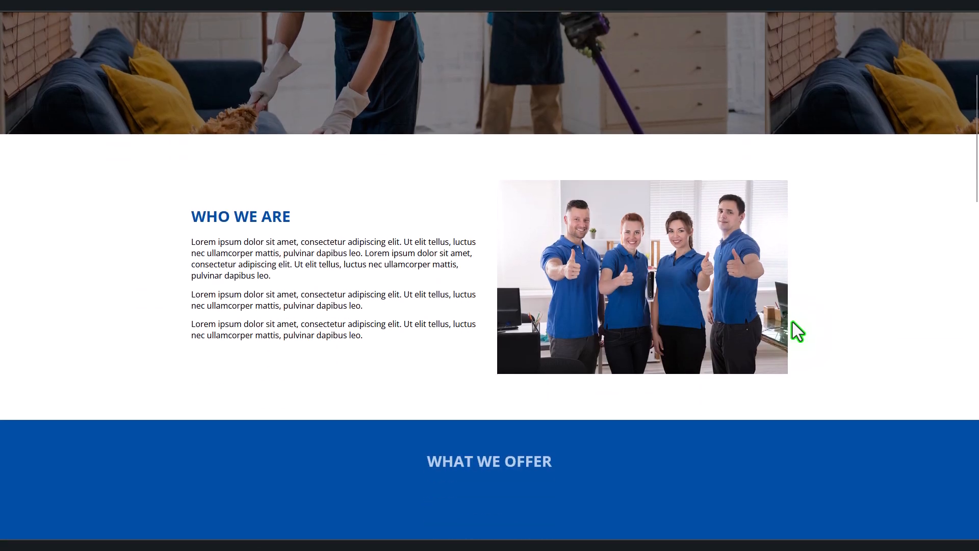
pyautogui.scroll(-5, 792, 321)
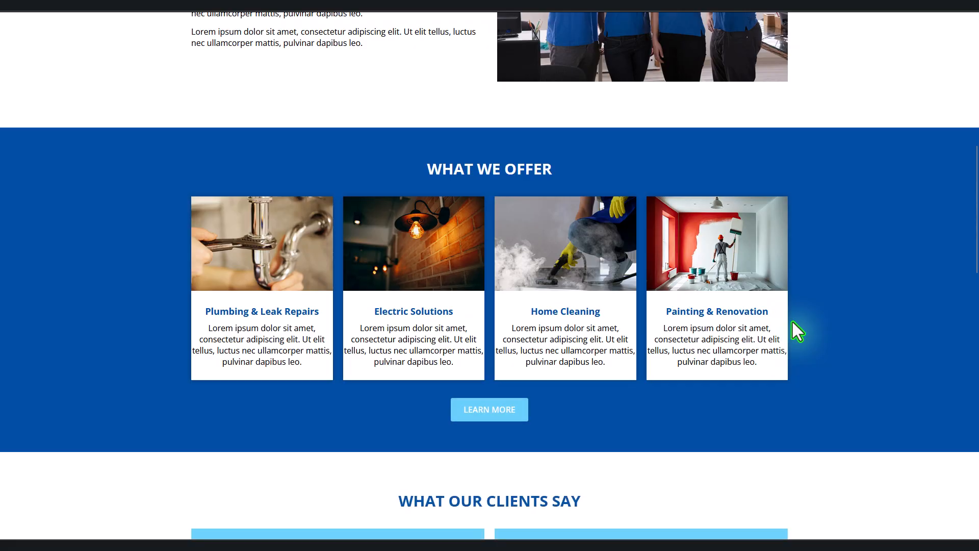
pyautogui.scroll(-3, 844, 335)
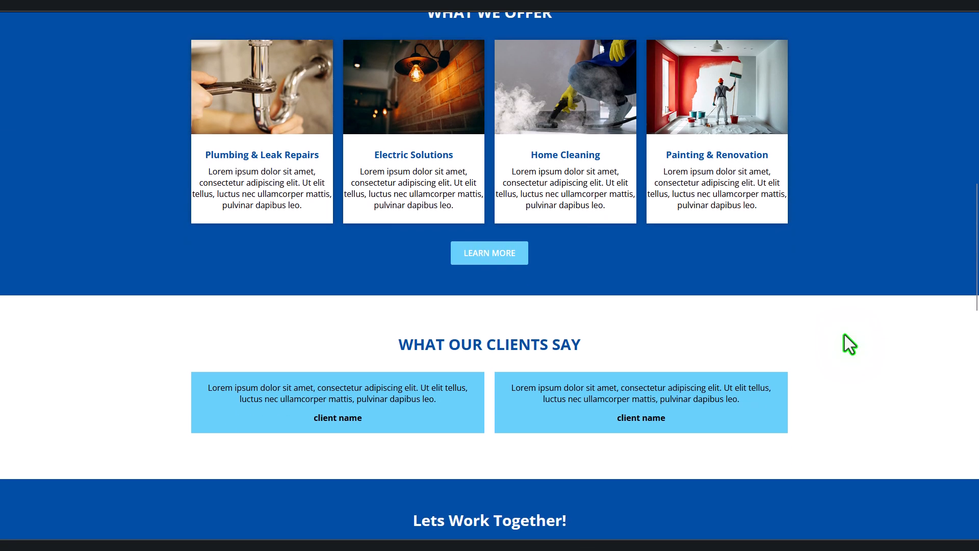
pyautogui.scroll(-12, 844, 335)
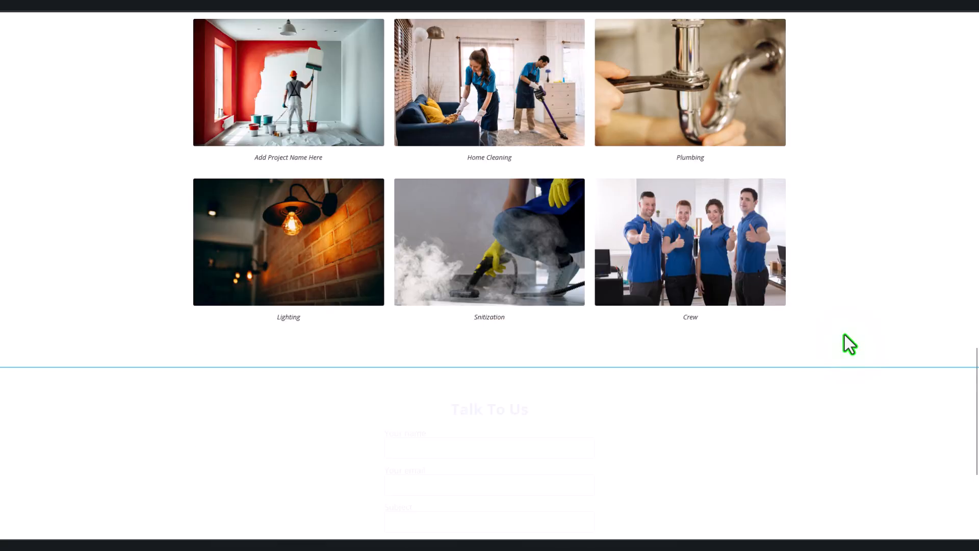
pyautogui.scroll(-4, 844, 335)
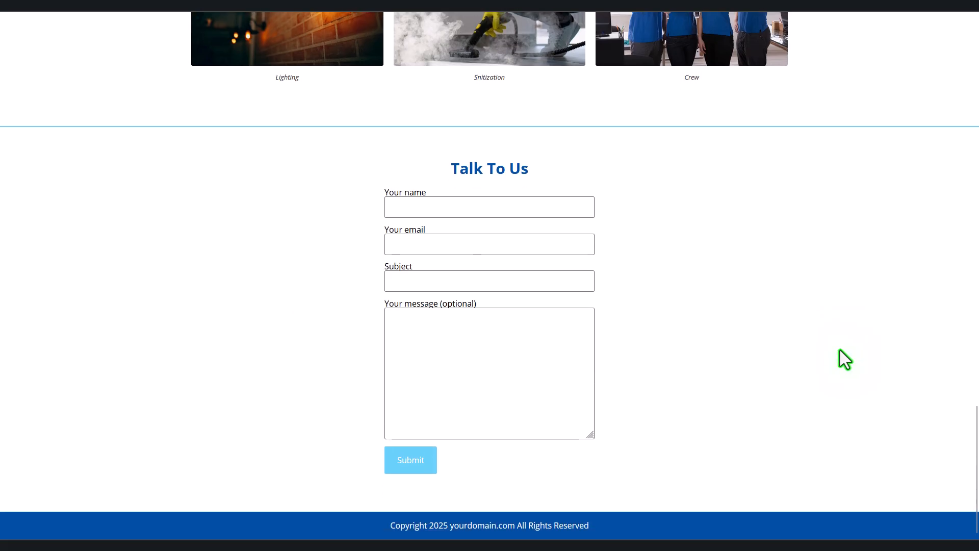
pyautogui.scroll(12, 840, 350)
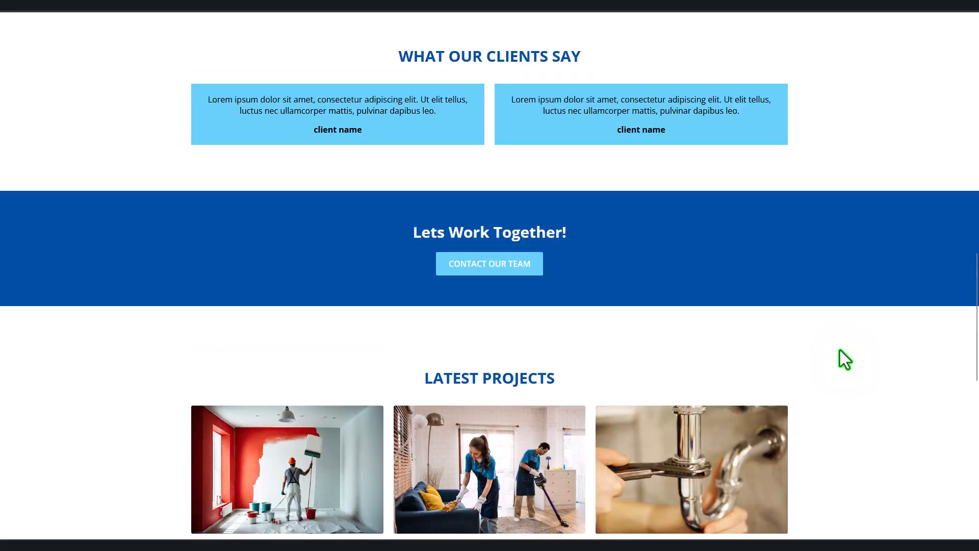
pyautogui.scroll(20, 840, 350)
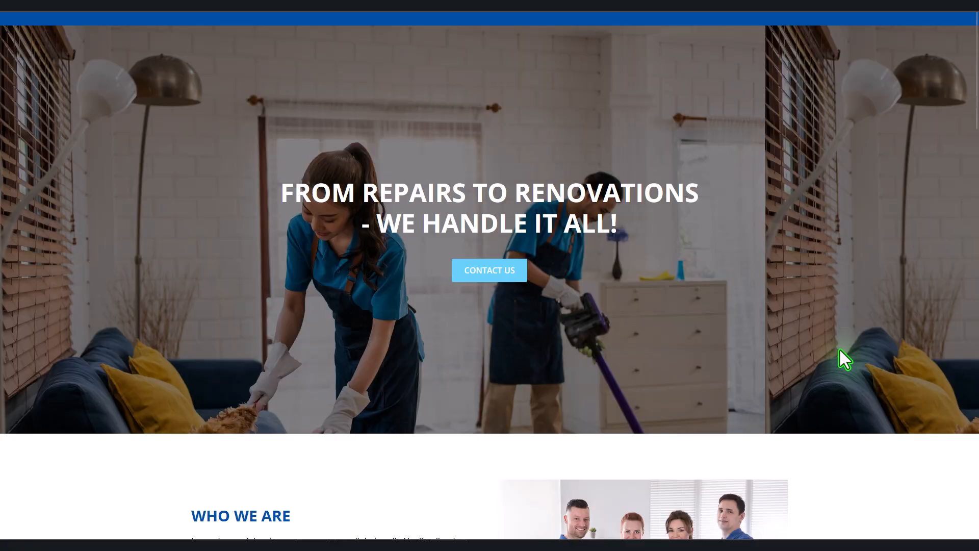
pyautogui.scroll(1, 840, 350)
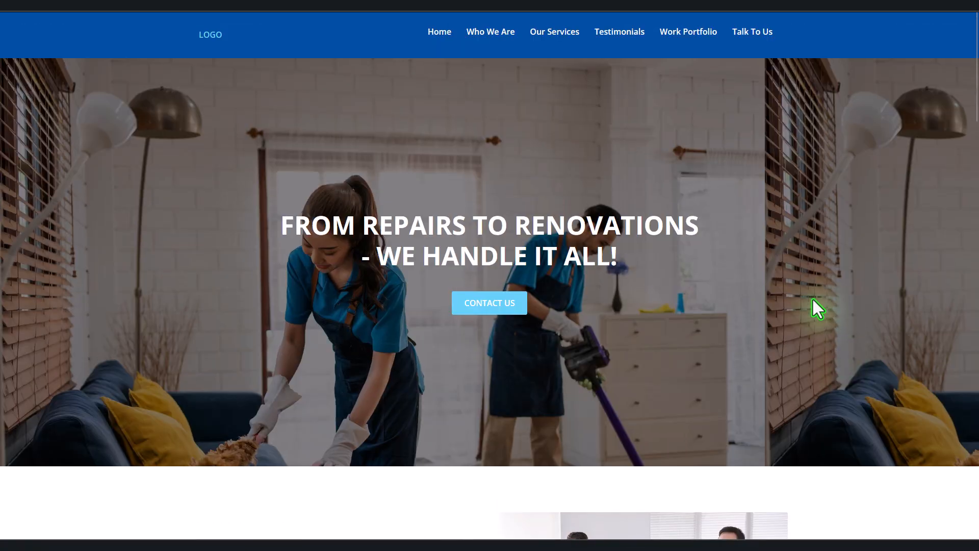